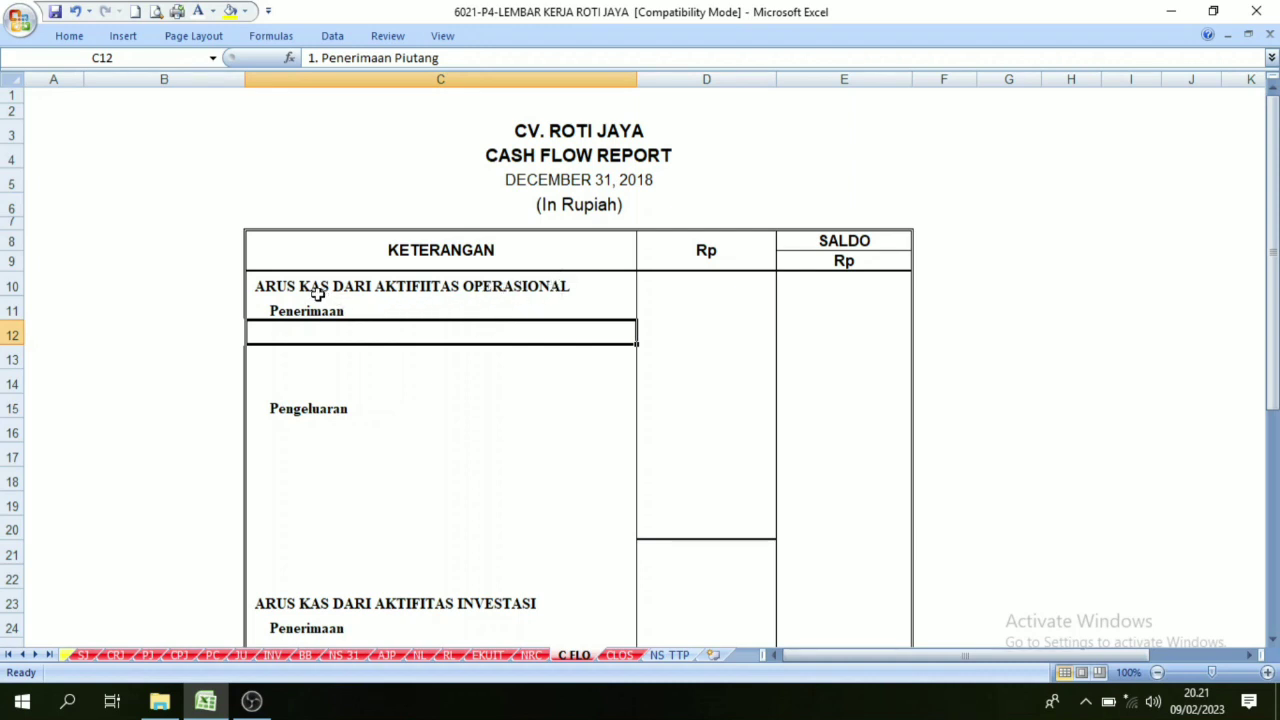
# Review the operating, investing and financing activity sections of the blank December 2018 cash flow report.
pyautogui.click(510, 288)
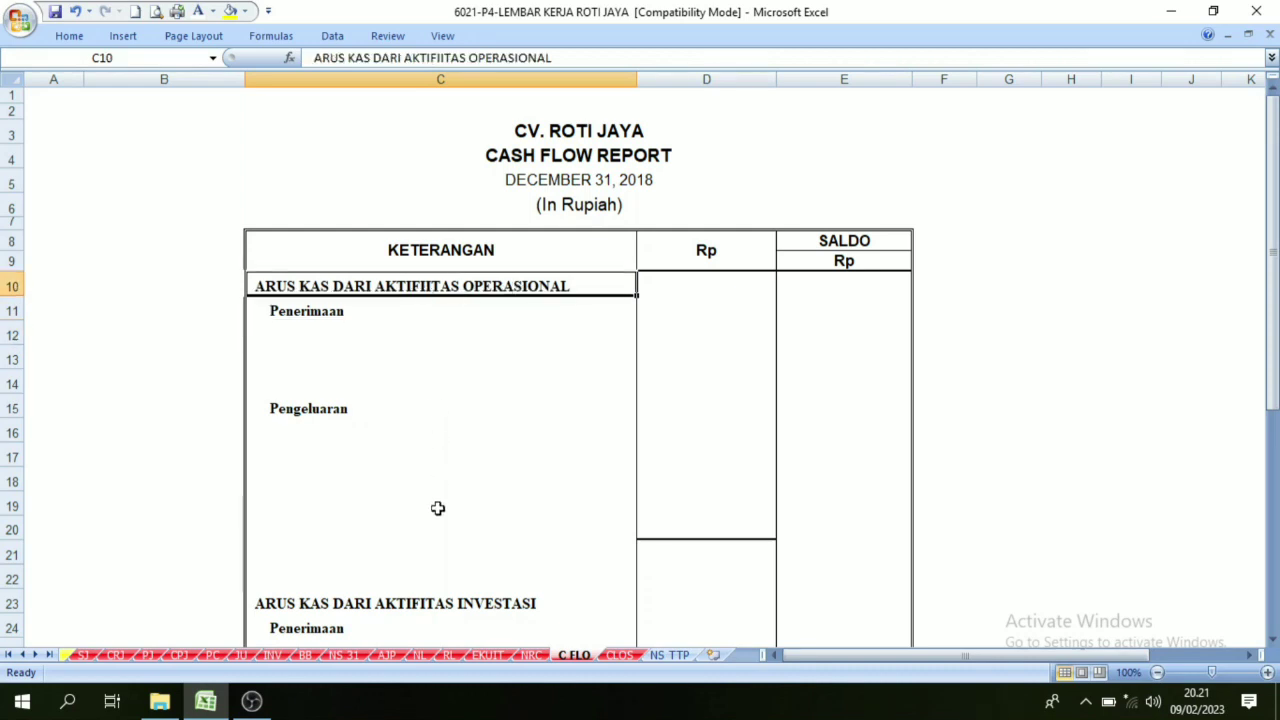
pyautogui.scroll(-2, 437, 508)
pyautogui.click(440, 474)
pyautogui.click(440, 610)
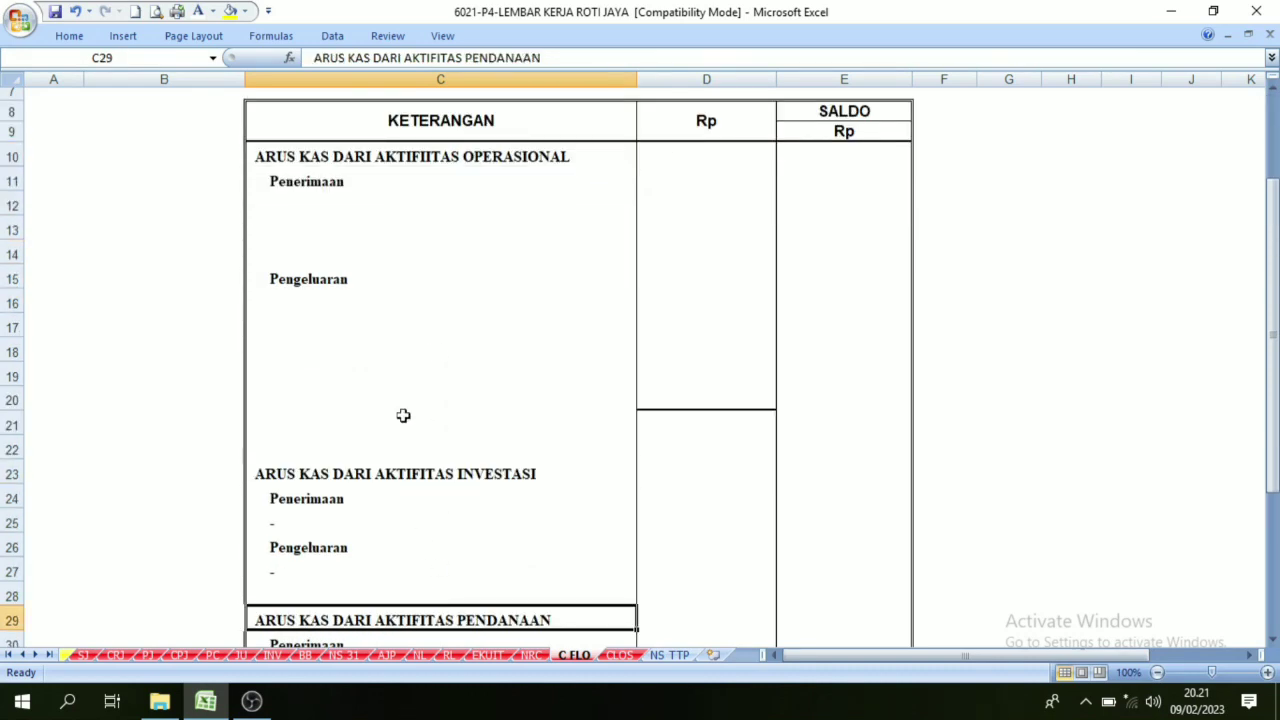
pyautogui.scroll(2, 404, 416)
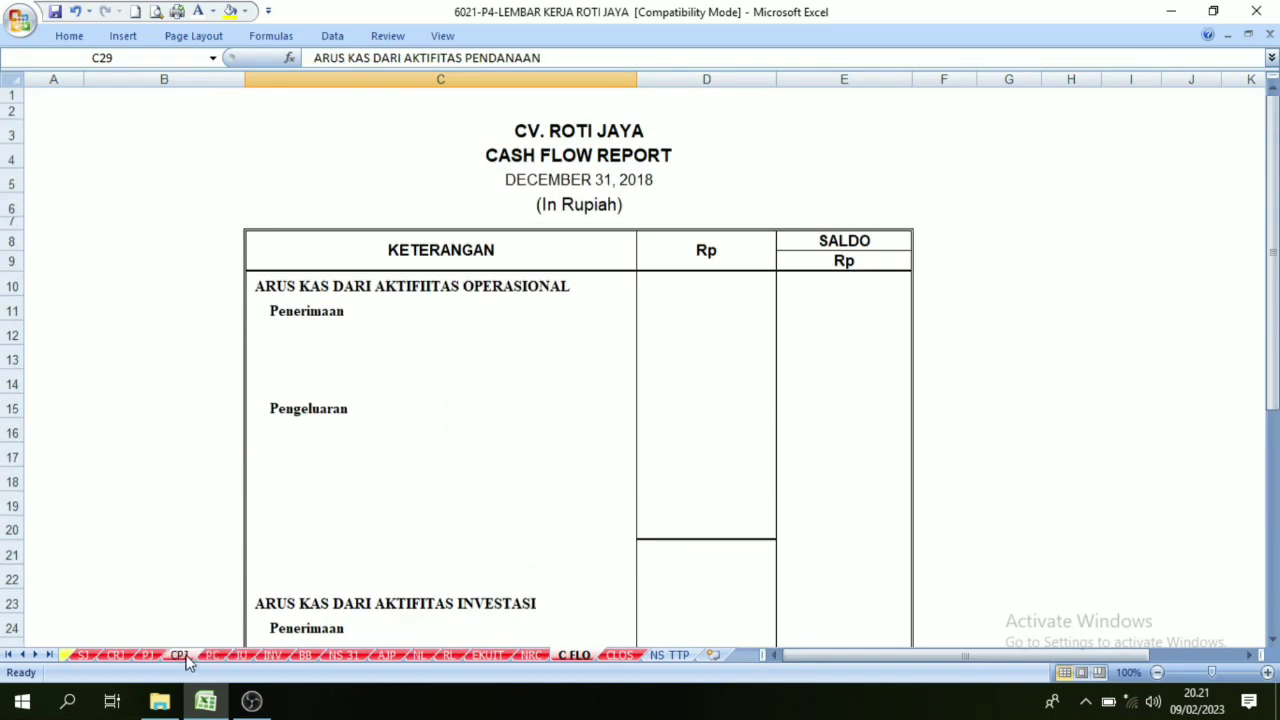
# Look through the cash receipt journal, cash payment journal and petty cash sheets for sources of cash transactions.
pyautogui.click(116, 655)
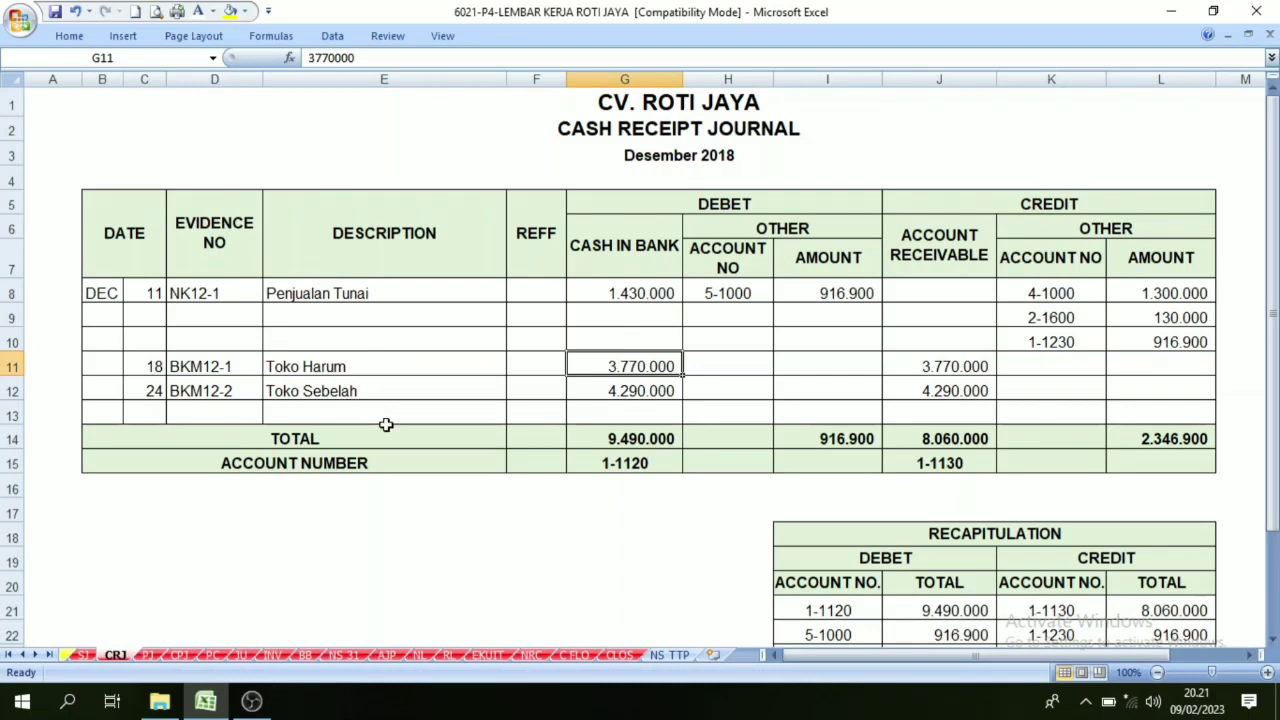
pyautogui.click(181, 656)
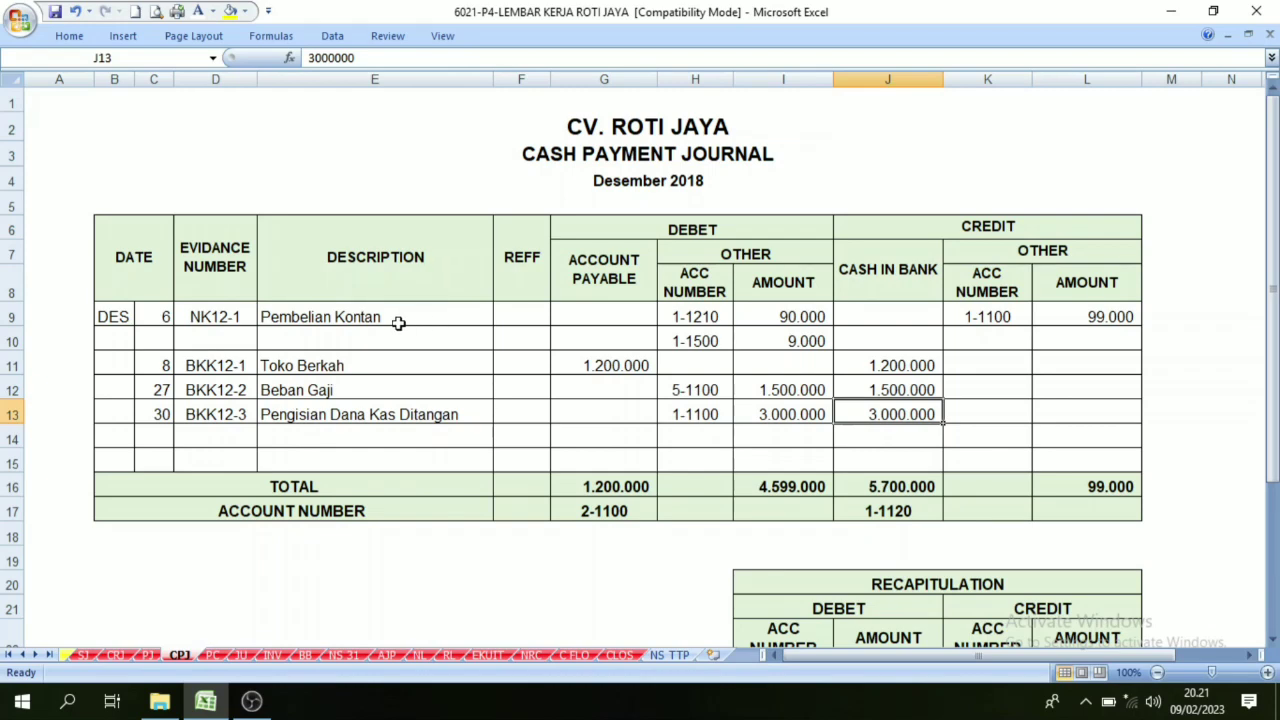
pyautogui.click(212, 655)
pyautogui.scroll(1, 391, 396)
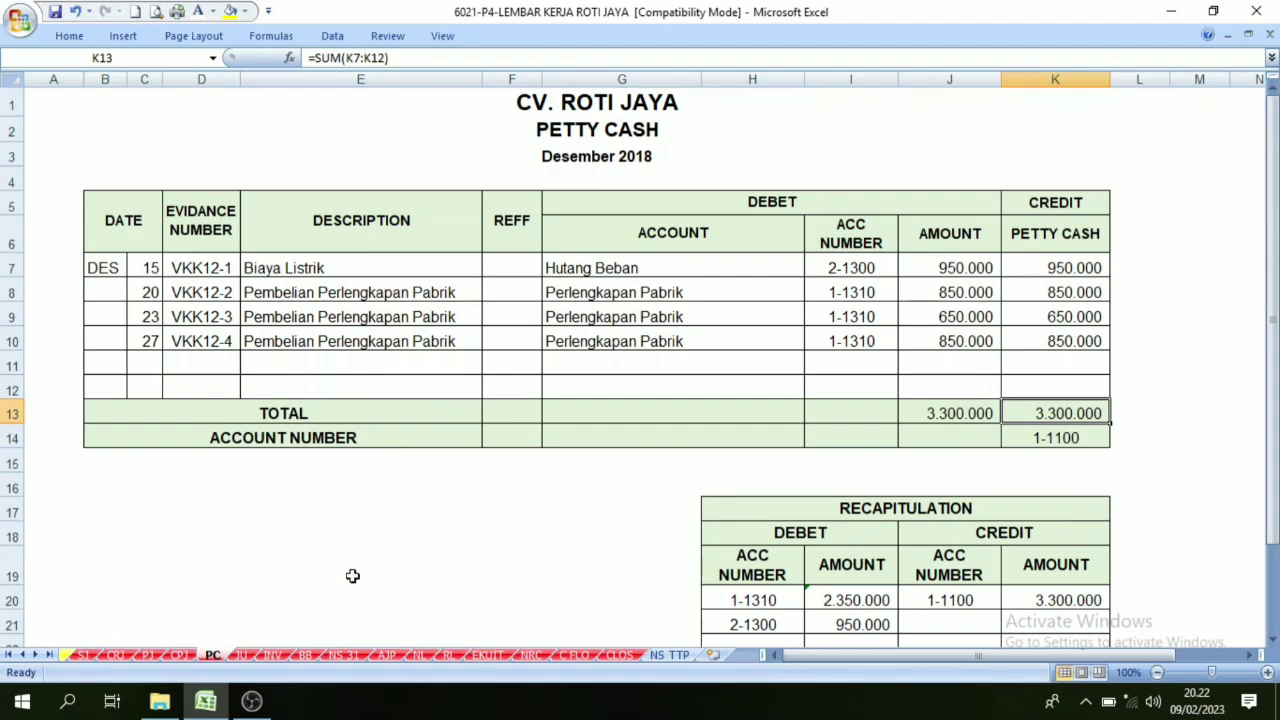
# Examine the Kas Dibank, Beban Adm Bank and Pendapatan Bunga entry in the adjusting journal.
pyautogui.click(386, 655)
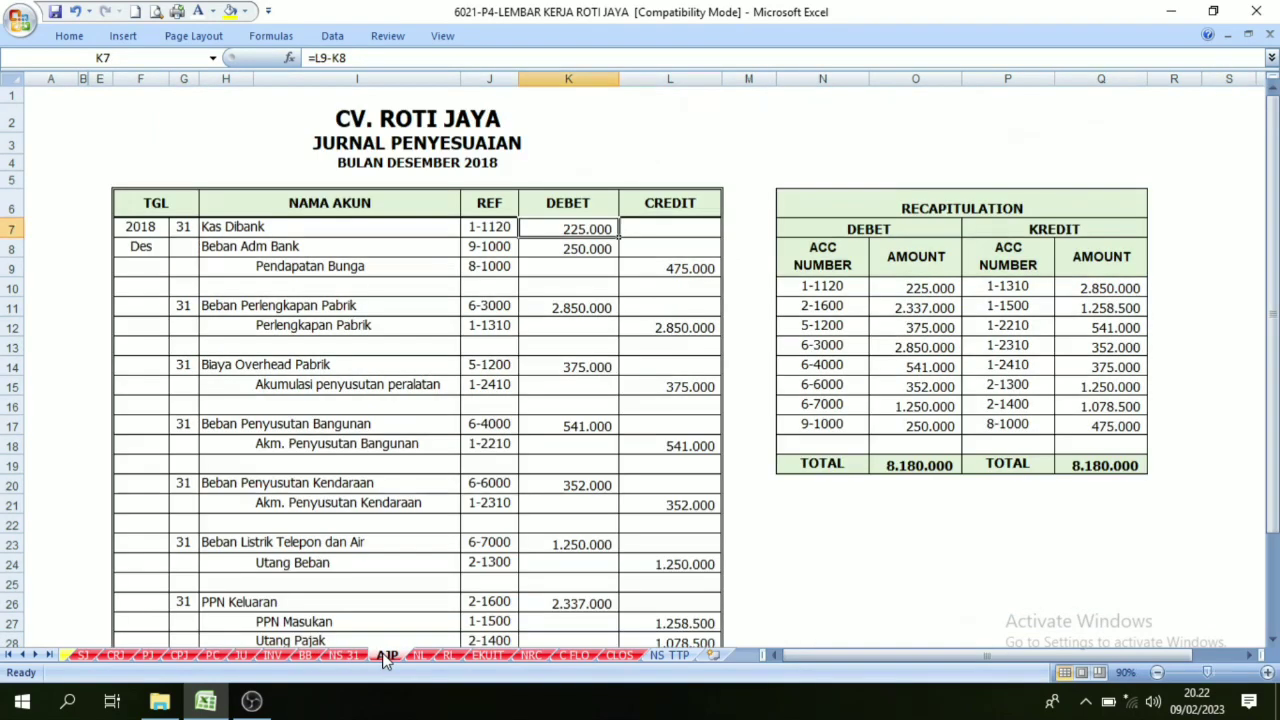
pyautogui.click(344, 139)
pyautogui.click(296, 262)
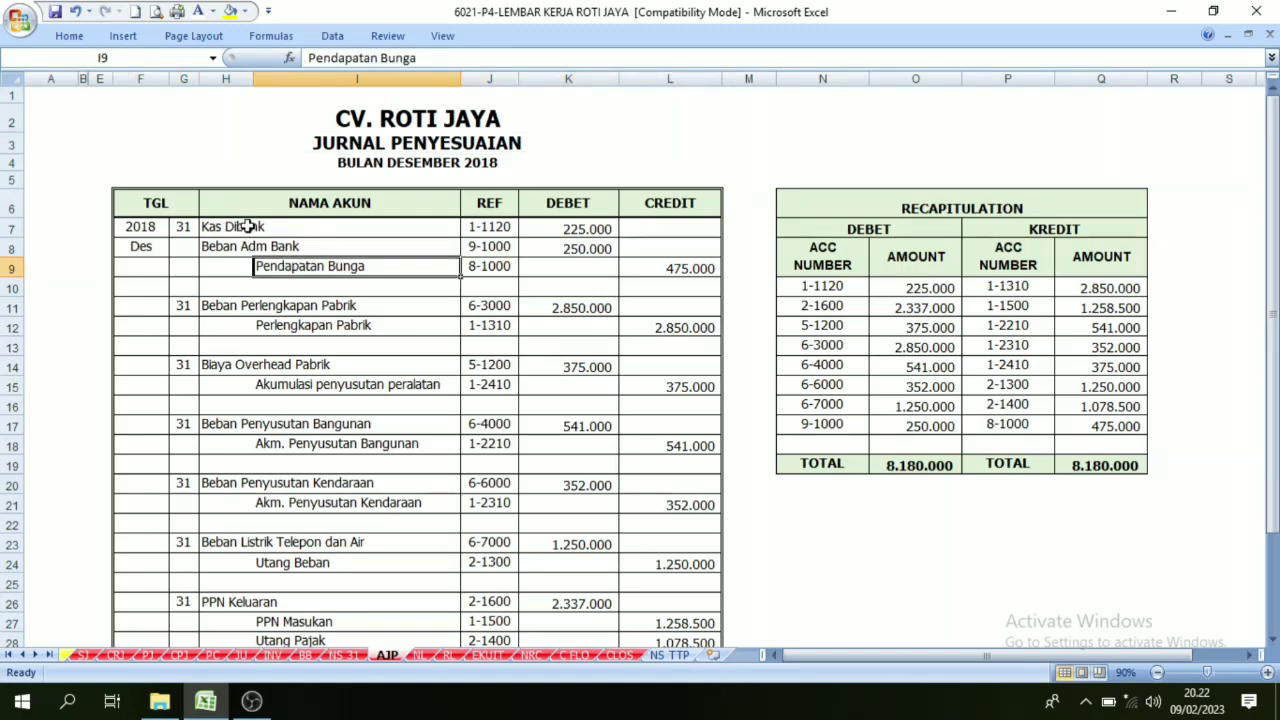
pyautogui.click(252, 226)
pyautogui.click(404, 272)
pyautogui.click(697, 262)
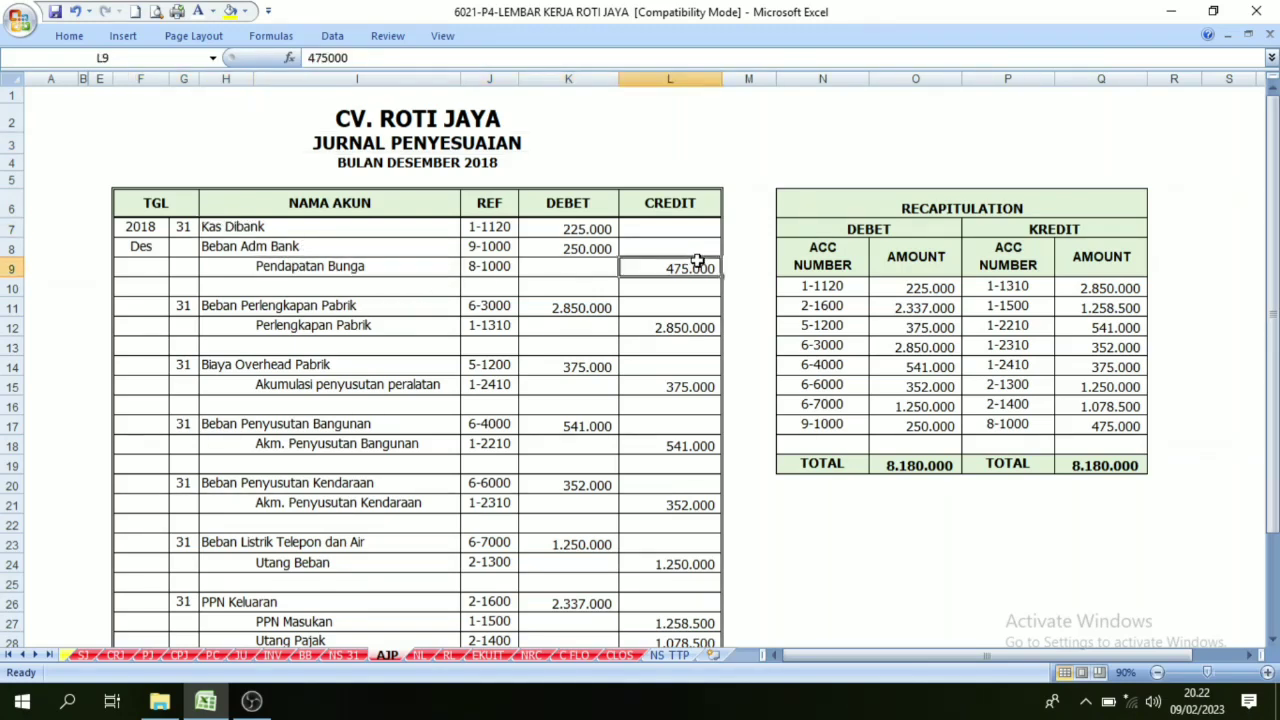
pyautogui.click(399, 267)
pyautogui.click(231, 228)
pyautogui.click(254, 246)
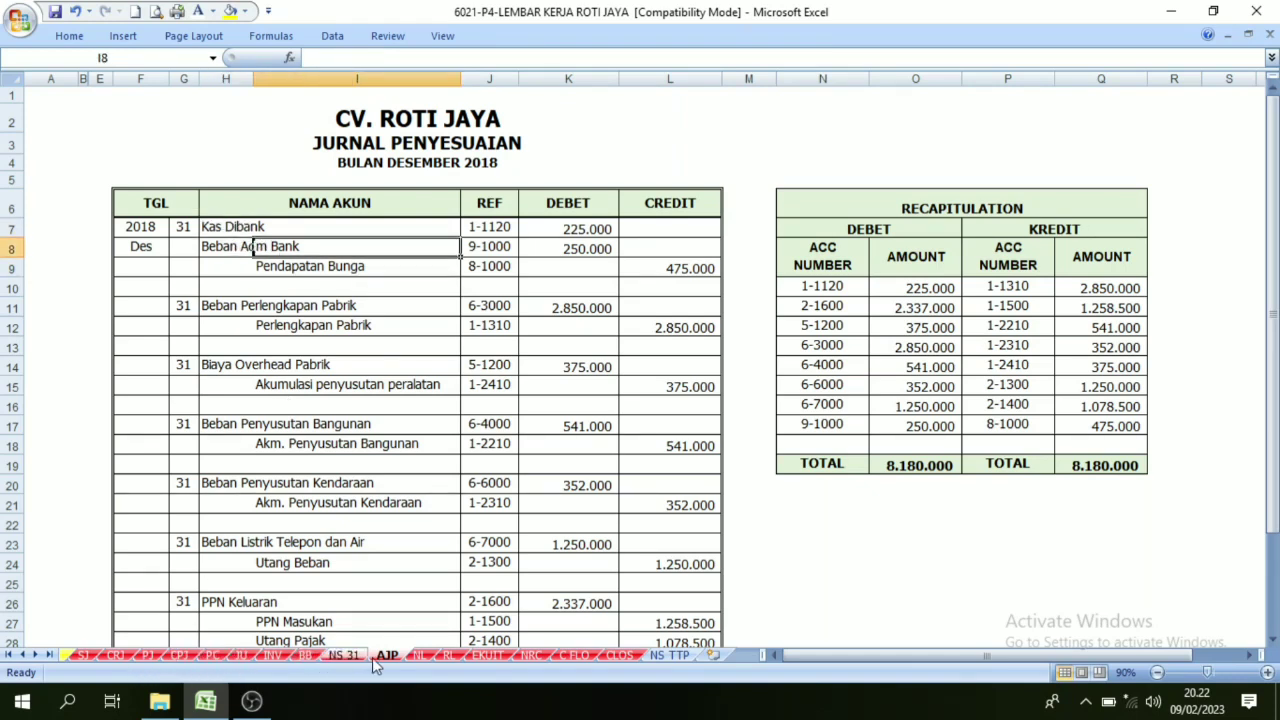
# Return to the cash flow report and look over its title and the operating activities section.
pyautogui.click(573, 655)
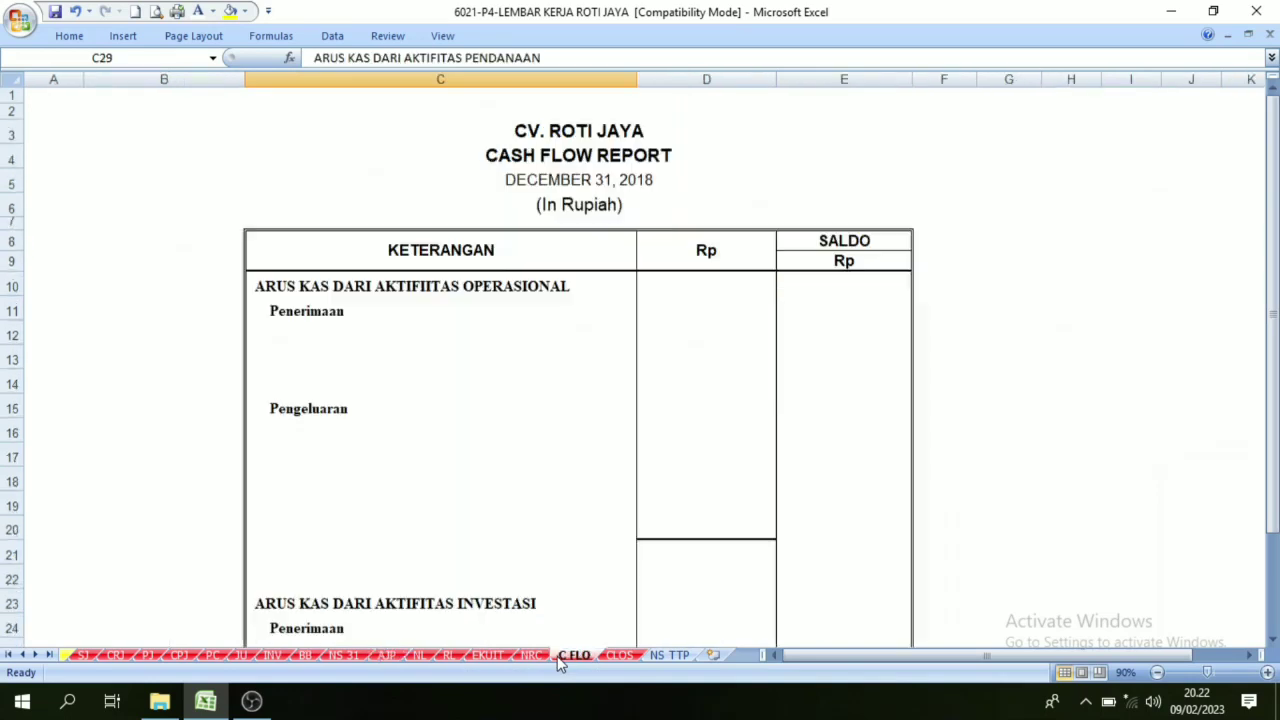
pyautogui.click(581, 150)
pyautogui.click(383, 286)
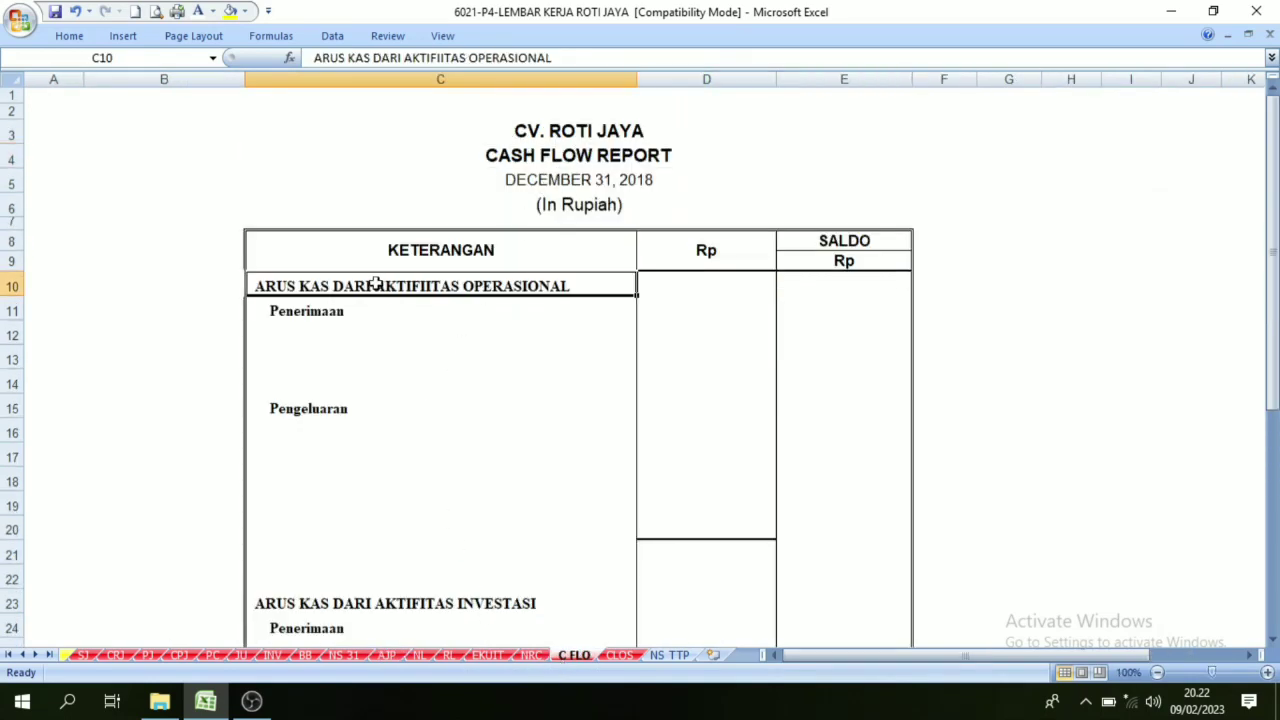
pyautogui.scroll(-1, 374, 288)
pyautogui.click(433, 291)
pyautogui.click(460, 229)
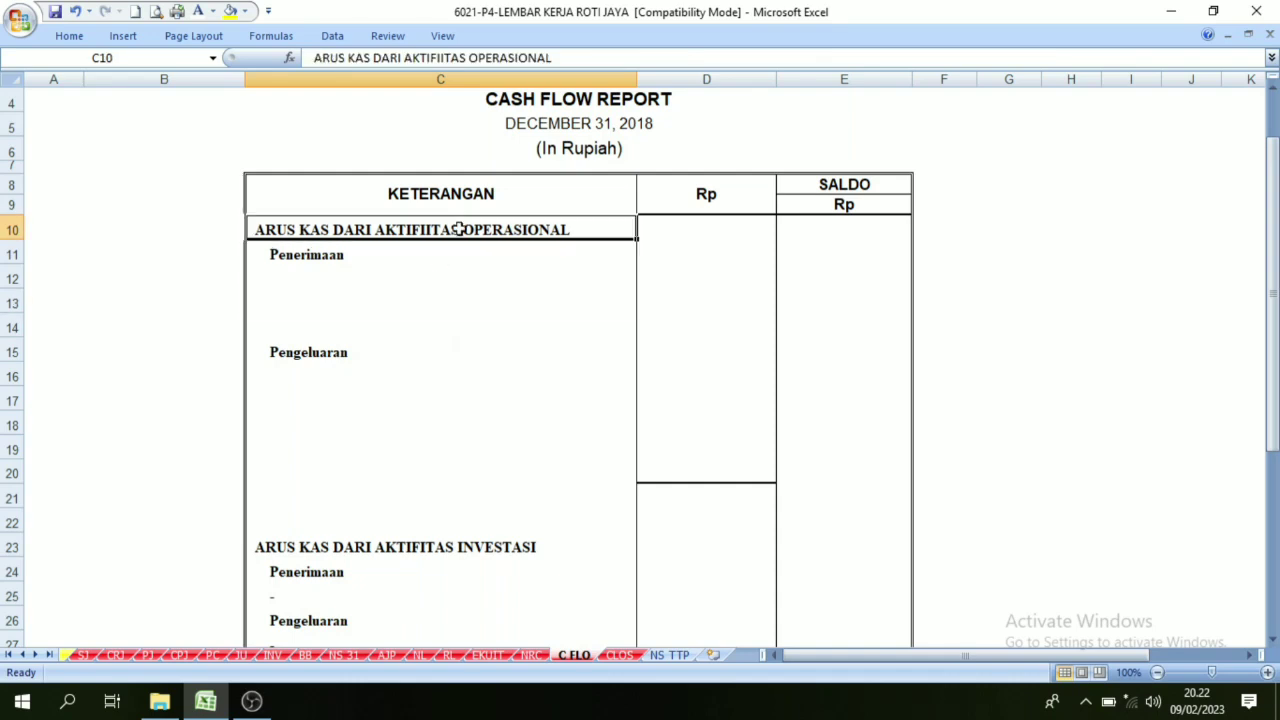
pyautogui.scroll(-2, 402, 580)
pyautogui.scroll(3, 380, 474)
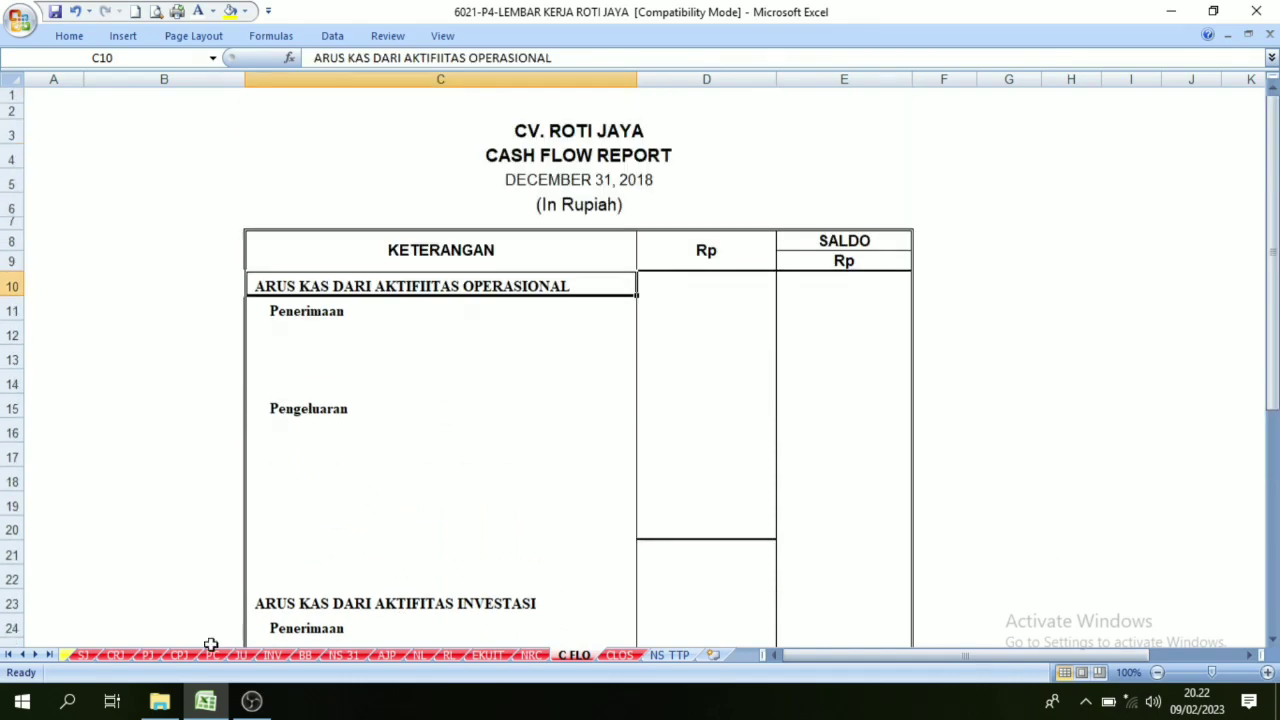
# Recheck the cash receipt, cash payment, petty cash and adjusting journals as sources for the cash flow report.
pyautogui.click(116, 655)
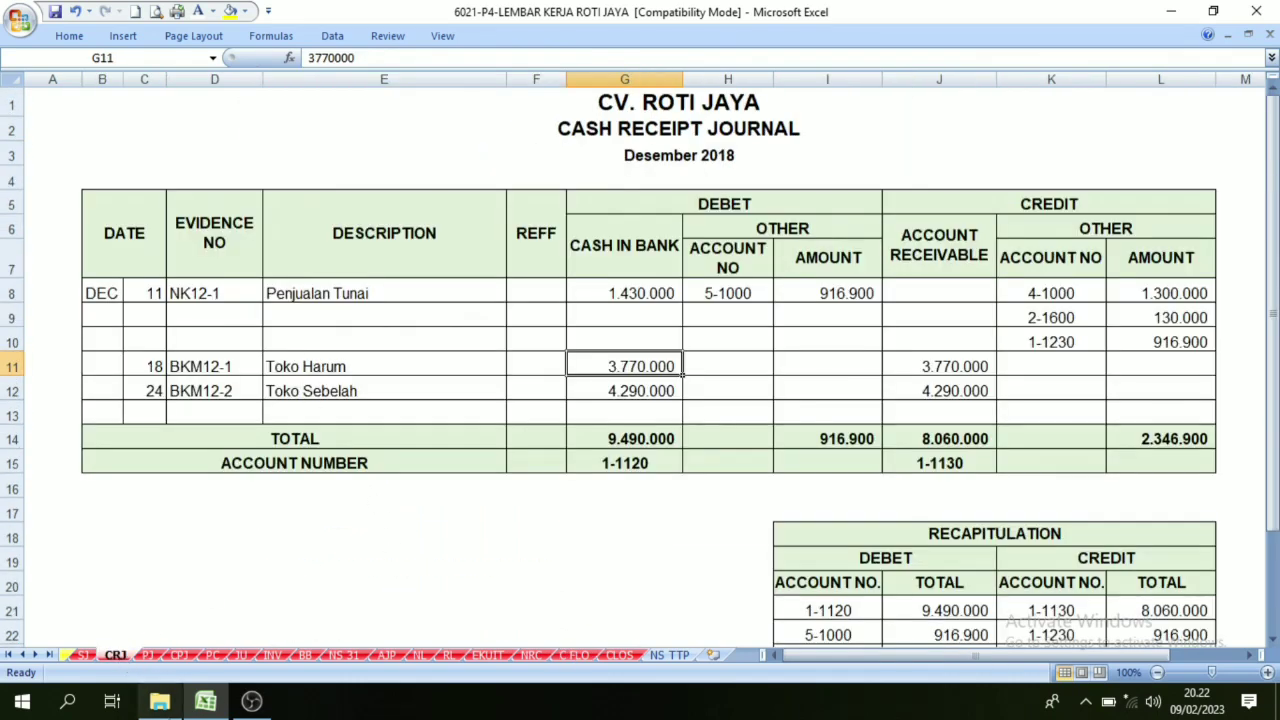
pyautogui.click(178, 655)
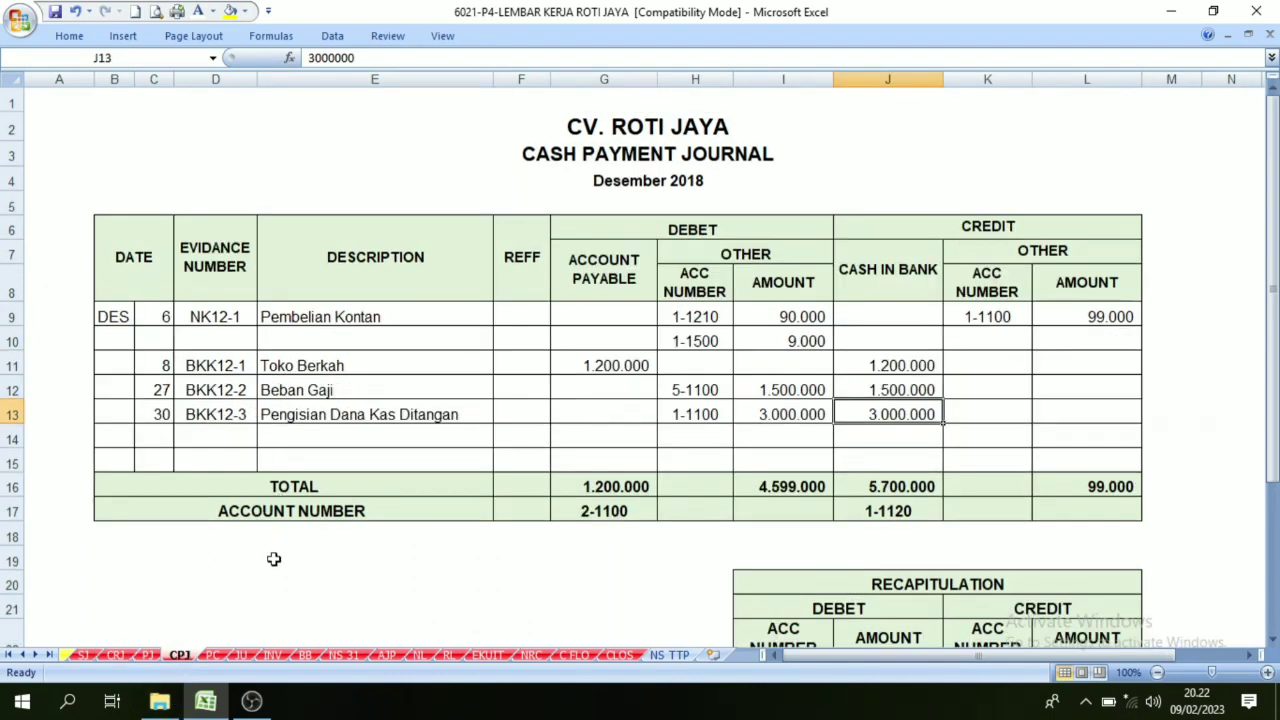
pyautogui.click(212, 655)
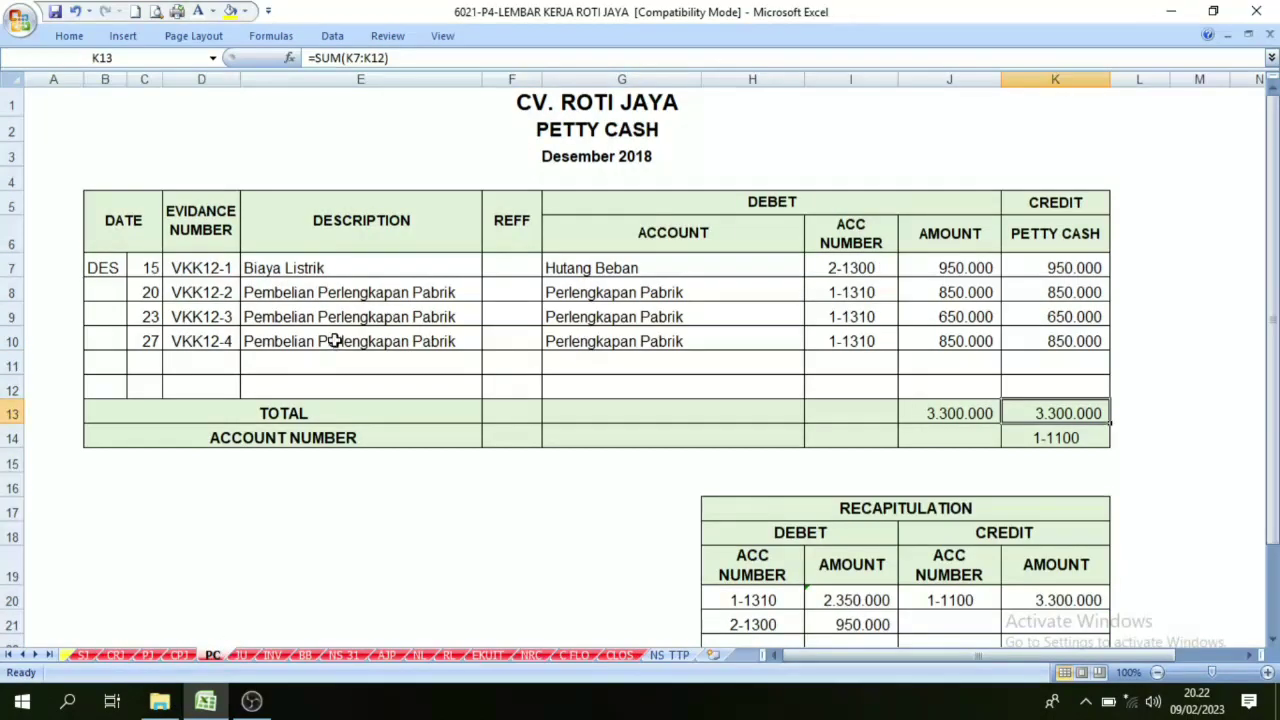
pyautogui.click(386, 655)
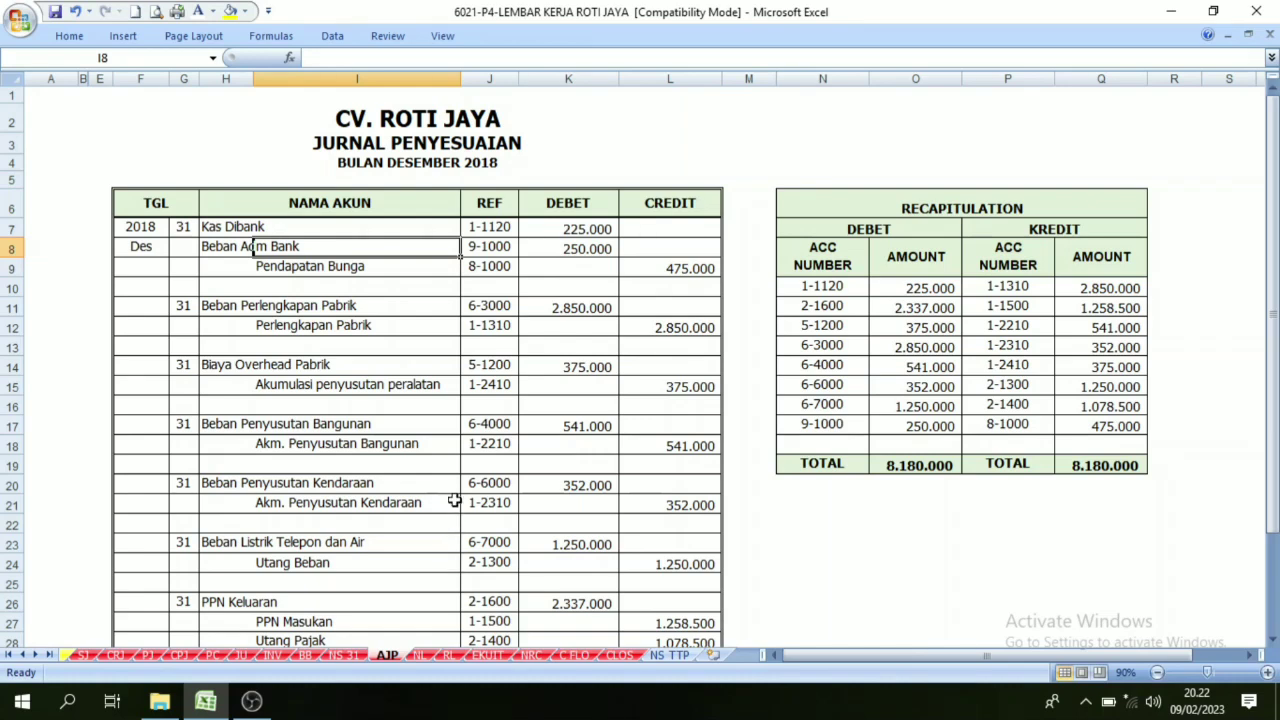
# Examine the Penerimaan and Pengeluaran subsections under each activity in the cash flow report.
pyautogui.click(574, 655)
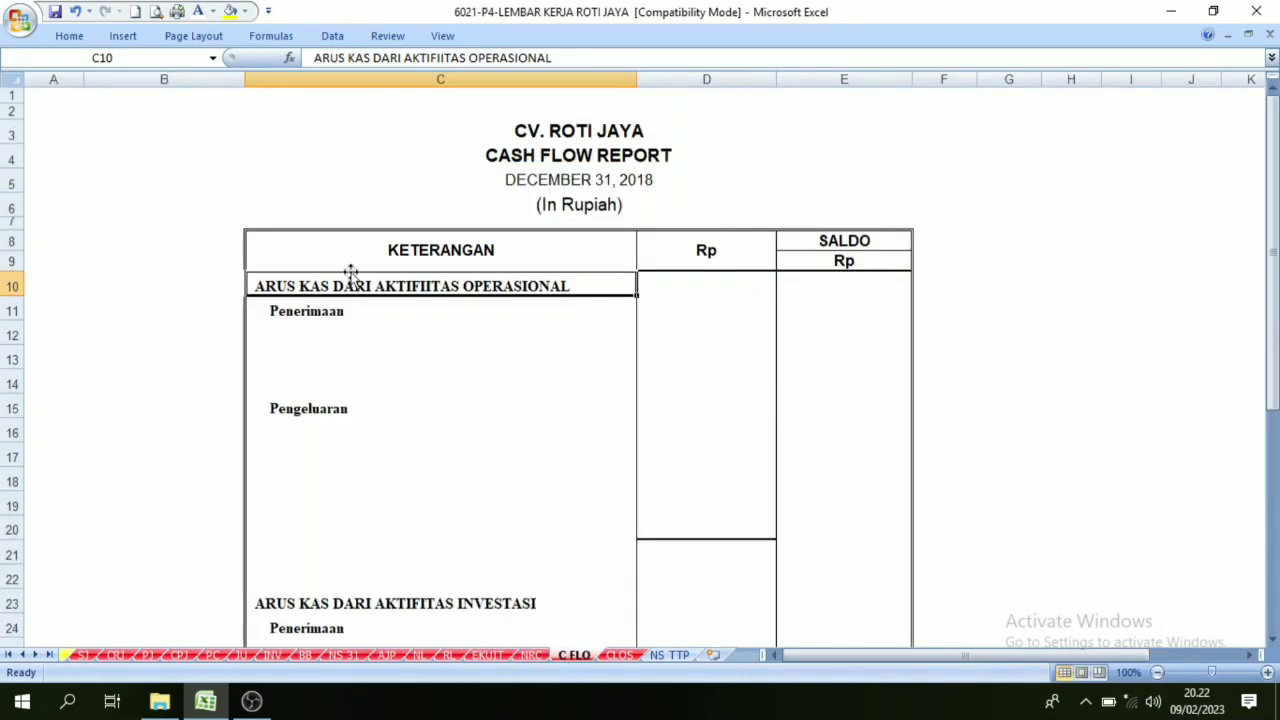
pyautogui.click(396, 359)
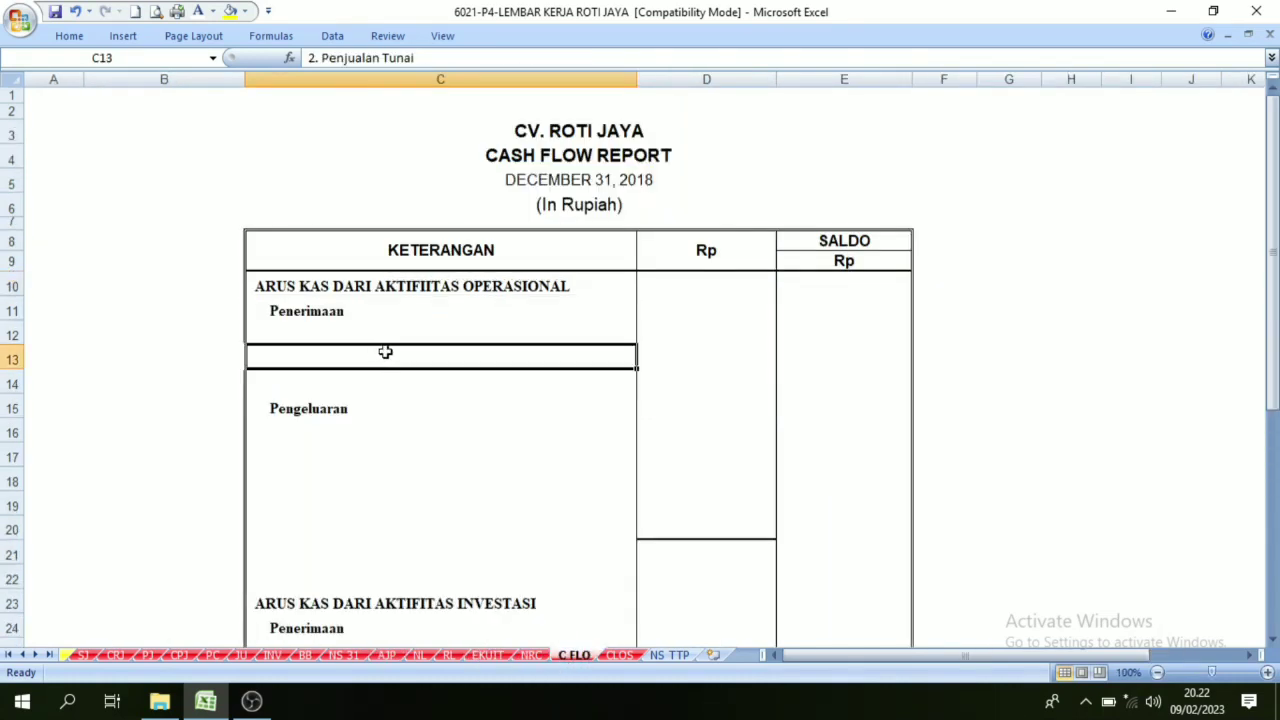
pyautogui.click(360, 300)
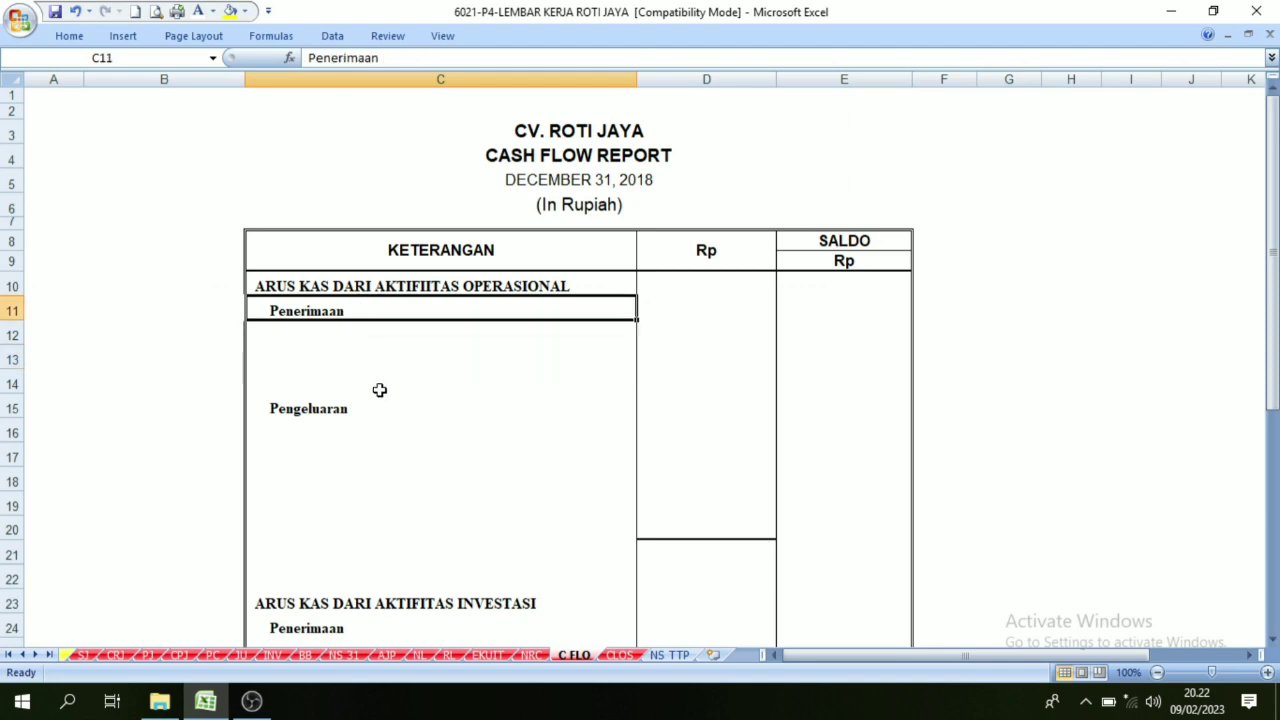
pyautogui.click(380, 390)
pyautogui.click(360, 292)
pyautogui.click(326, 316)
pyautogui.scroll(-3, 328, 340)
pyautogui.click(320, 447)
pyautogui.scroll(-1, 319, 448)
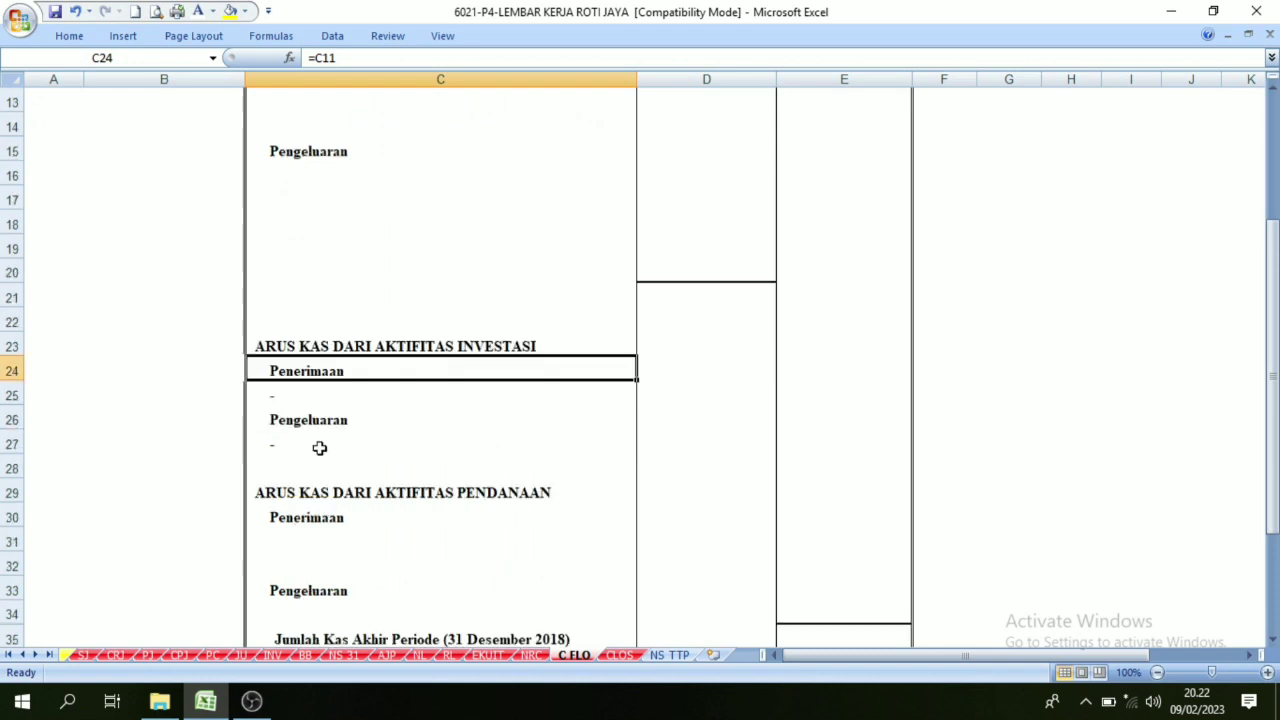
pyautogui.scroll(-1, 318, 455)
pyautogui.click(316, 440)
pyautogui.scroll(4, 329, 357)
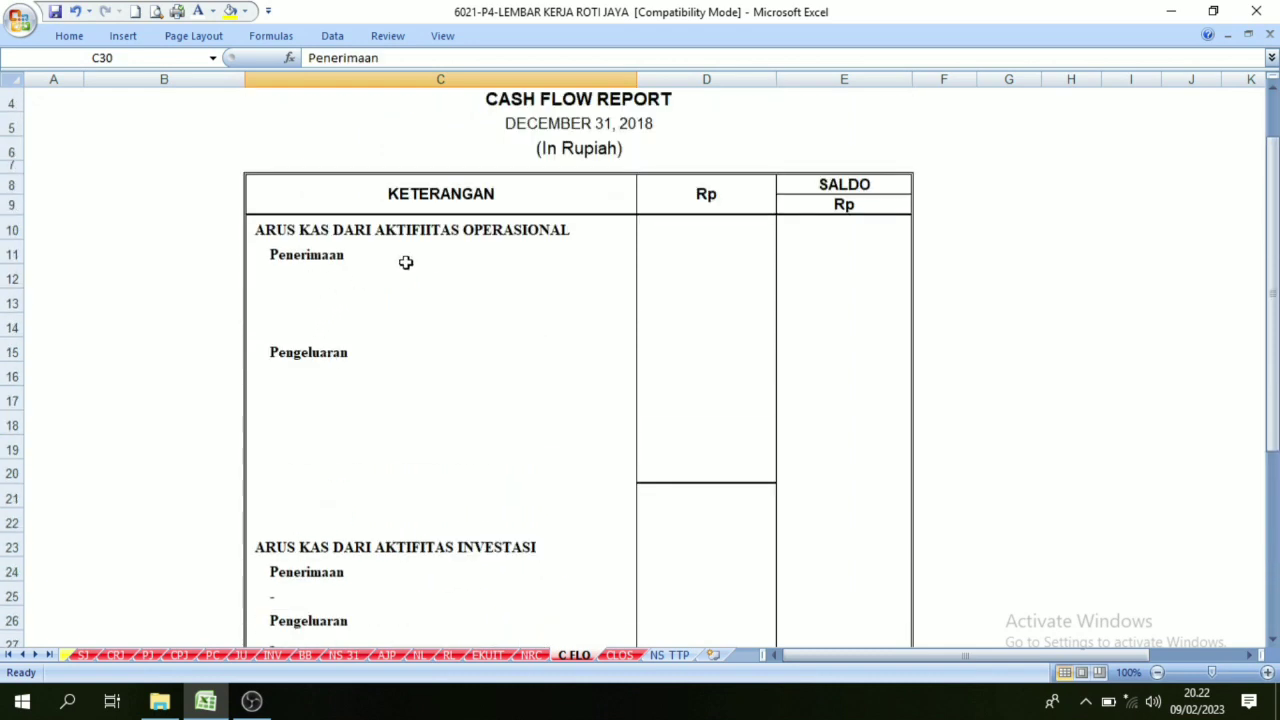
pyautogui.scroll(-1, 329, 423)
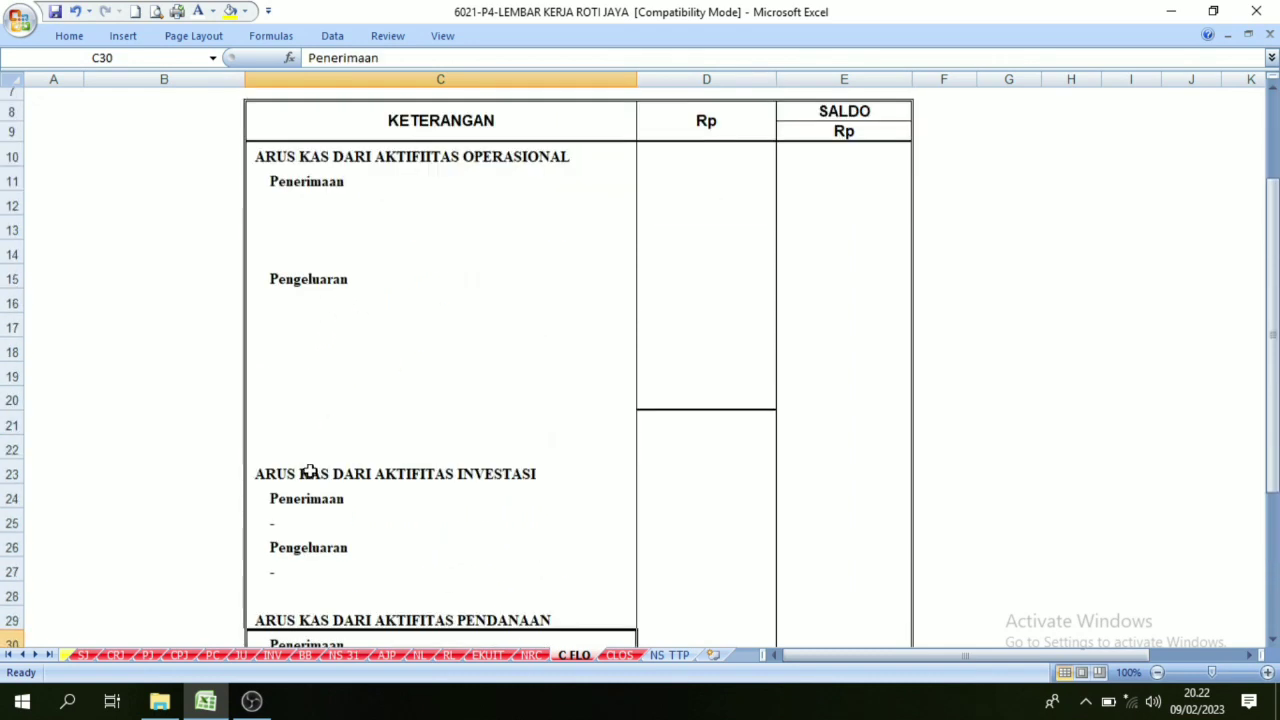
pyautogui.scroll(-2, 456, 514)
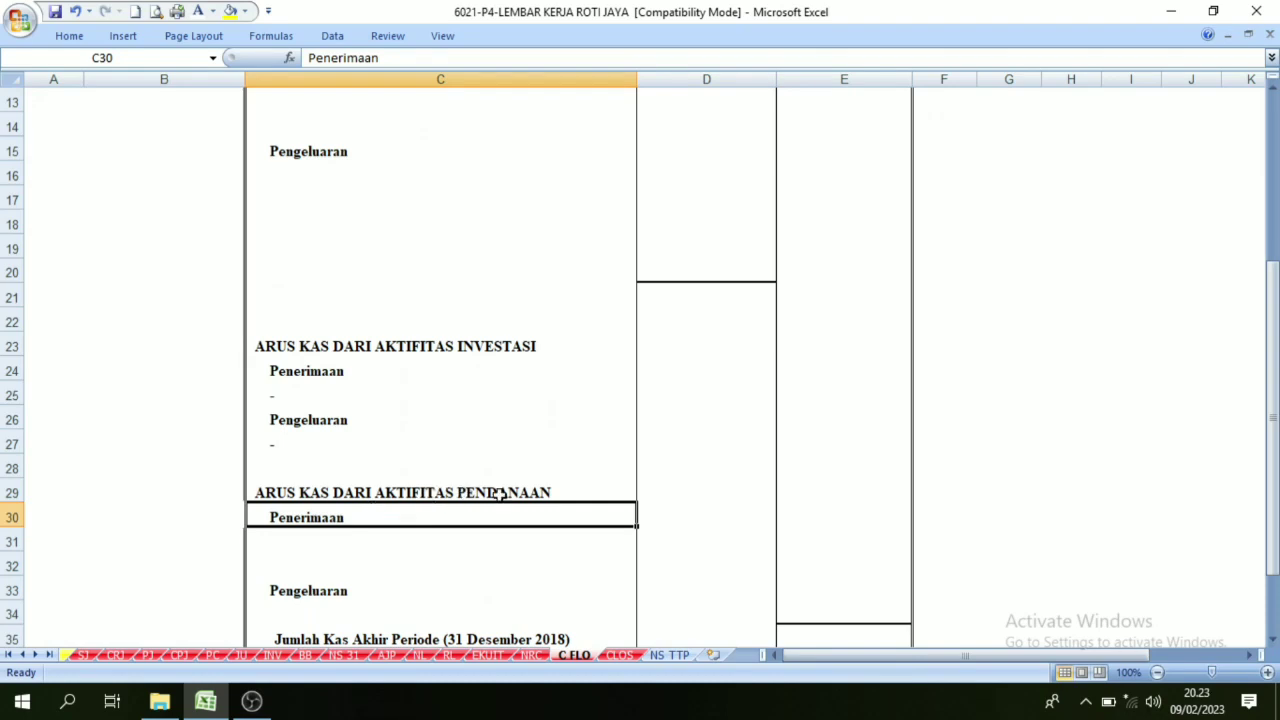
pyautogui.scroll(4, 320, 418)
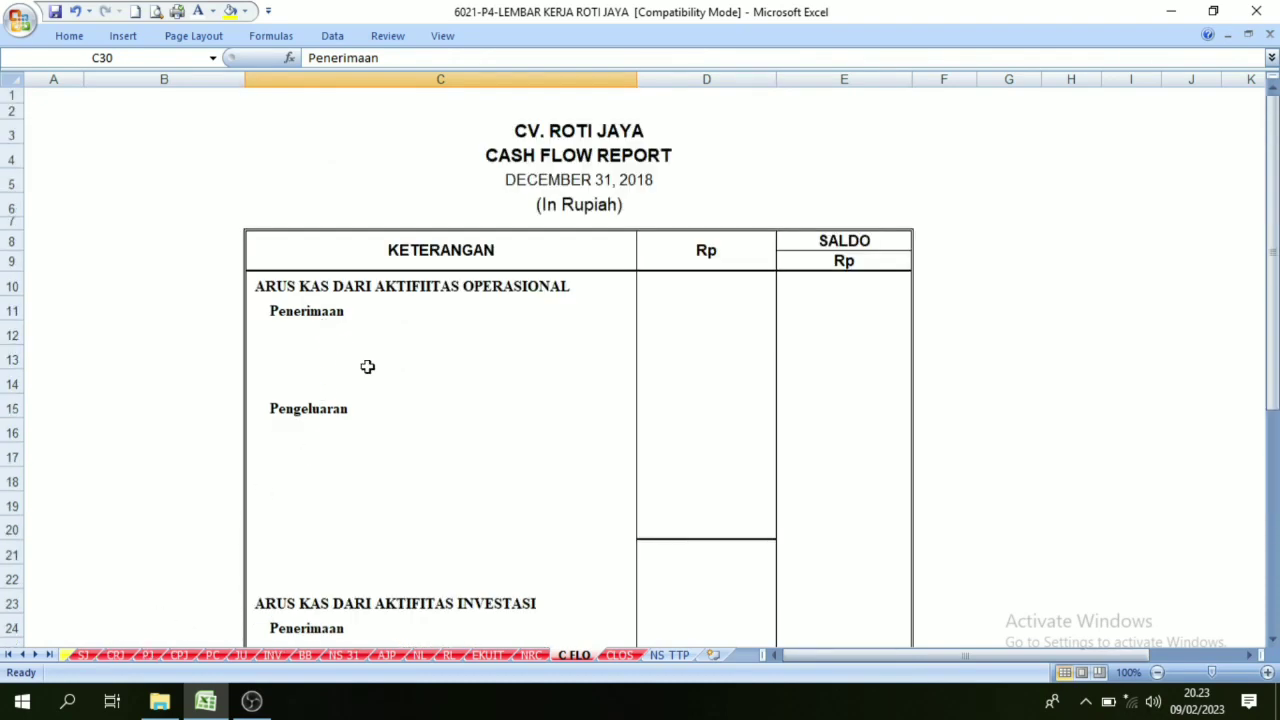
# Check the adjusting journal against the cash receipt journal, and examine the Penjualan Tunai receipt of 11 December.
pyautogui.click(117, 655)
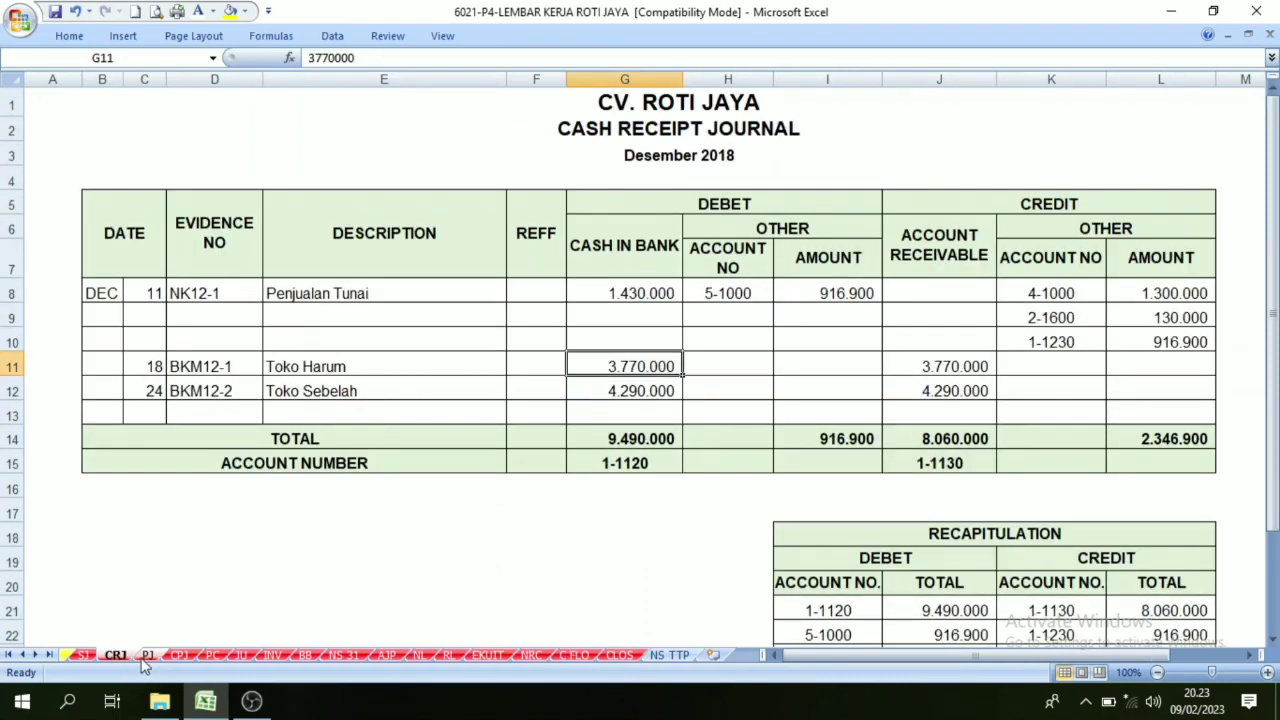
pyautogui.click(387, 655)
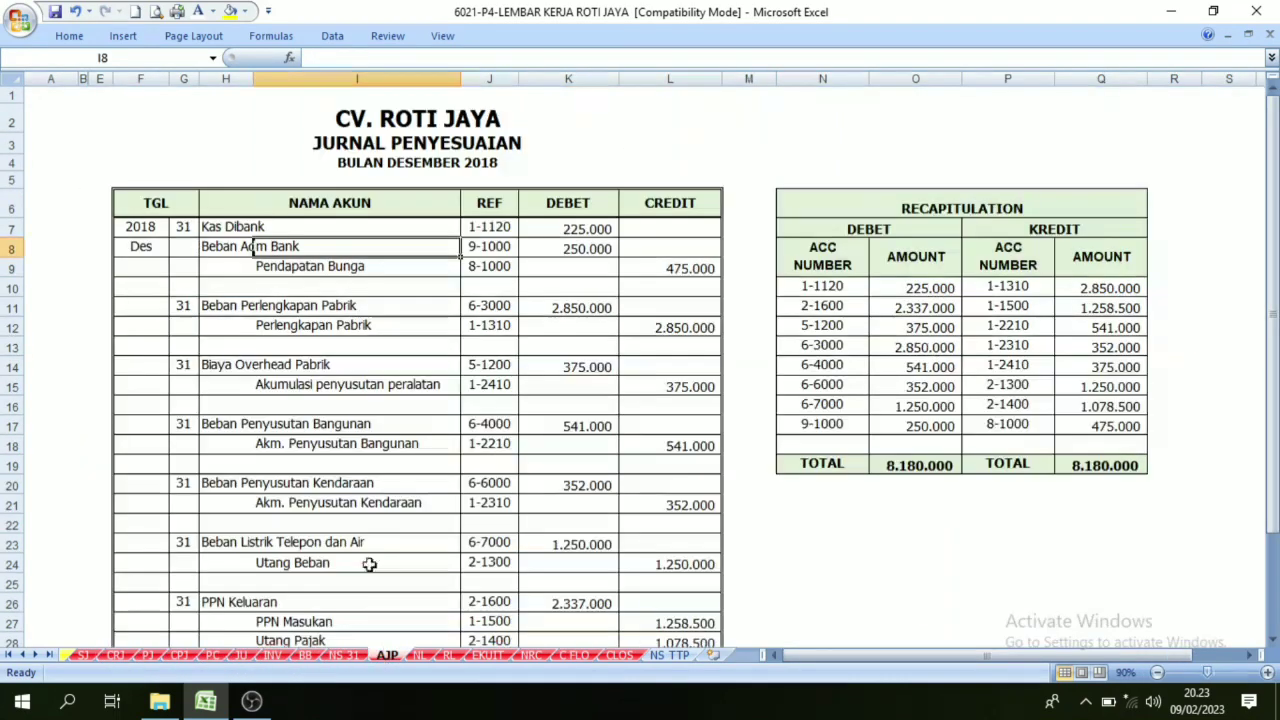
pyautogui.click(117, 655)
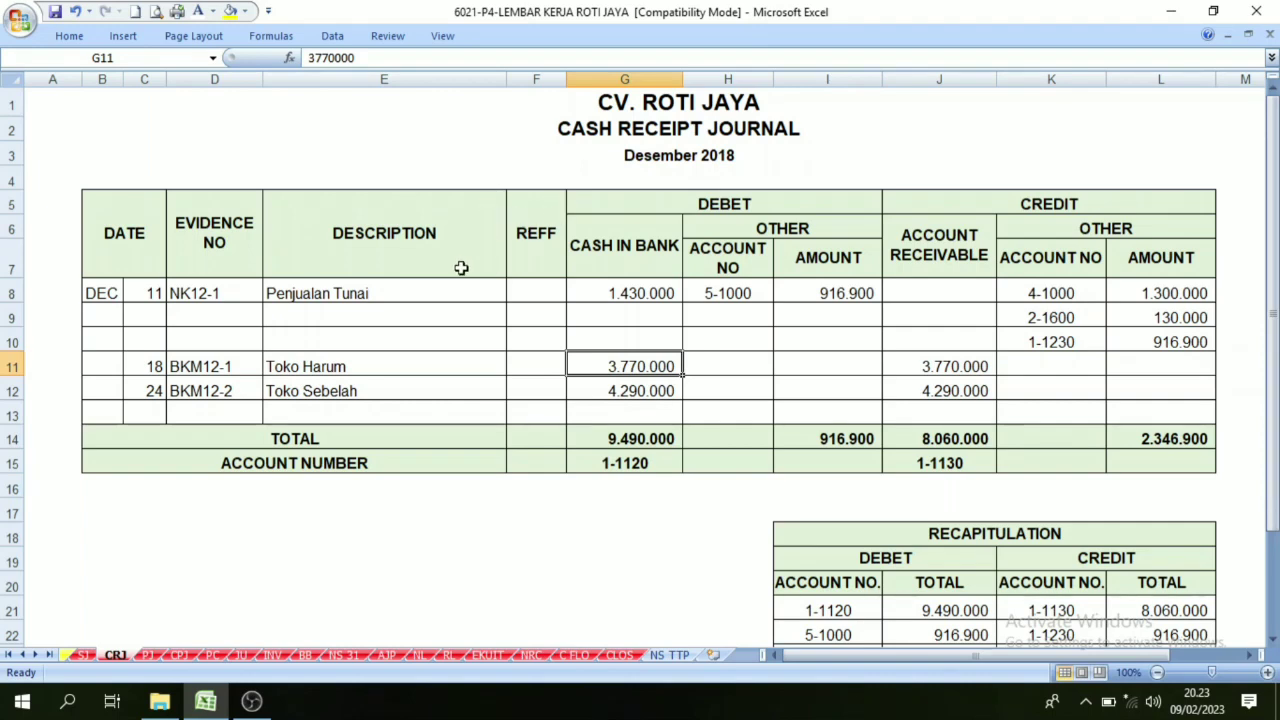
pyautogui.click(648, 132)
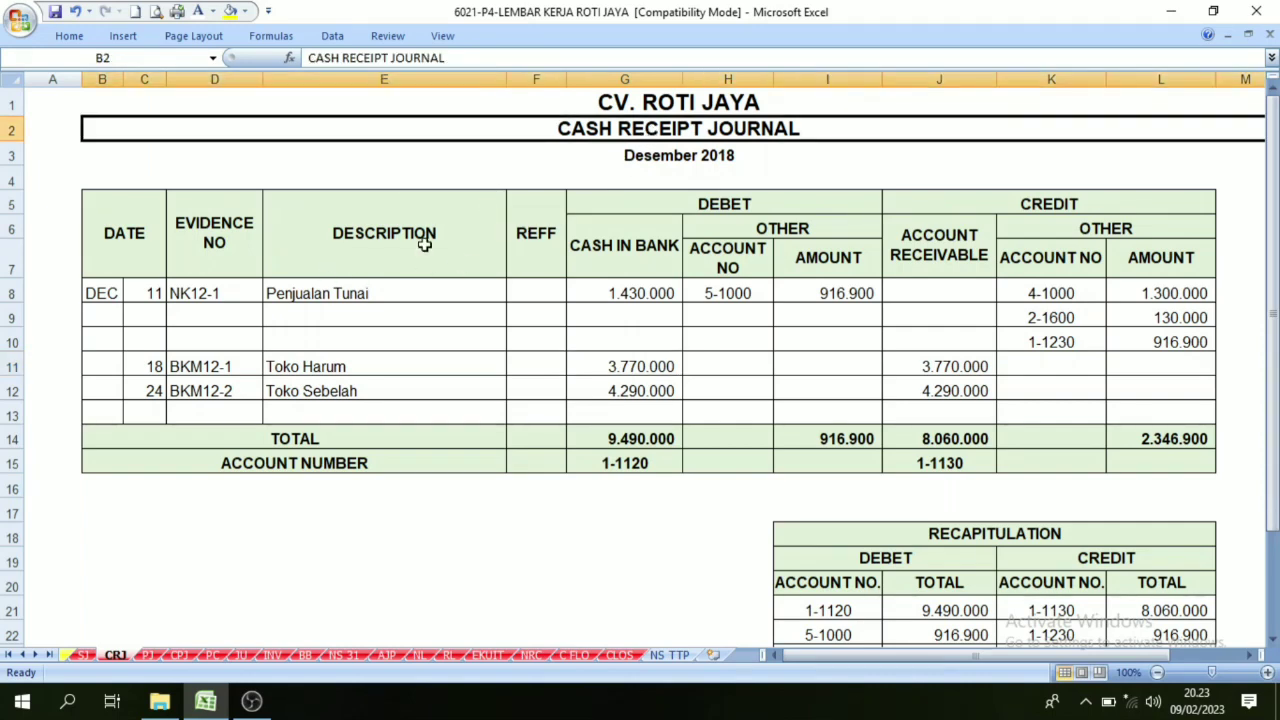
pyautogui.click(333, 293)
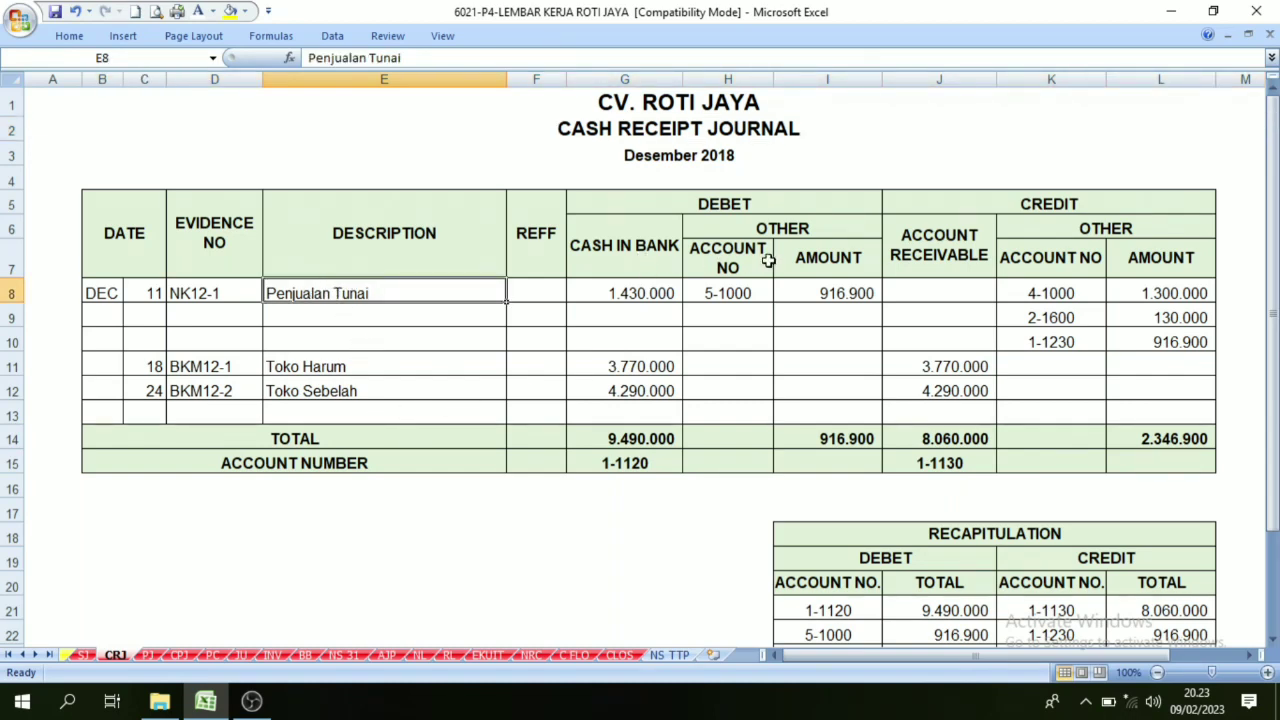
# Compare the cash in bank and account receivable columns for the Toko Harum and Toko Sebelah receipts.
pyautogui.click(930, 249)
pyautogui.click(562, 262)
pyautogui.click(590, 263)
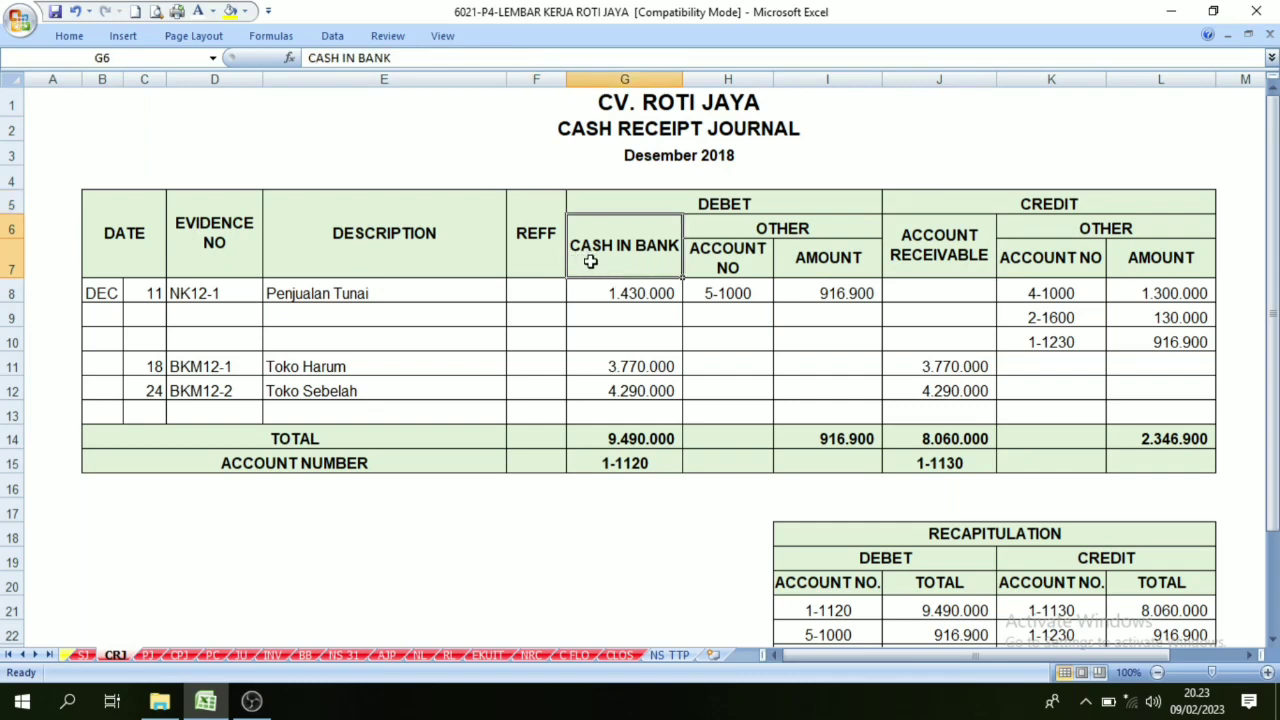
pyautogui.click(924, 258)
pyautogui.click(627, 269)
pyautogui.click(938, 258)
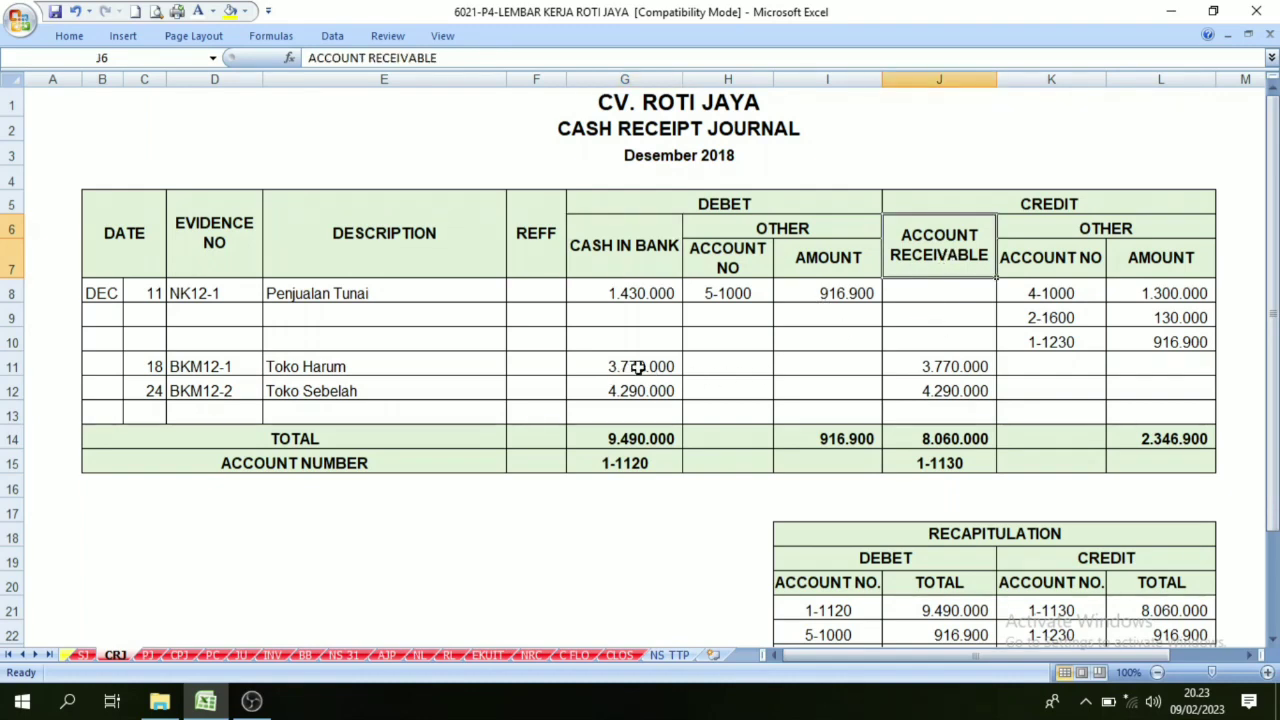
pyautogui.moveTo(622, 369); pyautogui.dragTo(628, 390)
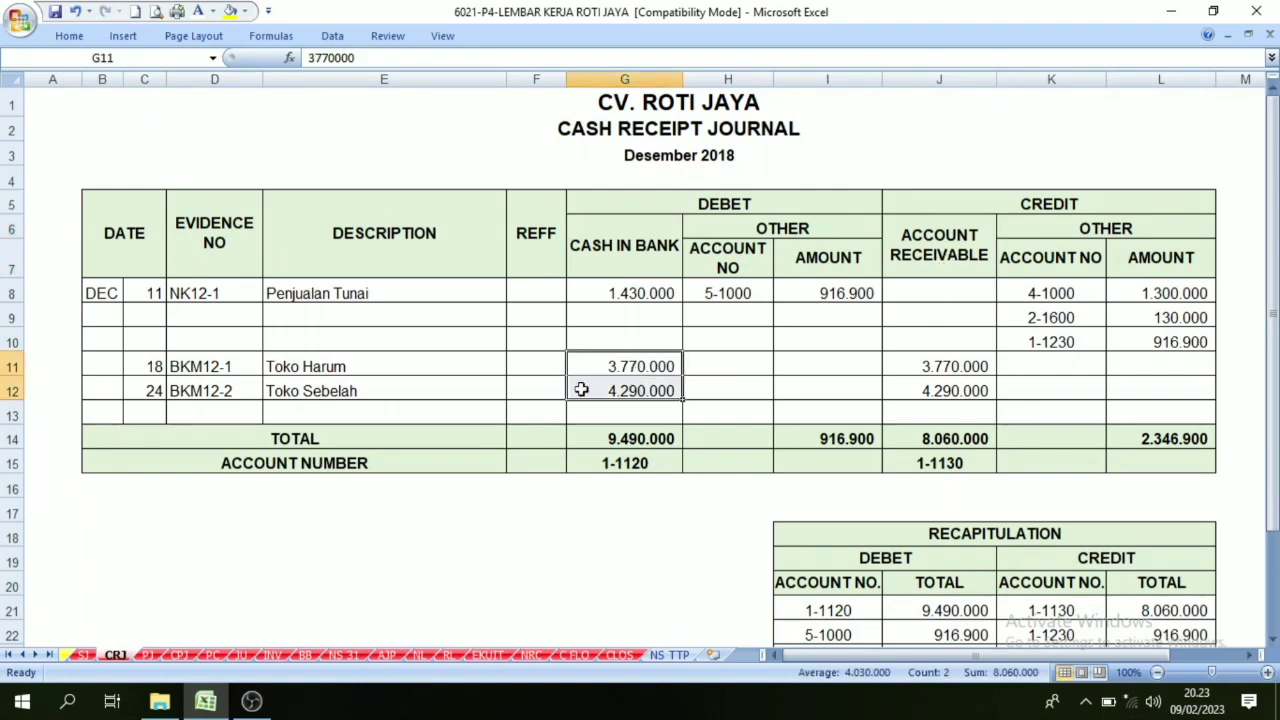
pyautogui.click(940, 362)
pyautogui.click(386, 383)
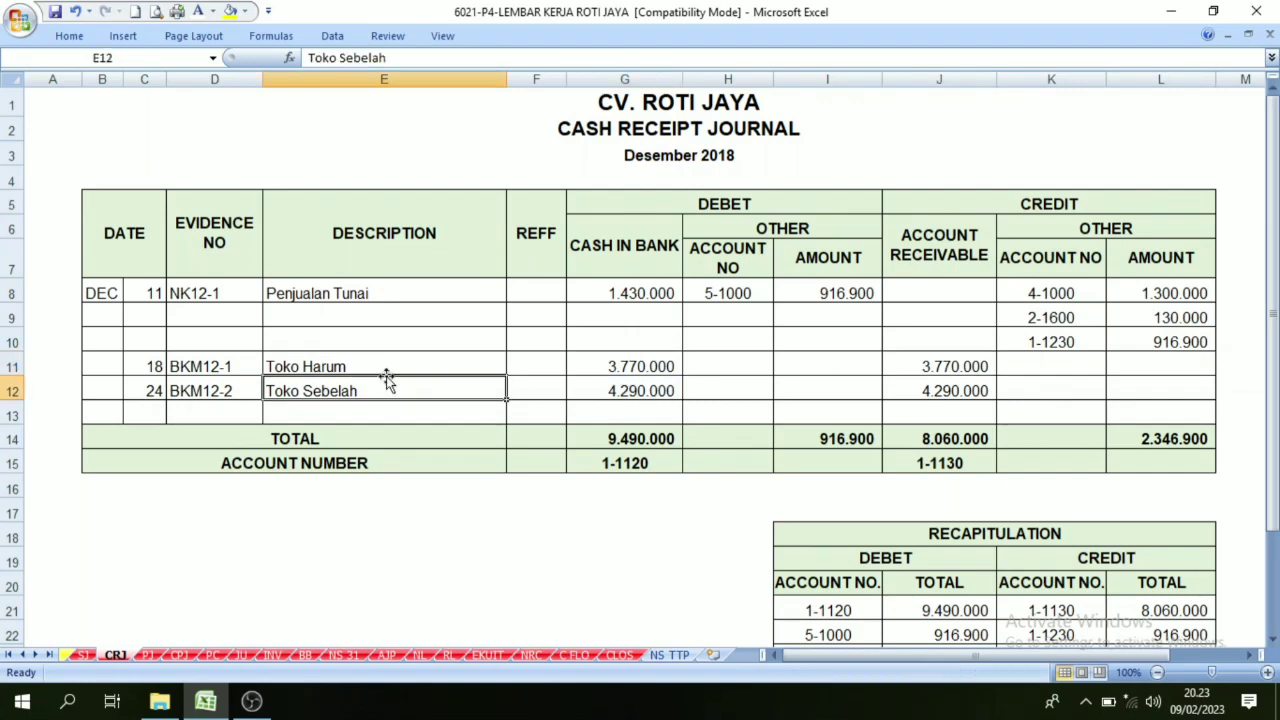
# Review the Toko Harum and Toko Sebelah cash in bank amounts and their matching account receivable credits in the cash receipt journal.
pyautogui.click(626, 366)
pyautogui.click(626, 390)
pyautogui.click(626, 366)
pyautogui.click(626, 389)
pyautogui.click(632, 366)
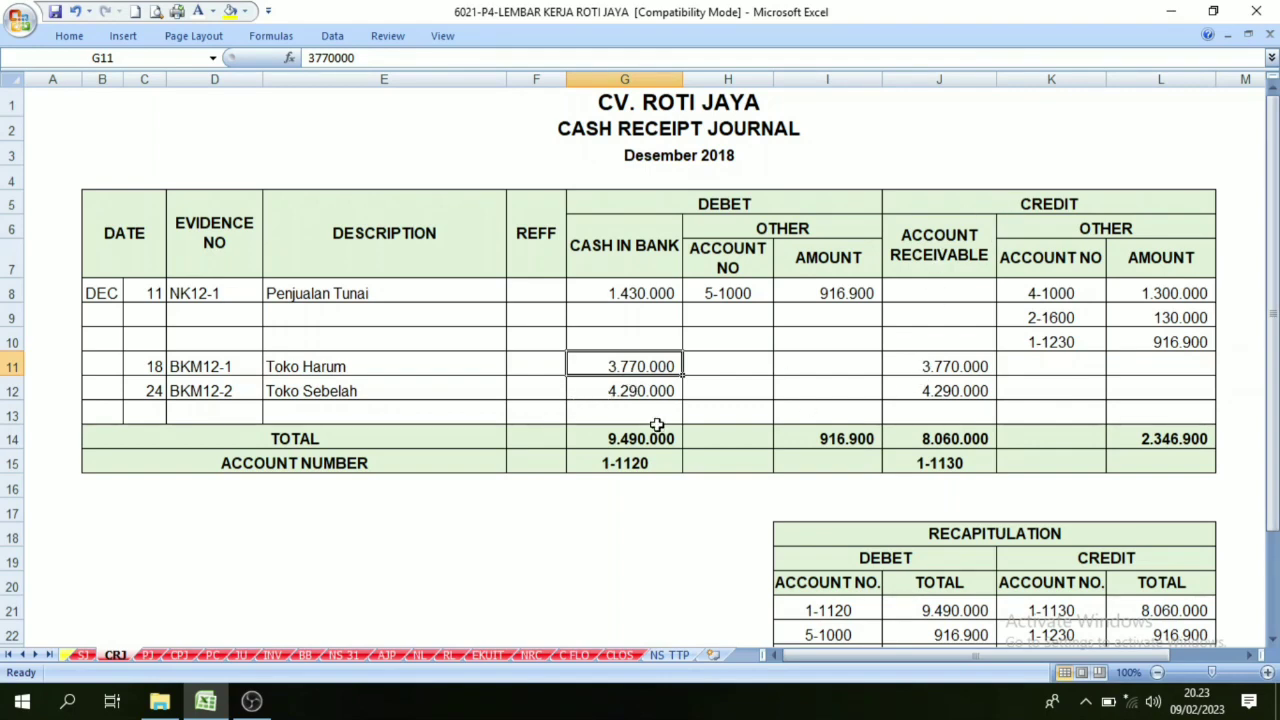
pyautogui.click(614, 390)
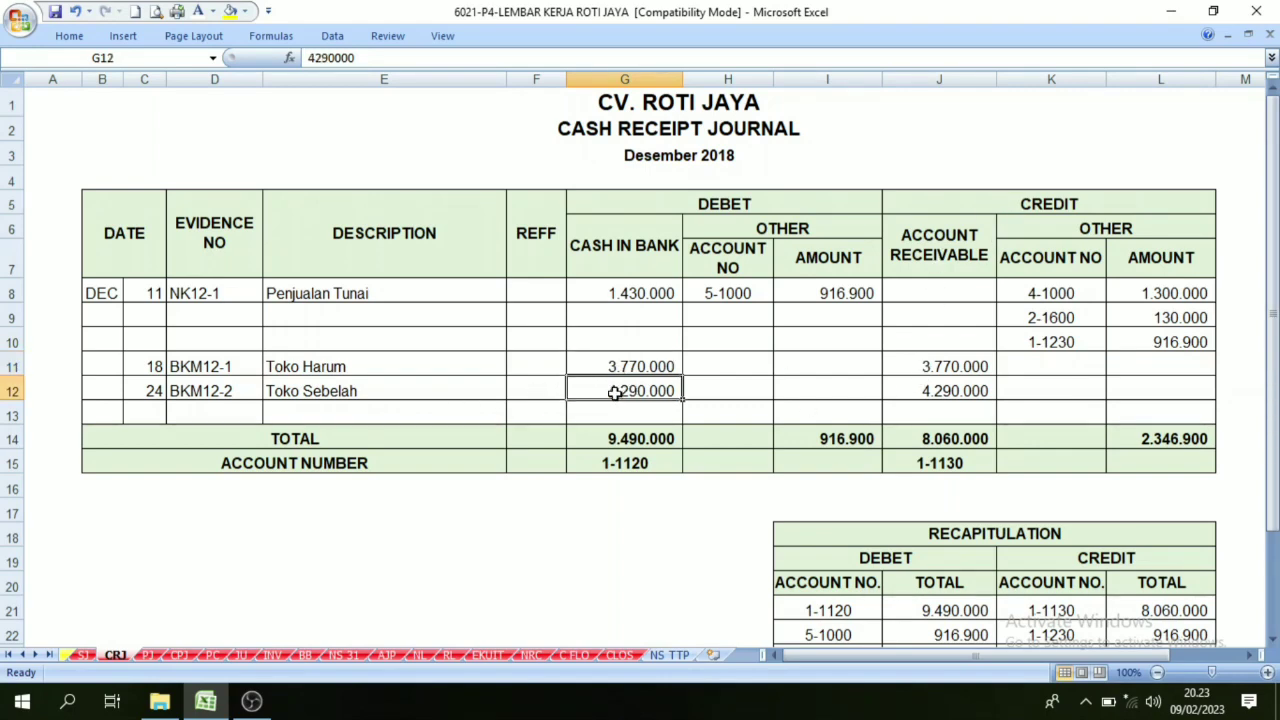
pyautogui.click(613, 372)
pyautogui.click(622, 388)
pyautogui.click(930, 370)
pyautogui.click(931, 391)
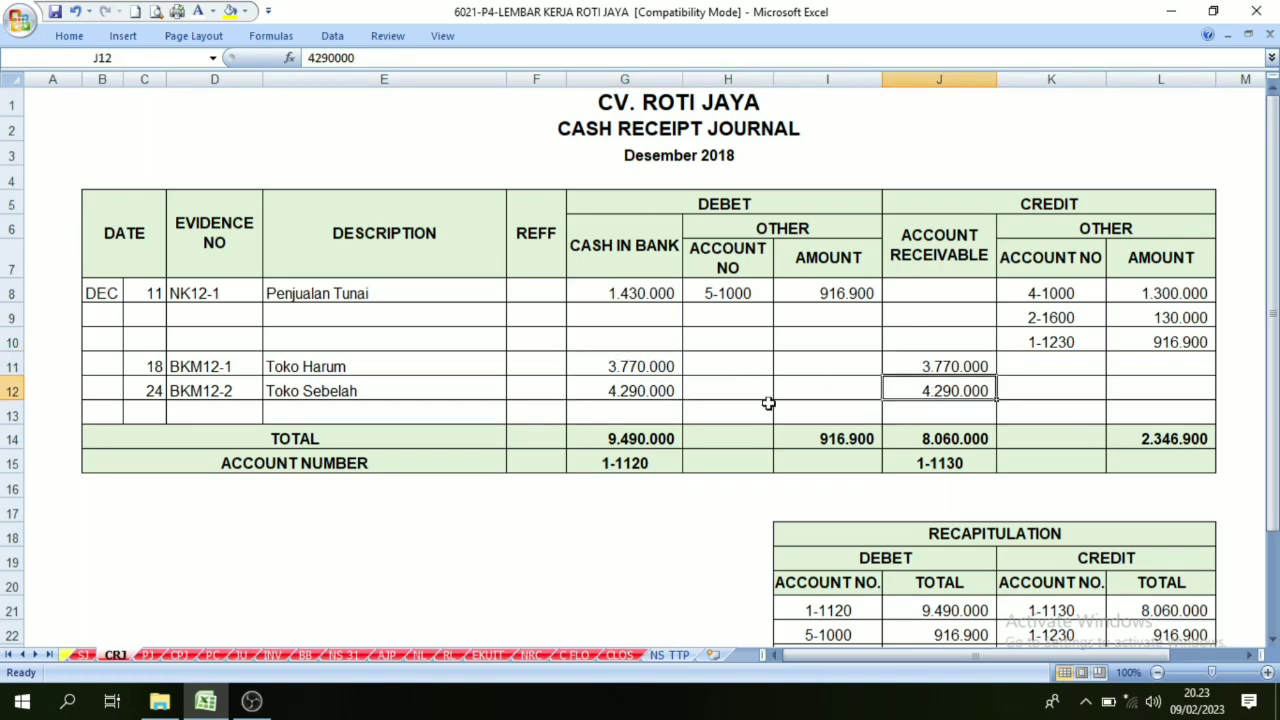
# Make the hidden label "1. Penerimaan Piutang" in C12 of the cash flow report readable with a black font colour.
pyautogui.click(578, 654)
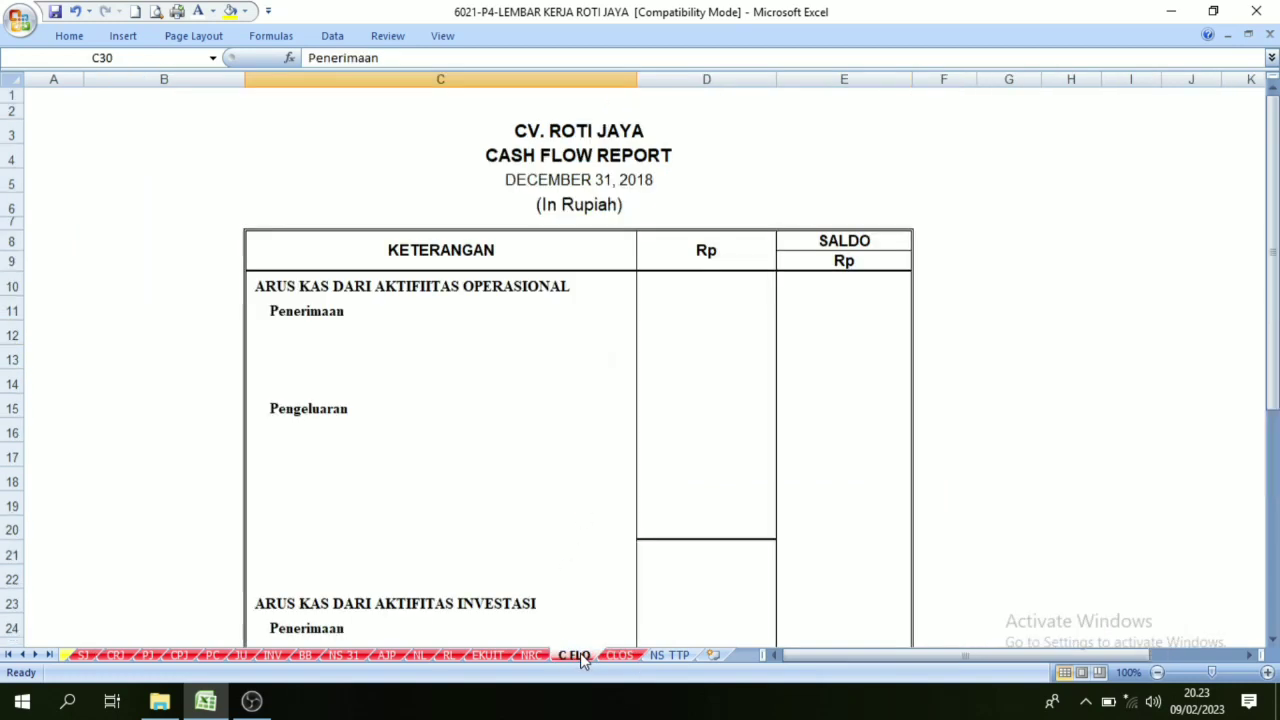
pyautogui.click(316, 330)
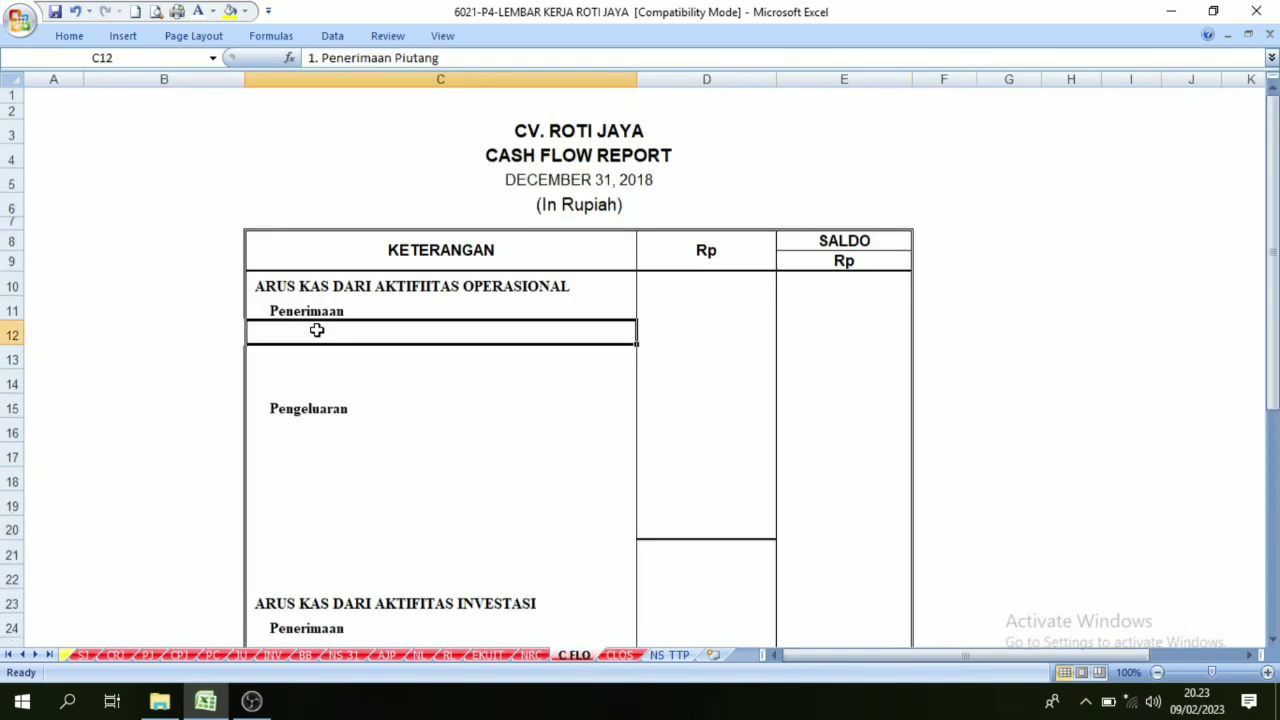
pyautogui.click(213, 11)
pyautogui.click(226, 38)
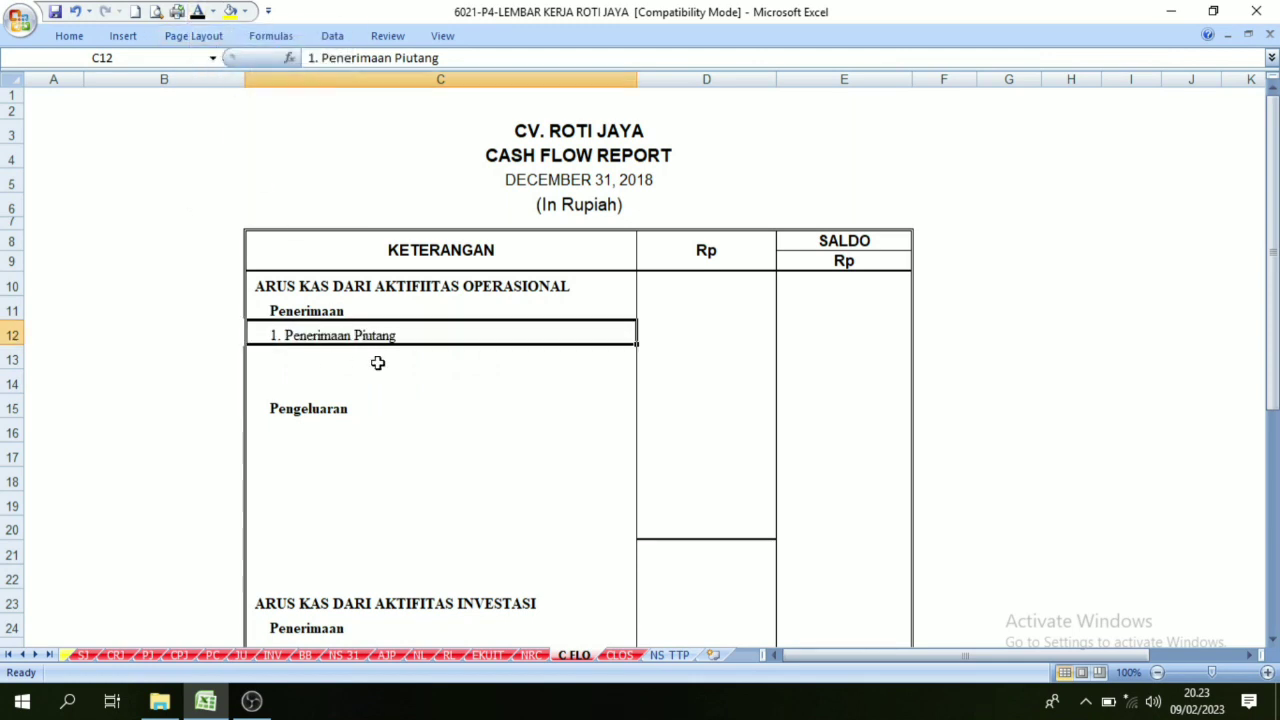
# Trace the Penerimaan Piutang amount to the Toko Harum and Toko Sebelah cash in bank entries in the cash receipt journal.
pyautogui.click(676, 332)
pyautogui.click(181, 654)
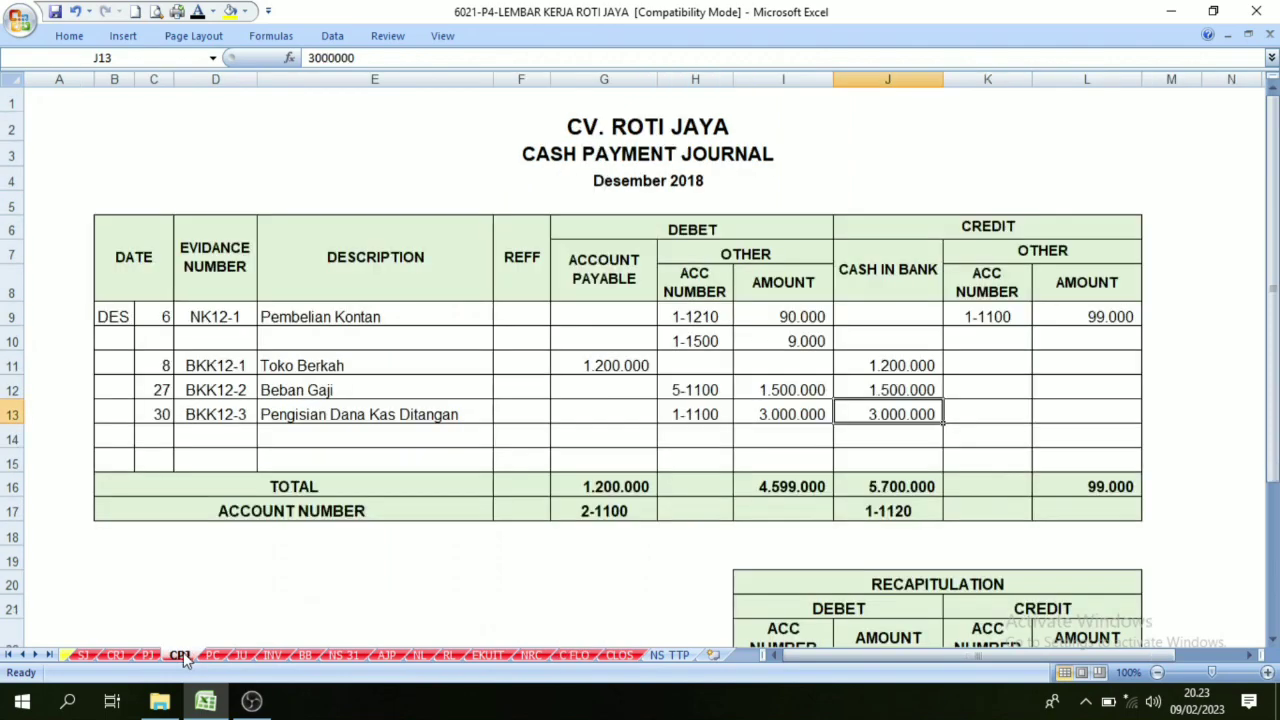
pyautogui.click(125, 655)
pyautogui.click(364, 366)
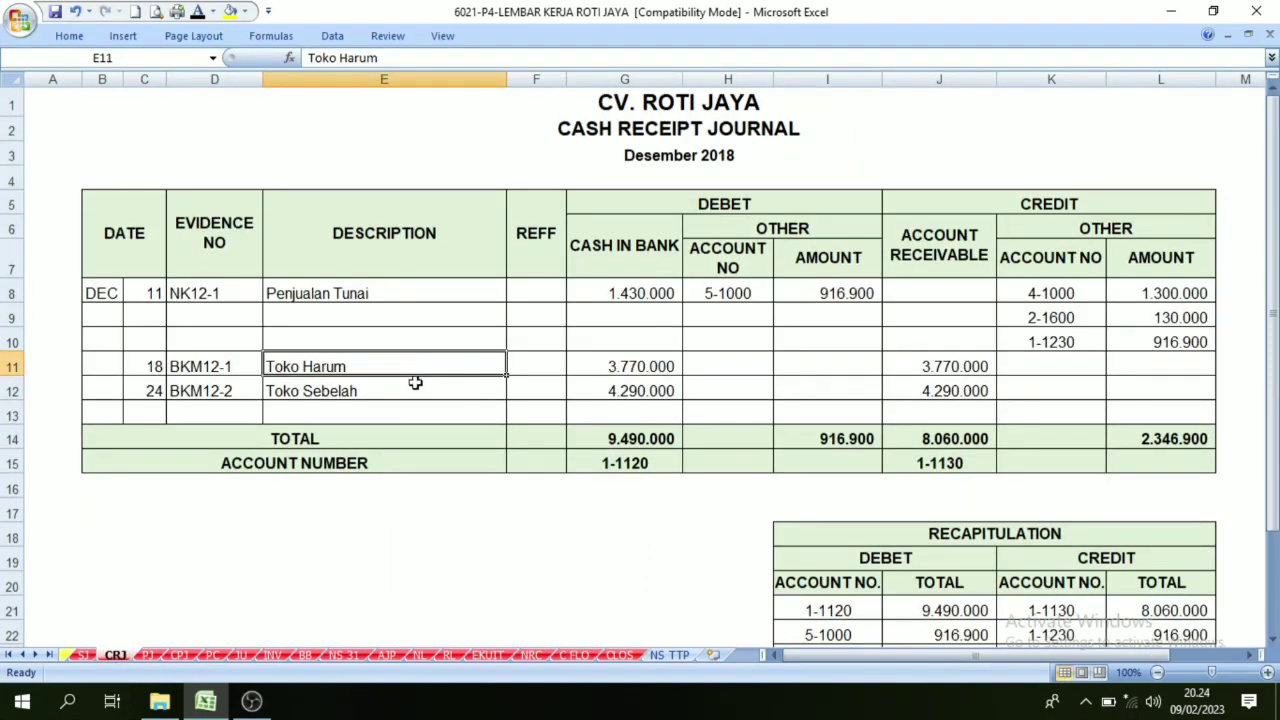
pyautogui.click(469, 394)
pyautogui.click(930, 366)
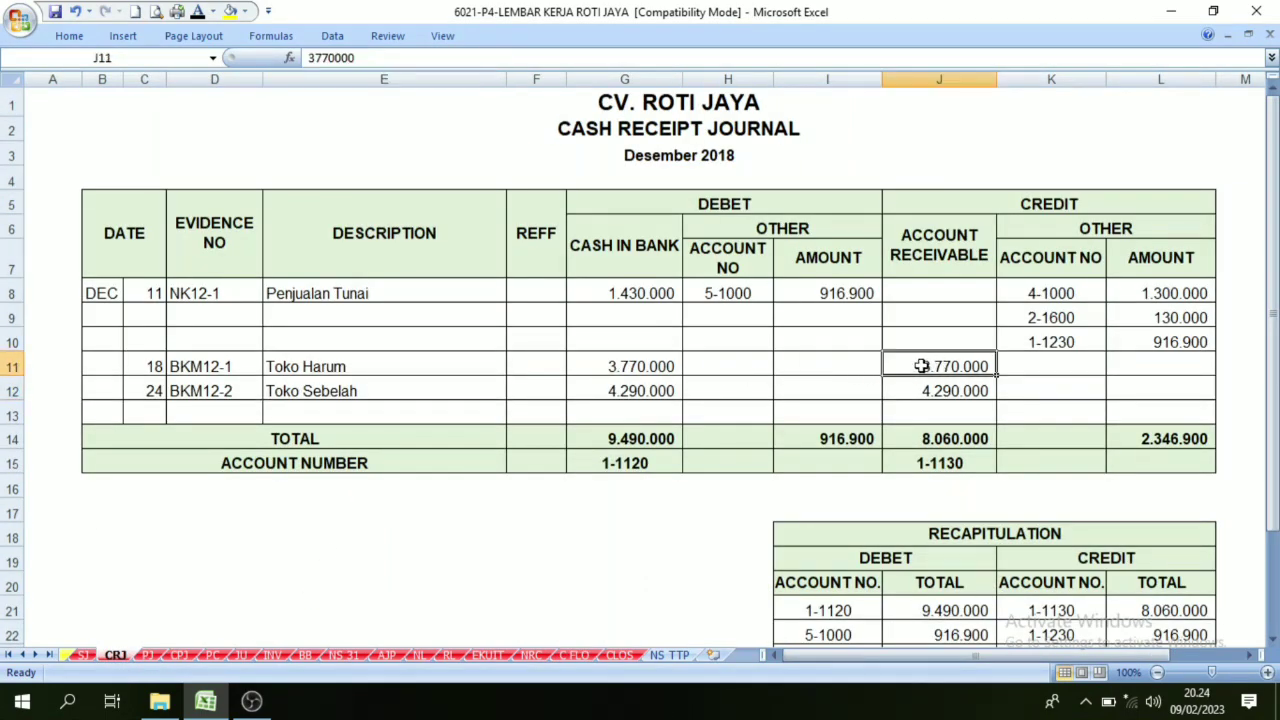
pyautogui.click(622, 367)
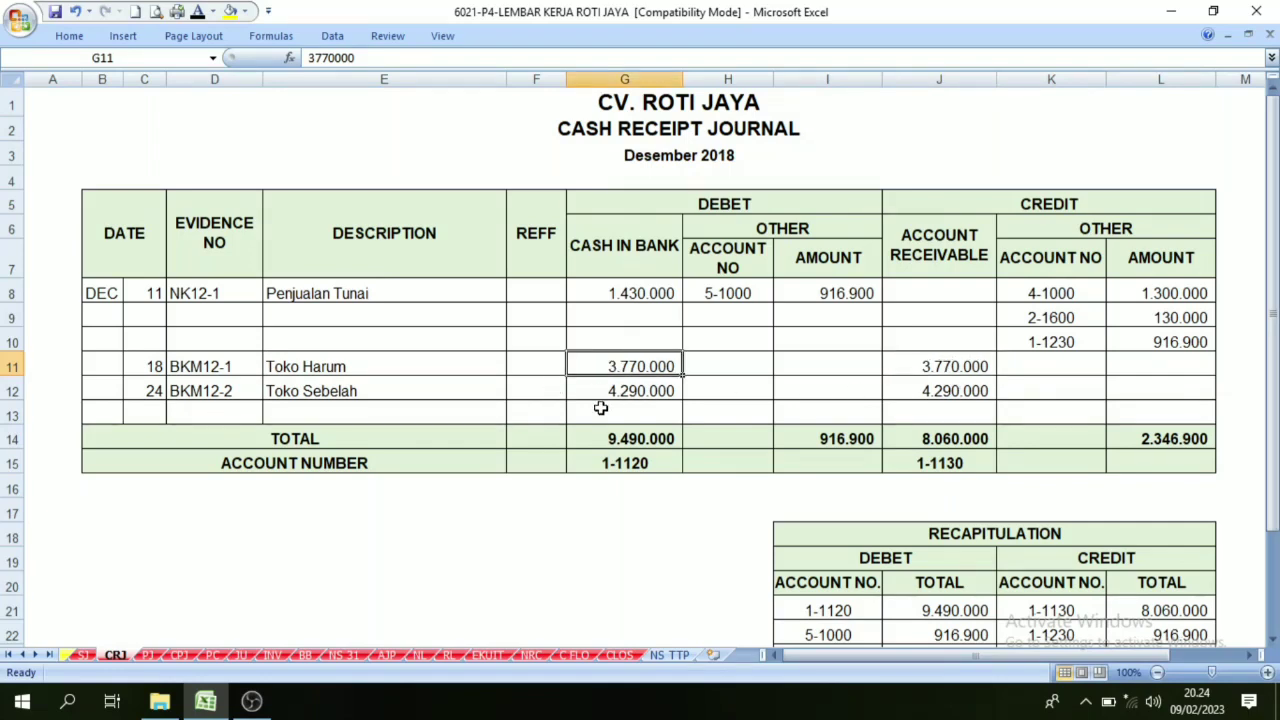
pyautogui.click(621, 255)
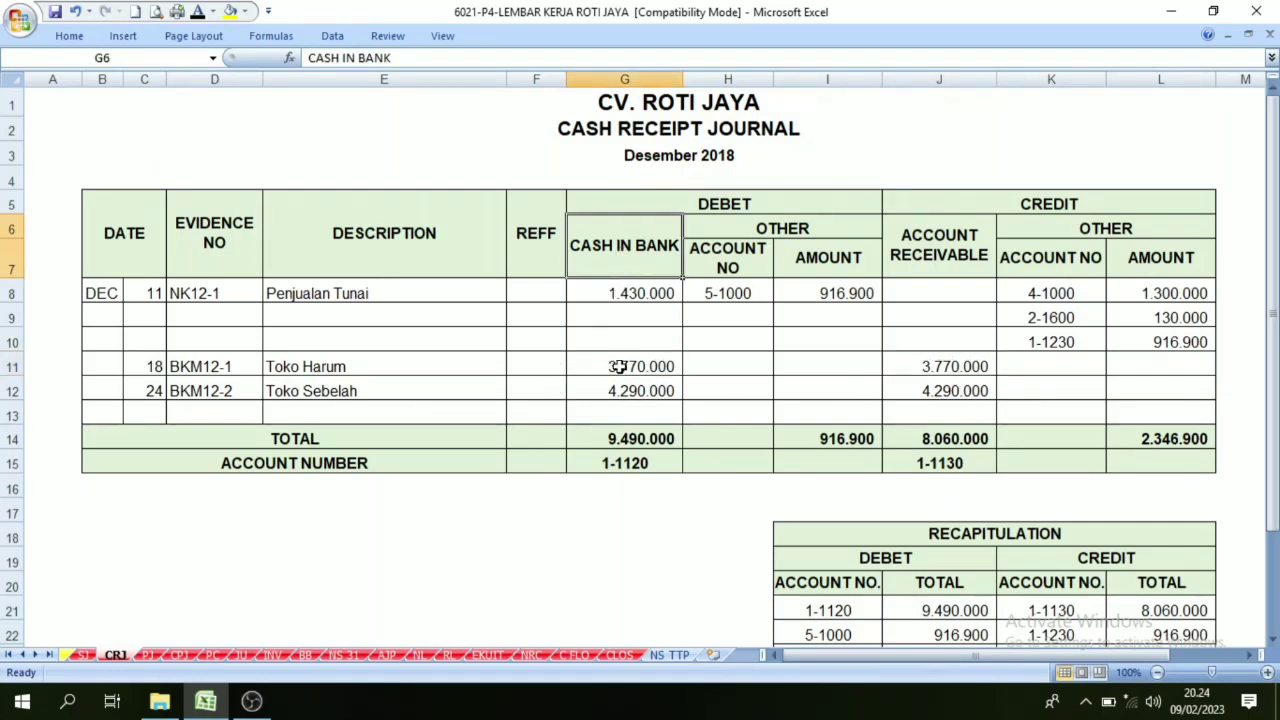
pyautogui.moveTo(619, 367); pyautogui.dragTo(620, 383)
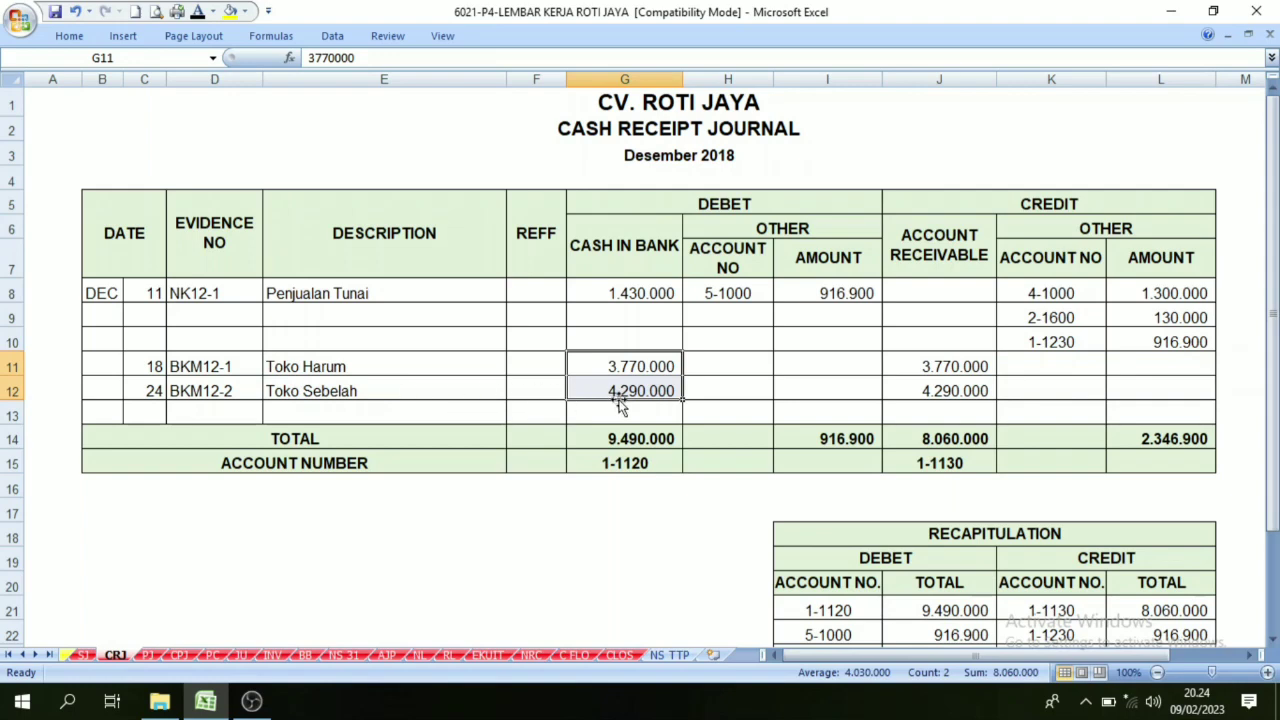
pyautogui.click(655, 395)
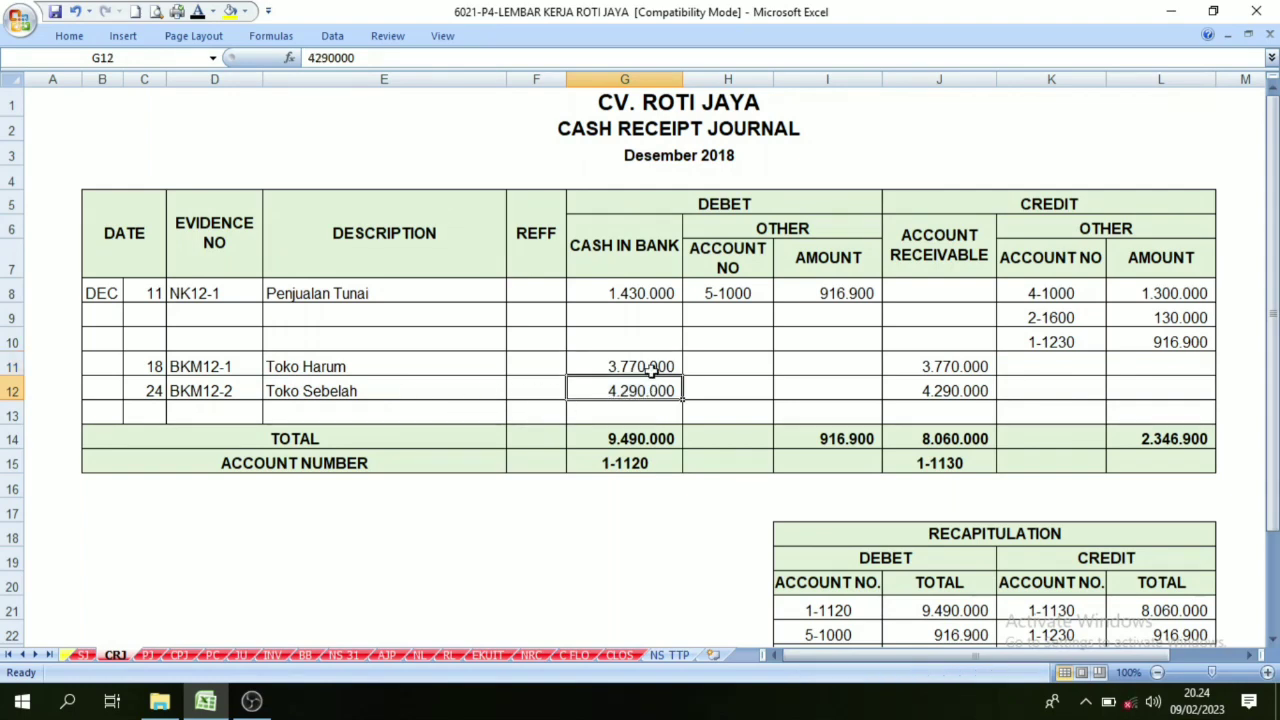
pyautogui.moveTo(651, 366); pyautogui.dragTo(650, 391)
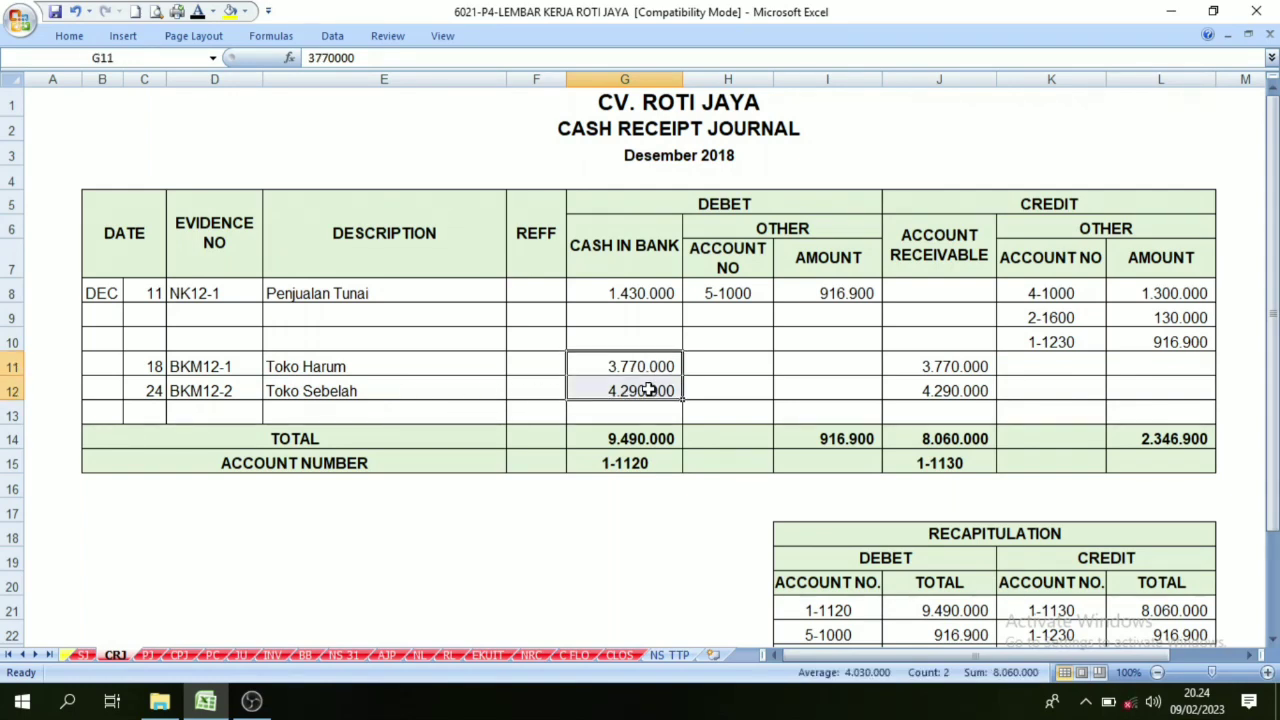
# Make the hidden Penerimaan Piutang amount in D12 of the cash flow report readable with a black font colour.
pyautogui.click(582, 655)
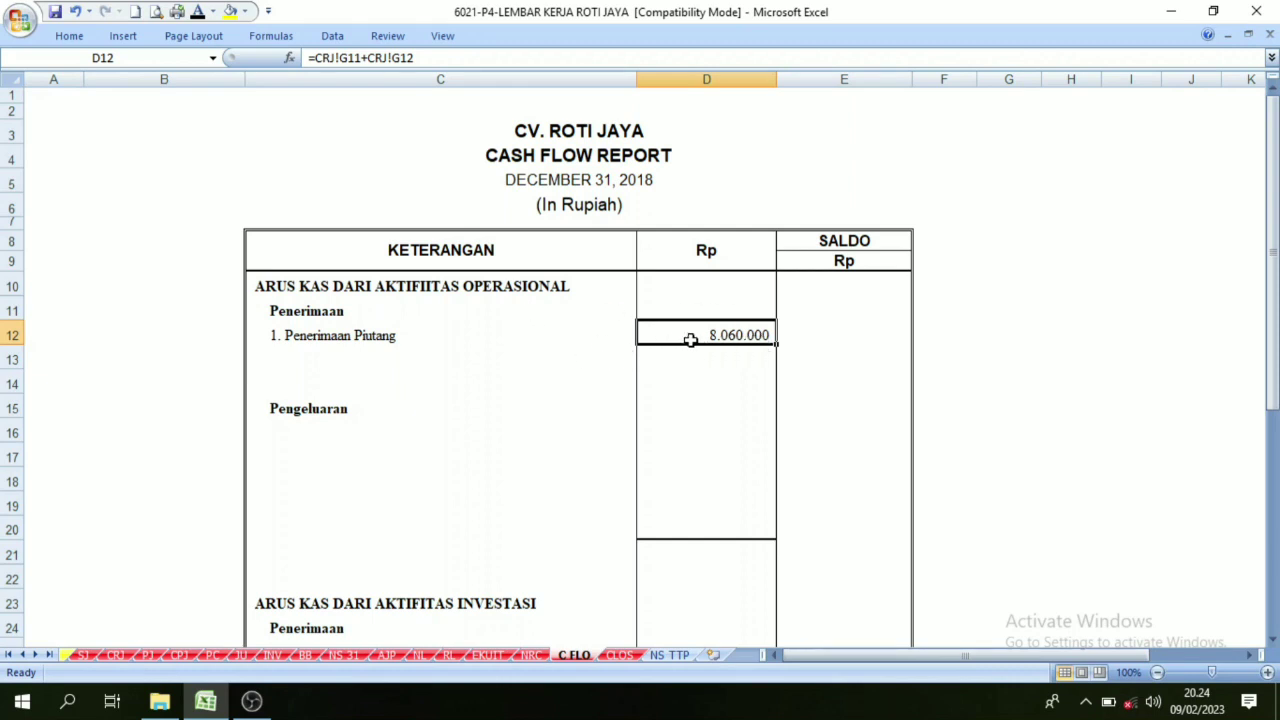
pyautogui.click(705, 424)
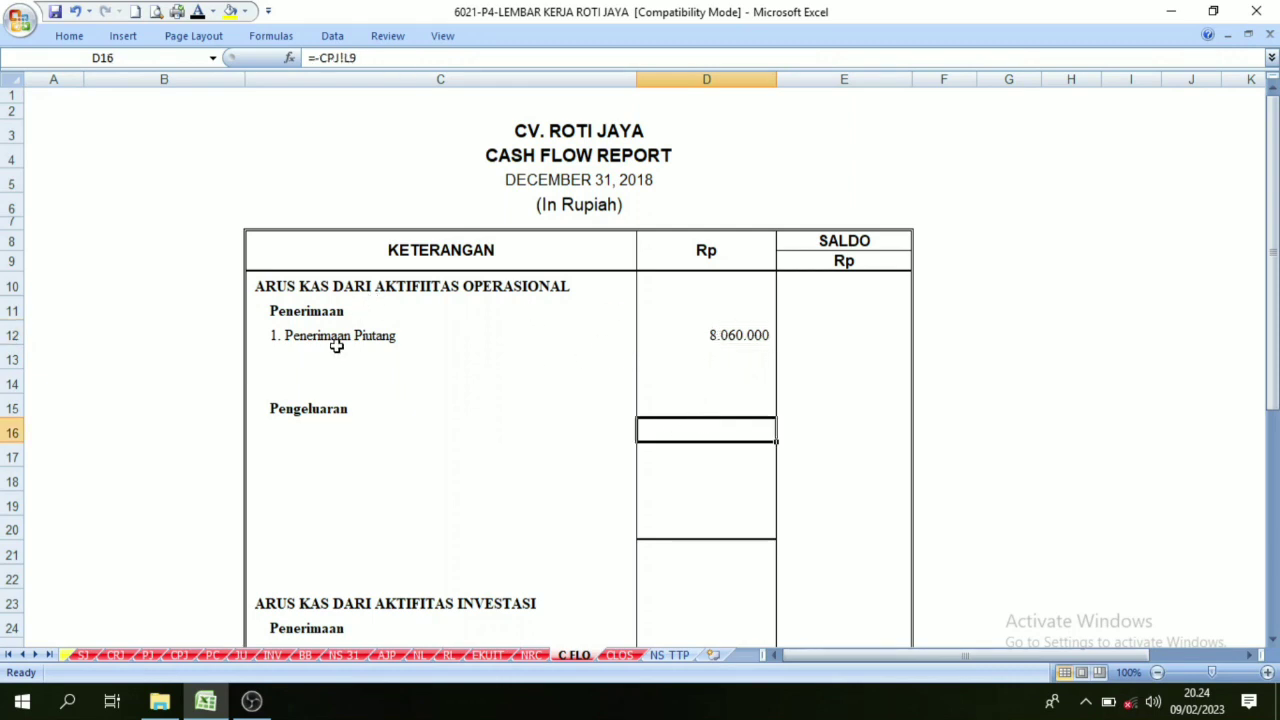
pyautogui.click(337, 352)
pyautogui.click(335, 334)
pyautogui.click(696, 332)
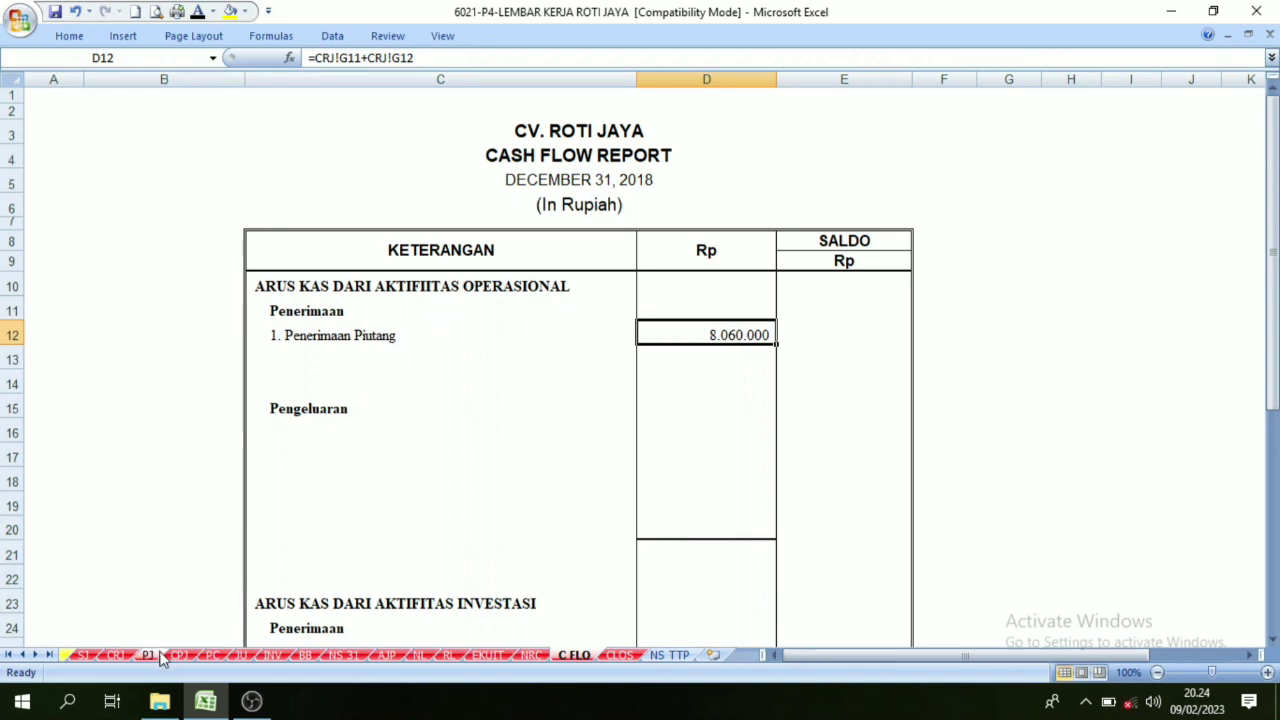
# Examine the Penjualan Tunai cash in bank amount and its three other credit accounts in the cash receipt journal.
pyautogui.click(116, 654)
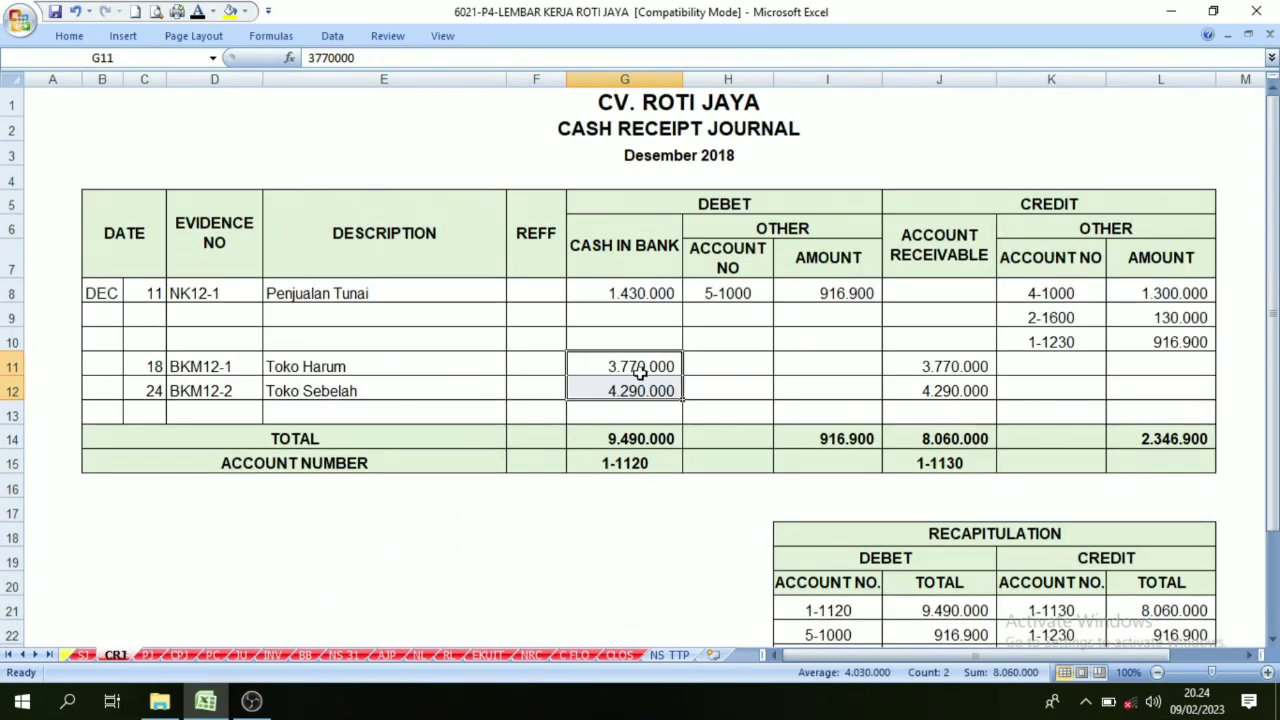
pyautogui.click(915, 340)
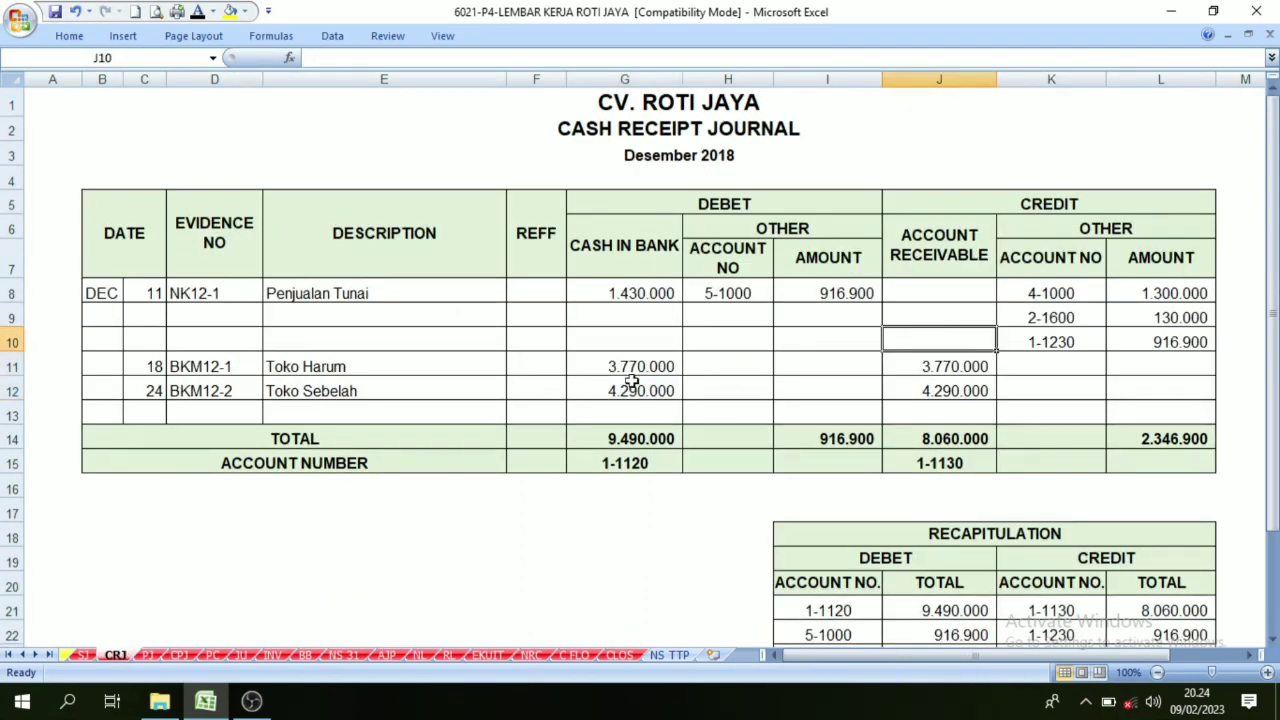
pyautogui.click(610, 364)
pyautogui.click(623, 299)
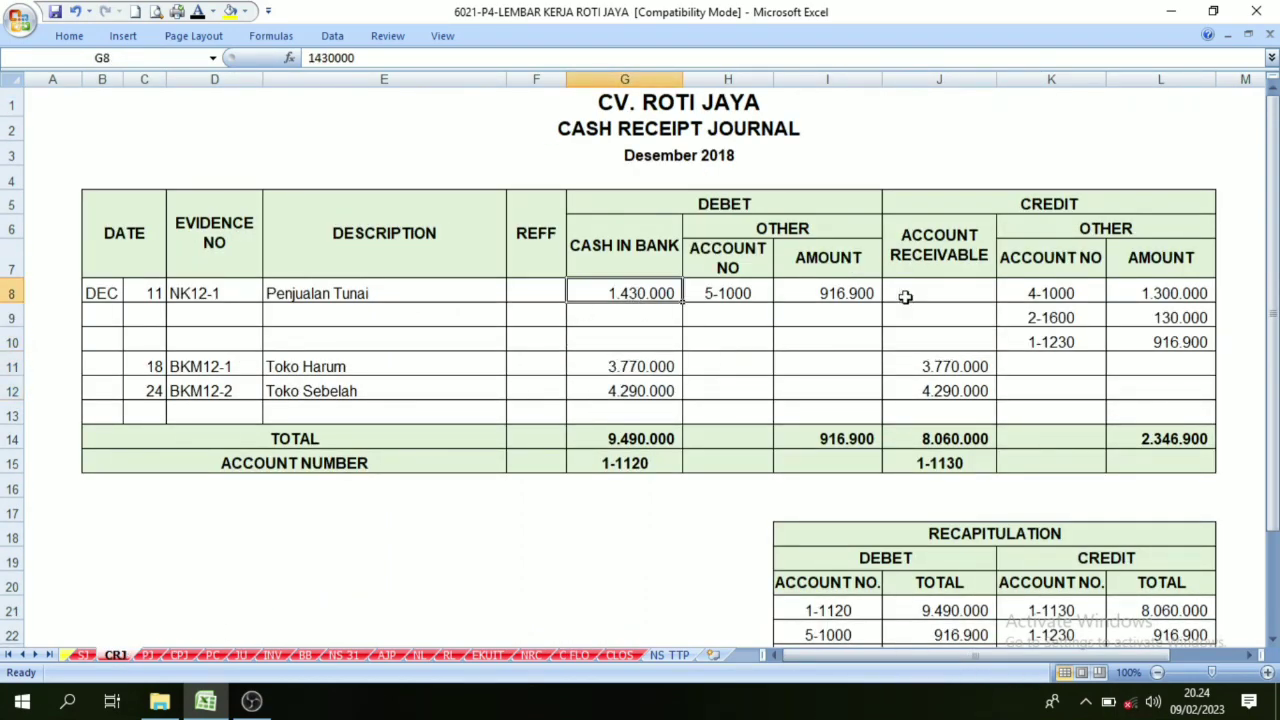
pyautogui.moveTo(1070, 293); pyautogui.dragTo(1063, 343)
pyautogui.click(655, 297)
# Make the hidden label "2. Penjualan Tunai" in C13 of the cash flow report readable with a black font colour.
pyautogui.click(567, 654)
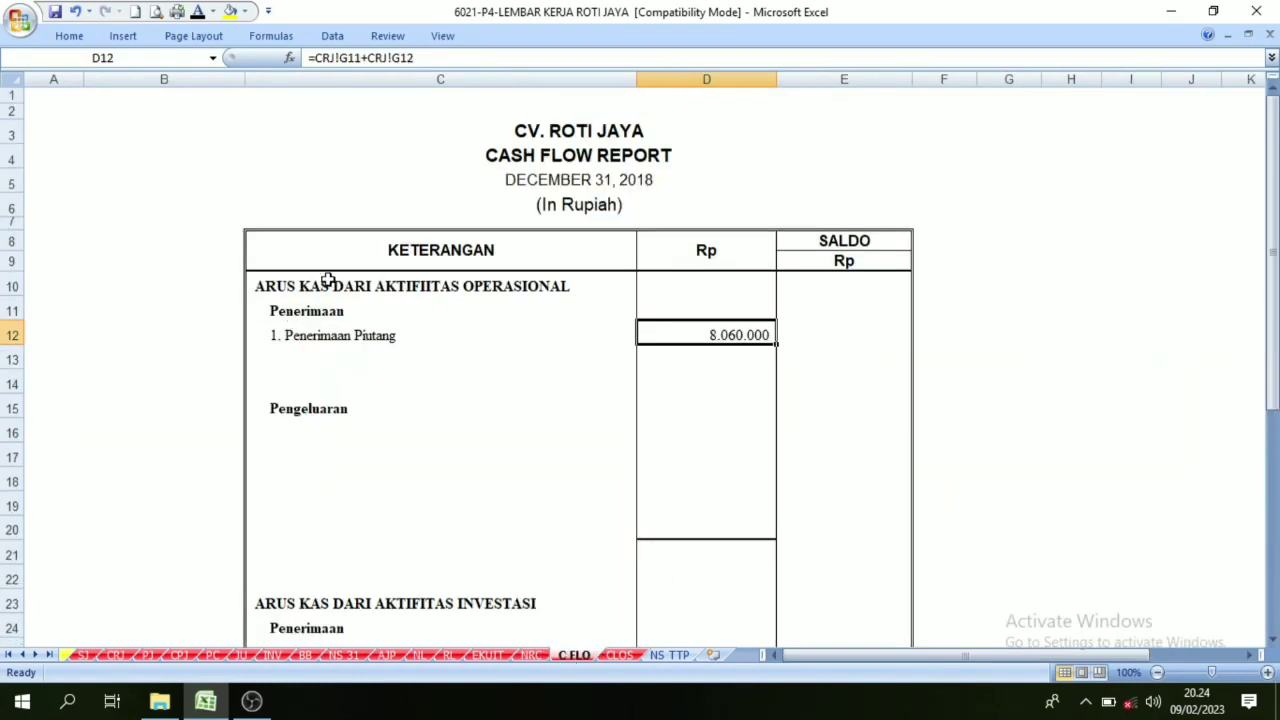
pyautogui.click(315, 348)
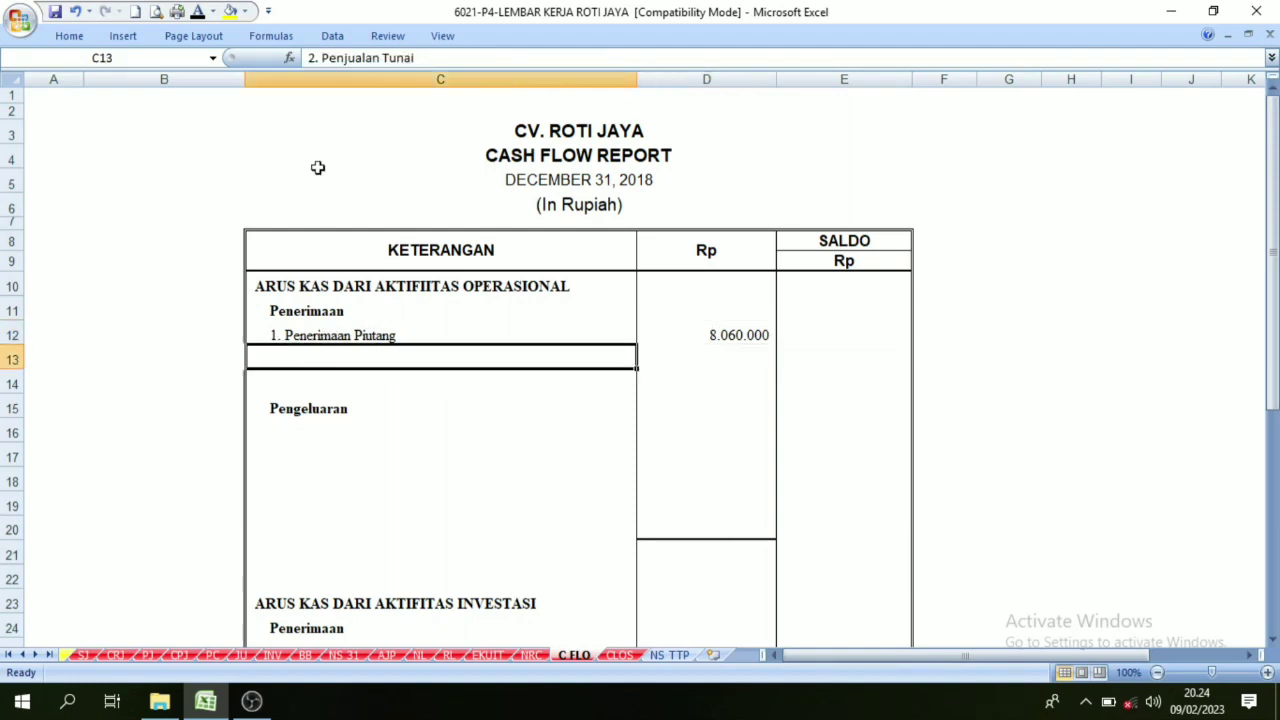
pyautogui.click(203, 15)
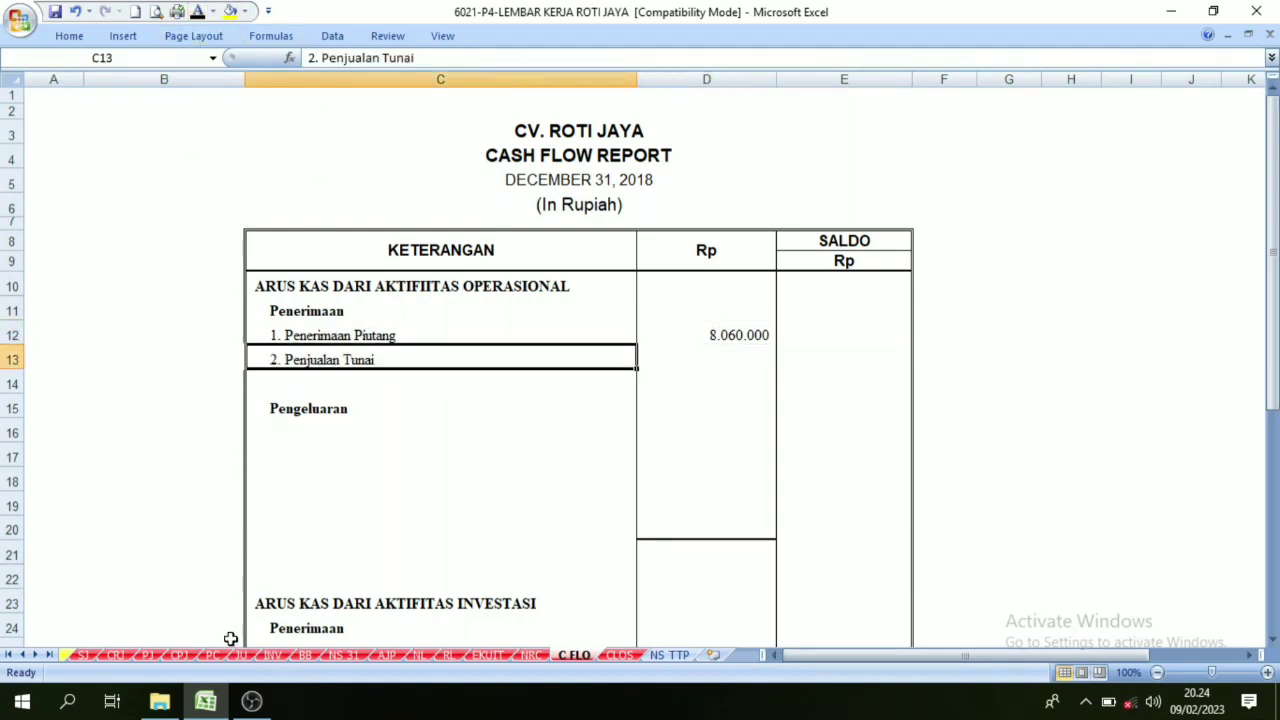
# Check the cash sales receipt in the cash receipt journal and make the hidden Penjualan Tunai amount in D13 readable in black.
pyautogui.click(119, 653)
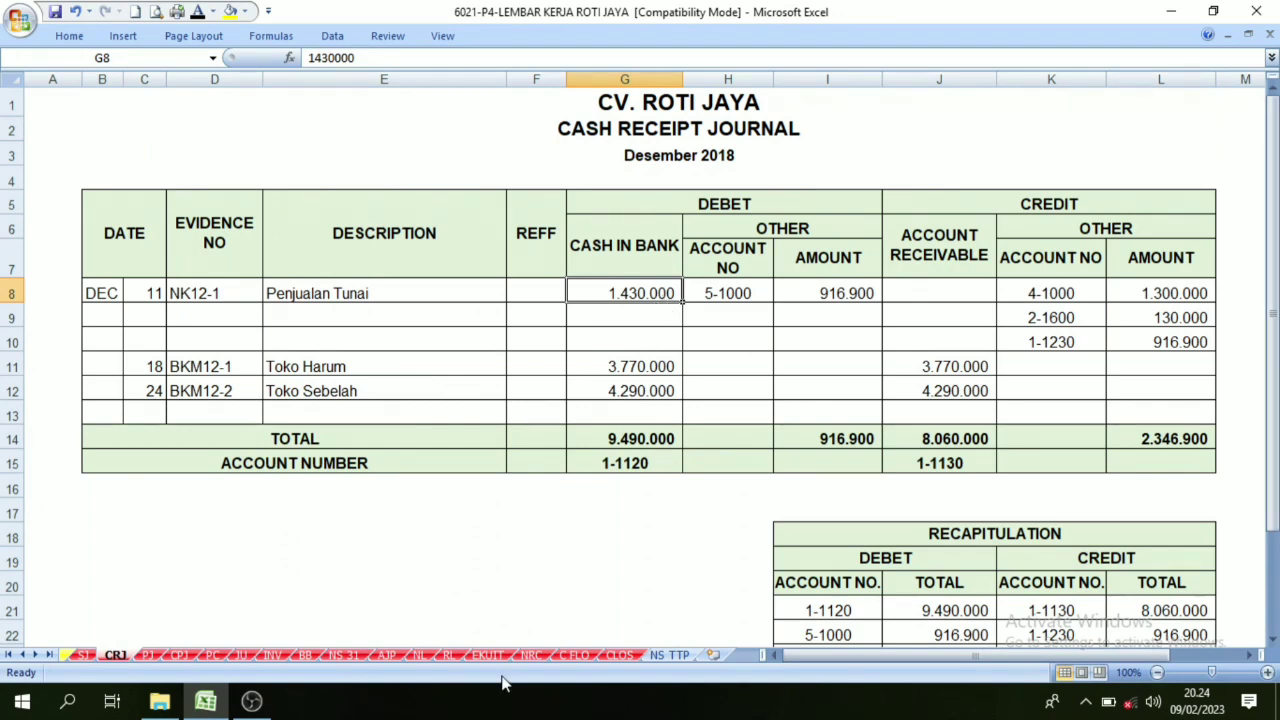
pyautogui.click(574, 654)
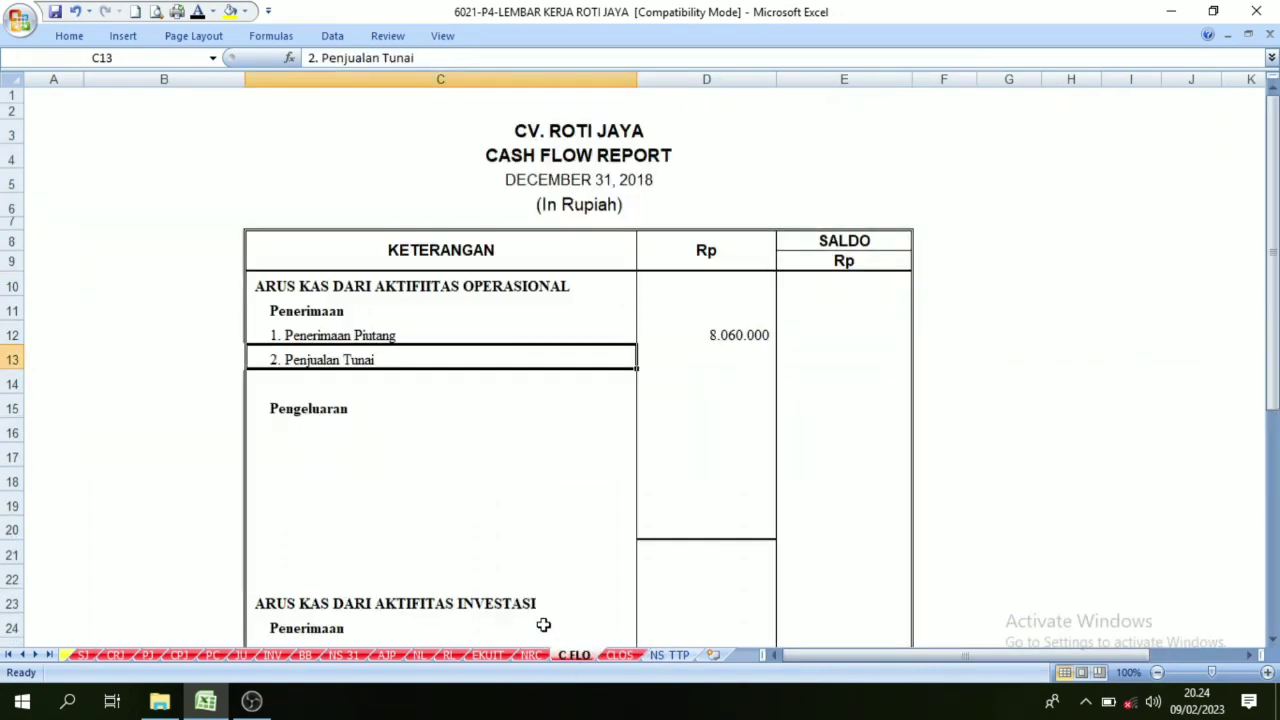
pyautogui.click(663, 369)
pyautogui.click(199, 12)
pyautogui.click(655, 473)
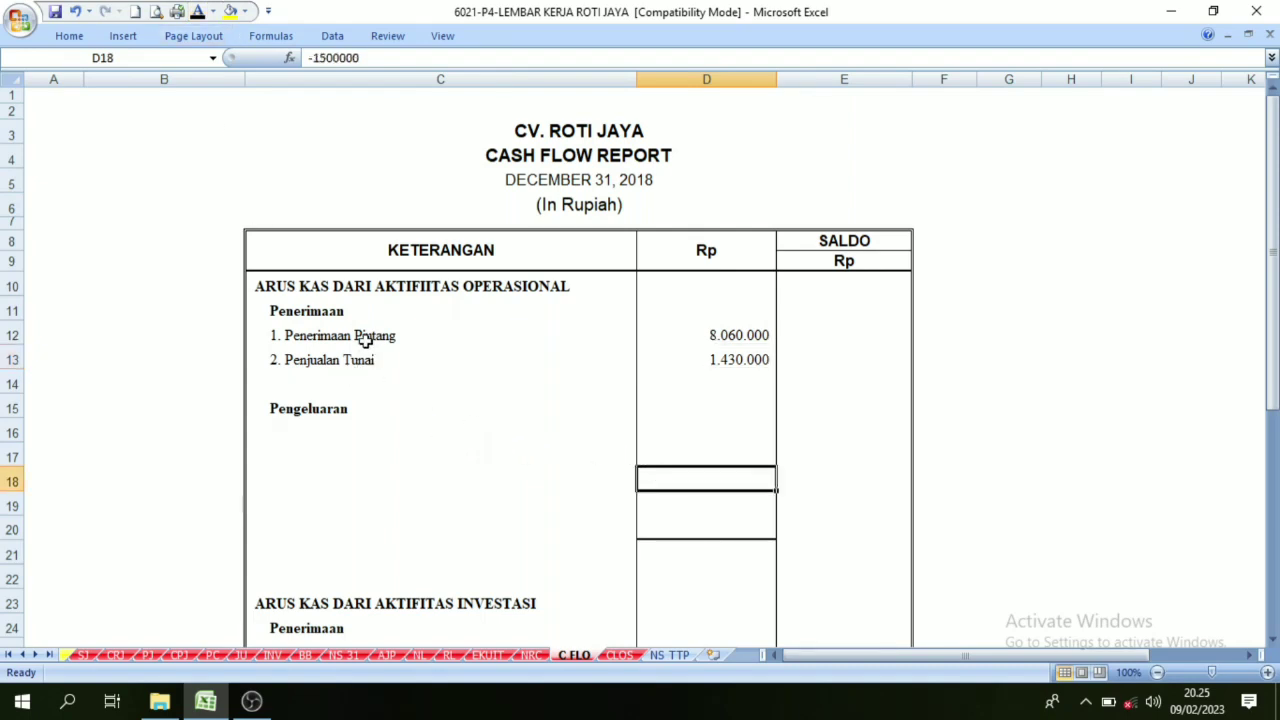
# Check the report's Penerimaan Piutang and Penjualan Tunai amounts against the cash in bank column of the cash receipt journal.
pyautogui.click(762, 352)
pyautogui.click(486, 294)
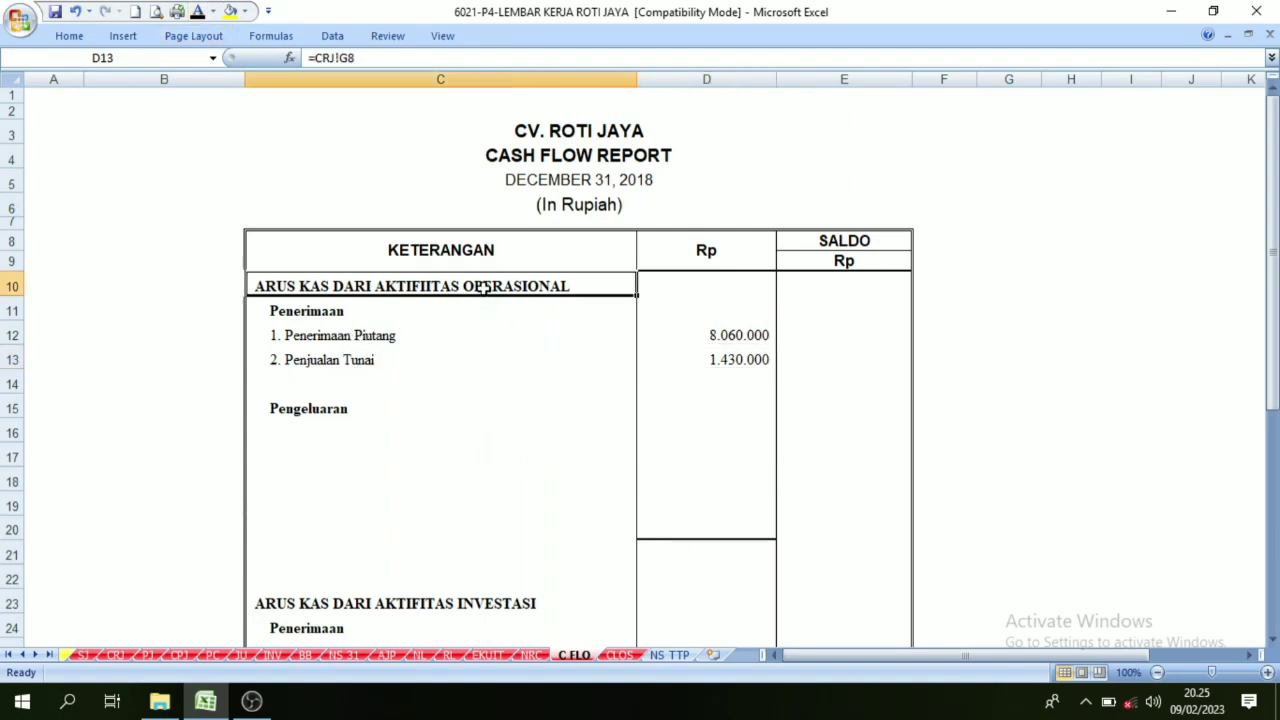
pyautogui.click(405, 335)
pyautogui.click(728, 336)
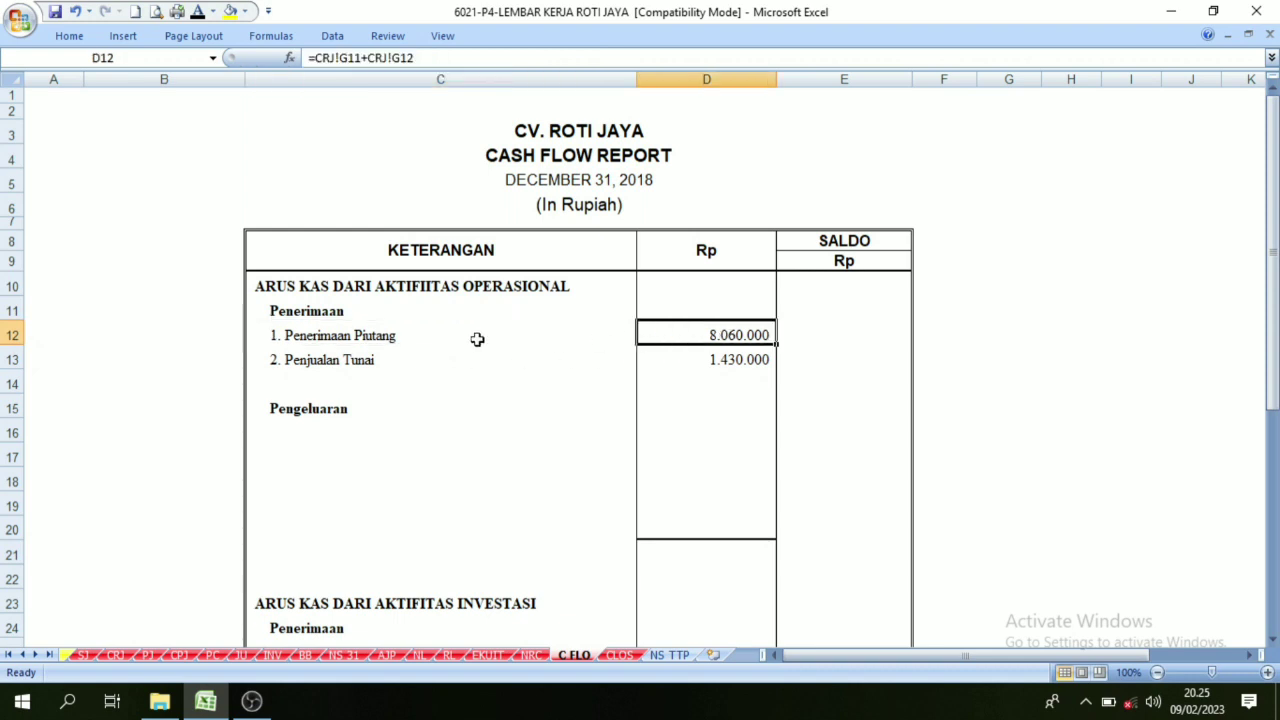
pyautogui.click(356, 366)
pyautogui.click(742, 378)
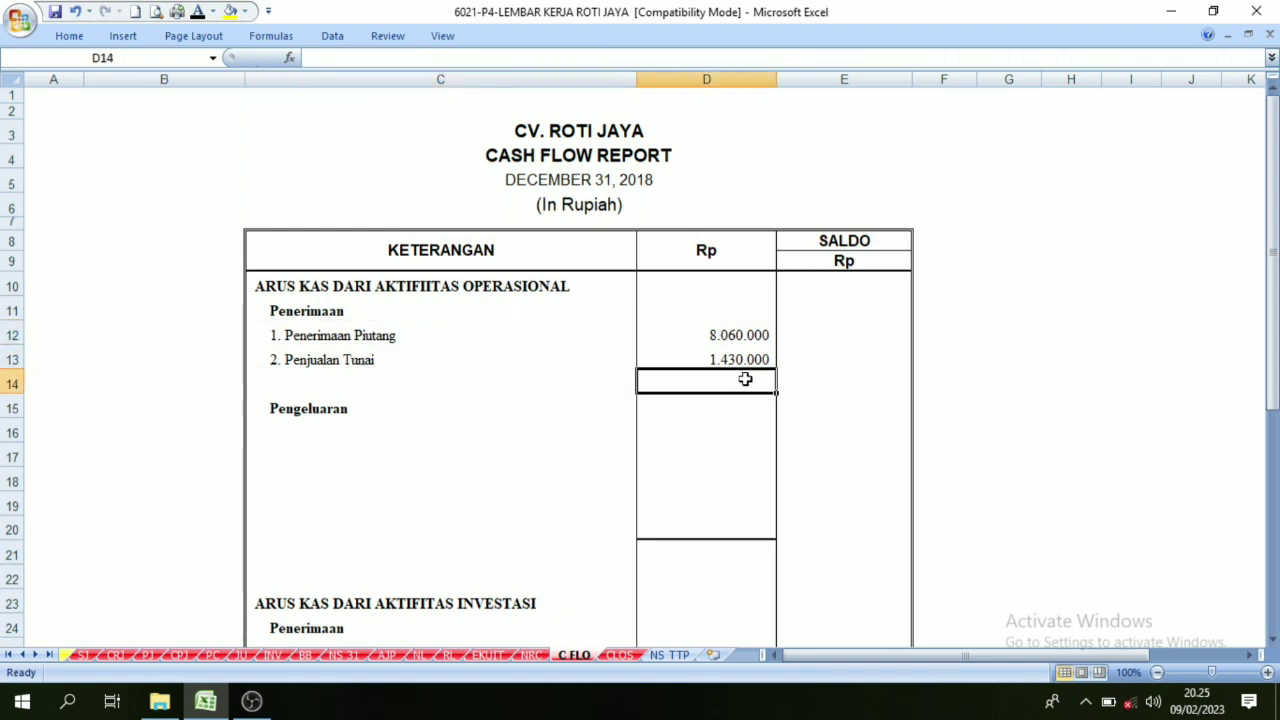
pyautogui.click(113, 656)
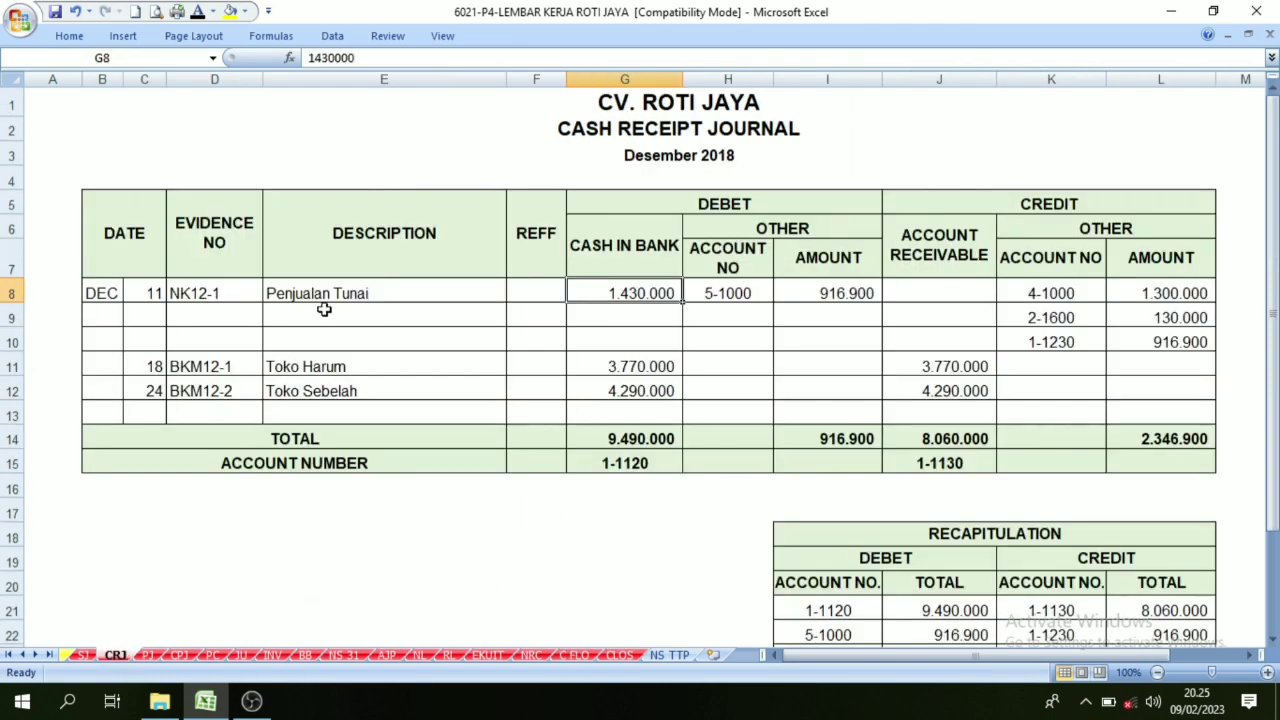
pyautogui.moveTo(328, 290); pyautogui.dragTo(323, 370)
pyautogui.moveTo(608, 292); pyautogui.dragTo(610, 410)
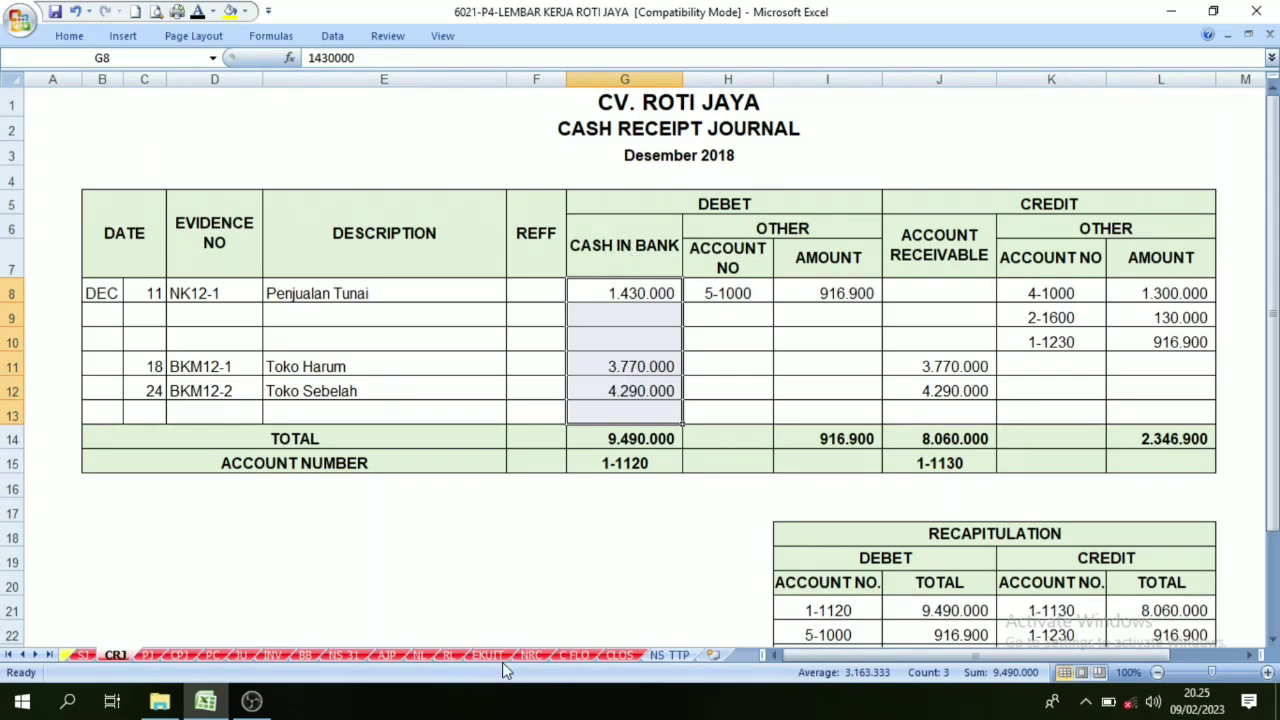
pyautogui.click(574, 655)
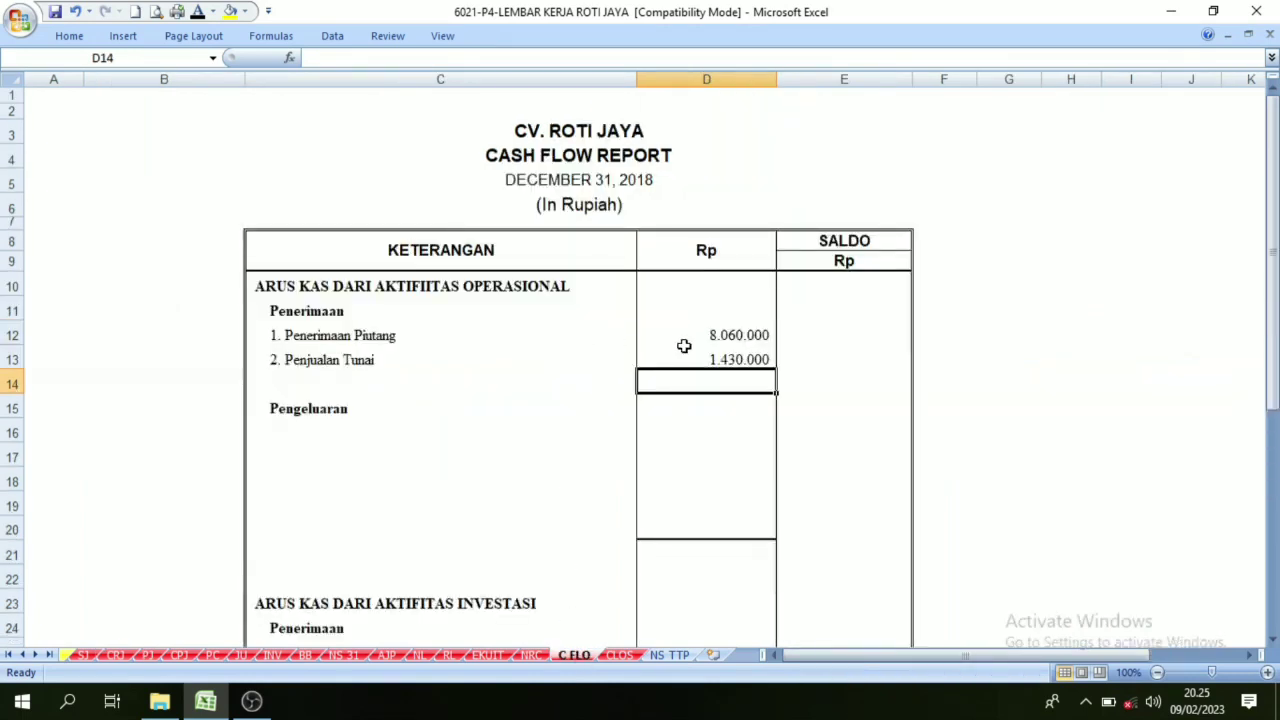
# Look over the cash receipt journal, then examine the Kas Dibank and Pendapatan Bunga entry in the adjusting journal.
pyautogui.click(117, 655)
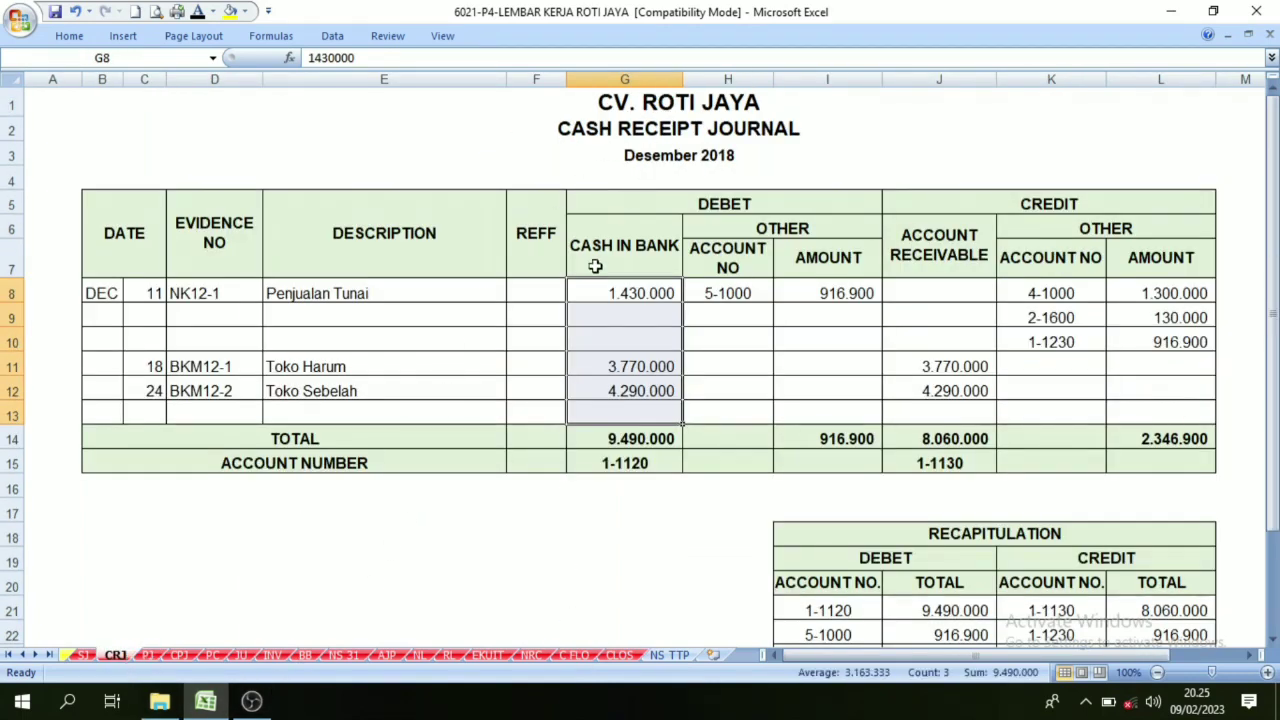
pyautogui.click(595, 312)
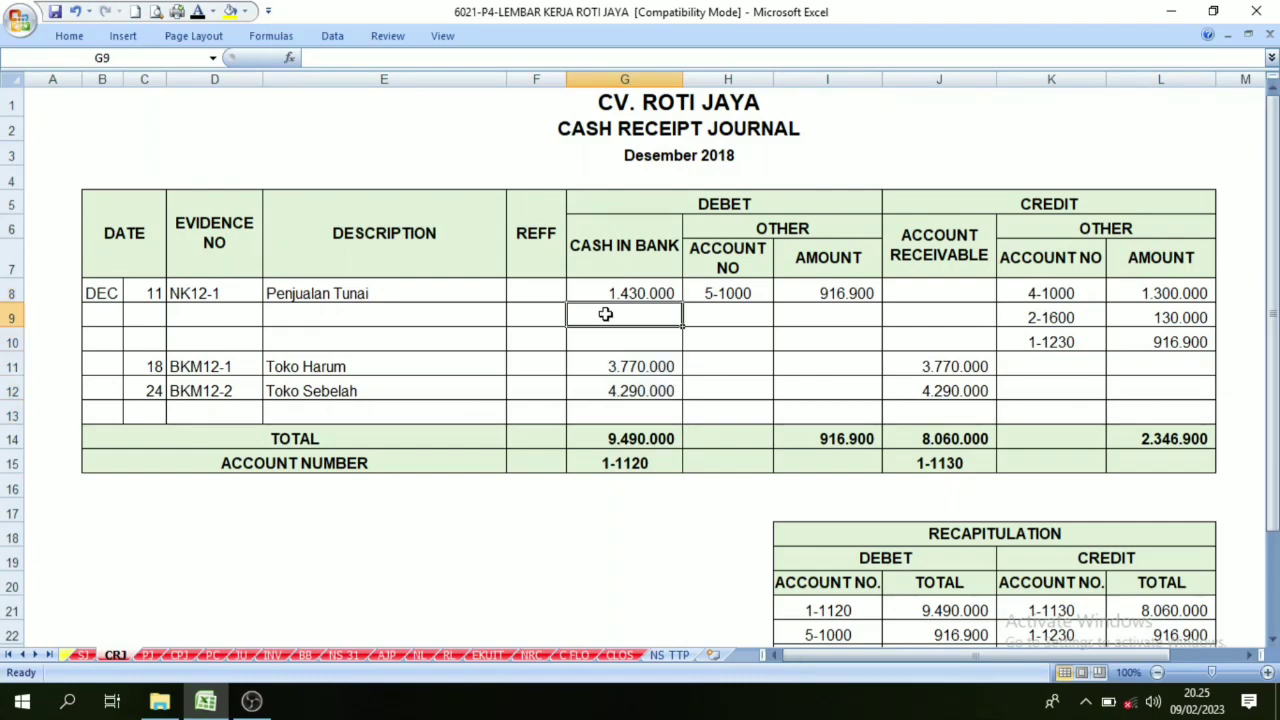
pyautogui.click(388, 655)
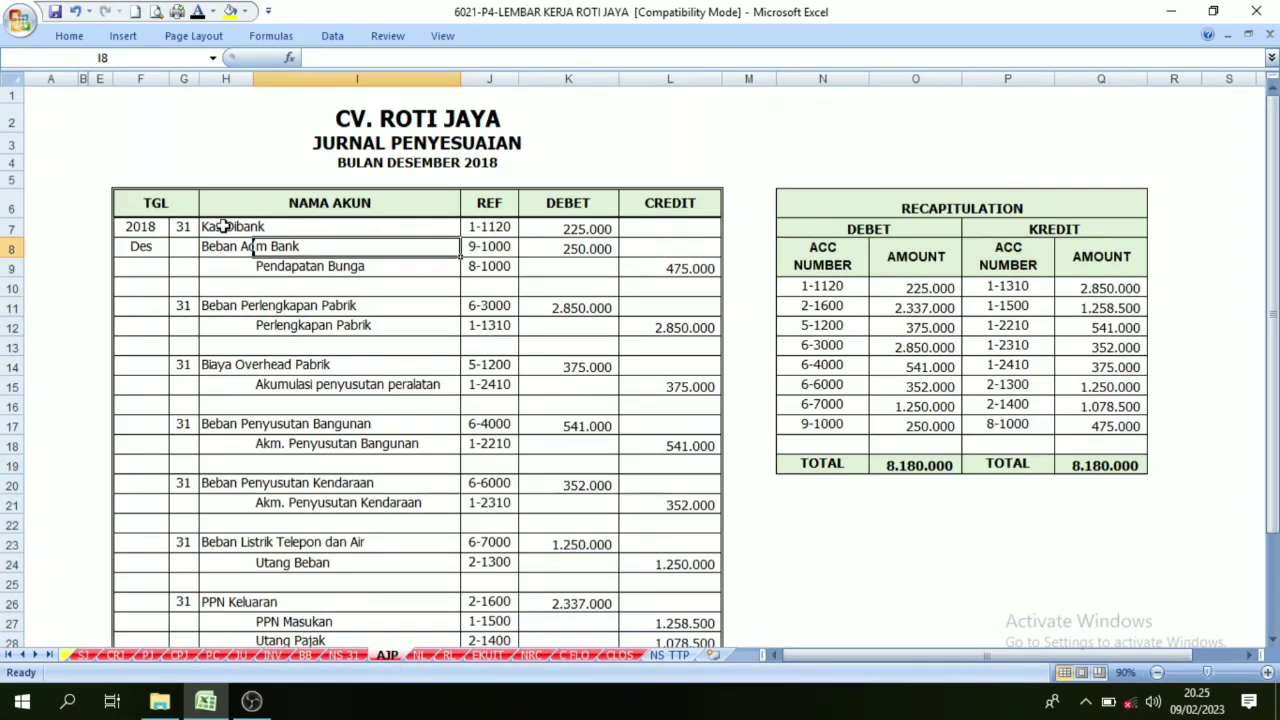
pyautogui.click(224, 227)
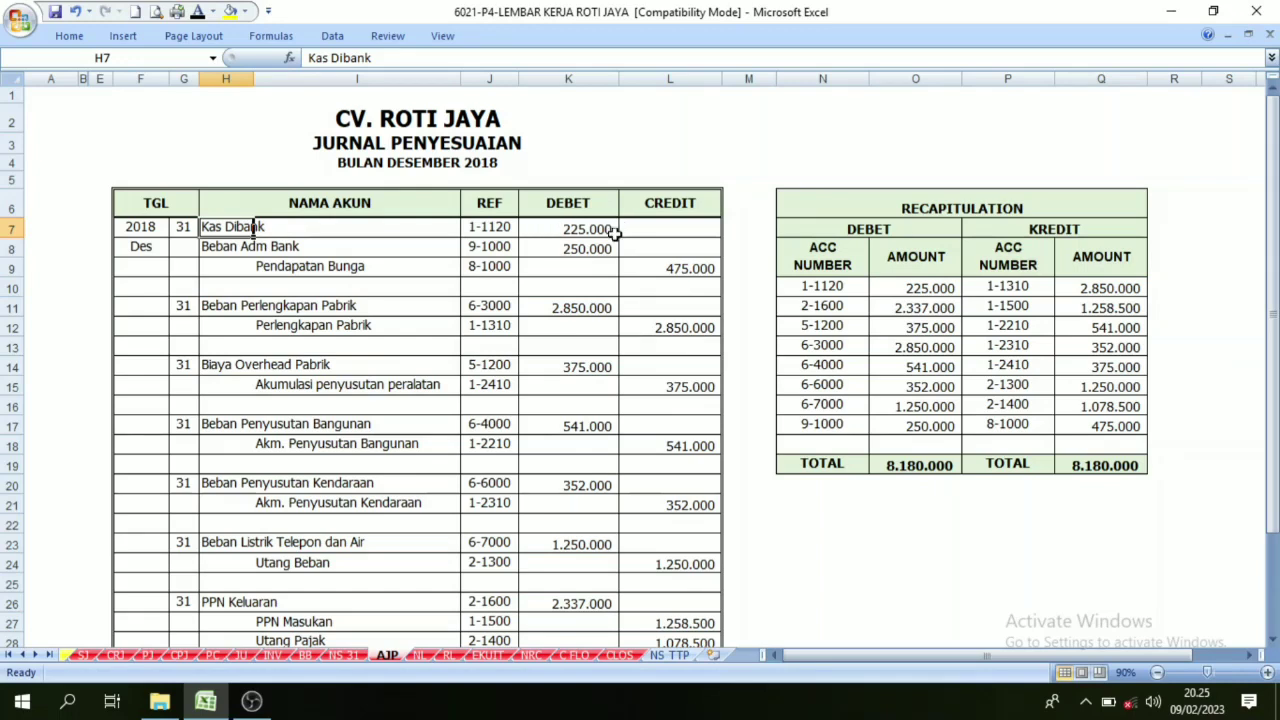
pyautogui.click(417, 267)
pyautogui.click(690, 272)
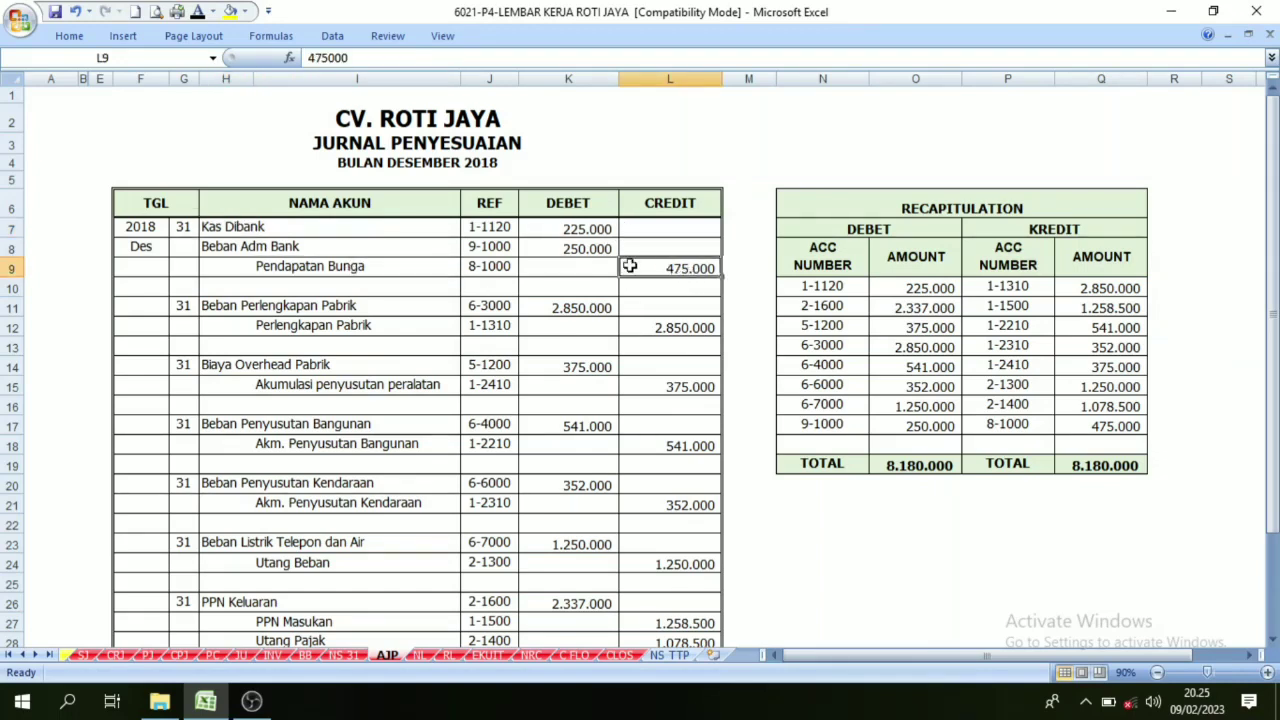
pyautogui.click(335, 263)
pyautogui.click(240, 227)
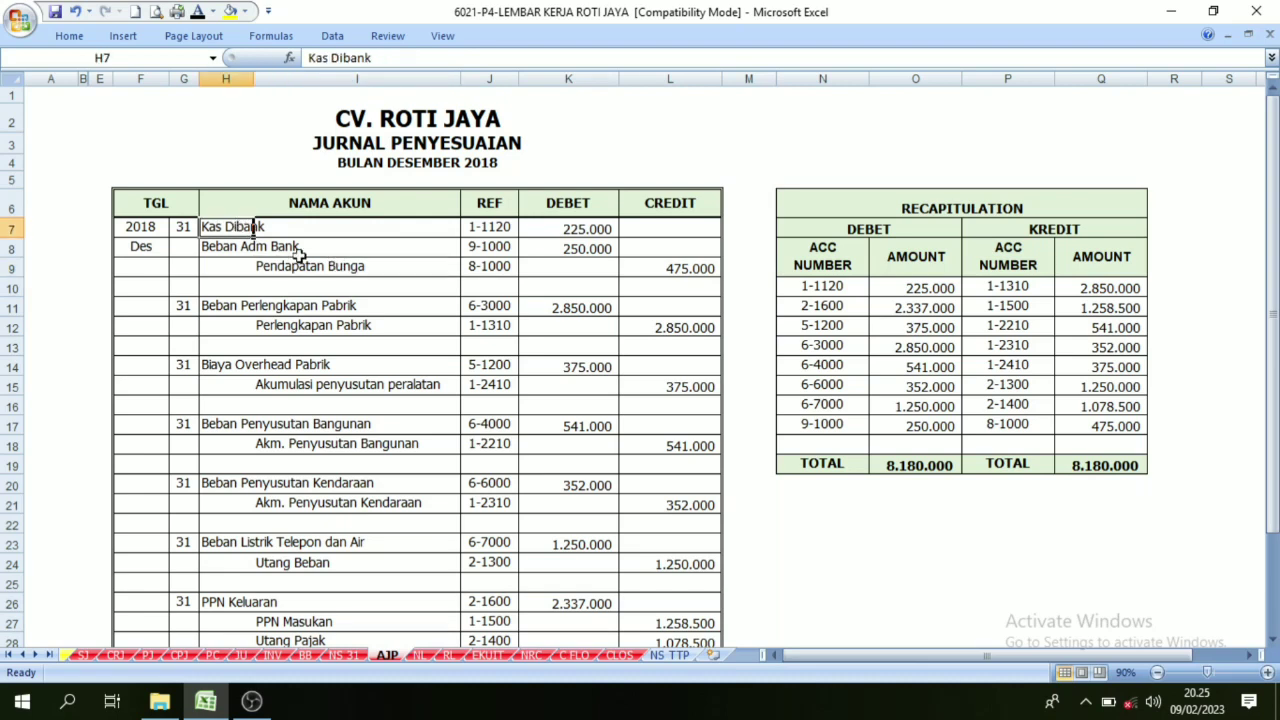
pyautogui.click(330, 263)
pyautogui.click(704, 262)
pyautogui.click(338, 226)
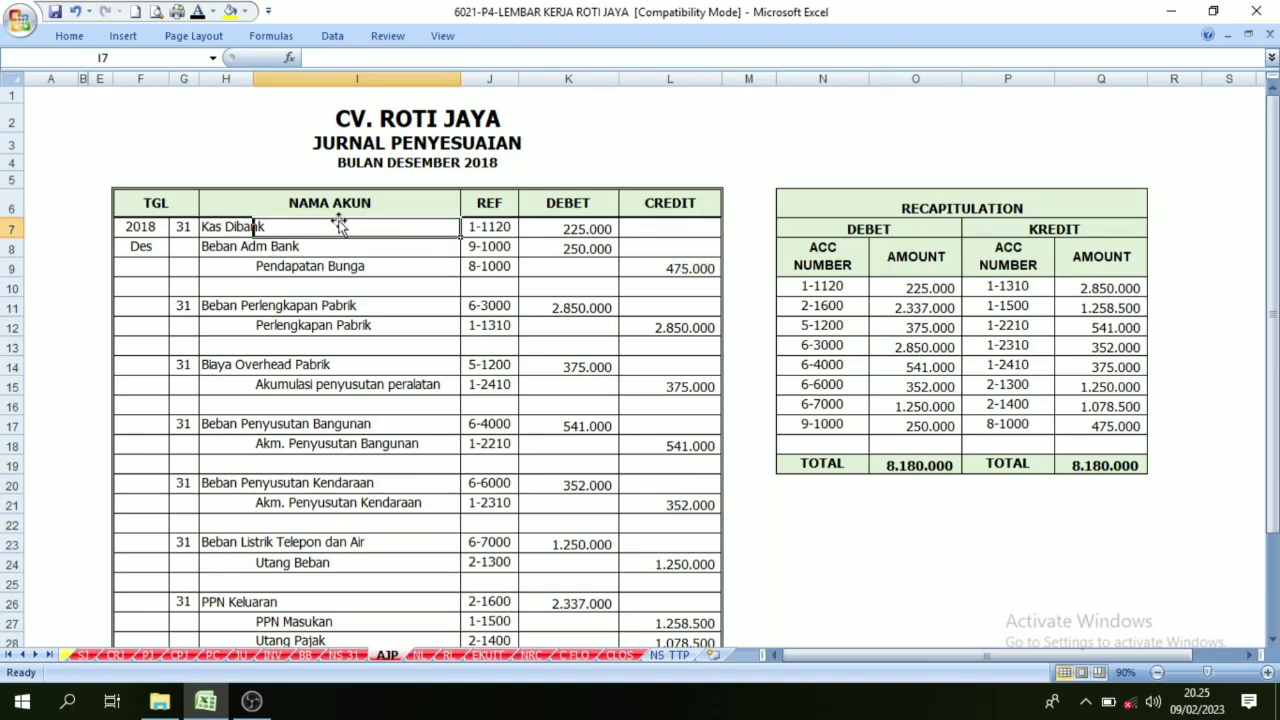
# Make the hidden label "1. Pendapatan Bunga" in C31 and its amount in D31 of the cash flow report readable in black.
pyautogui.click(575, 655)
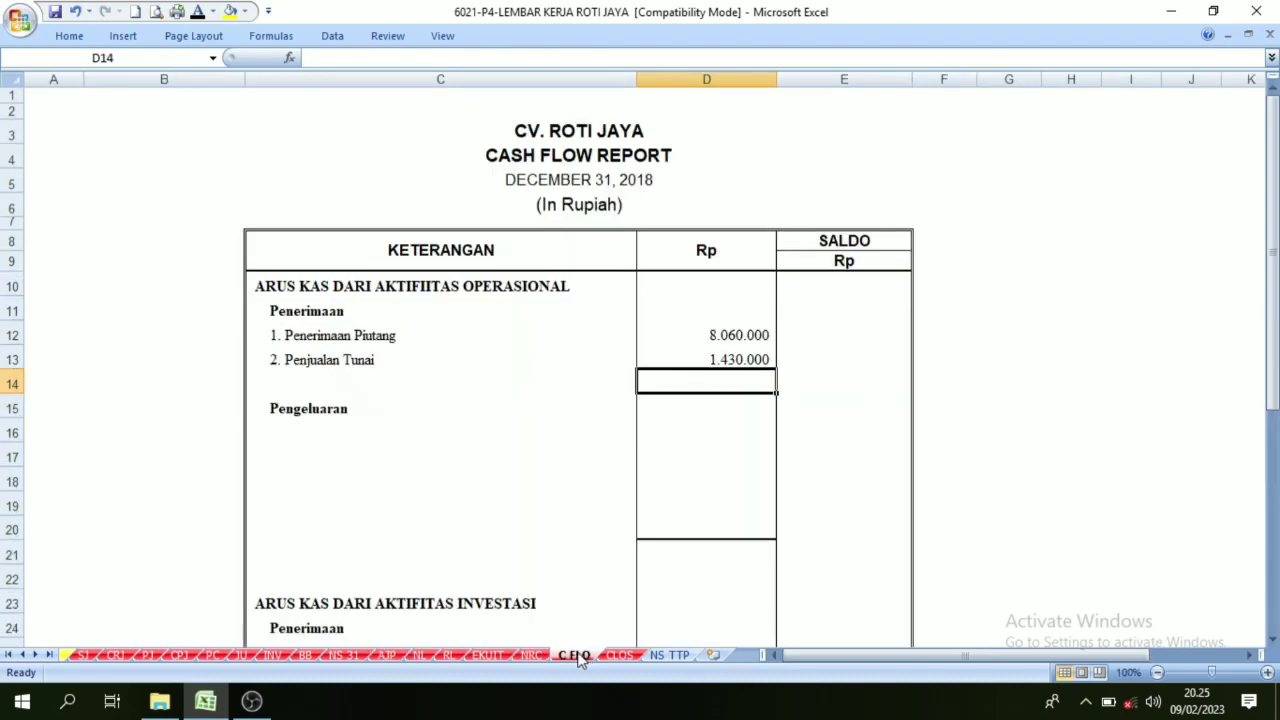
pyautogui.scroll(-4, 480, 523)
pyautogui.click(317, 534)
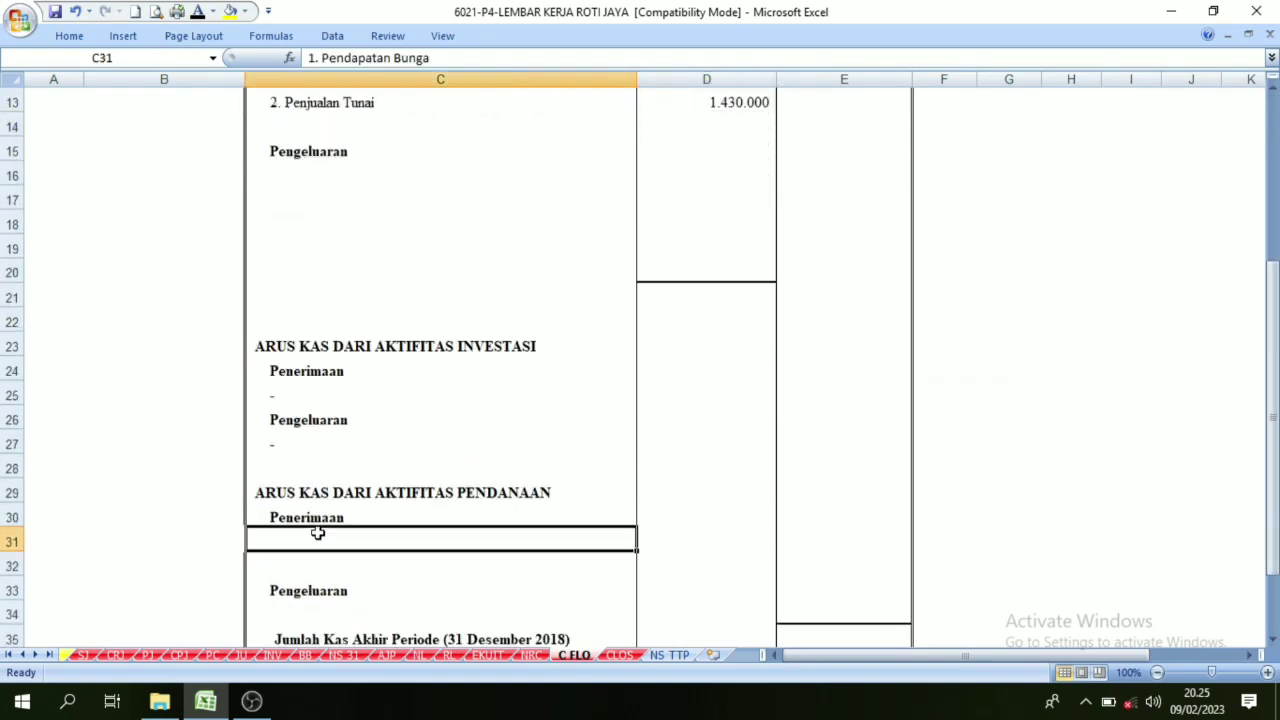
pyautogui.click(199, 13)
pyautogui.click(707, 537)
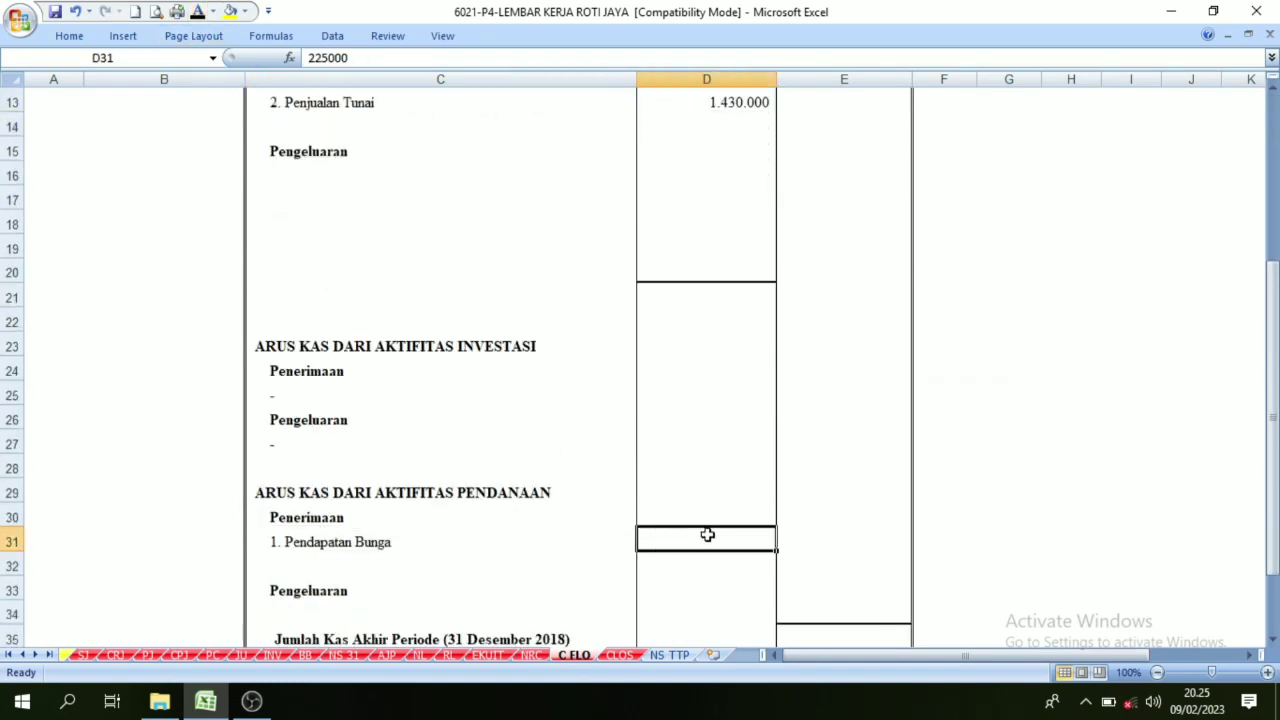
pyautogui.click(203, 13)
# Review the report's operating receipts against the cash receipt journal, as well as the Pendapatan Bunga amount under financing activities.
pyautogui.scroll(3, 620, 513)
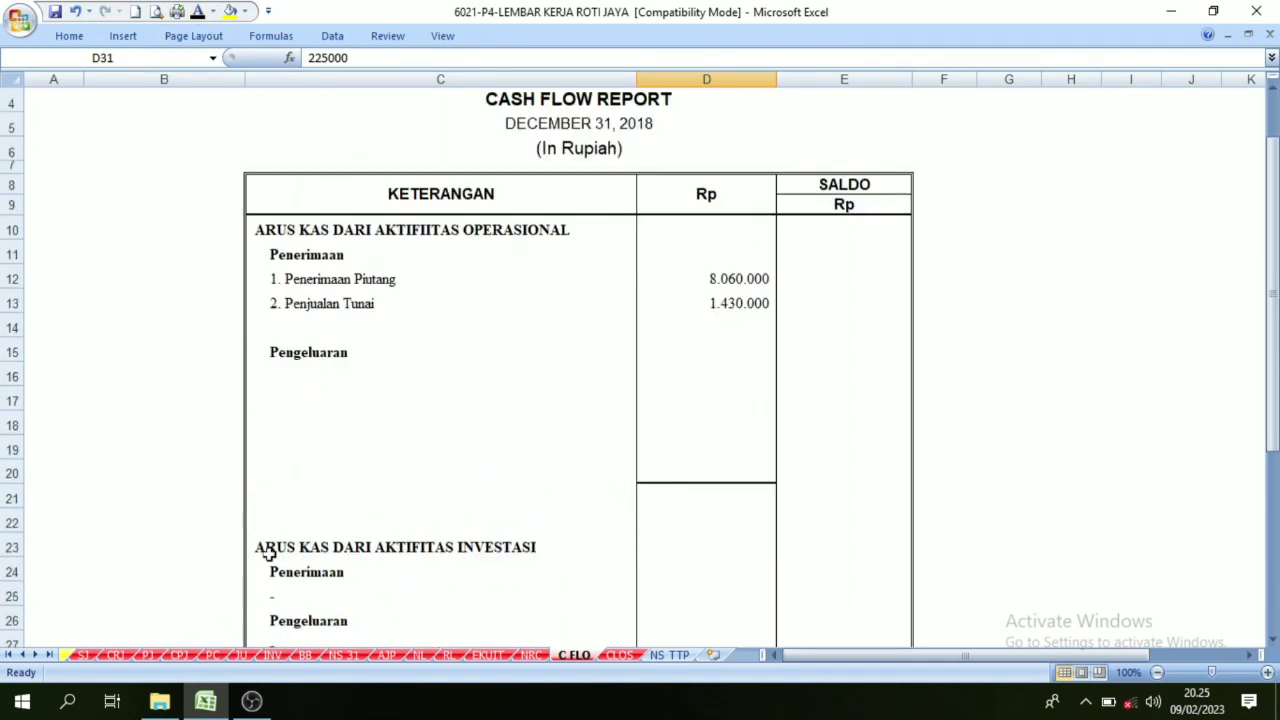
pyautogui.moveTo(336, 283); pyautogui.dragTo(337, 305)
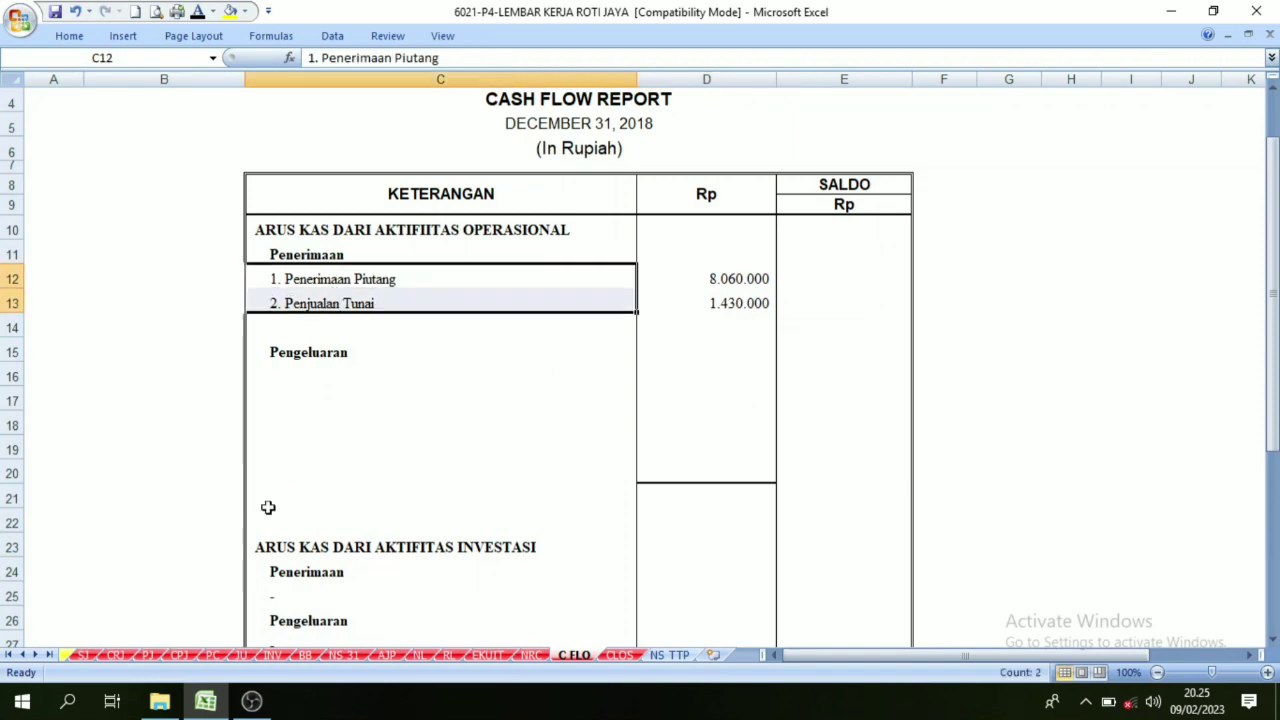
pyautogui.click(115, 655)
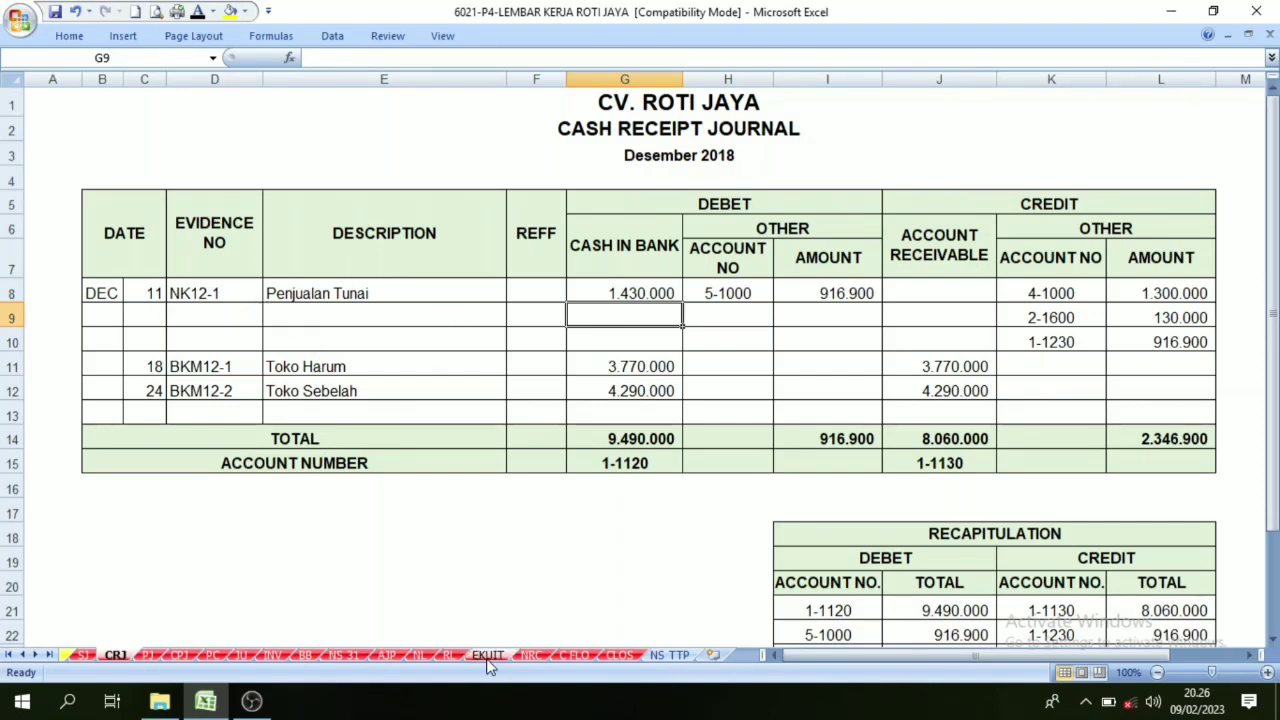
pyautogui.click(570, 656)
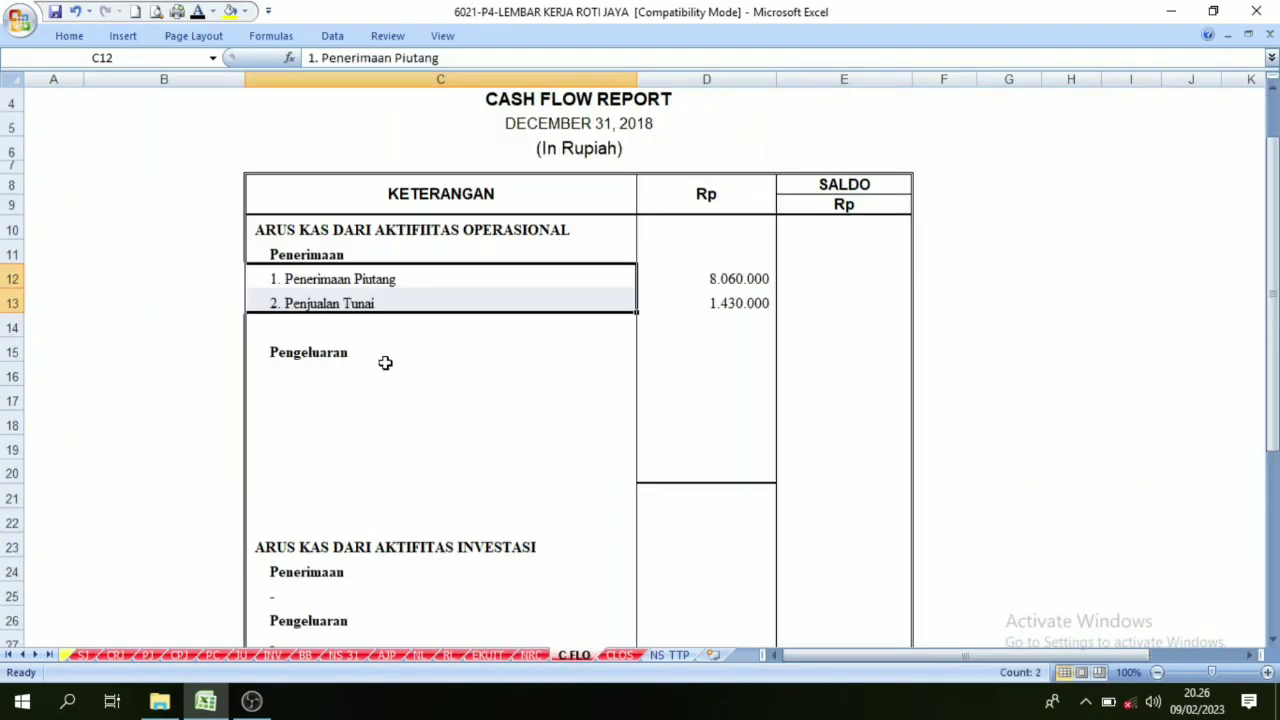
pyautogui.scroll(-4, 440, 452)
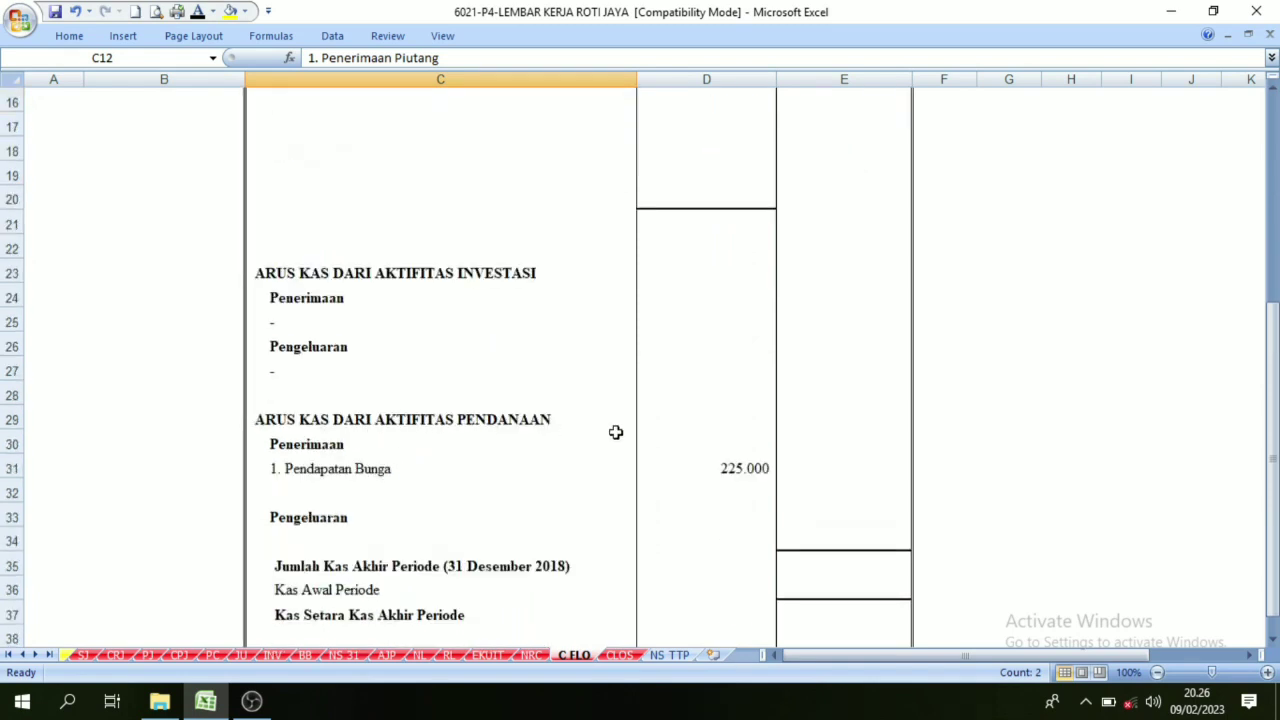
pyautogui.click(718, 463)
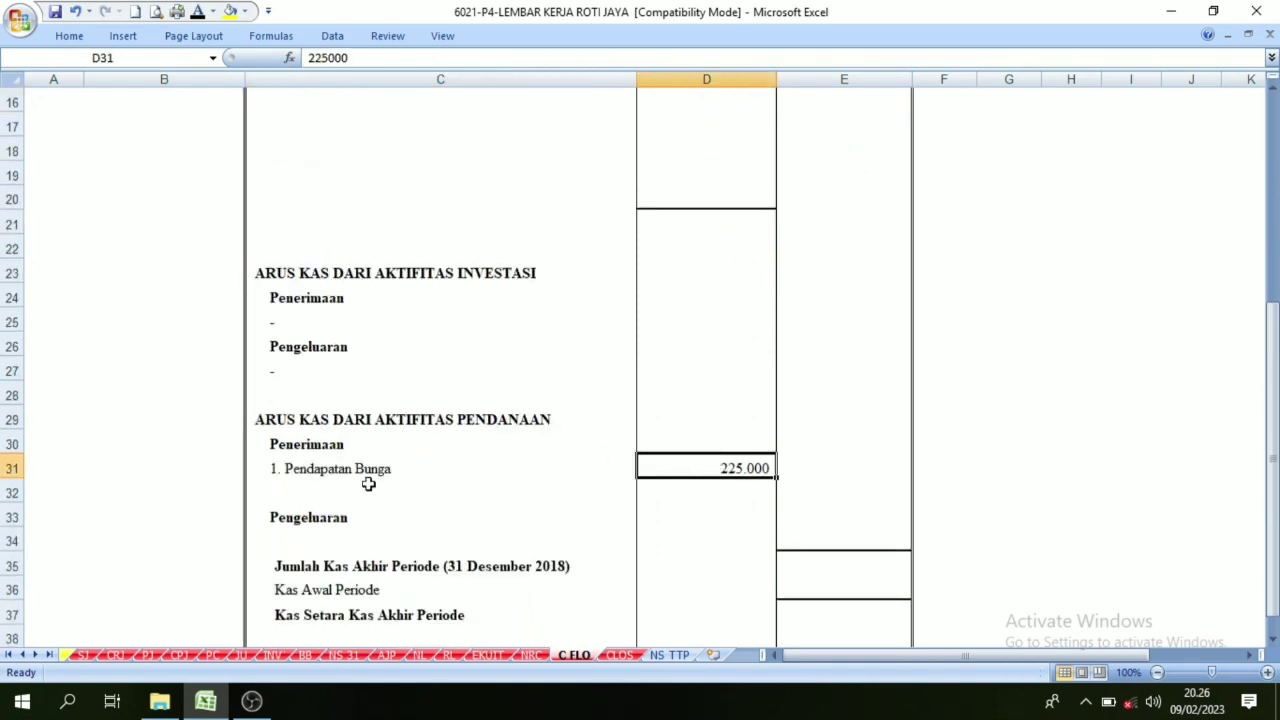
# Look through the Pengeluaran sections of the operating, investing and financing activities in the cash flow report.
pyautogui.scroll(5, 311, 540)
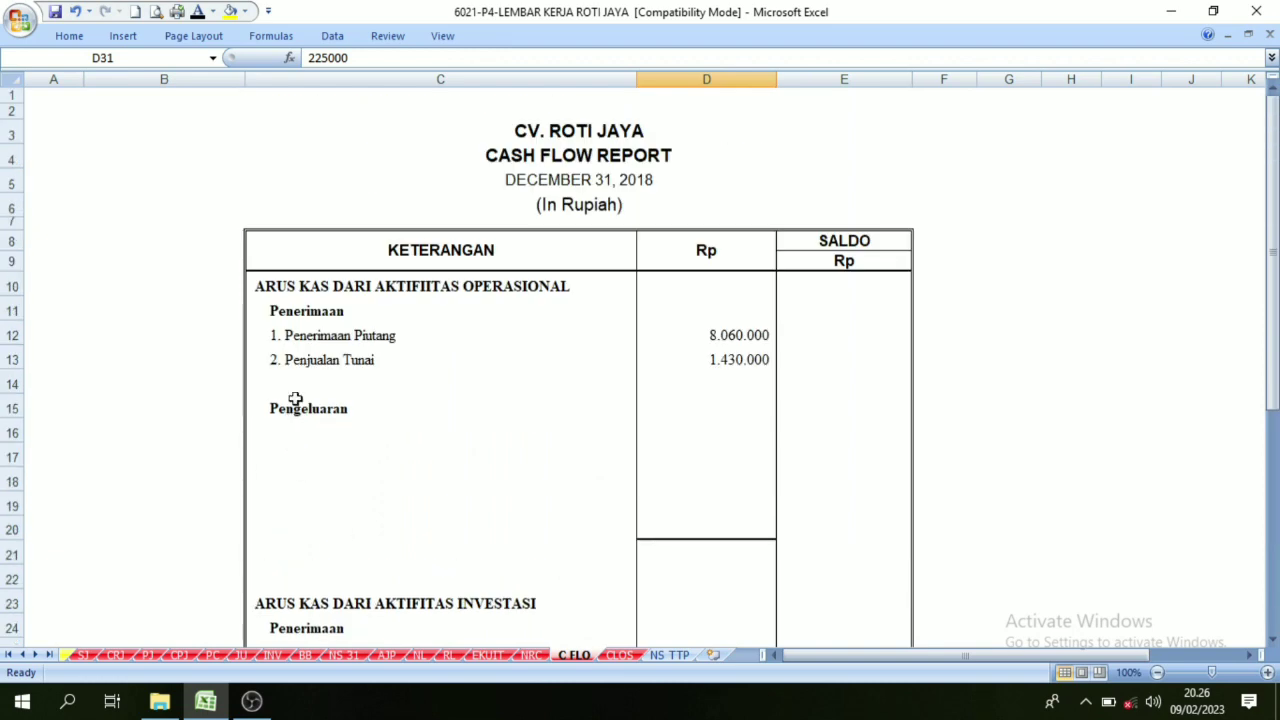
pyautogui.click(347, 284)
pyautogui.click(294, 433)
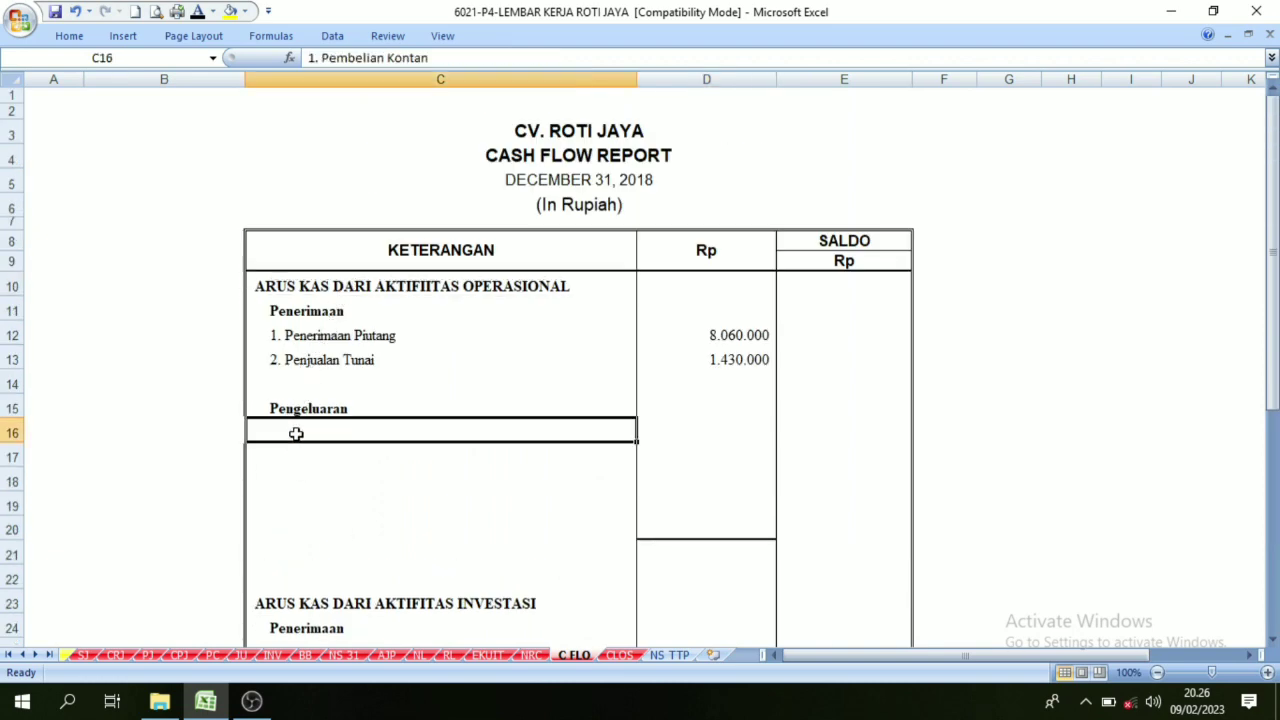
pyautogui.scroll(-2, 302, 562)
pyautogui.scroll(-1, 303, 555)
pyautogui.click(311, 500)
pyautogui.scroll(-2, 305, 525)
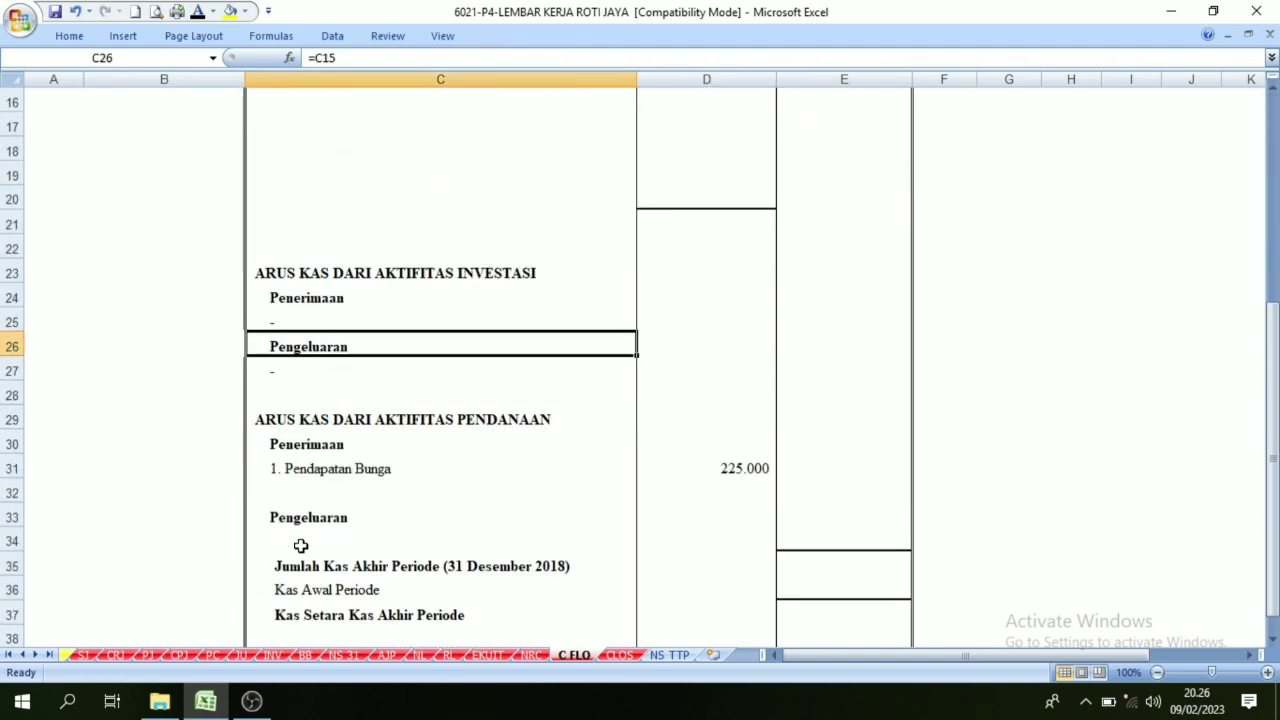
pyautogui.click(313, 519)
pyautogui.scroll(5, 320, 500)
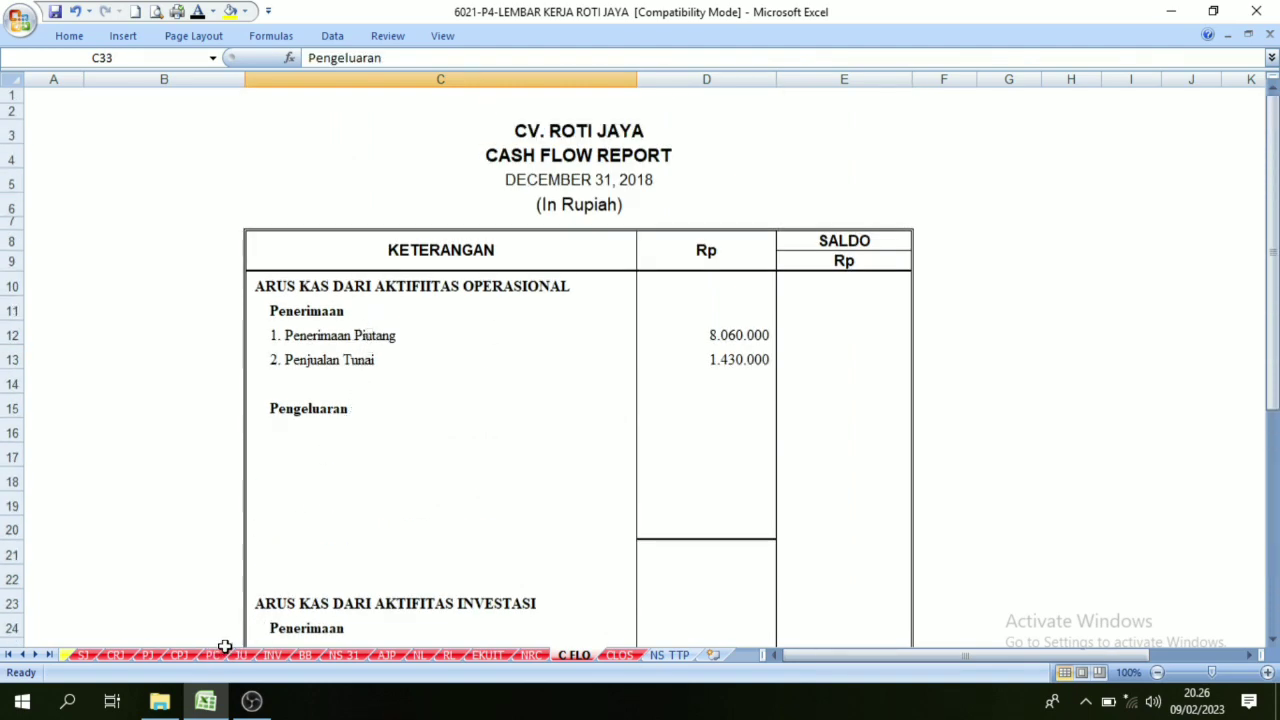
# Examine the cash payment journal's cash in bank column and the Toko Berkah payment with its account payable debit.
pyautogui.click(182, 655)
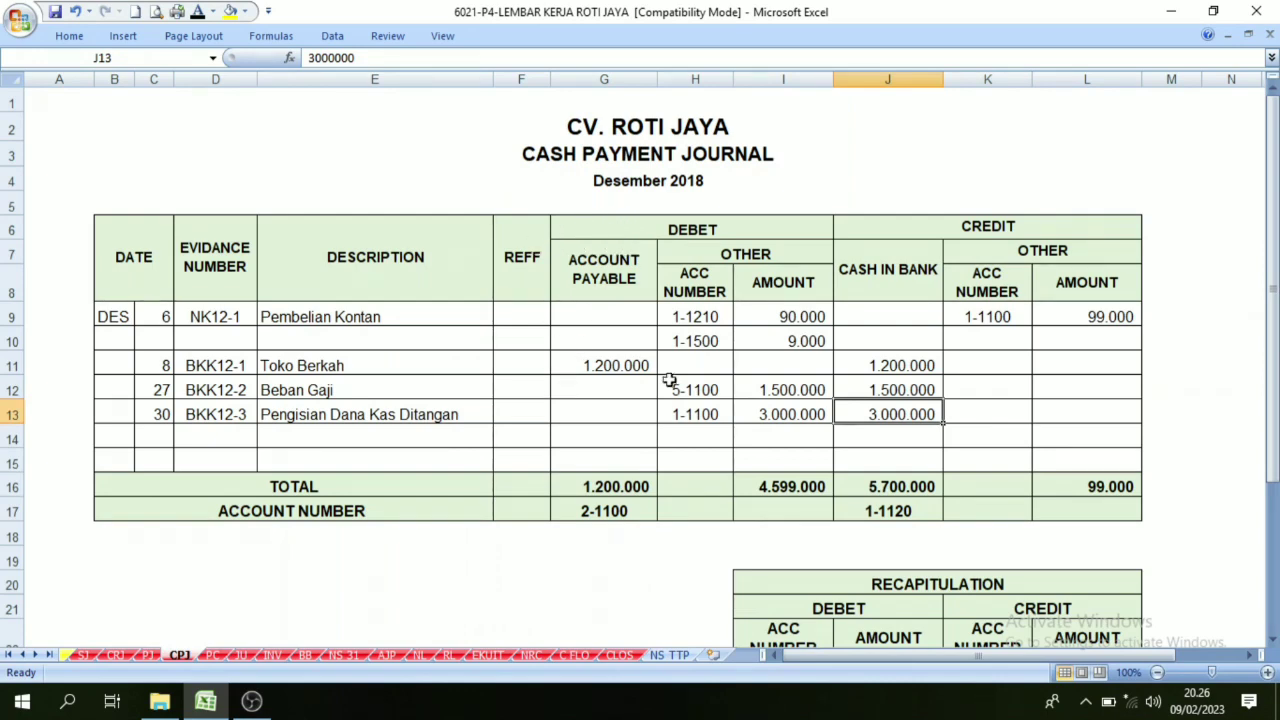
pyautogui.click(904, 316)
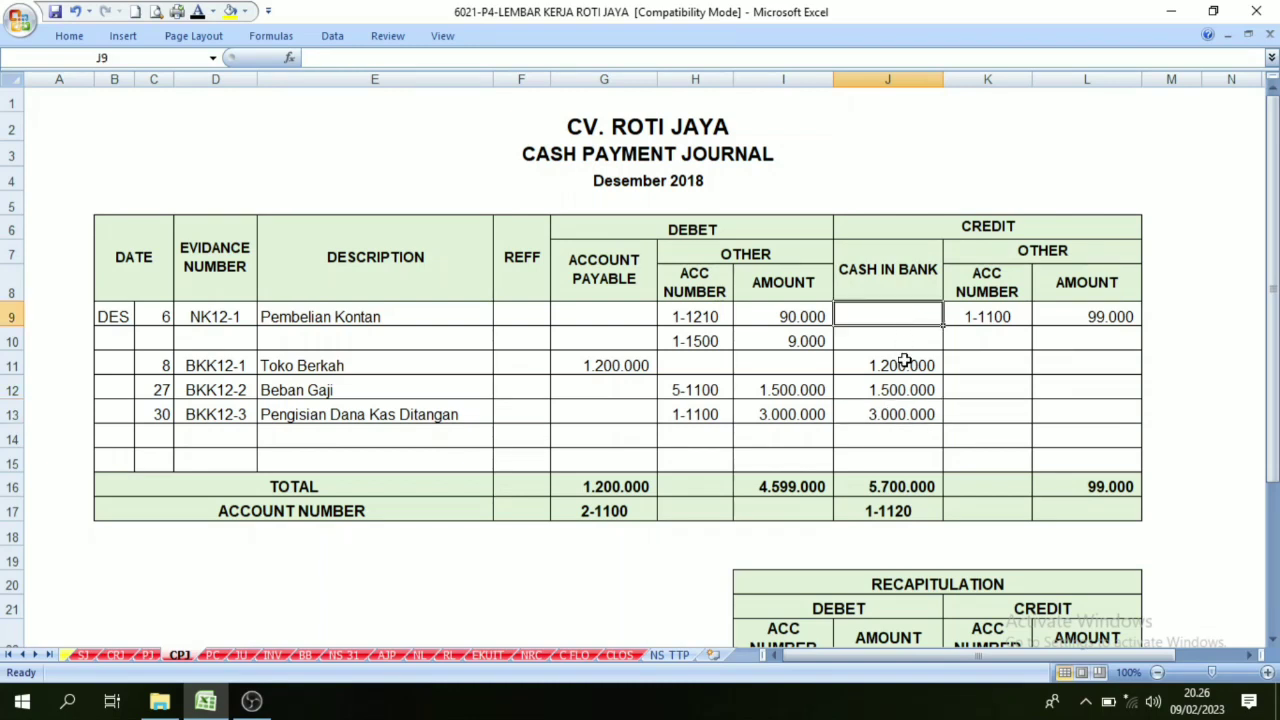
pyautogui.click(904, 364)
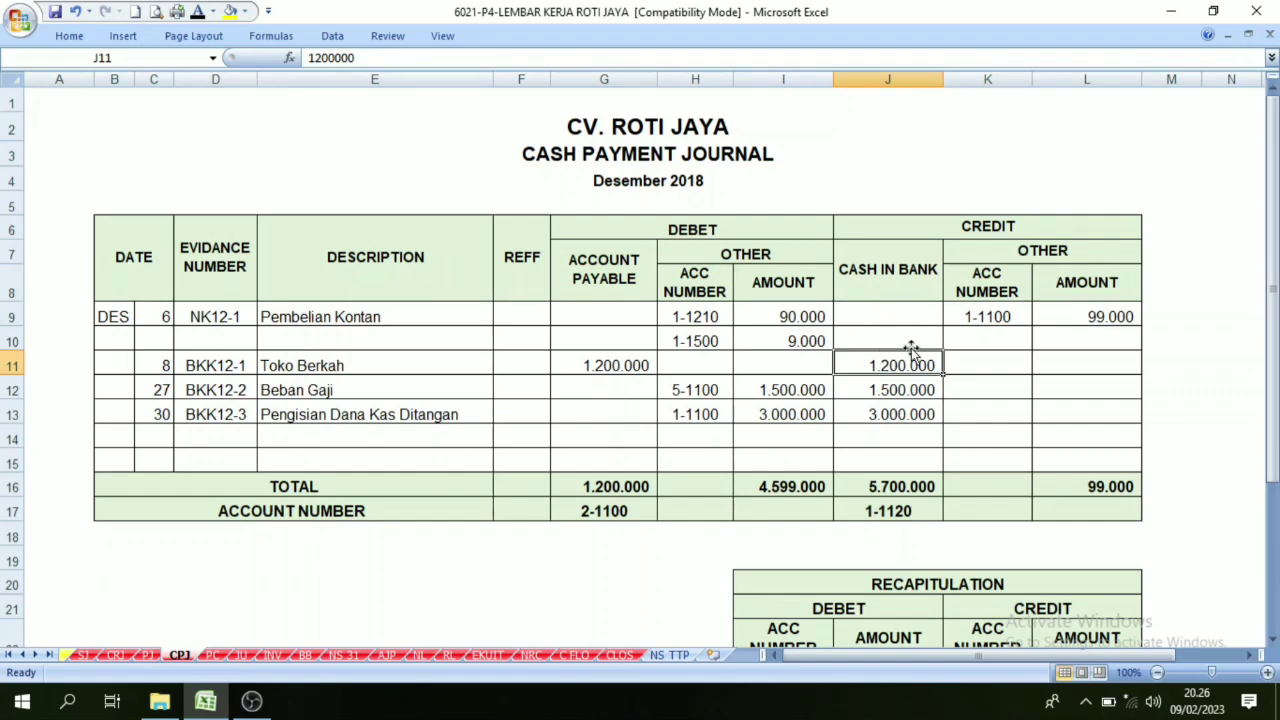
pyautogui.click(636, 366)
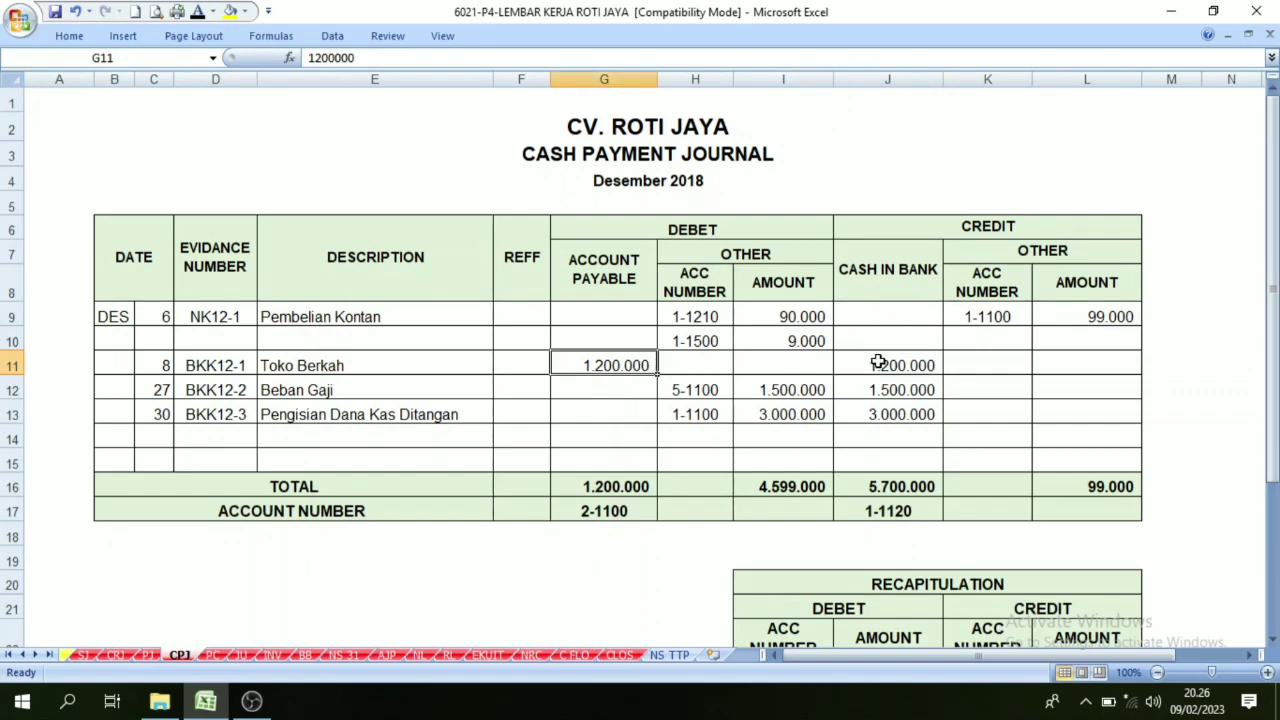
pyautogui.click(935, 364)
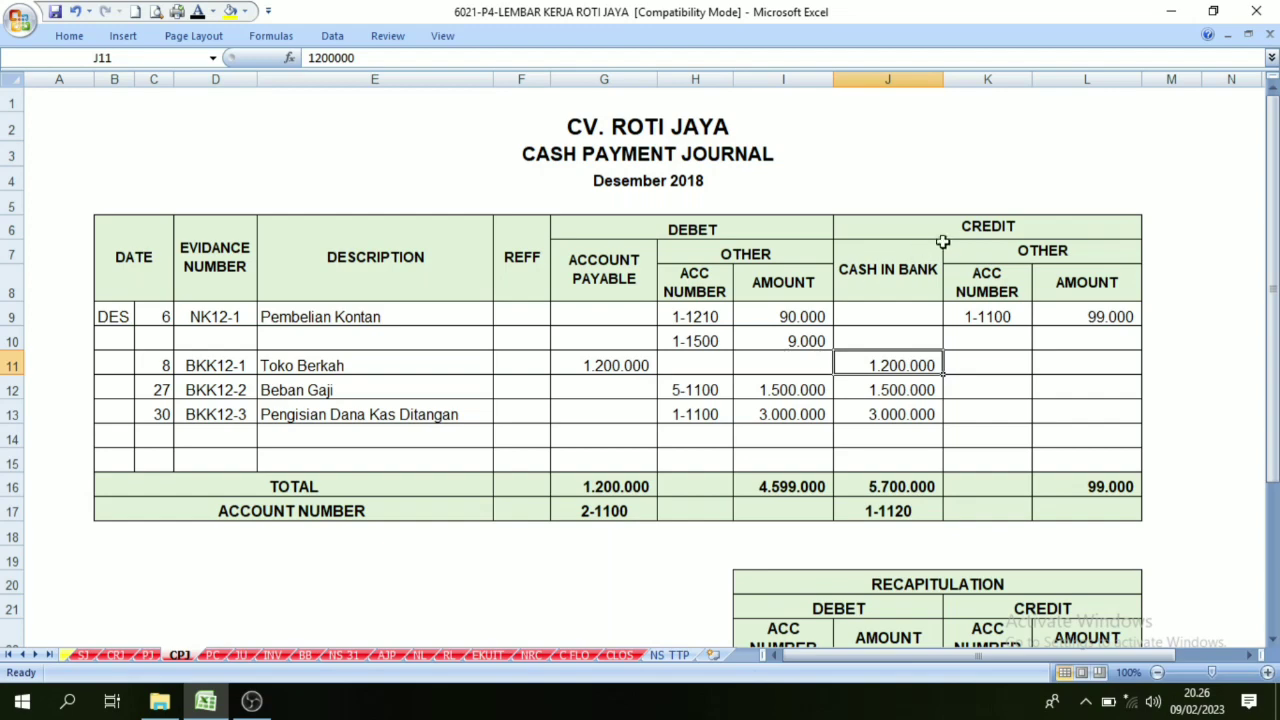
pyautogui.click(633, 366)
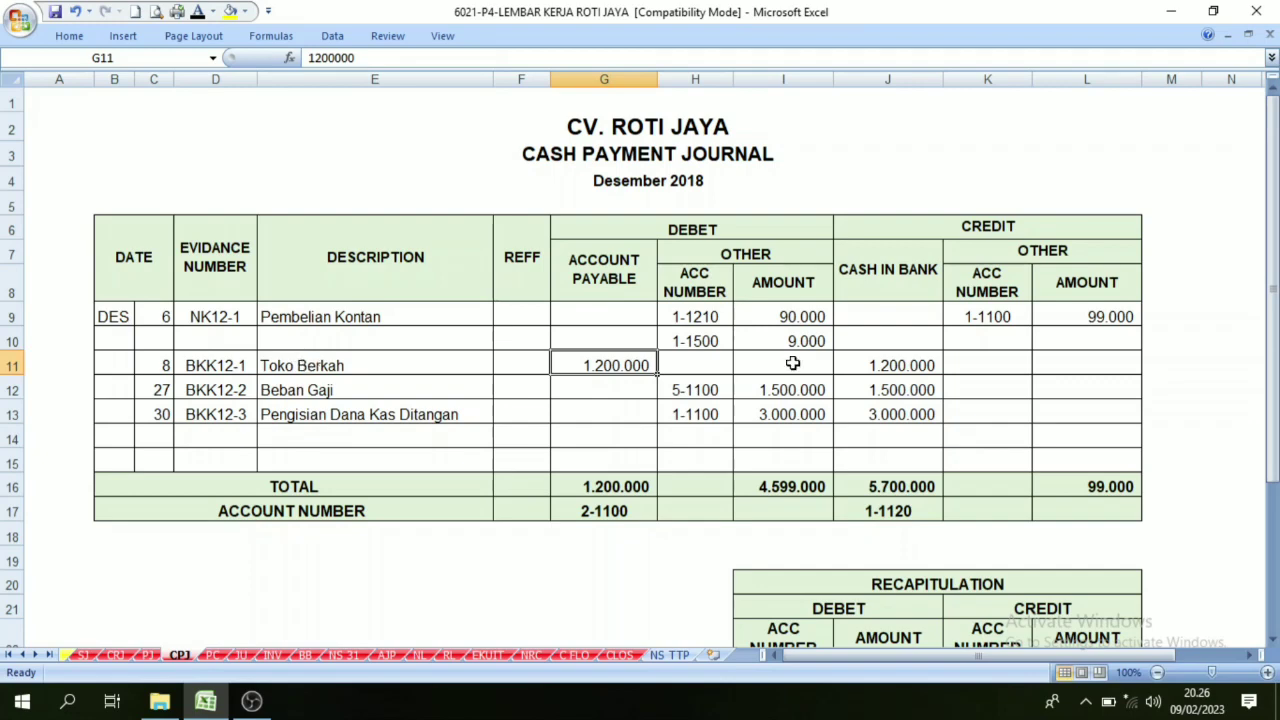
pyautogui.click(851, 360)
pyautogui.click(597, 367)
pyautogui.click(879, 366)
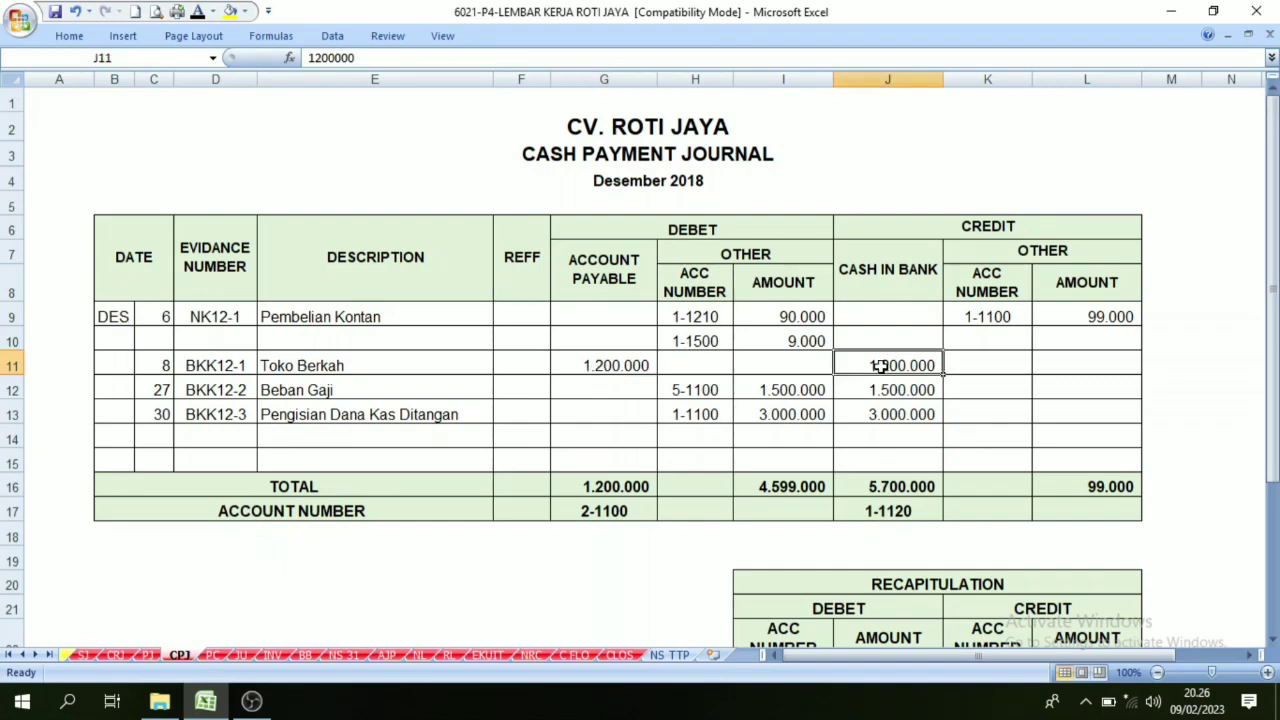
pyautogui.click(614, 365)
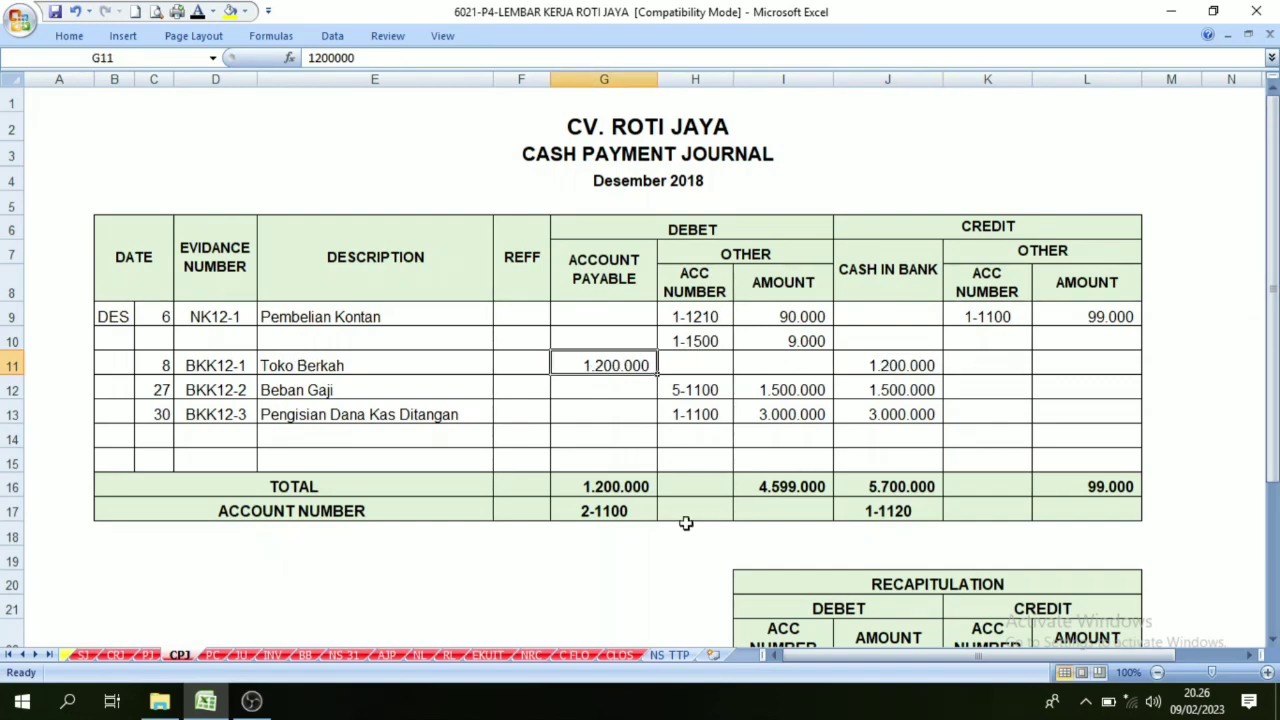
# Make the hidden label "2. Utang Usaha" in C17 under the operating Pengeluaran heading readable with a black font colour.
pyautogui.click(575, 657)
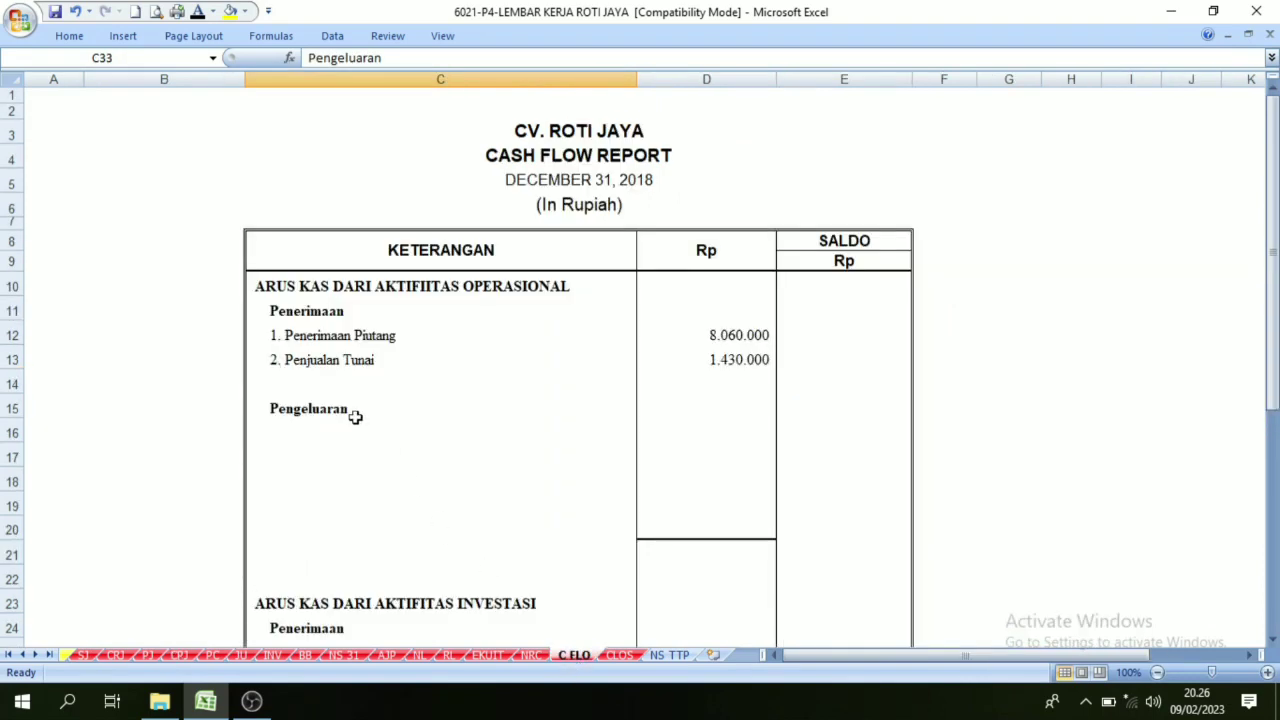
pyautogui.click(304, 428)
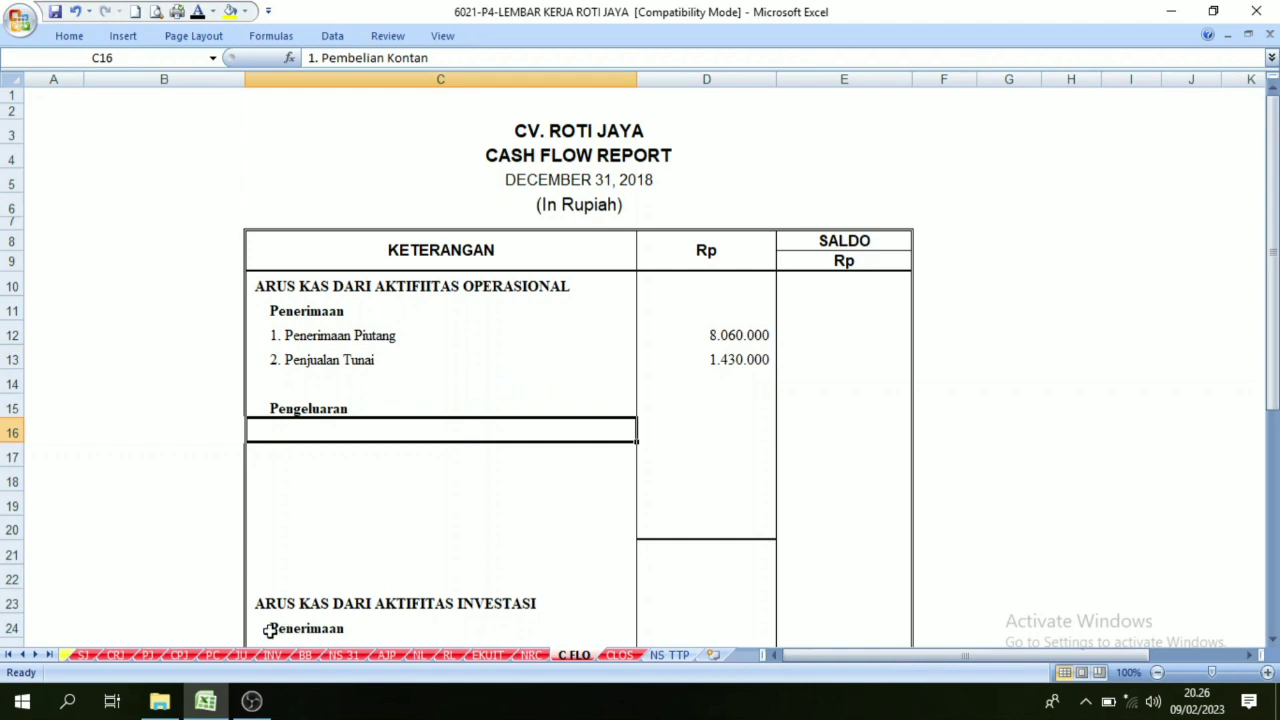
pyautogui.click(322, 473)
pyautogui.click(316, 455)
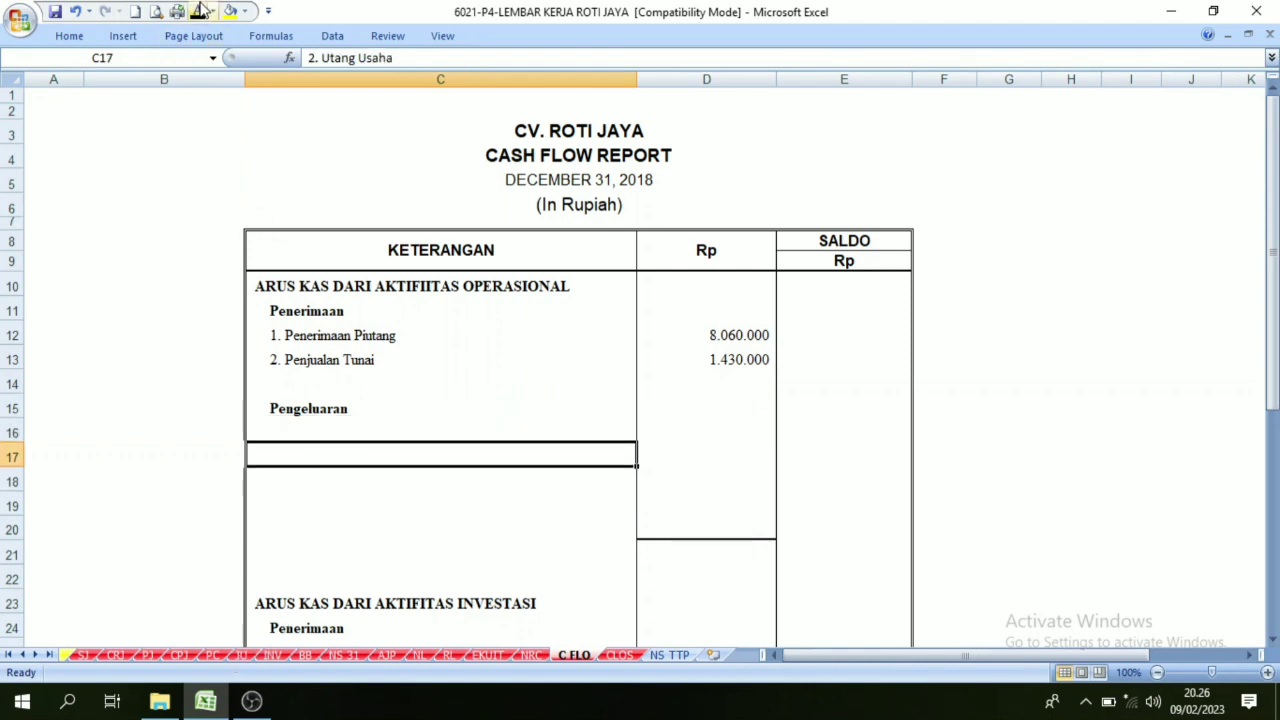
# Check the Toko Berkah payment in the cash payment journal and make the hidden Utang Usaha amount in D17 readable in black.
pyautogui.click(724, 449)
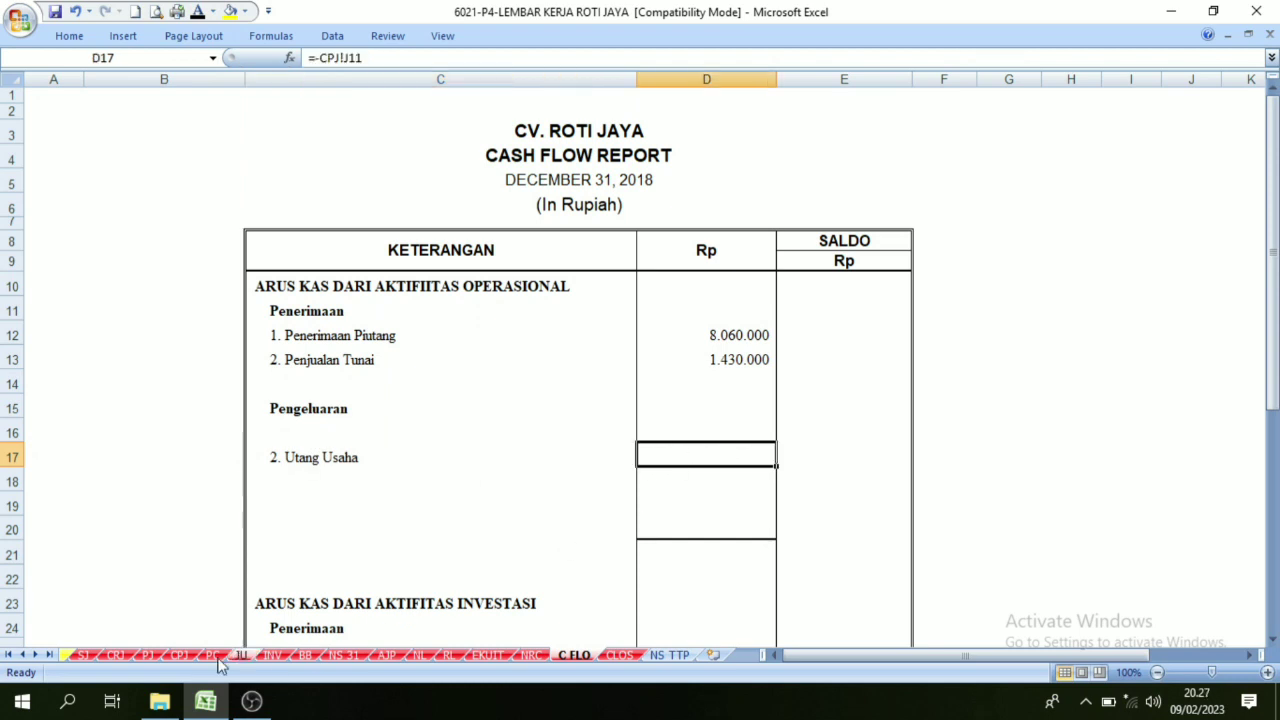
pyautogui.click(180, 655)
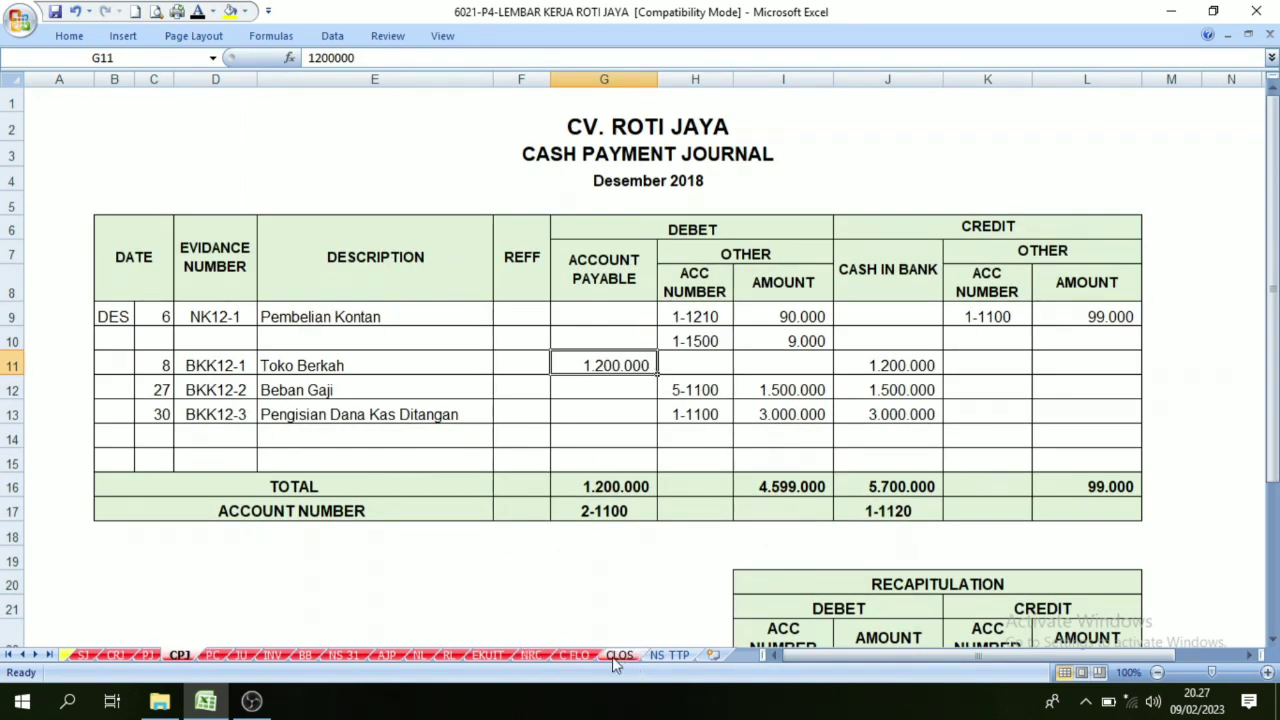
pyautogui.click(585, 654)
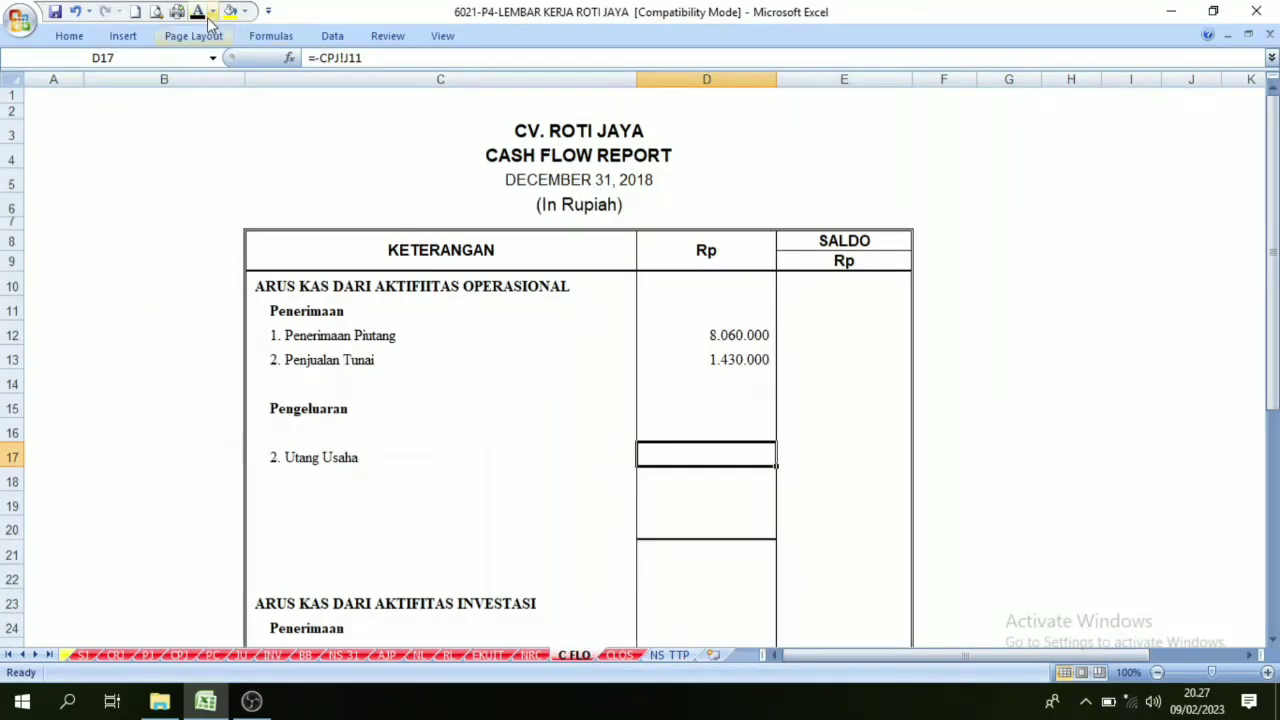
pyautogui.press('Return')
pyautogui.click(387, 553)
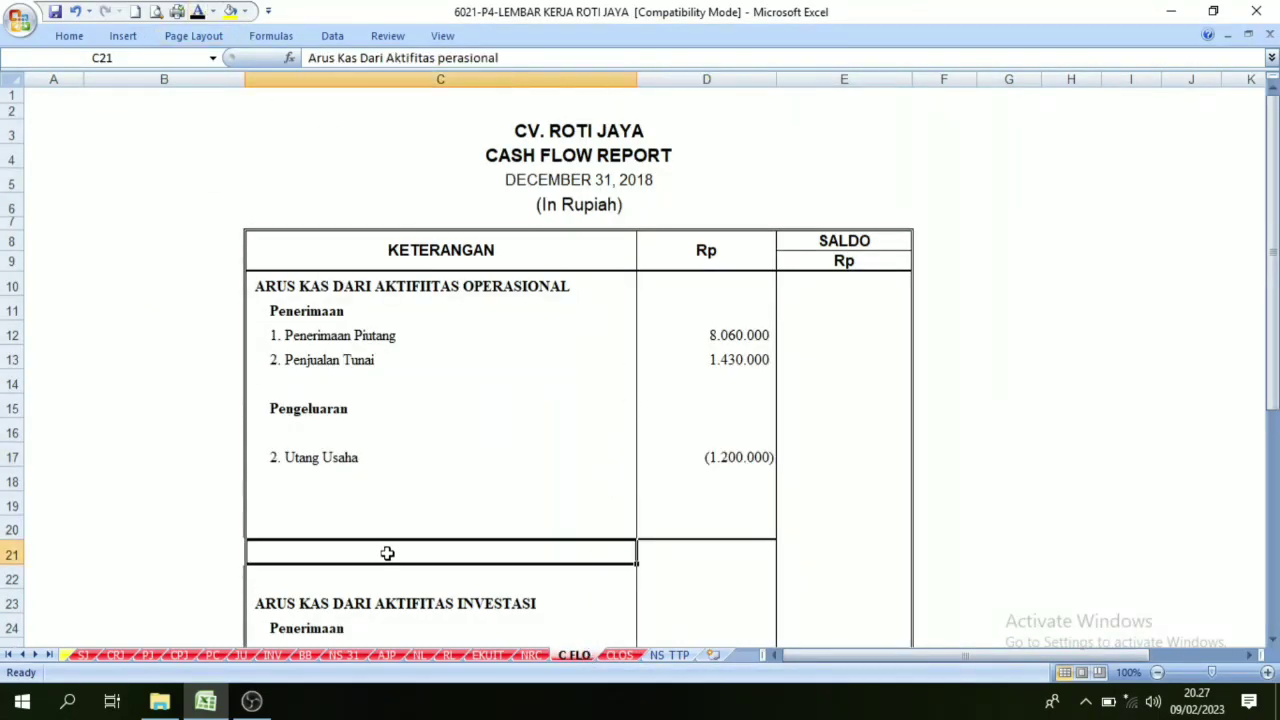
# Examine the Pembelian Kontan entry in the cash payment journal, comparing its debit amounts with the cash in bank and other credit columns.
pyautogui.click(325, 436)
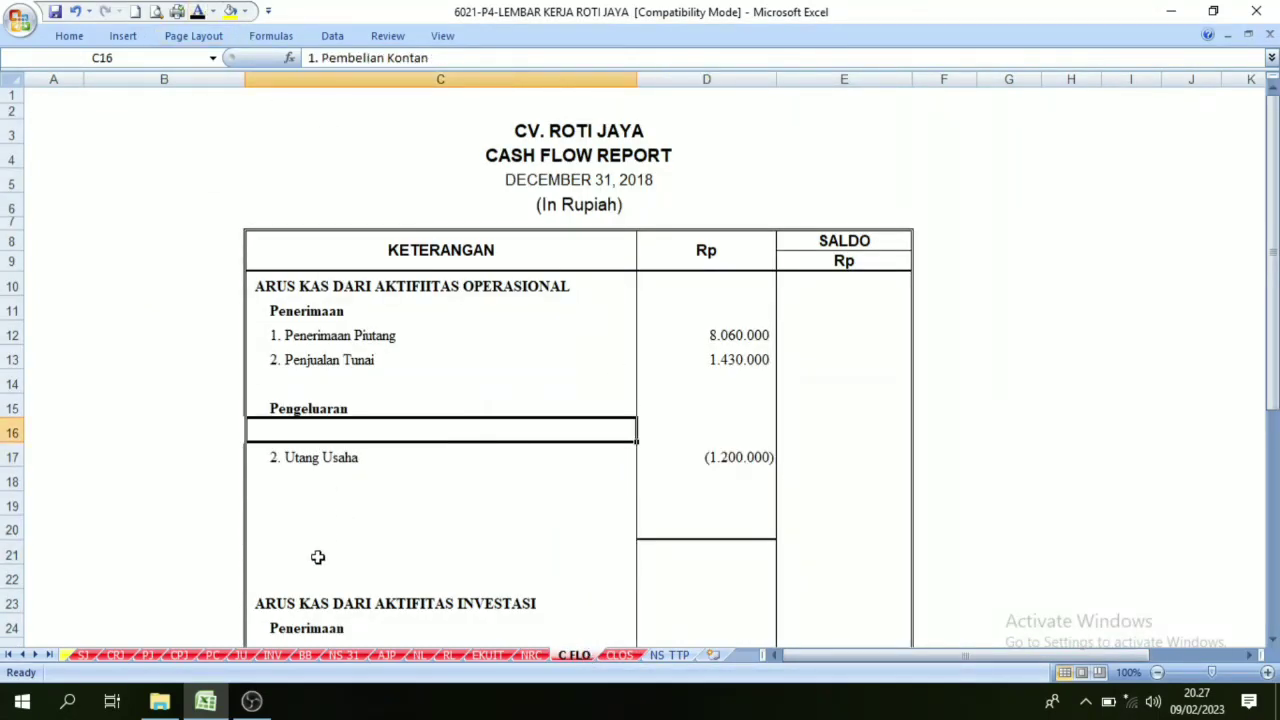
pyautogui.click(180, 655)
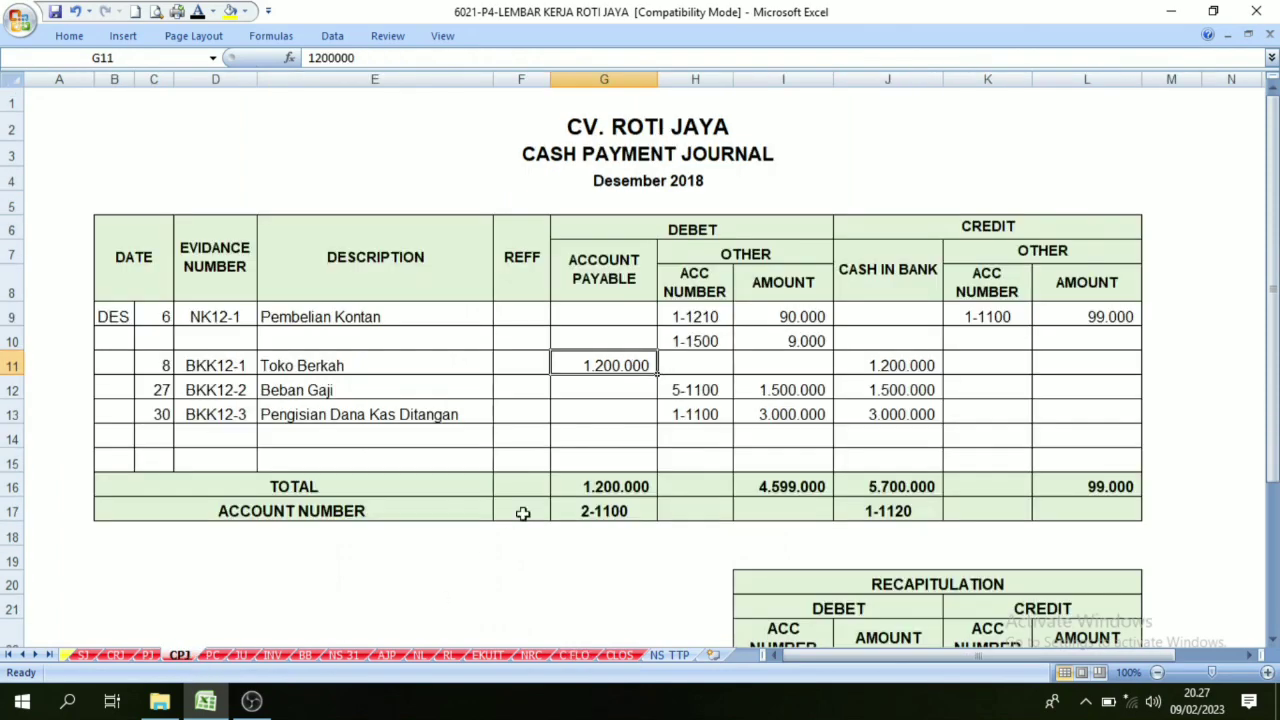
pyautogui.click(605, 318)
pyautogui.click(352, 317)
pyautogui.click(596, 316)
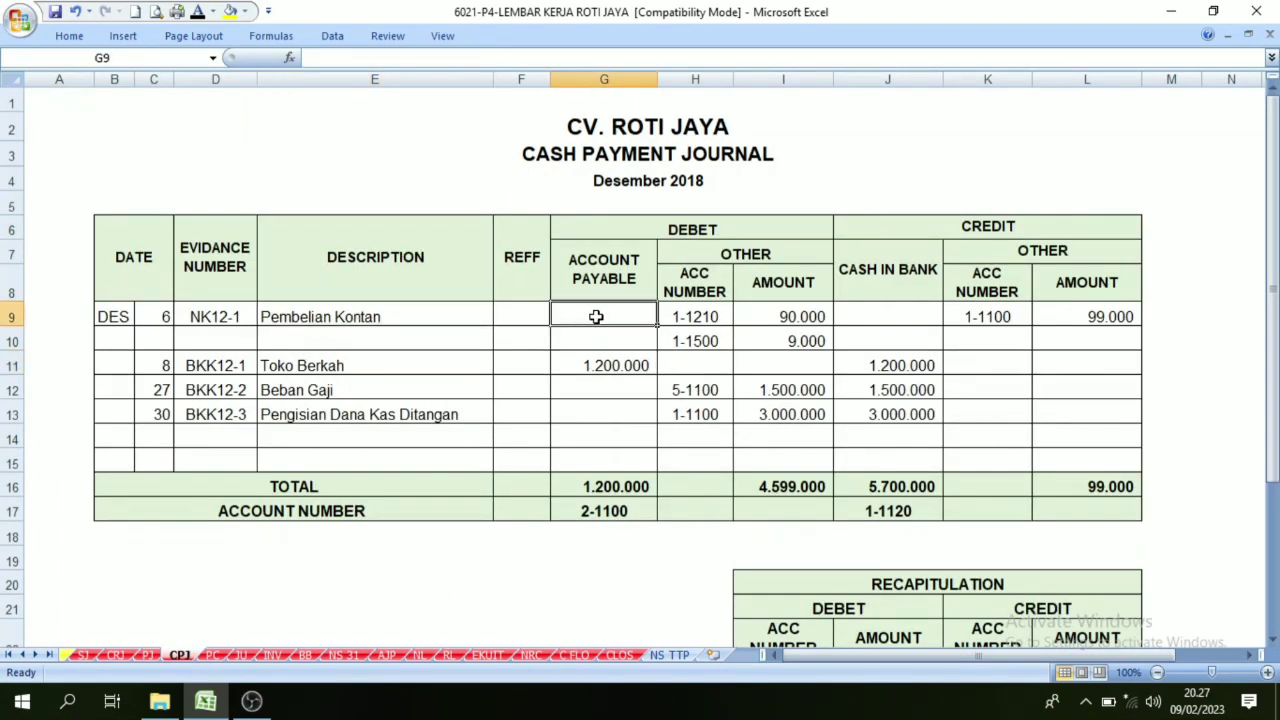
pyautogui.click(848, 316)
pyautogui.click(960, 314)
pyautogui.click(443, 321)
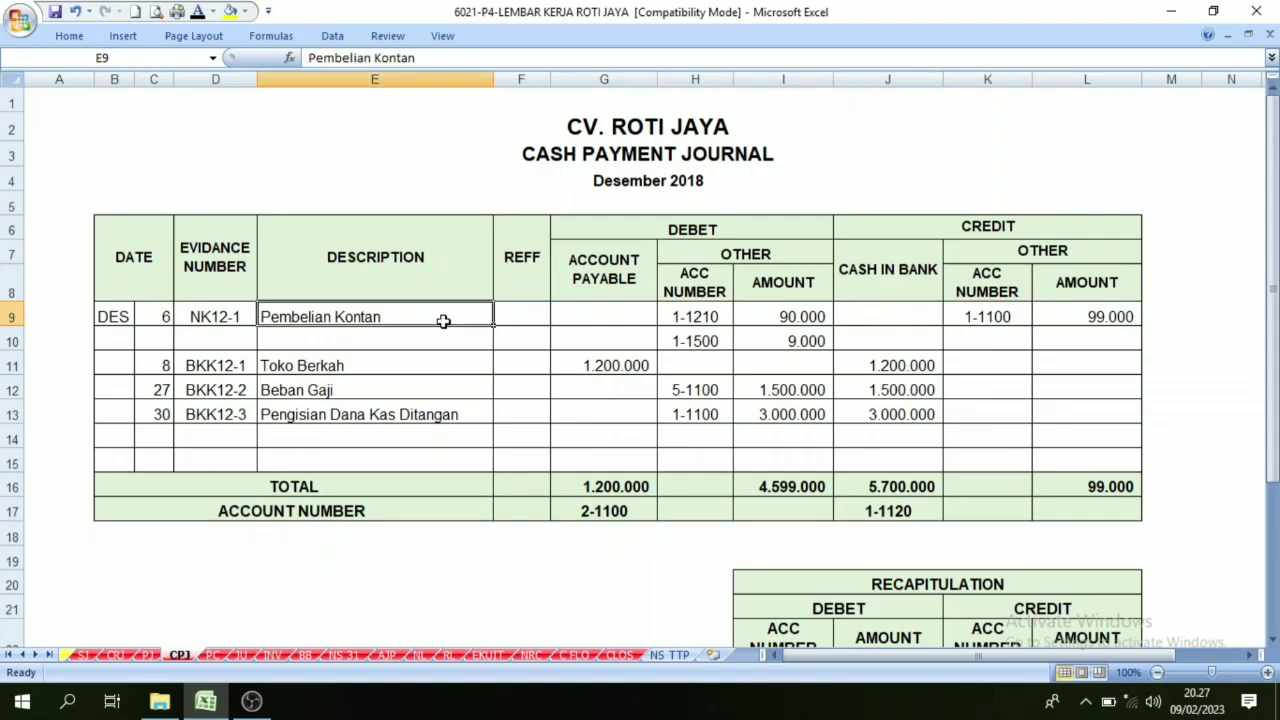
pyautogui.click(742, 320)
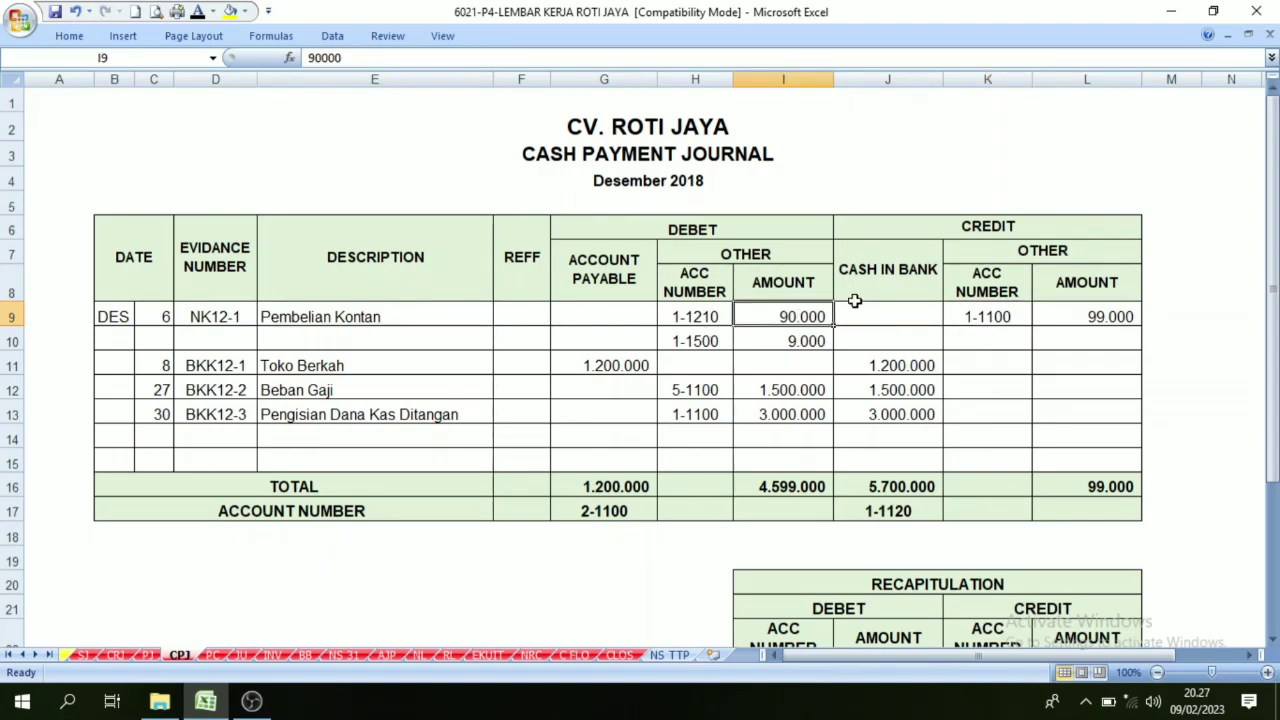
pyautogui.click(1100, 318)
pyautogui.click(925, 290)
pyautogui.click(904, 317)
pyautogui.click(1100, 318)
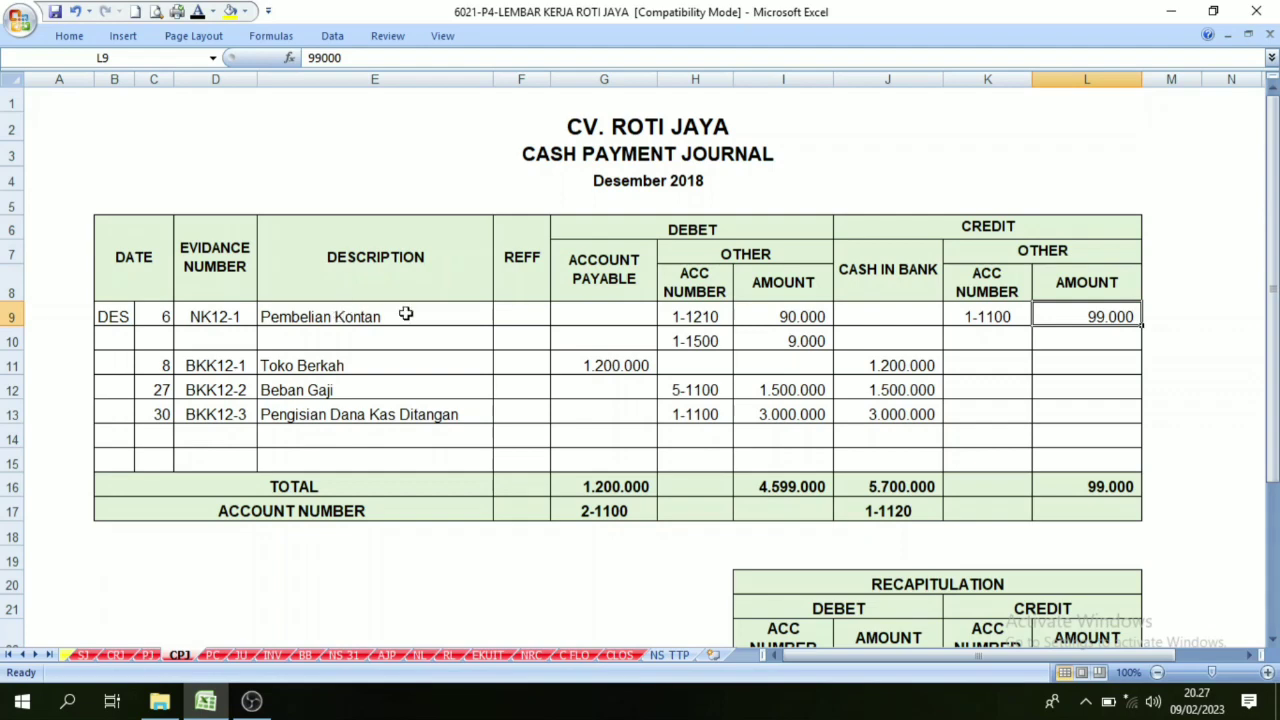
# Make the hidden label "1. Pembelian Kontan" in C16 and its amount in D16 of the cash flow report readable in black.
pyautogui.click(573, 656)
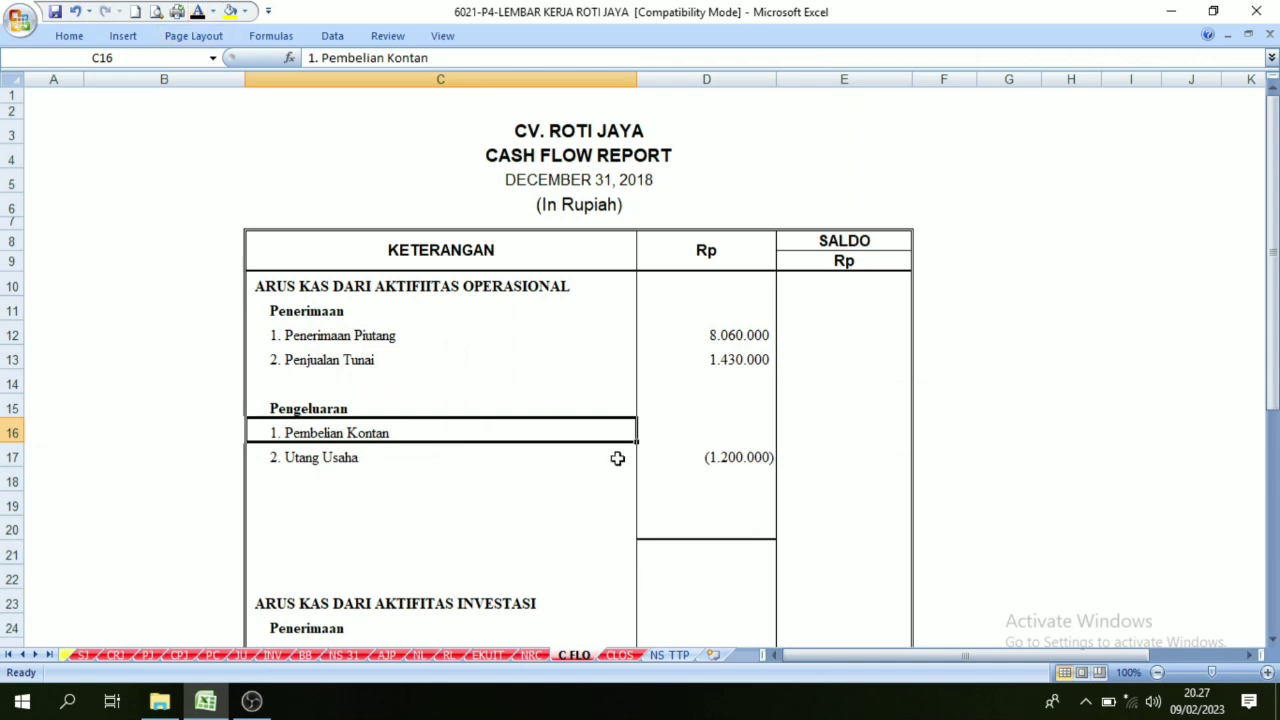
pyautogui.click(738, 430)
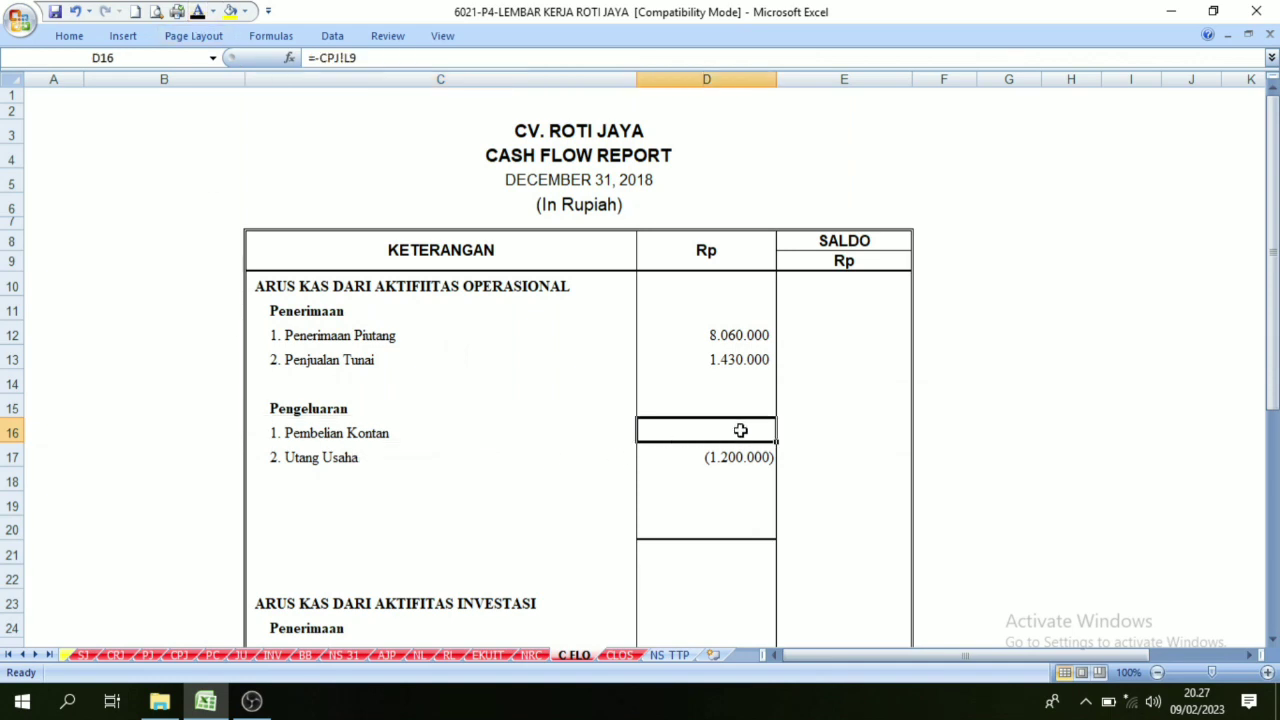
pyautogui.click(199, 12)
# Review the Toko Berkah payment and the Beban Gaji entry's debit account and cash in bank amount in the cash payment journal.
pyautogui.click(179, 654)
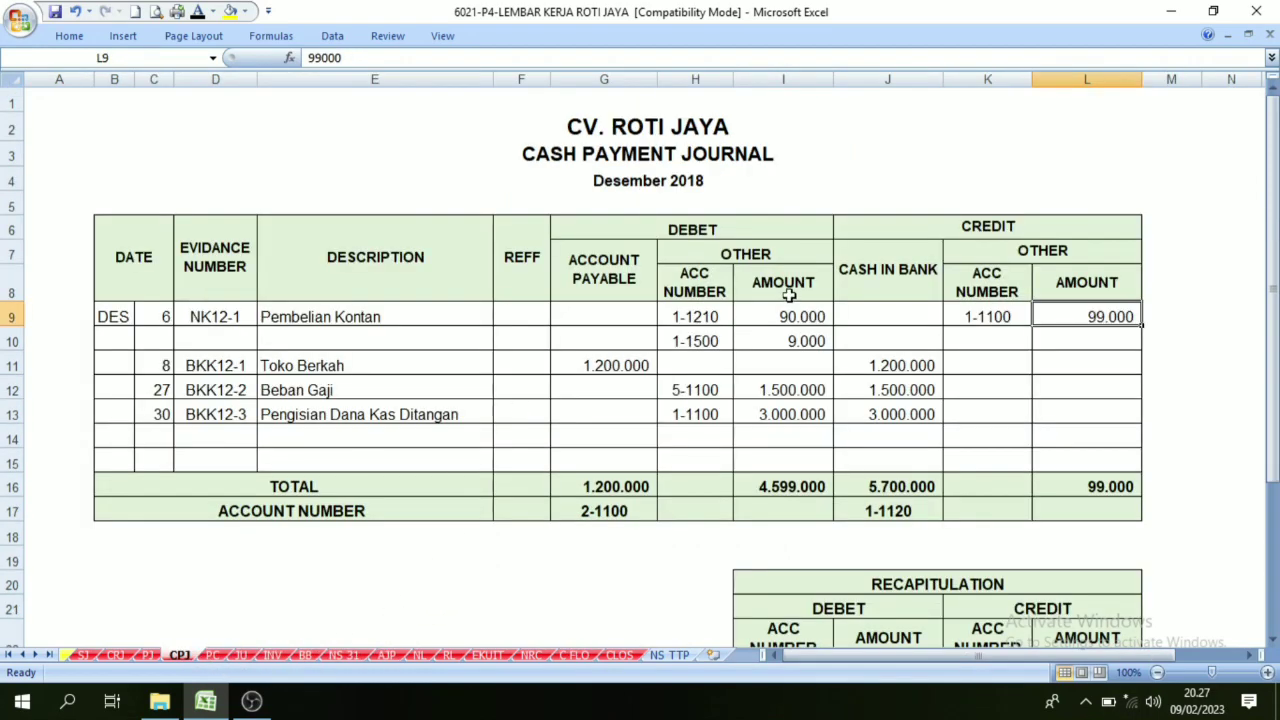
pyautogui.click(362, 372)
pyautogui.click(845, 365)
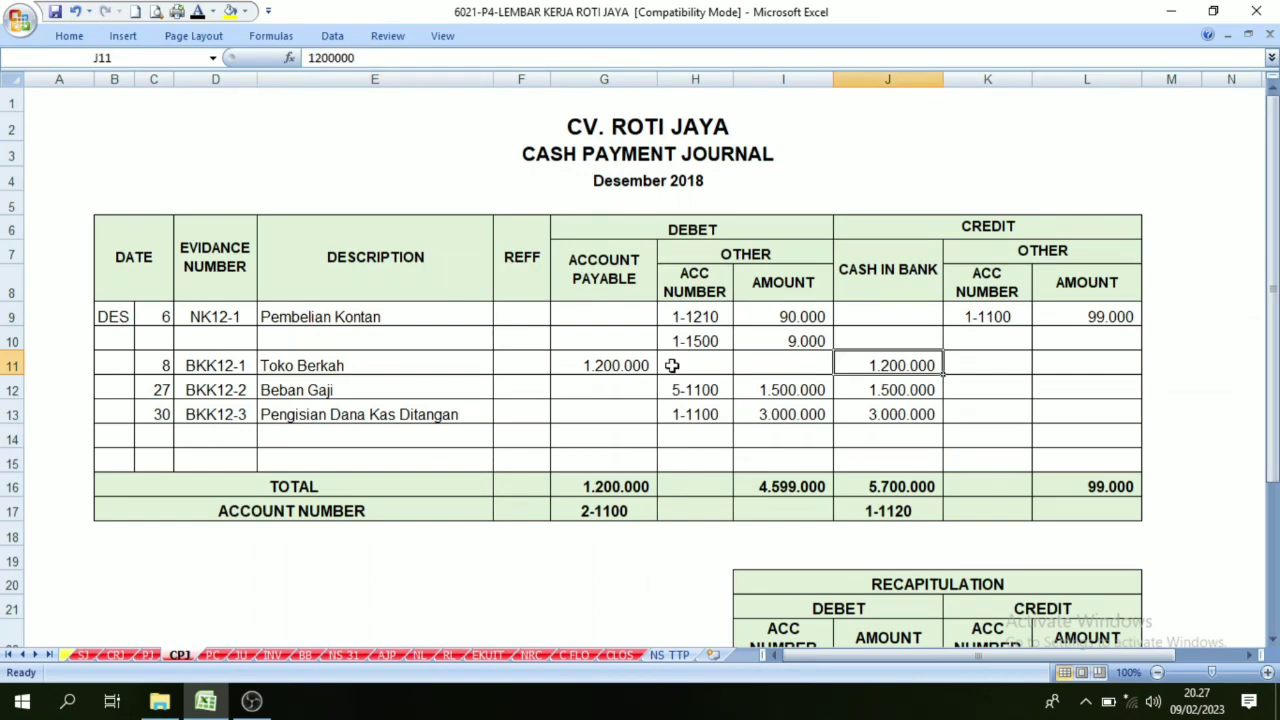
pyautogui.click(645, 366)
pyautogui.click(850, 367)
pyautogui.click(866, 311)
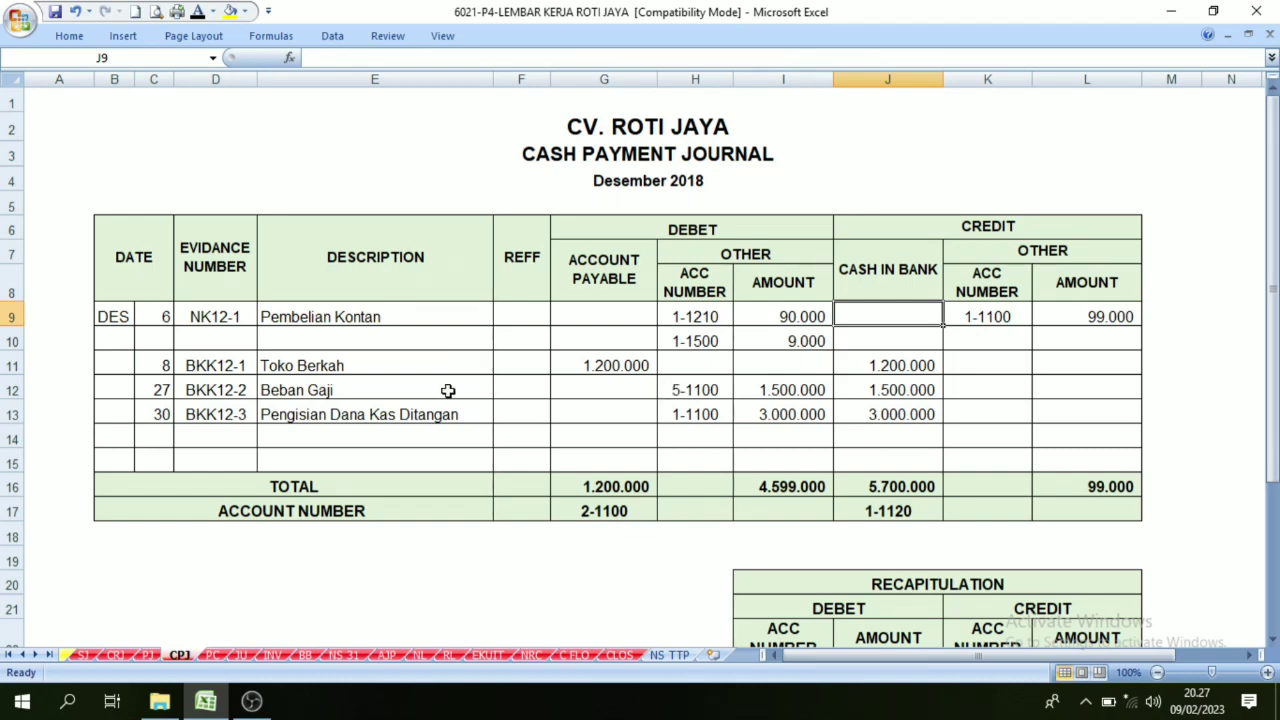
pyautogui.click(345, 389)
pyautogui.click(756, 389)
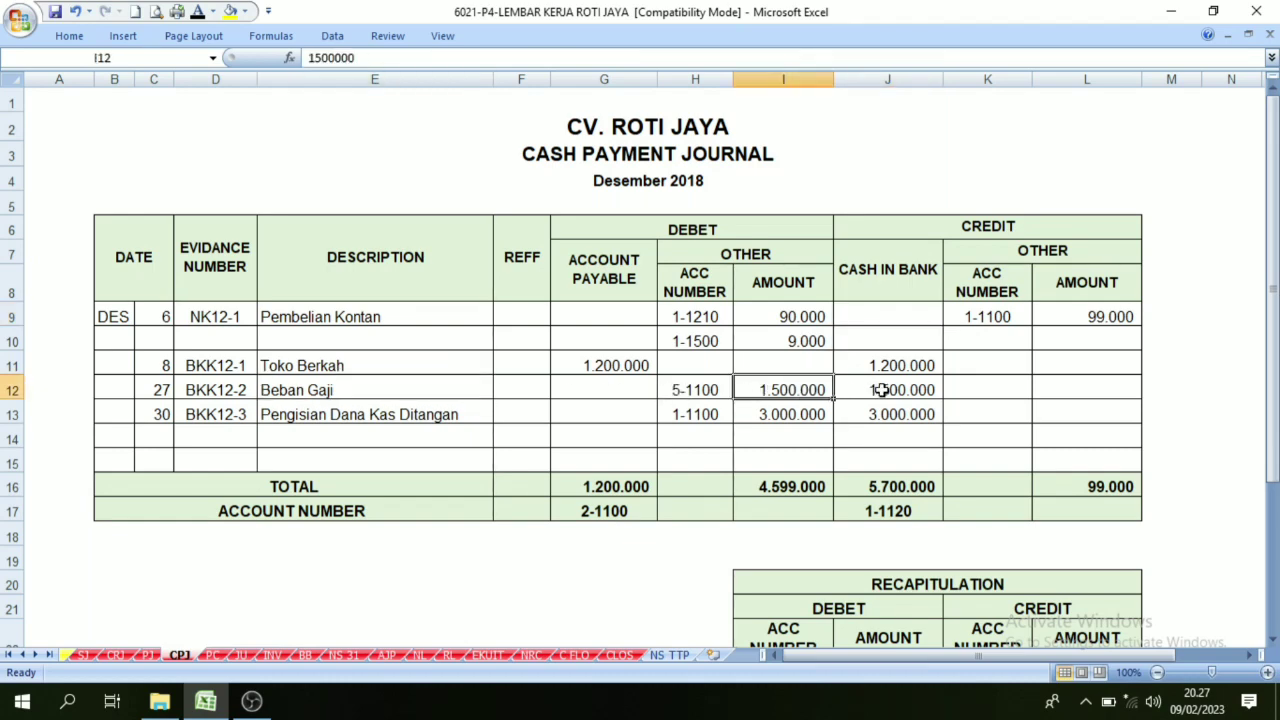
pyautogui.click(725, 390)
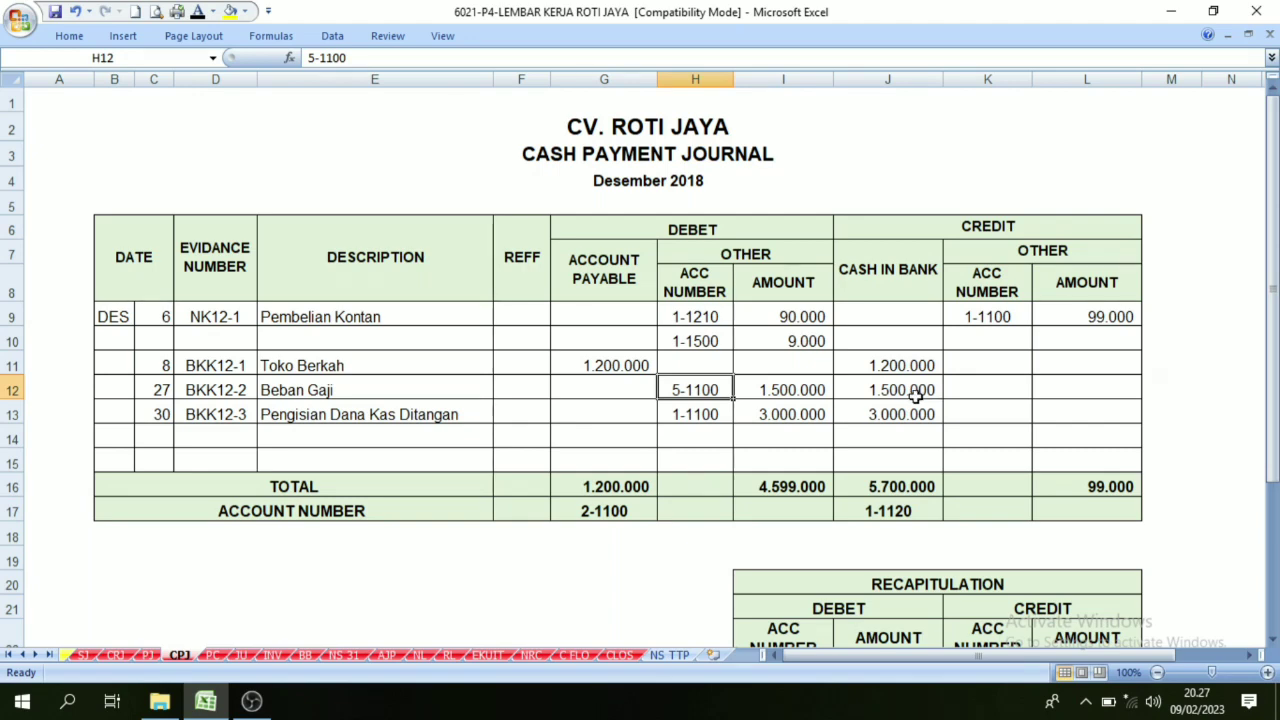
pyautogui.click(388, 392)
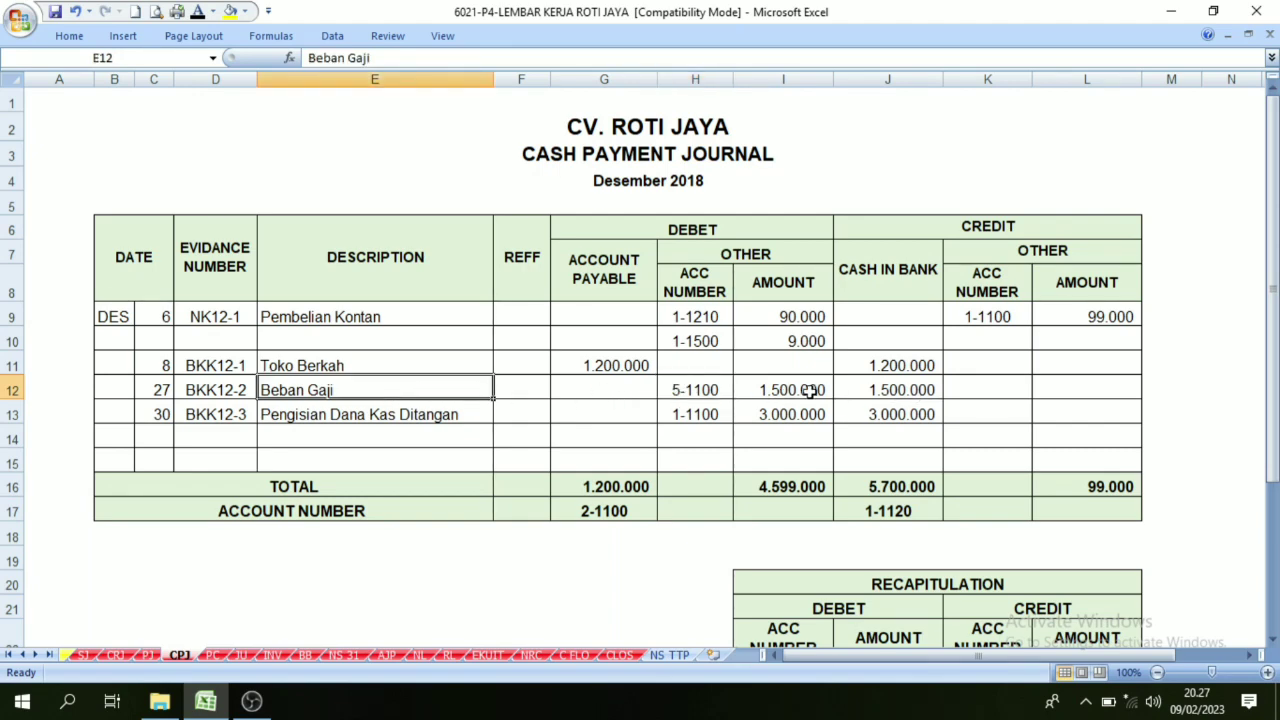
pyautogui.click(810, 392)
pyautogui.click(926, 389)
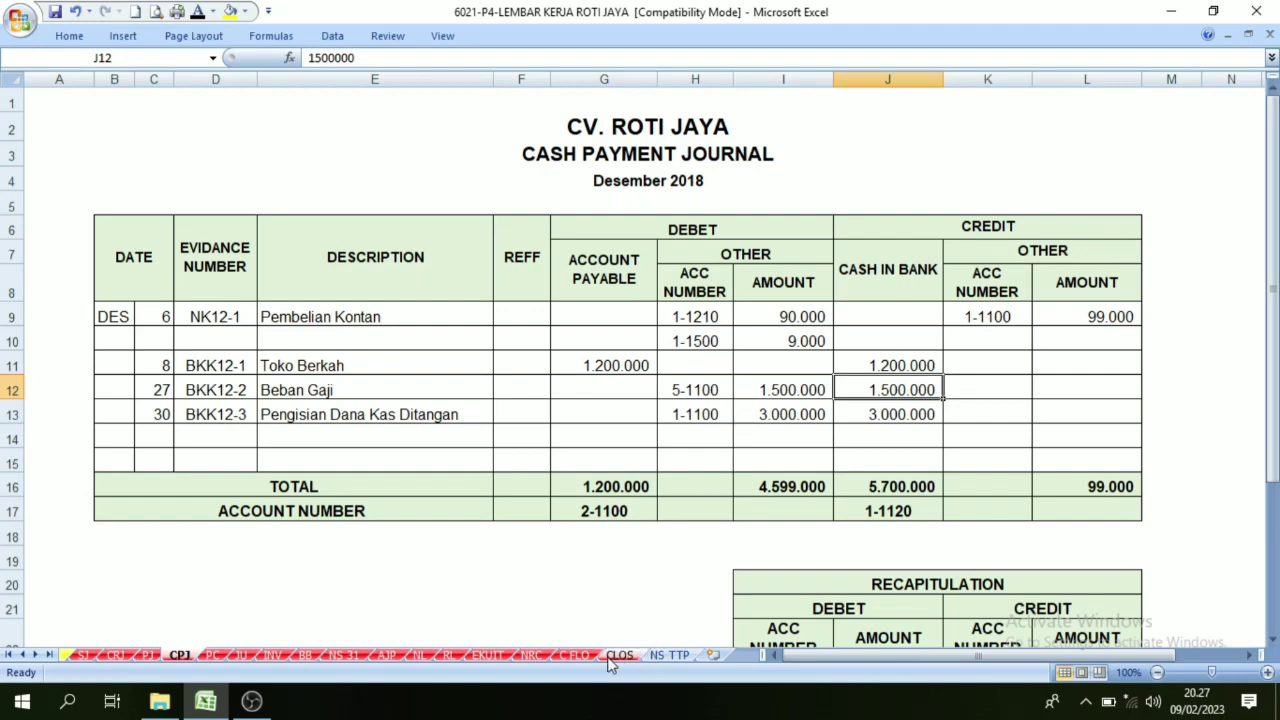
# Make the hidden label "3. Biaya Tenaga Kerja Langsung" in C18 and its amount in D18 of the cash flow report readable in black.
pyautogui.click(576, 655)
pyautogui.click(310, 488)
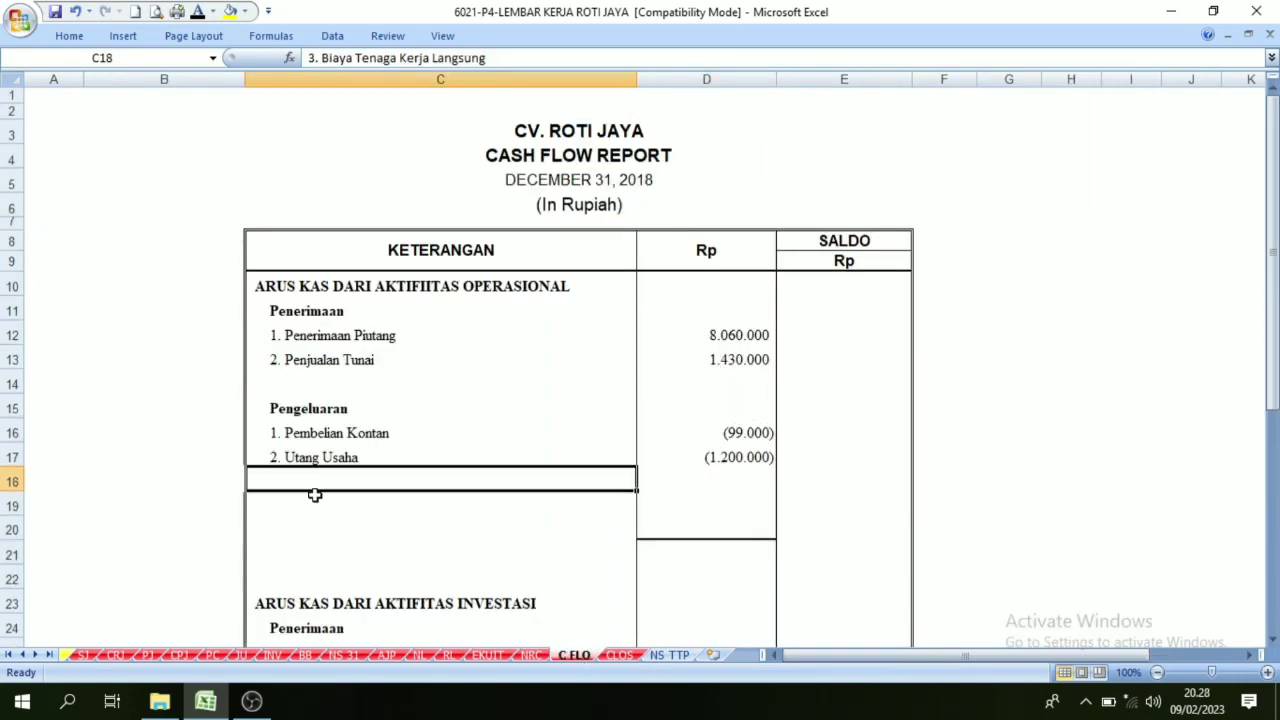
pyautogui.click(197, 12)
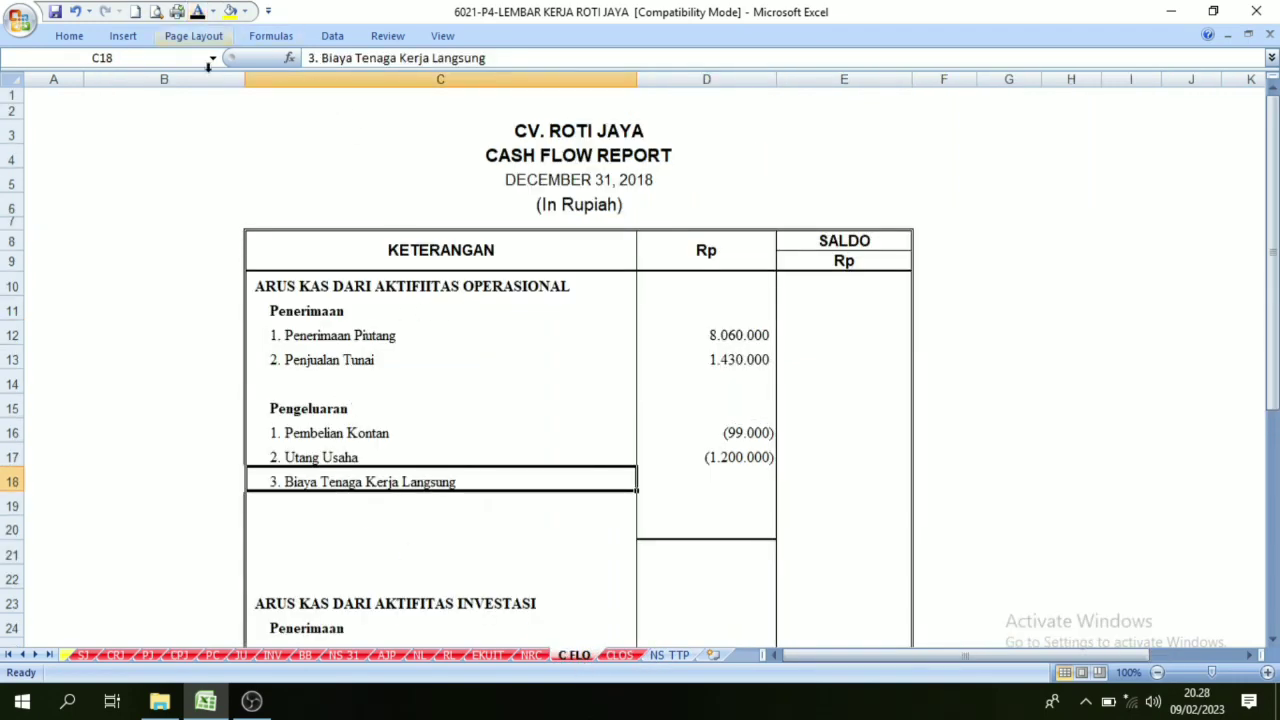
pyautogui.click(675, 477)
pyautogui.click(197, 12)
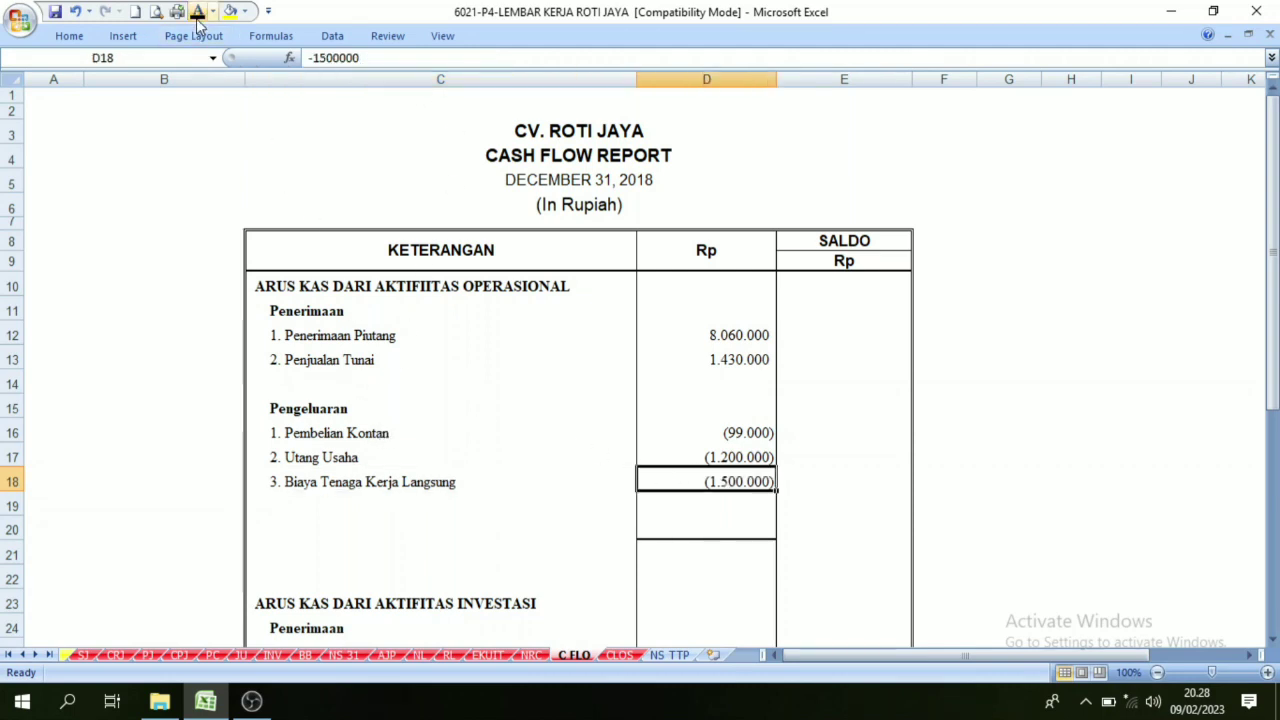
# Go over the cash payment journal's account payable, other debit and cash in bank columns against the recorded payments.
pyautogui.click(179, 654)
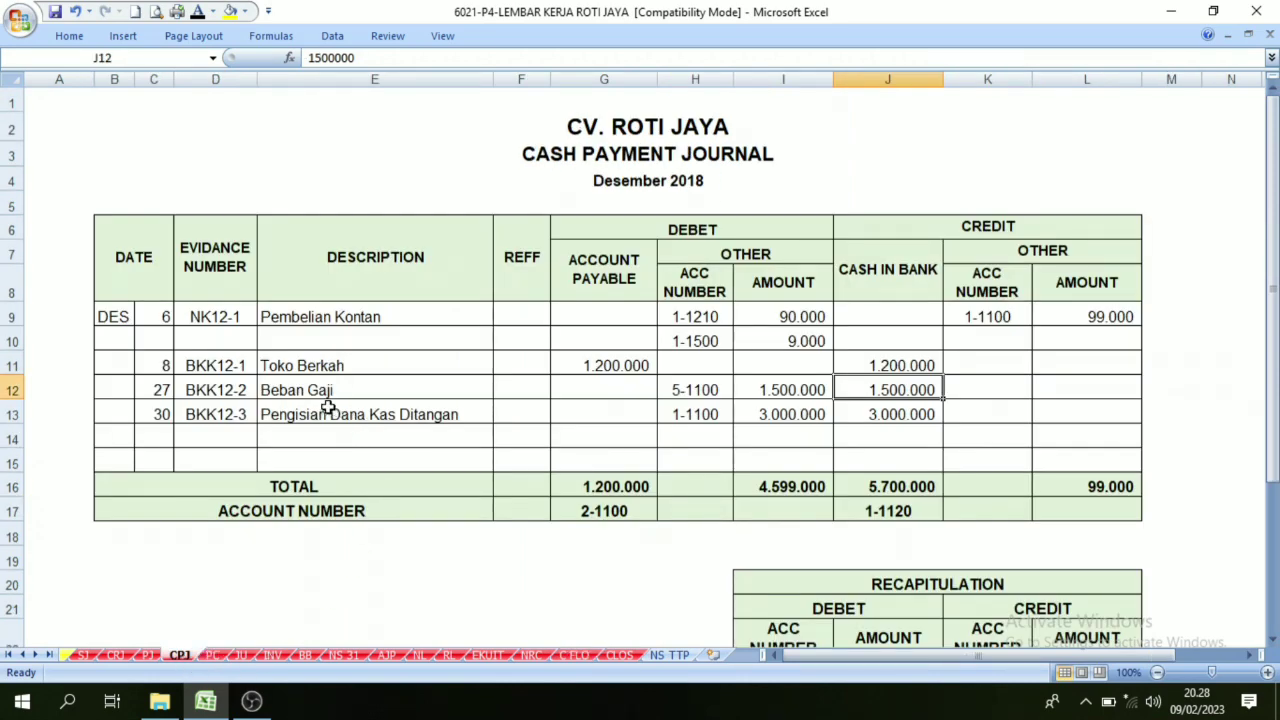
pyautogui.click(600, 370)
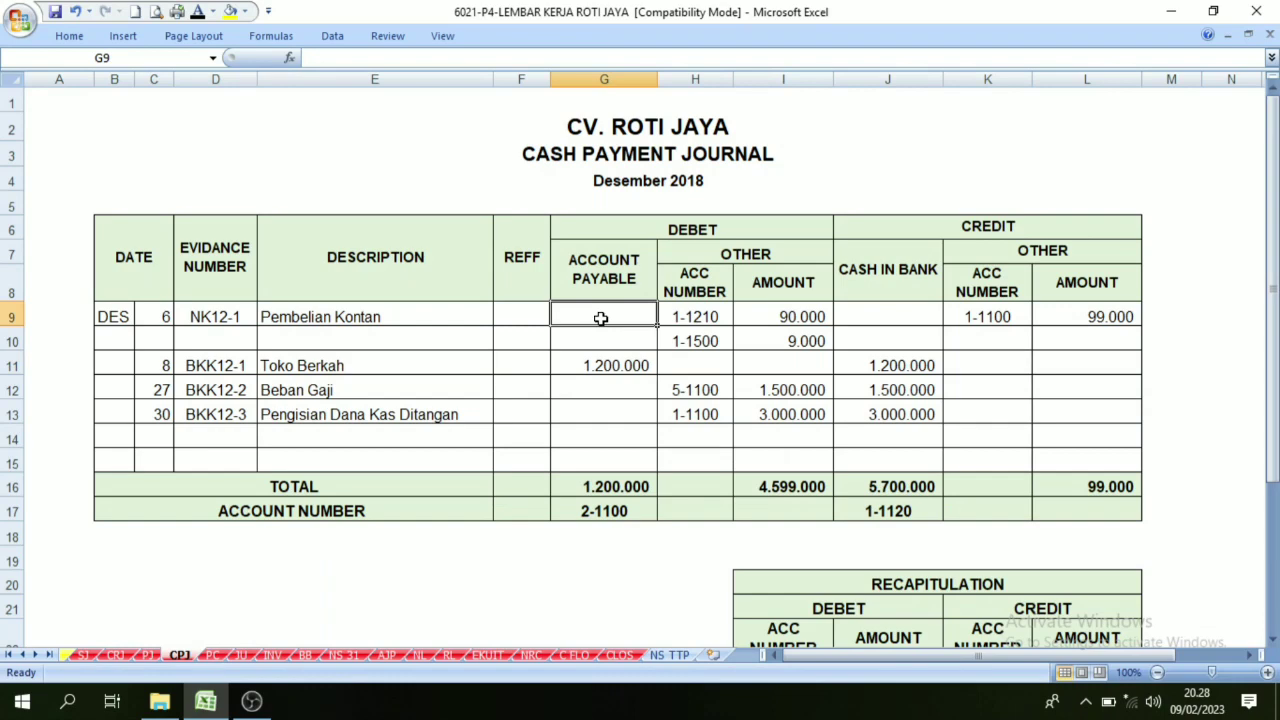
pyautogui.click(696, 394)
pyautogui.click(762, 392)
pyautogui.click(922, 430)
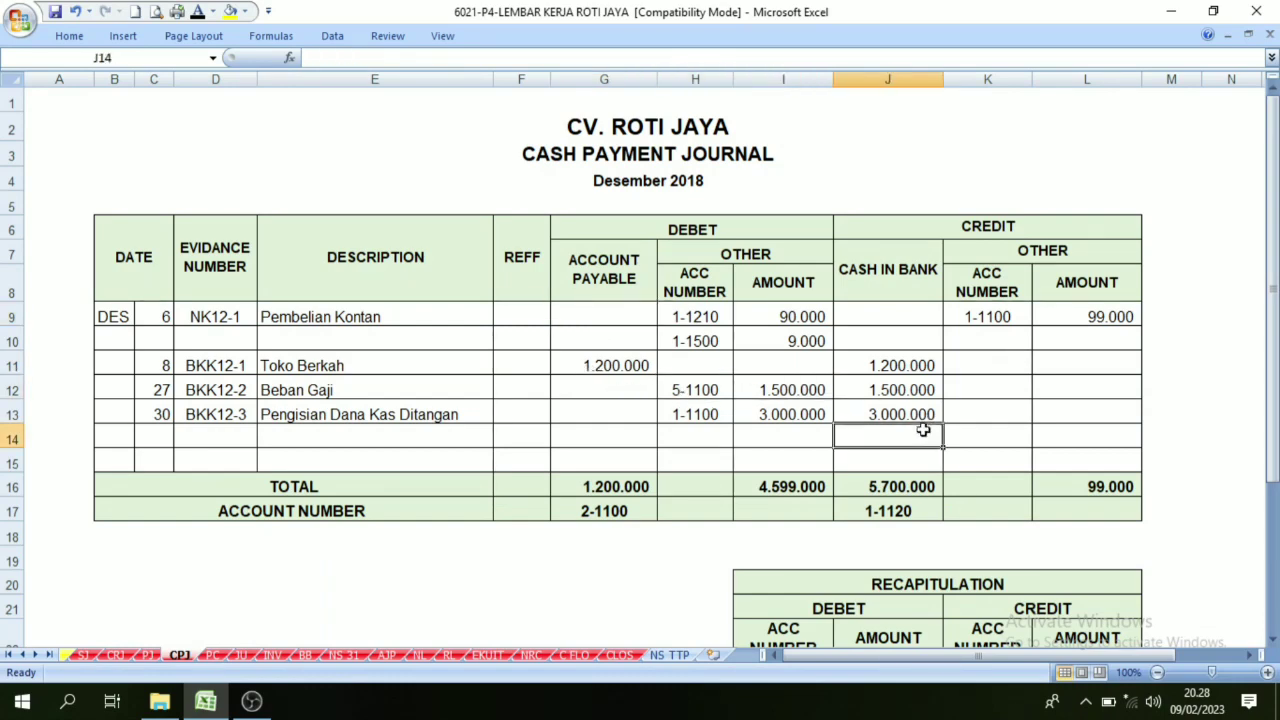
pyautogui.click(918, 414)
pyautogui.click(910, 288)
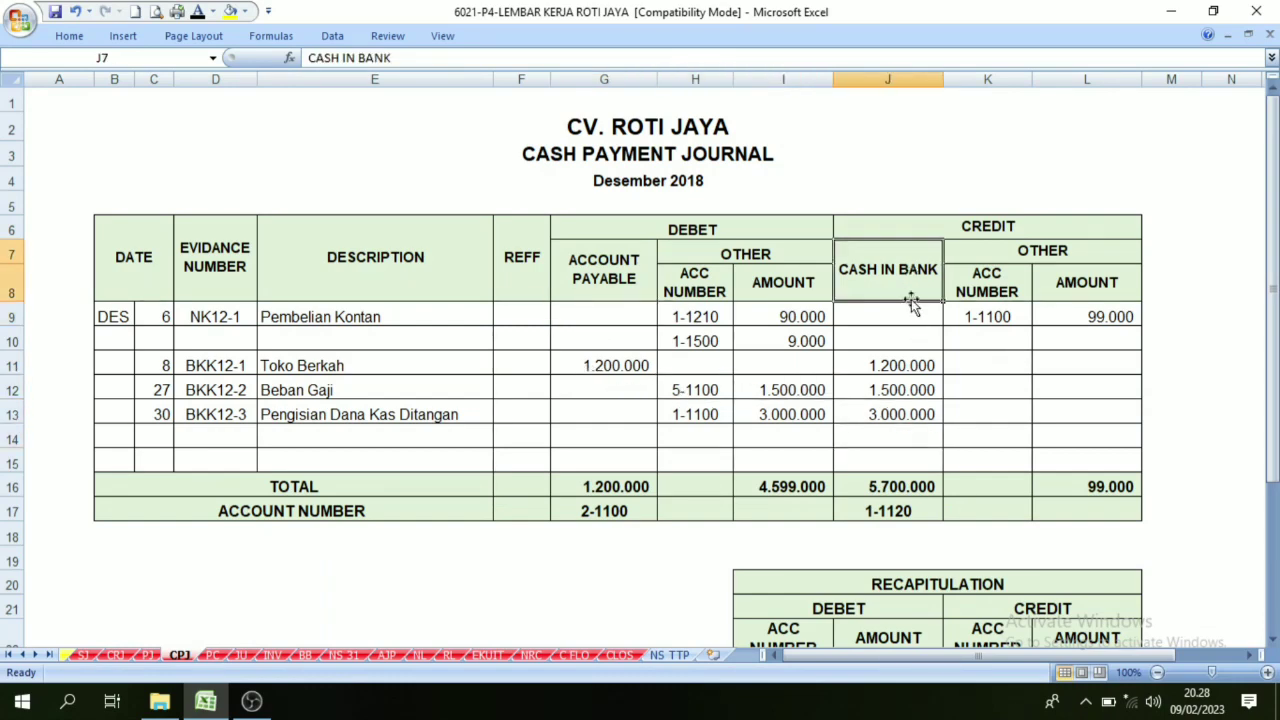
# Examine the Pengisian Dana Kas Ditangan entry's date, description and cash in bank amount in the cash payment journal.
pyautogui.click(900, 413)
pyautogui.click(387, 418)
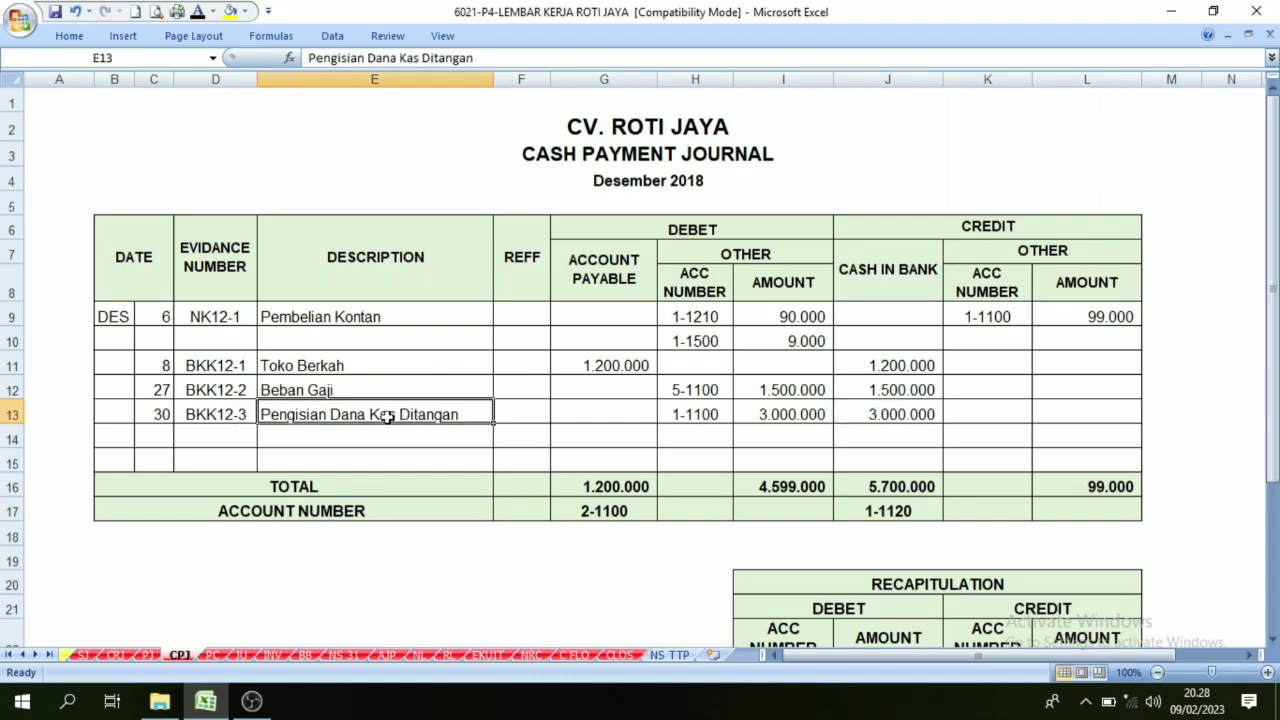
pyautogui.click(887, 418)
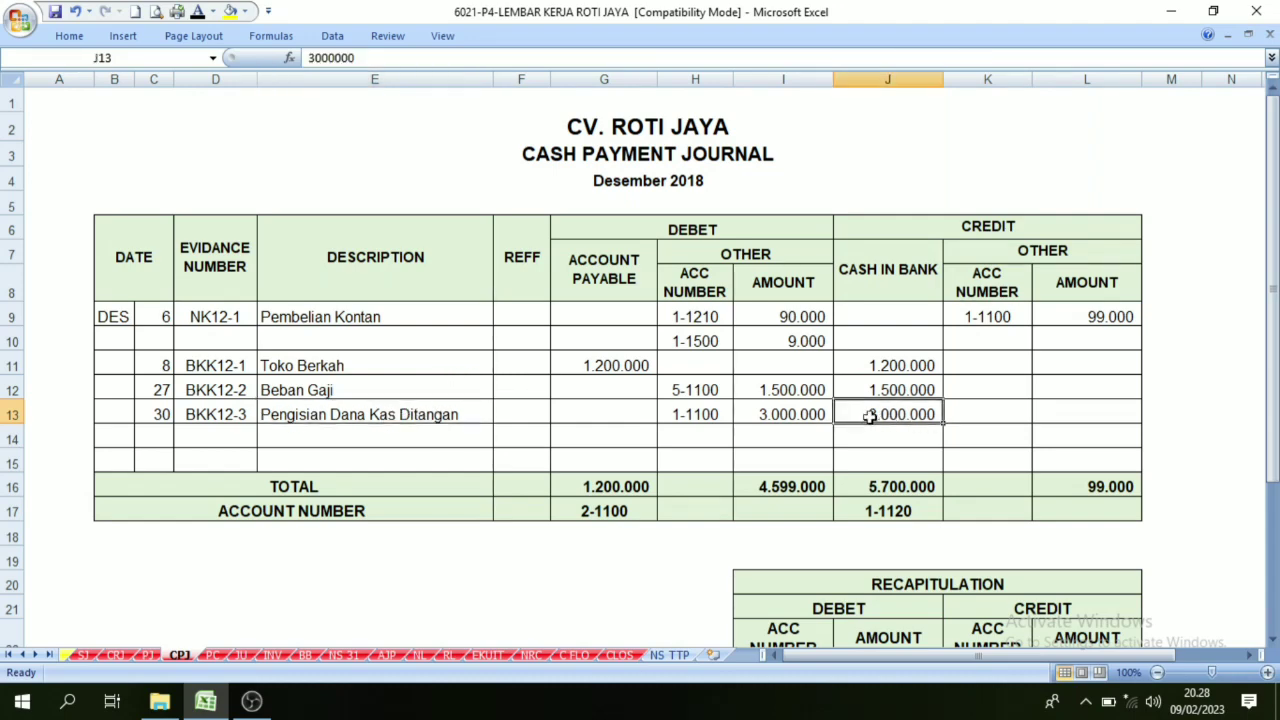
pyautogui.click(426, 418)
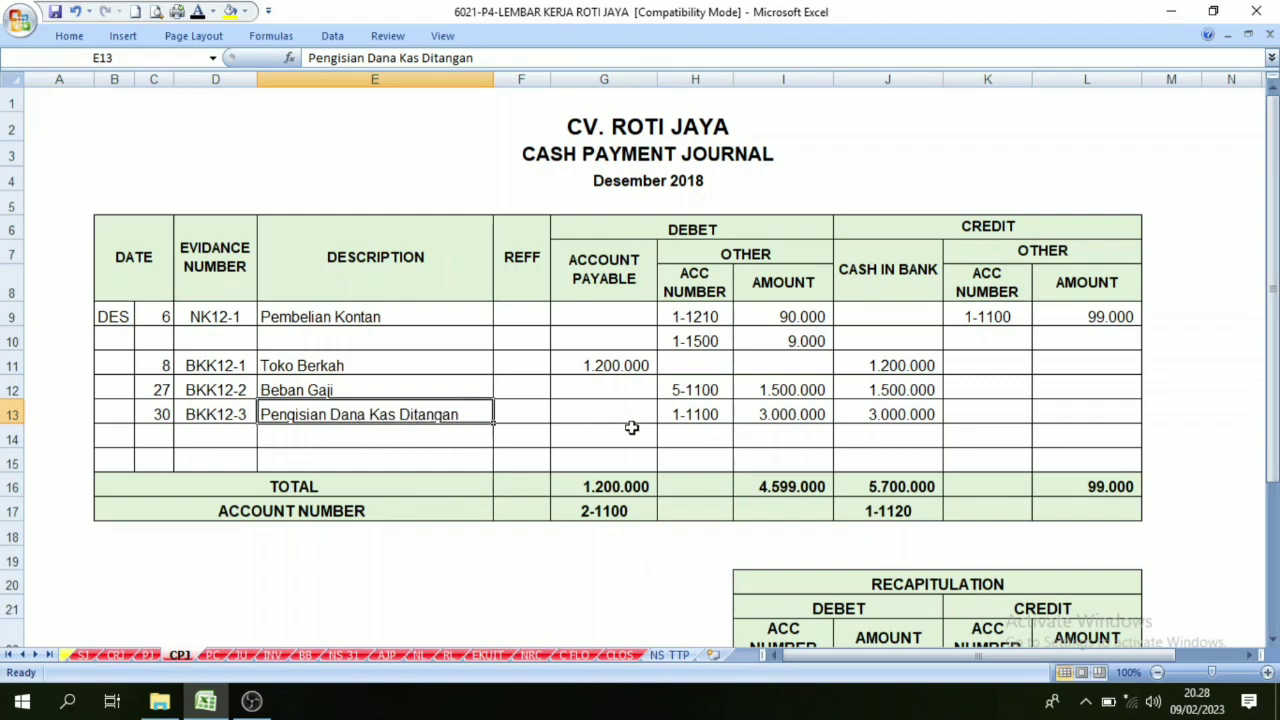
pyautogui.click(871, 414)
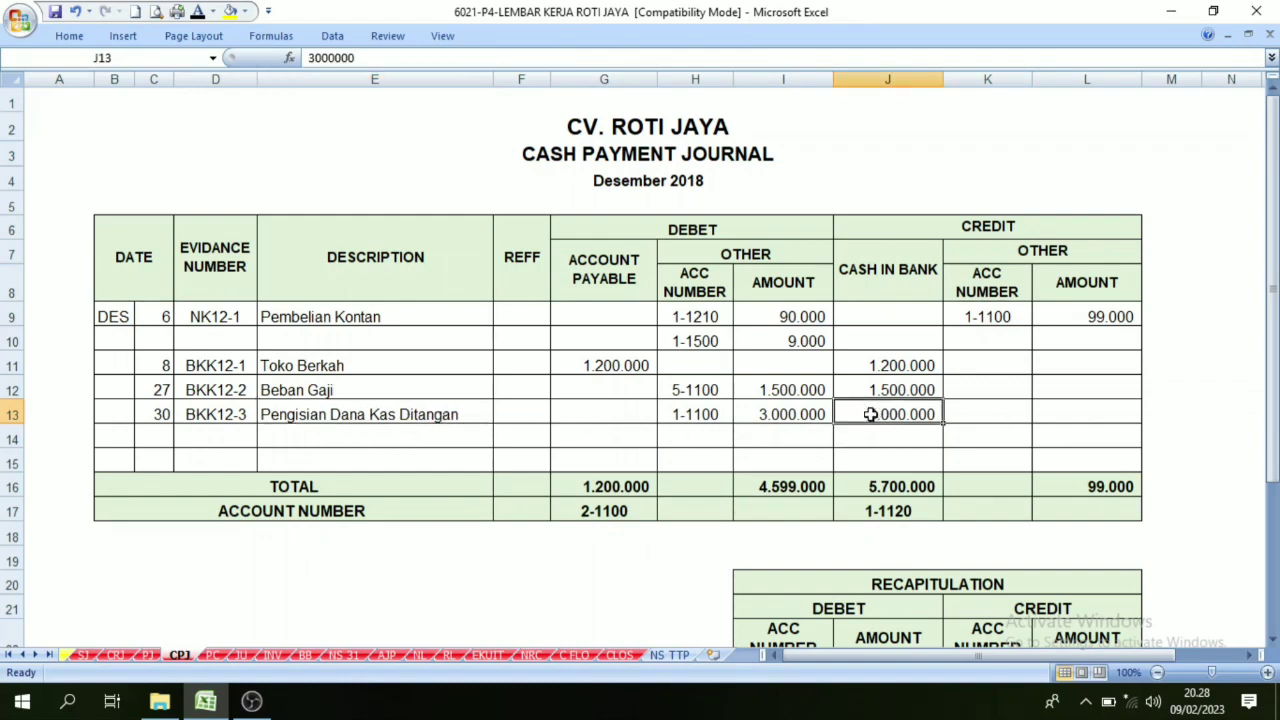
pyautogui.click(363, 412)
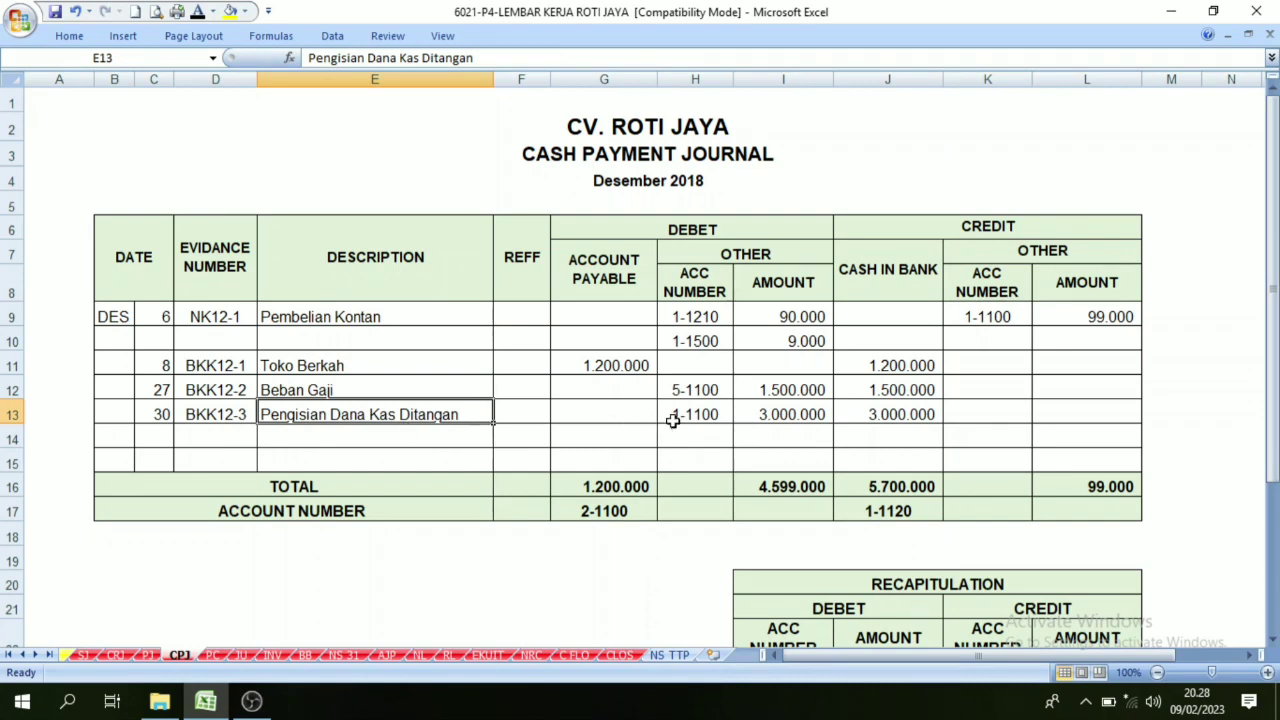
pyautogui.click(891, 416)
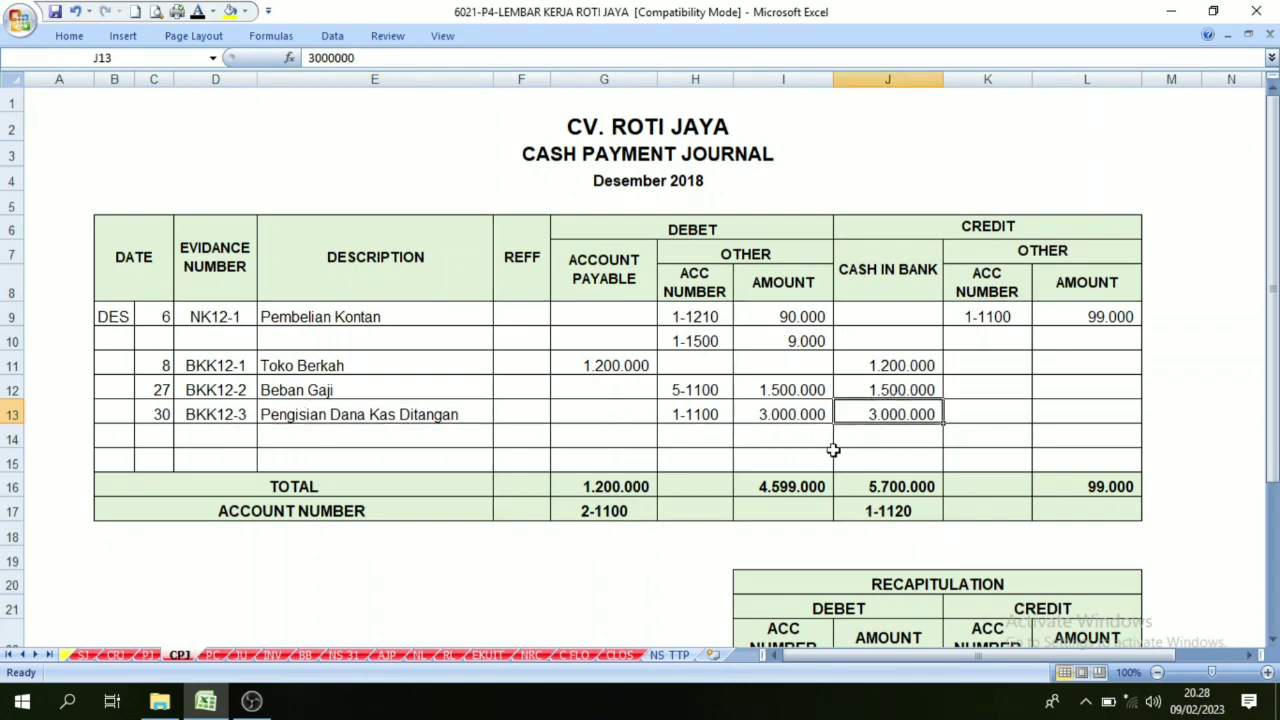
pyautogui.click(163, 416)
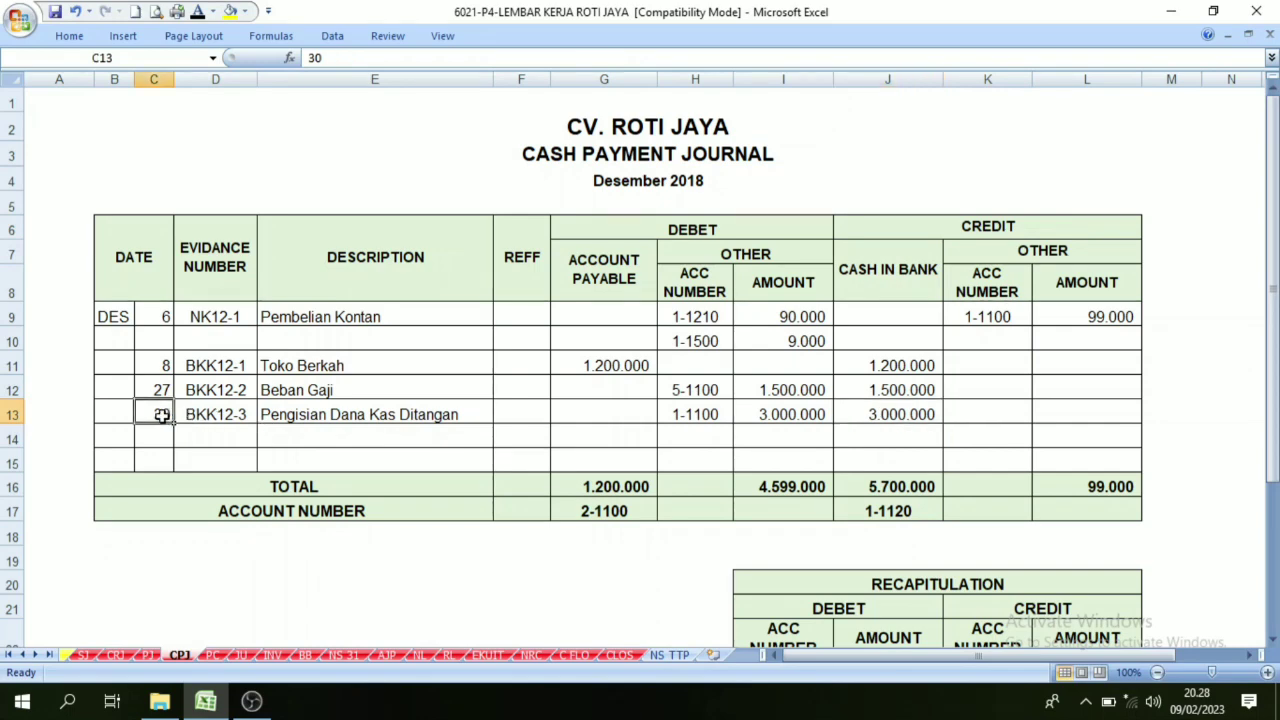
pyautogui.click(396, 421)
pyautogui.click(889, 413)
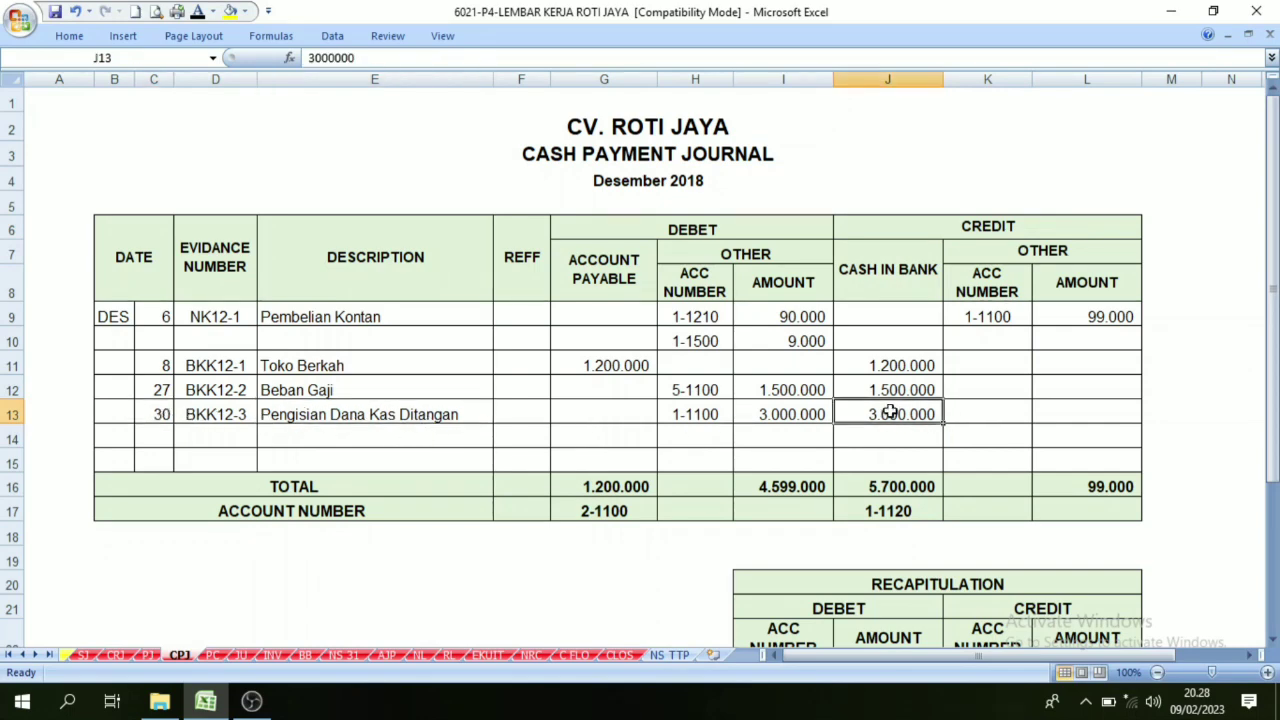
# Compare the report's operating Pengeluaran items with the debit and cash in bank sides of the journal's Pengisian Dana Kas Ditangan entry.
pyautogui.click(576, 655)
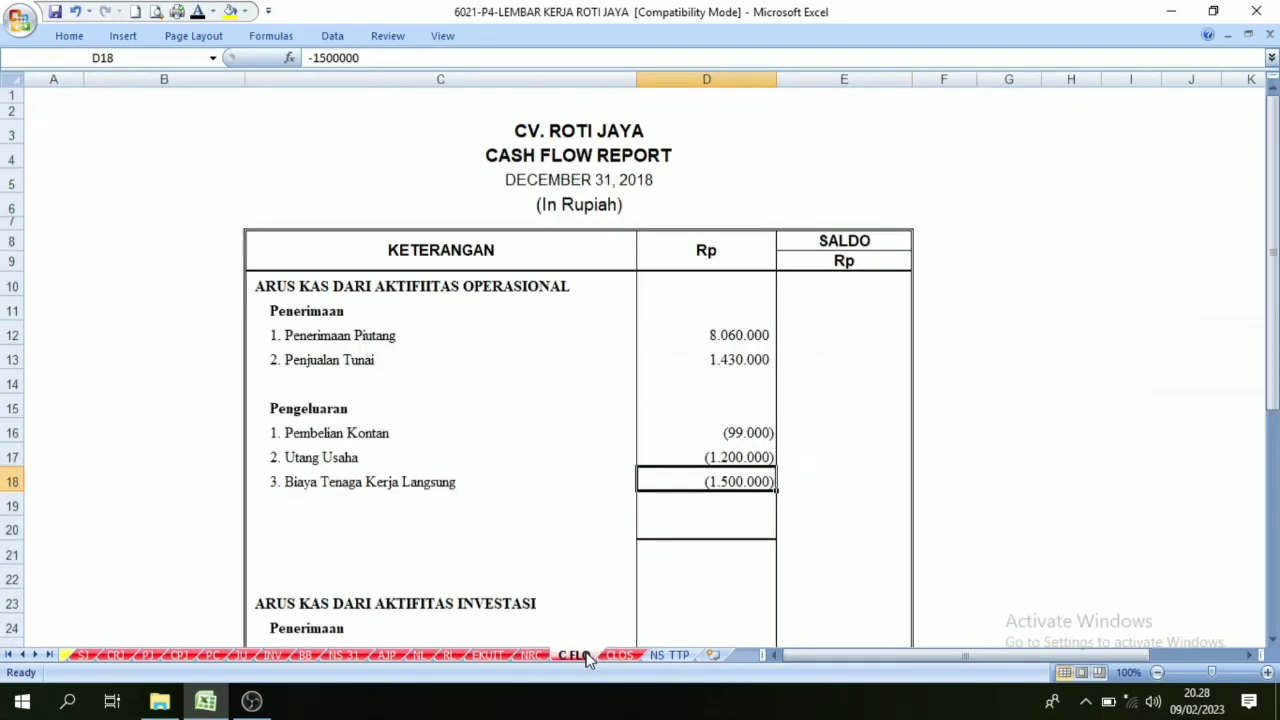
pyautogui.scroll(-1, 383, 405)
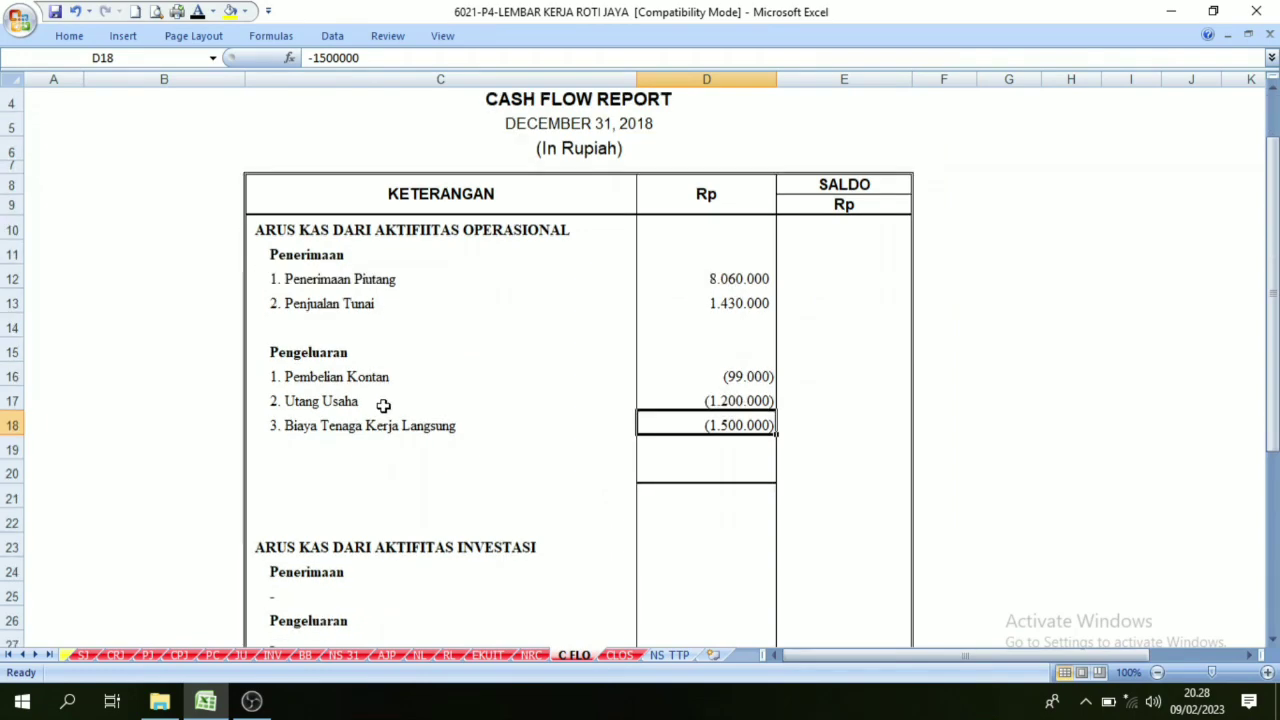
pyautogui.click(178, 656)
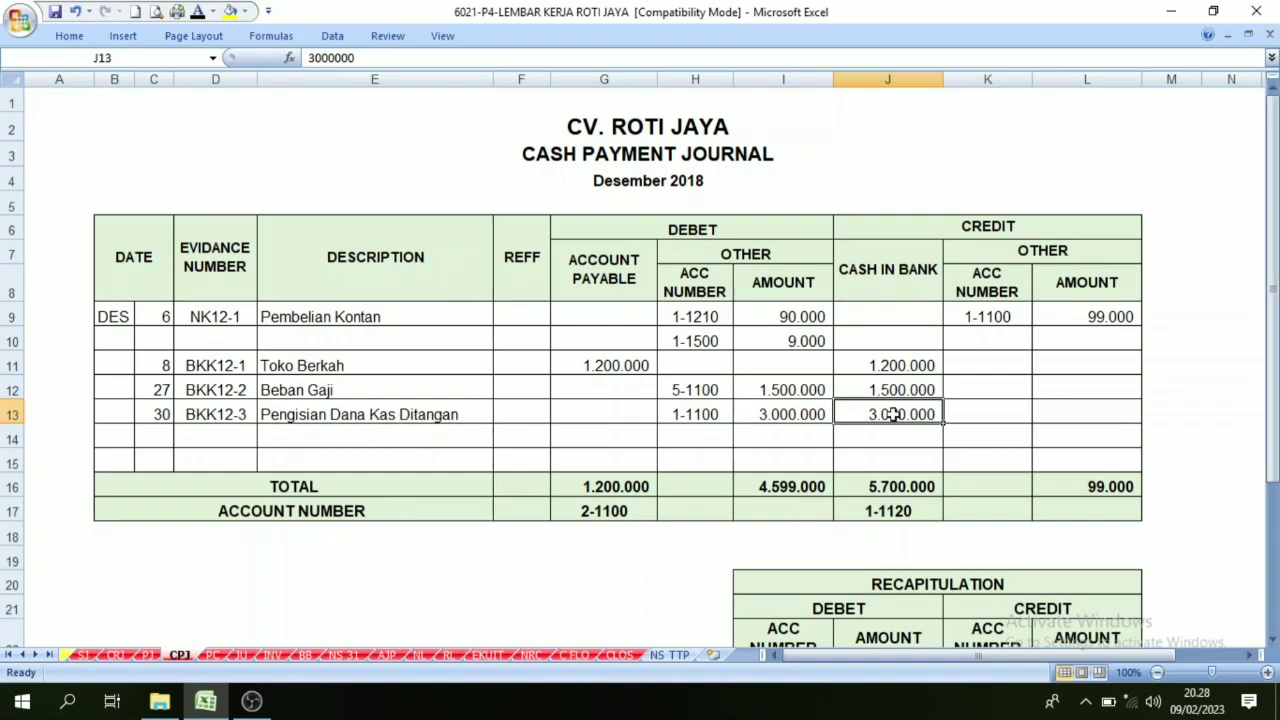
pyautogui.moveTo(685, 414); pyautogui.dragTo(901, 421)
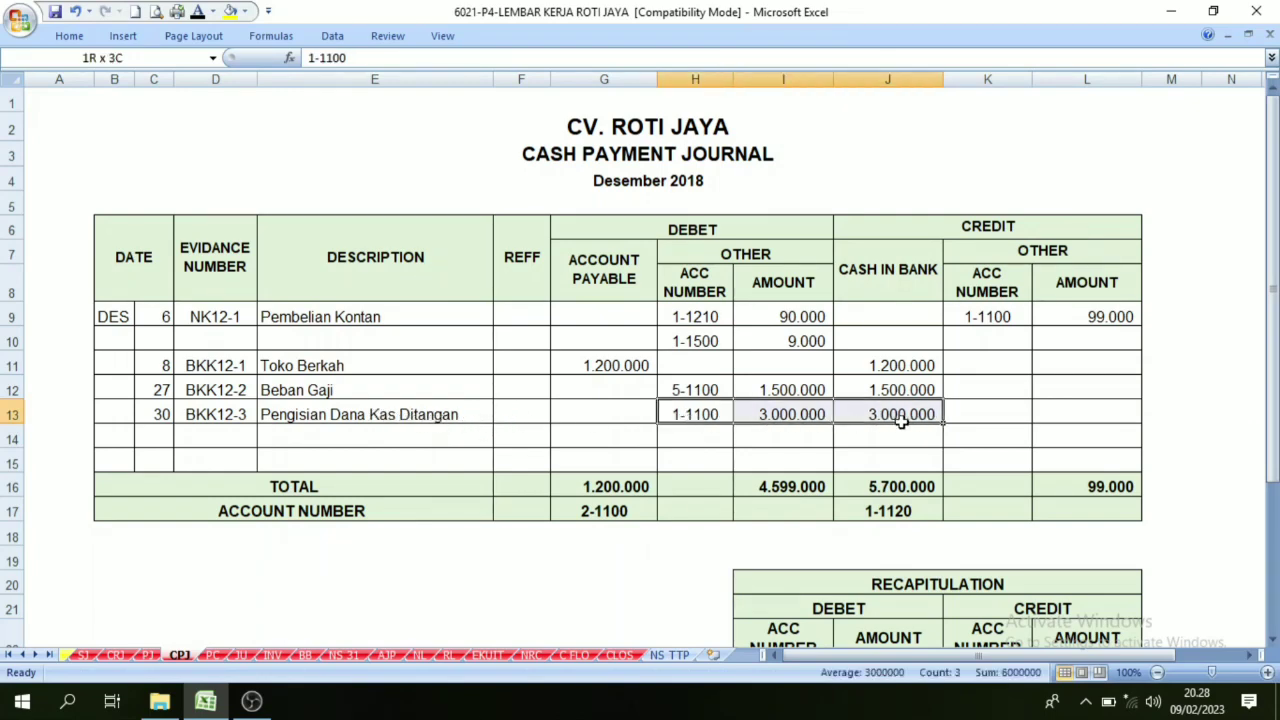
pyautogui.click(794, 443)
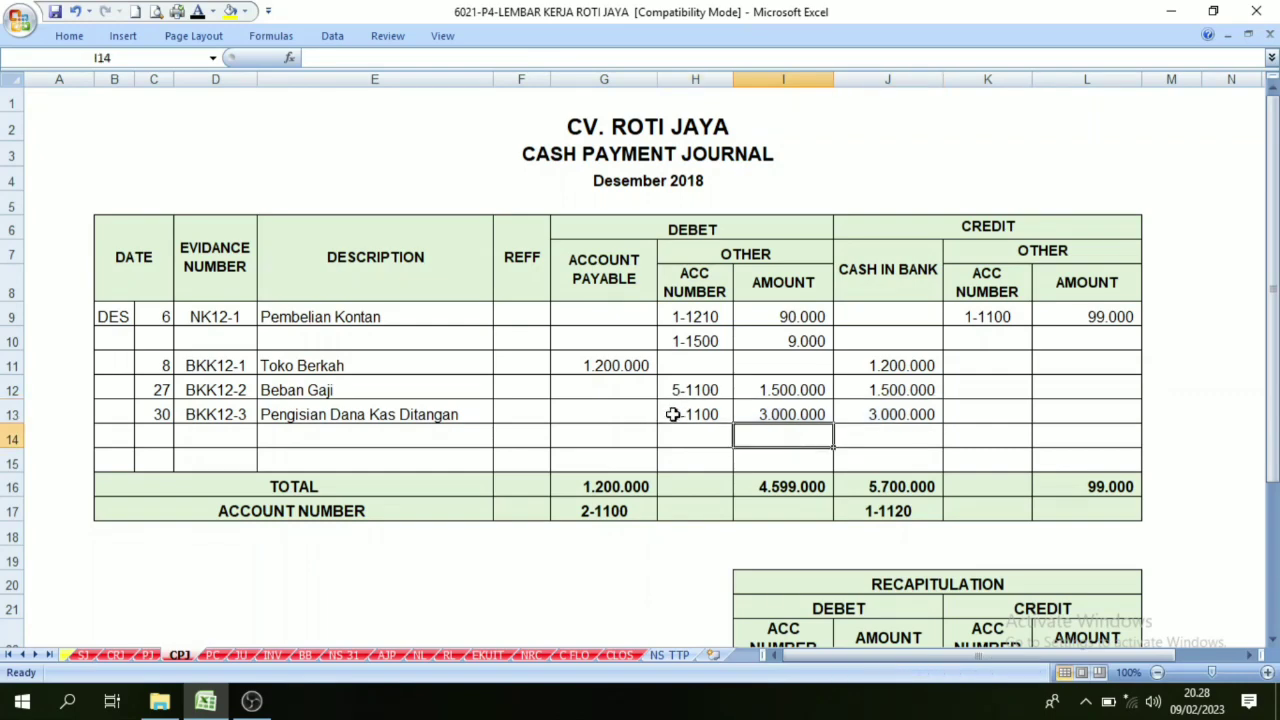
# Check the cash payment journal's Pengisian Dana Kas Ditangan entry against the cash flow report's operating, investing and financing sections.
pyautogui.moveTo(673, 414); pyautogui.dragTo(874, 421)
pyautogui.click(870, 456)
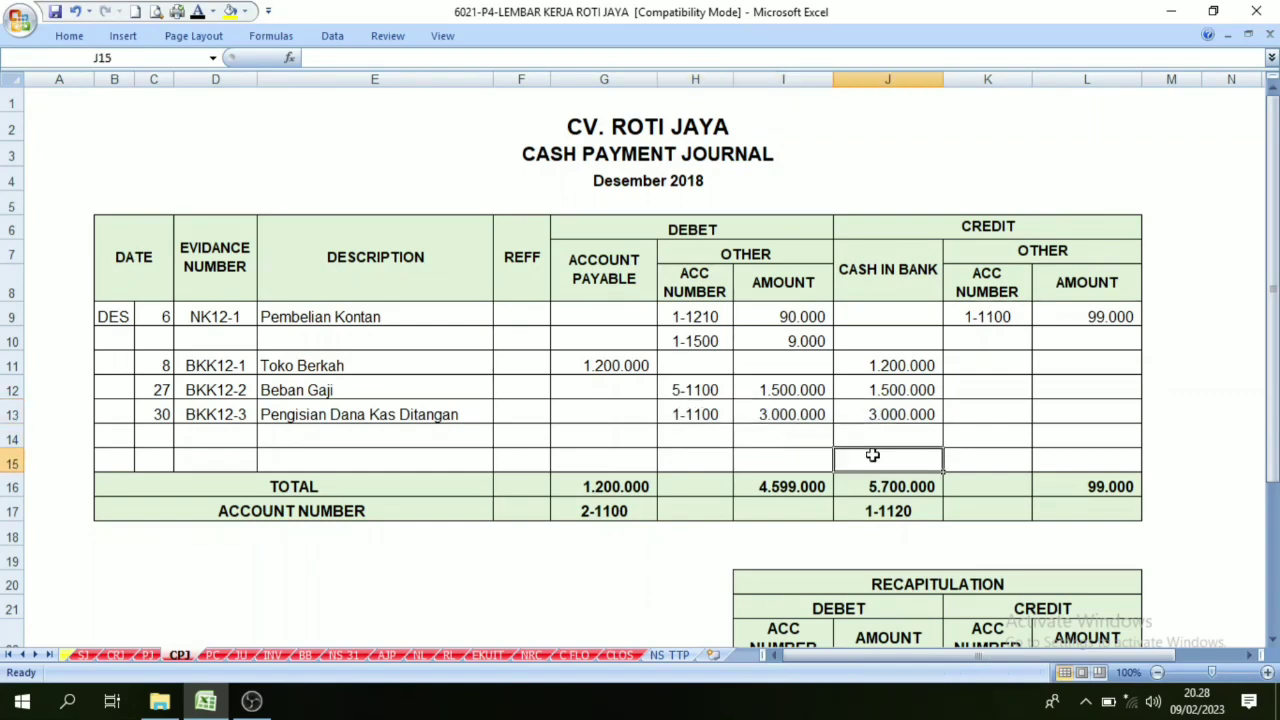
pyautogui.click(810, 420)
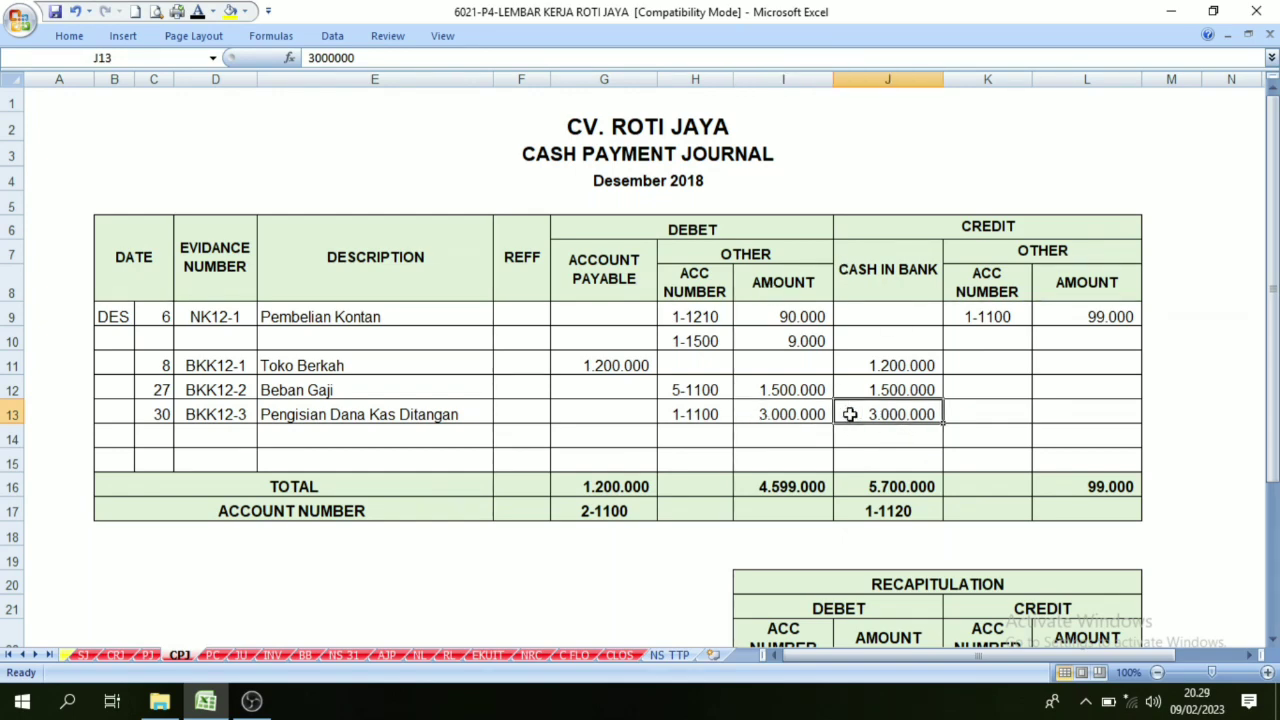
pyautogui.click(595, 655)
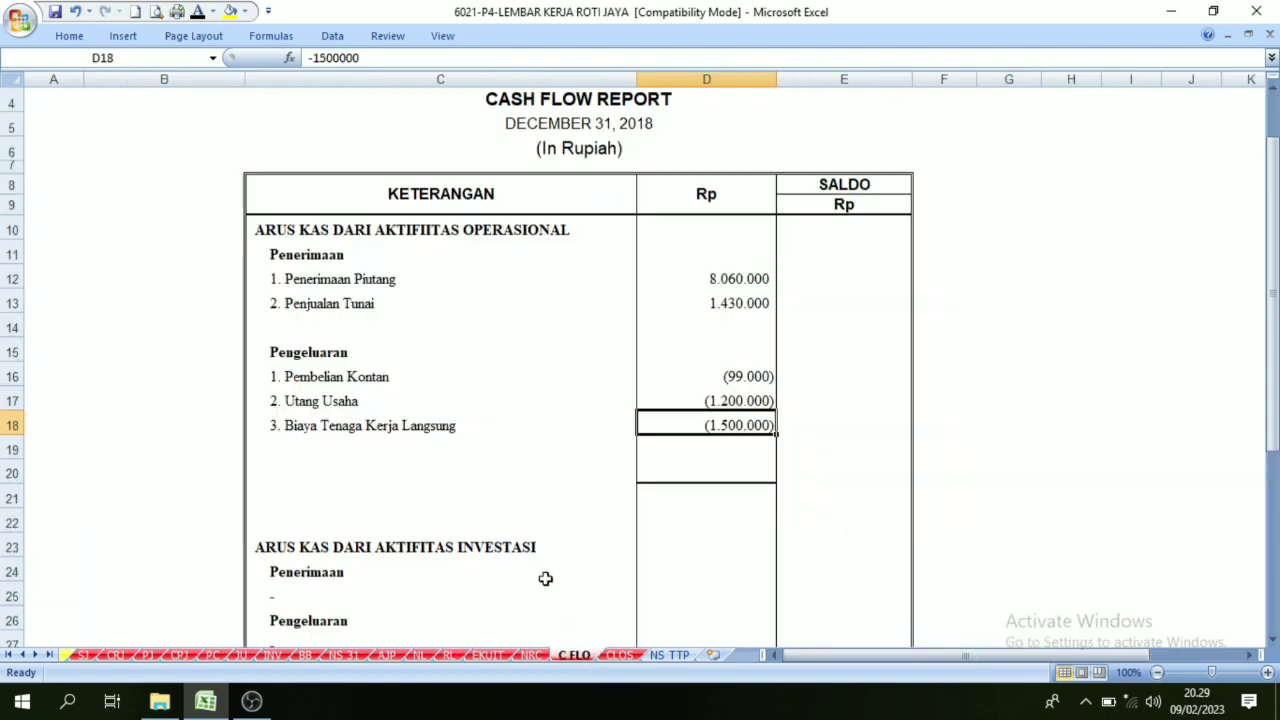
pyautogui.scroll(-2, 480, 420)
pyautogui.scroll(-2, 489, 436)
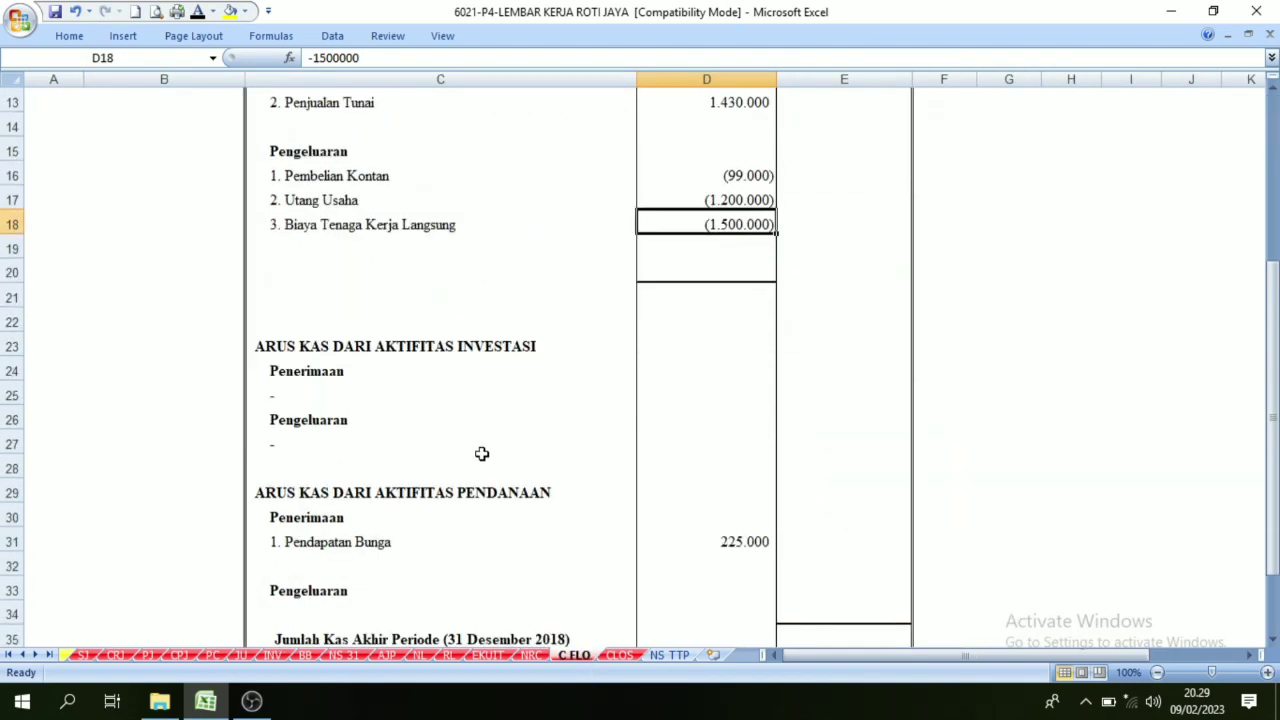
pyautogui.scroll(-1, 456, 518)
pyautogui.scroll(4, 456, 518)
pyautogui.click(179, 655)
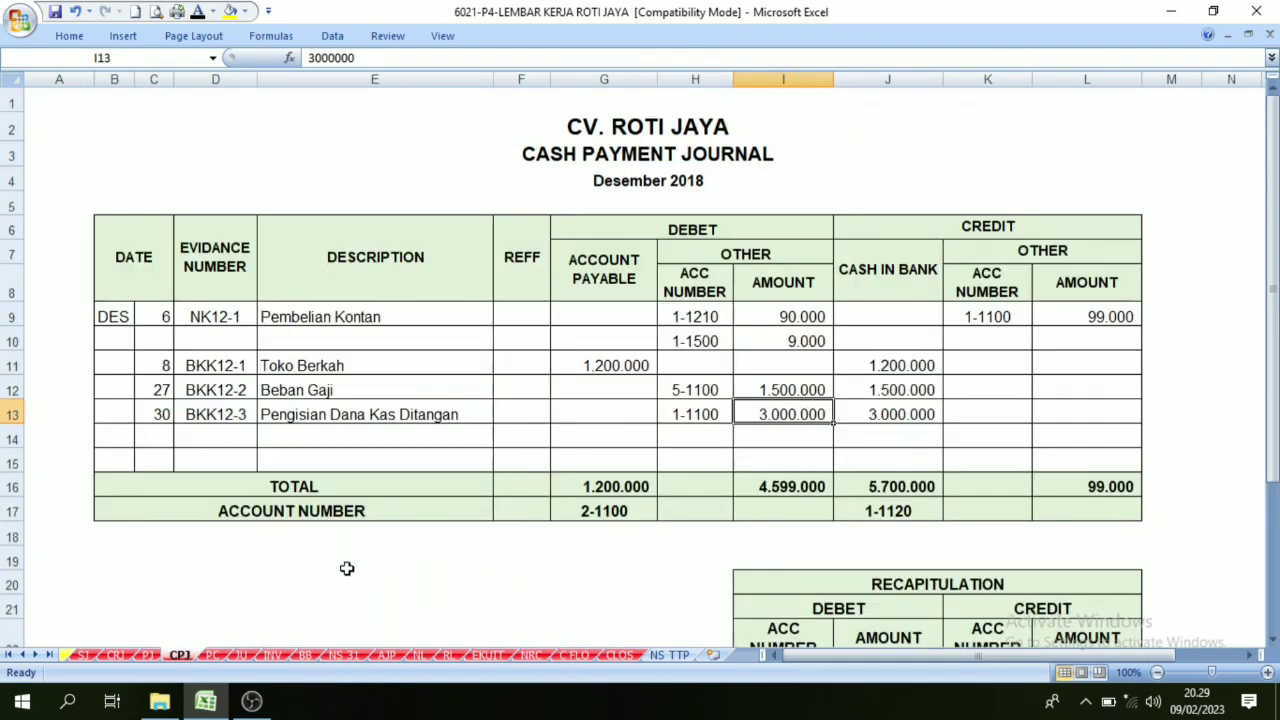
# Examine the Biaya Listrik entry's description, amount and Hutang Beban account in the petty cash journal.
pyautogui.click(210, 655)
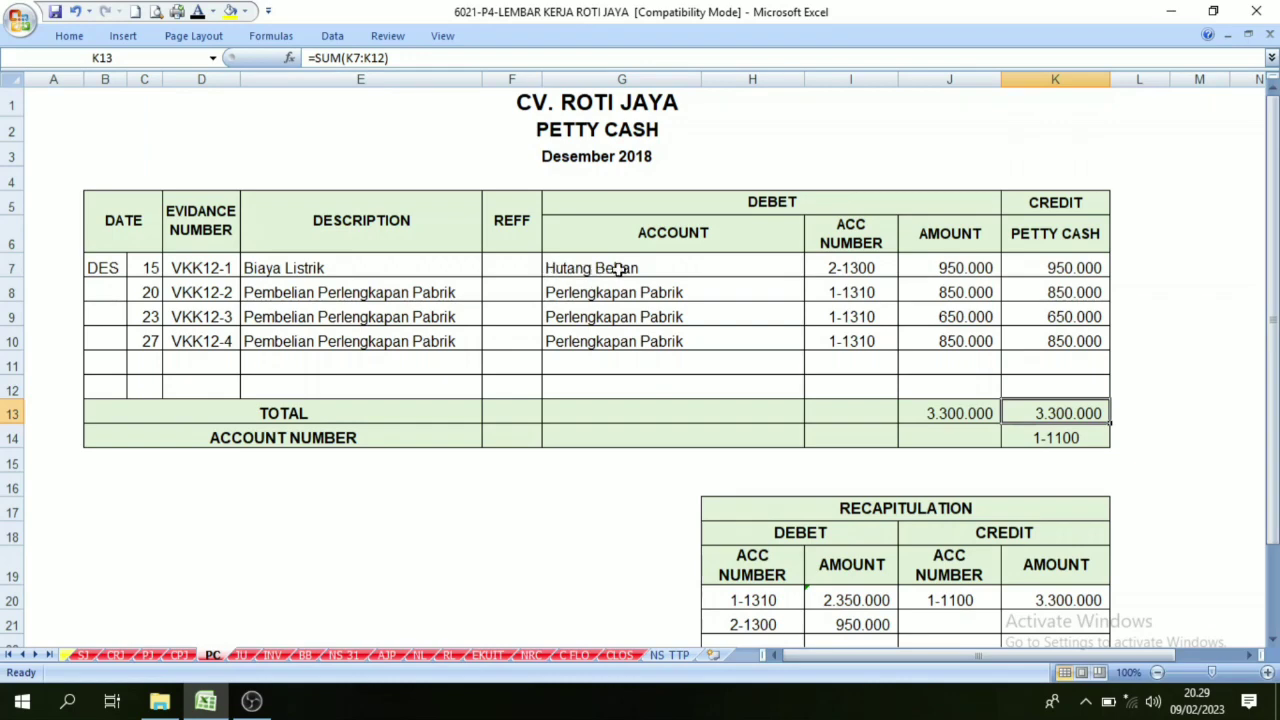
pyautogui.click(355, 271)
pyautogui.click(975, 270)
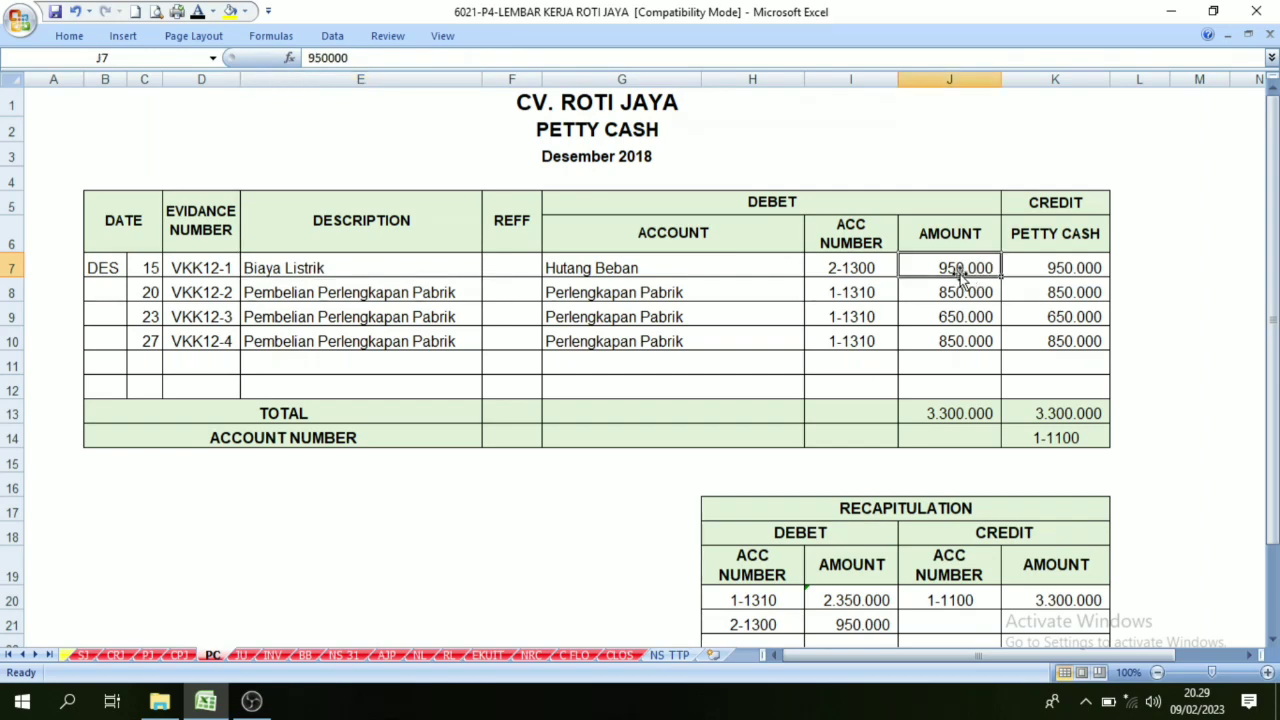
pyautogui.click(600, 266)
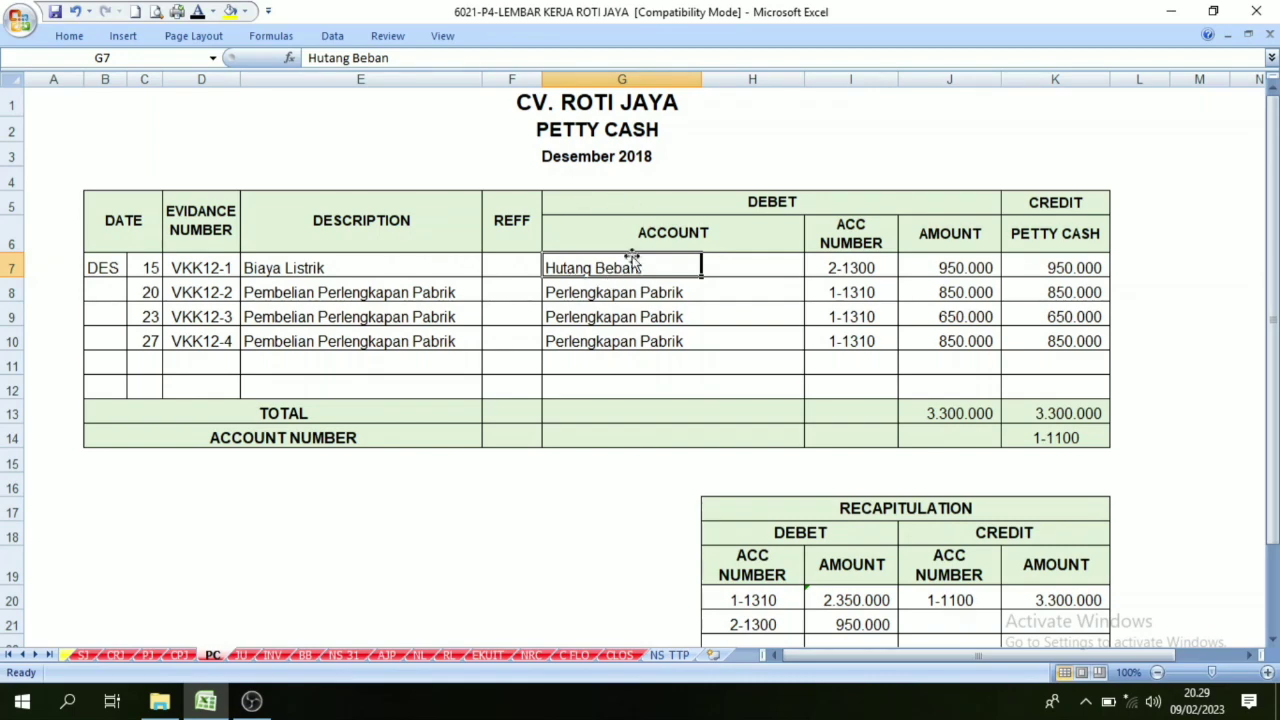
# Make the hidden label "4. Utang Beban" in C19 and its petty cash amount in D19 of the cash flow report readable in black.
pyautogui.click(577, 655)
pyautogui.click(292, 450)
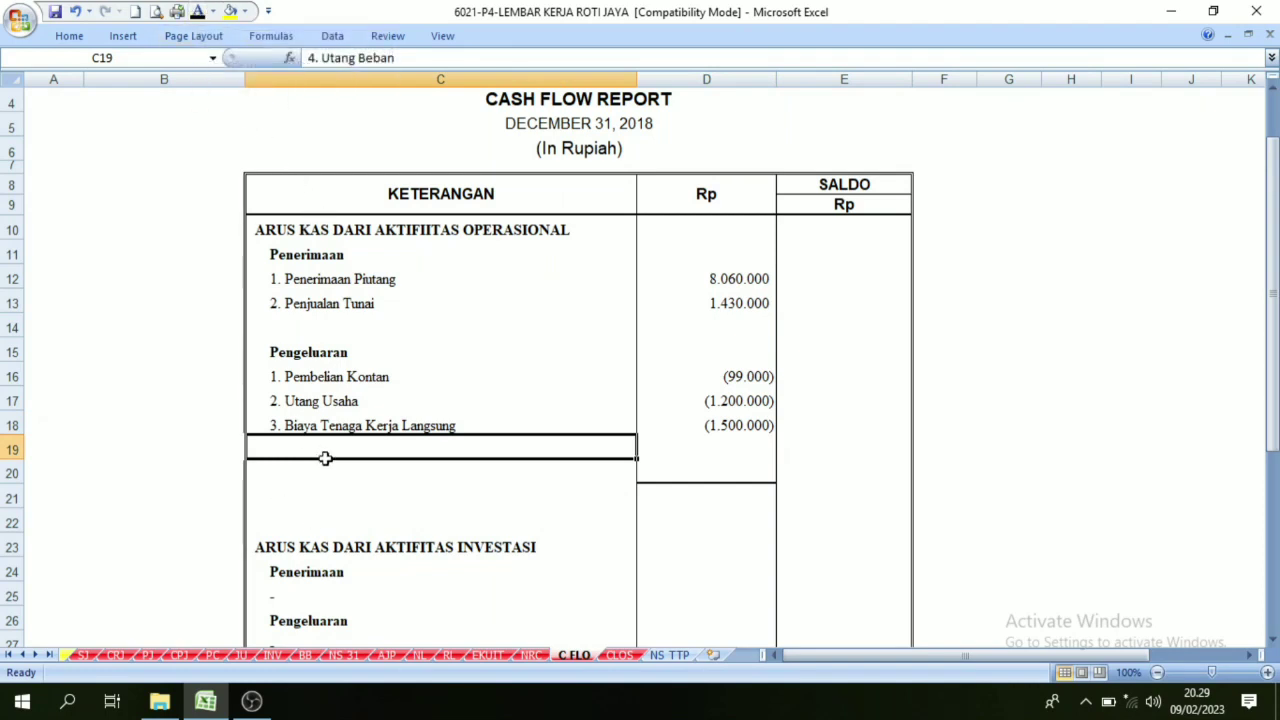
pyautogui.click(198, 11)
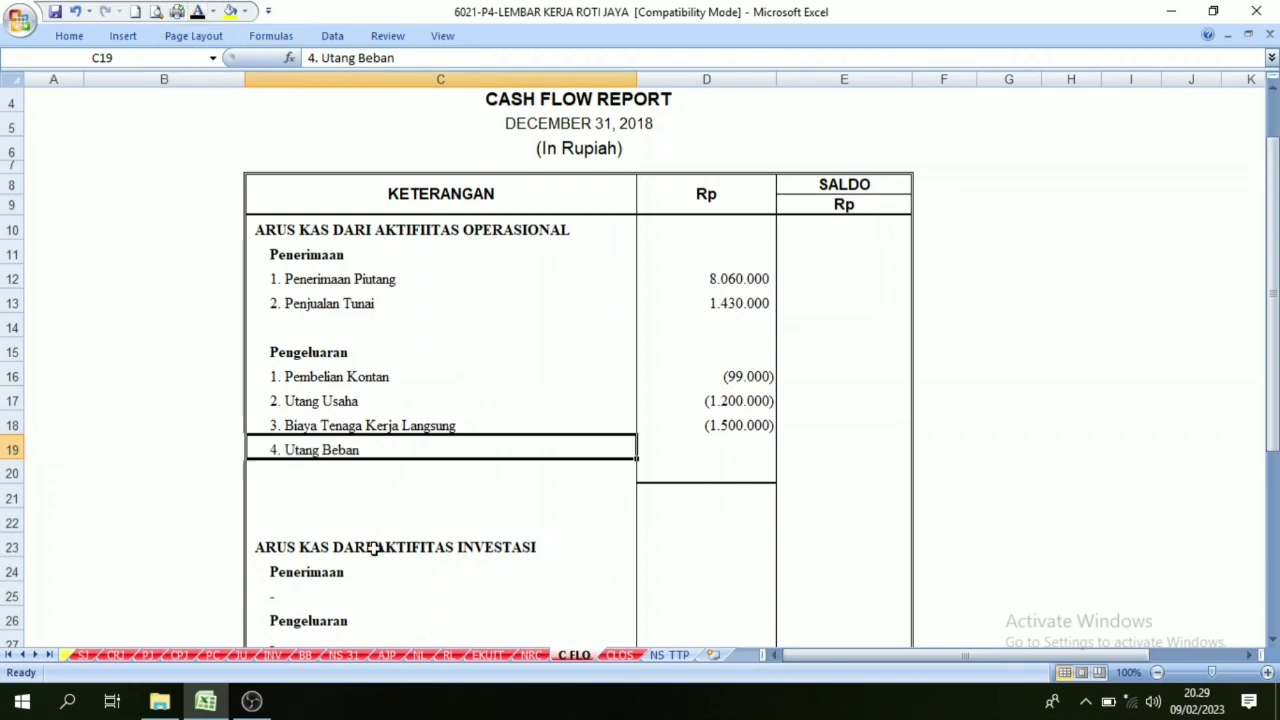
pyautogui.click(720, 451)
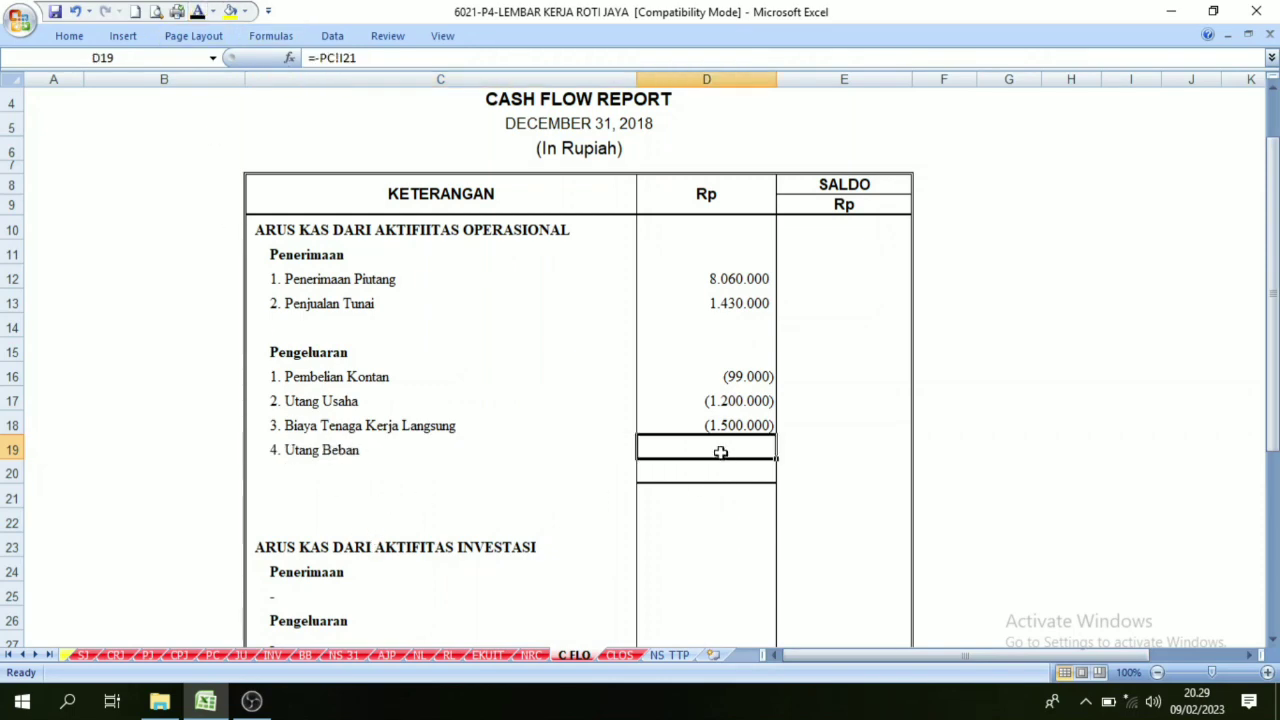
pyautogui.click(215, 655)
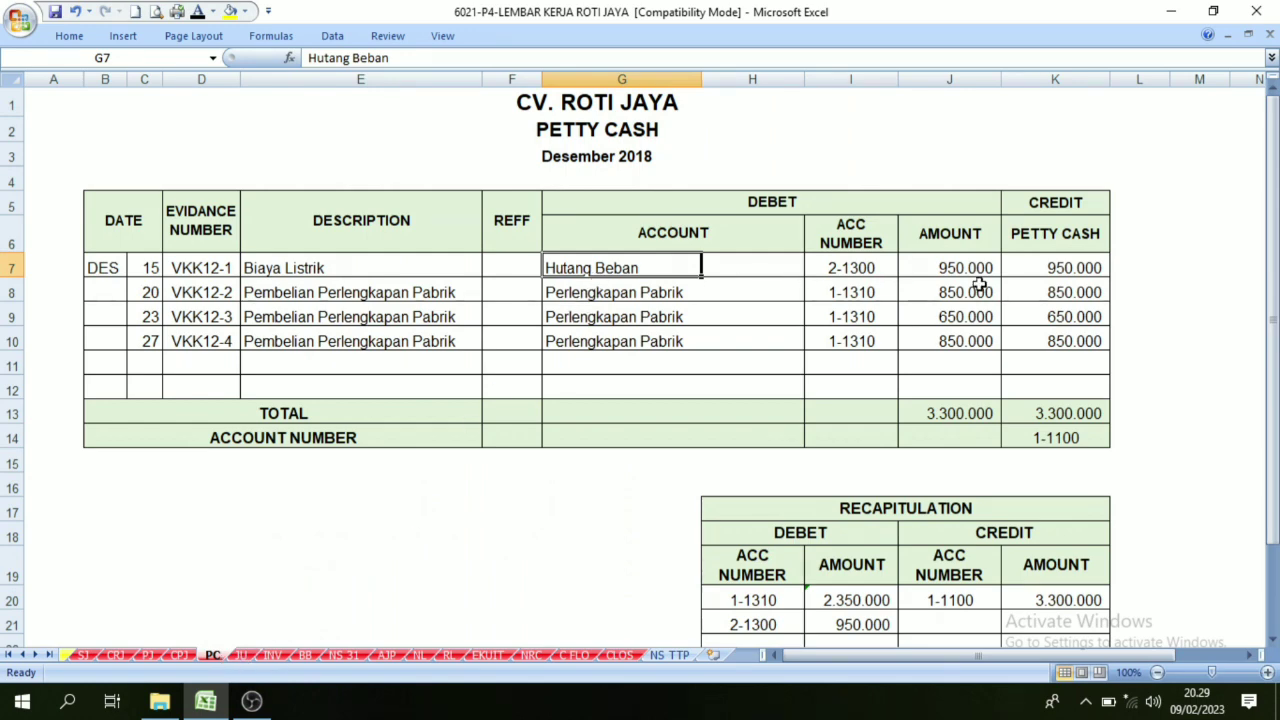
pyautogui.click(578, 655)
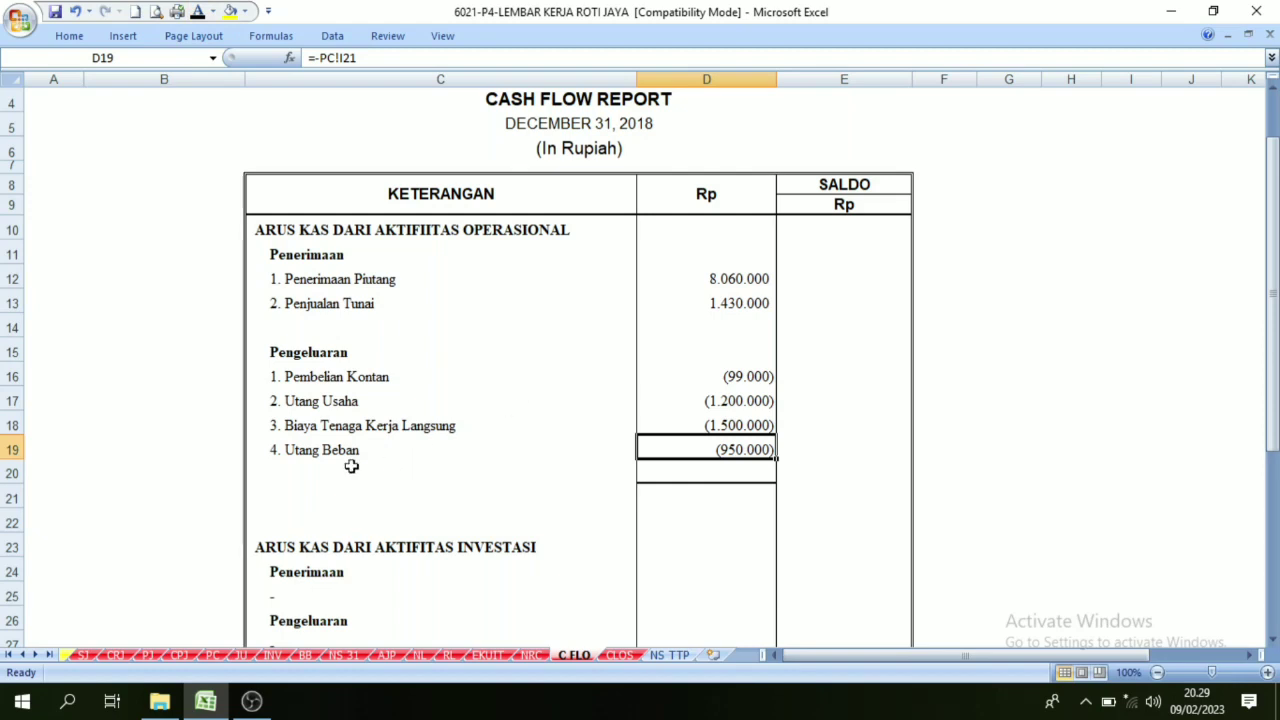
# Trace the petty cash Perlengkapan Pabrik entries and make the report's hidden label "5. Pembelian Perlengkapan Pabrik" in C20 and its amount in D20 readable in black.
pyautogui.click(212, 655)
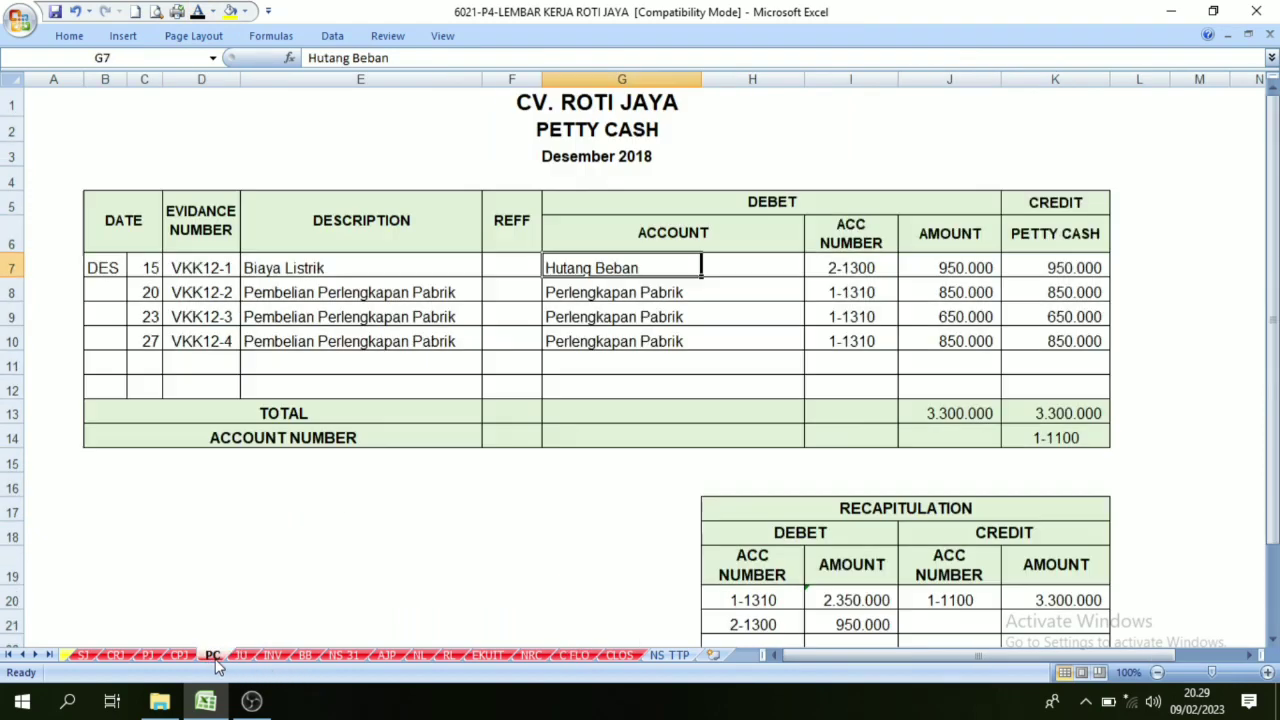
pyautogui.moveTo(622, 293); pyautogui.dragTo(626, 335)
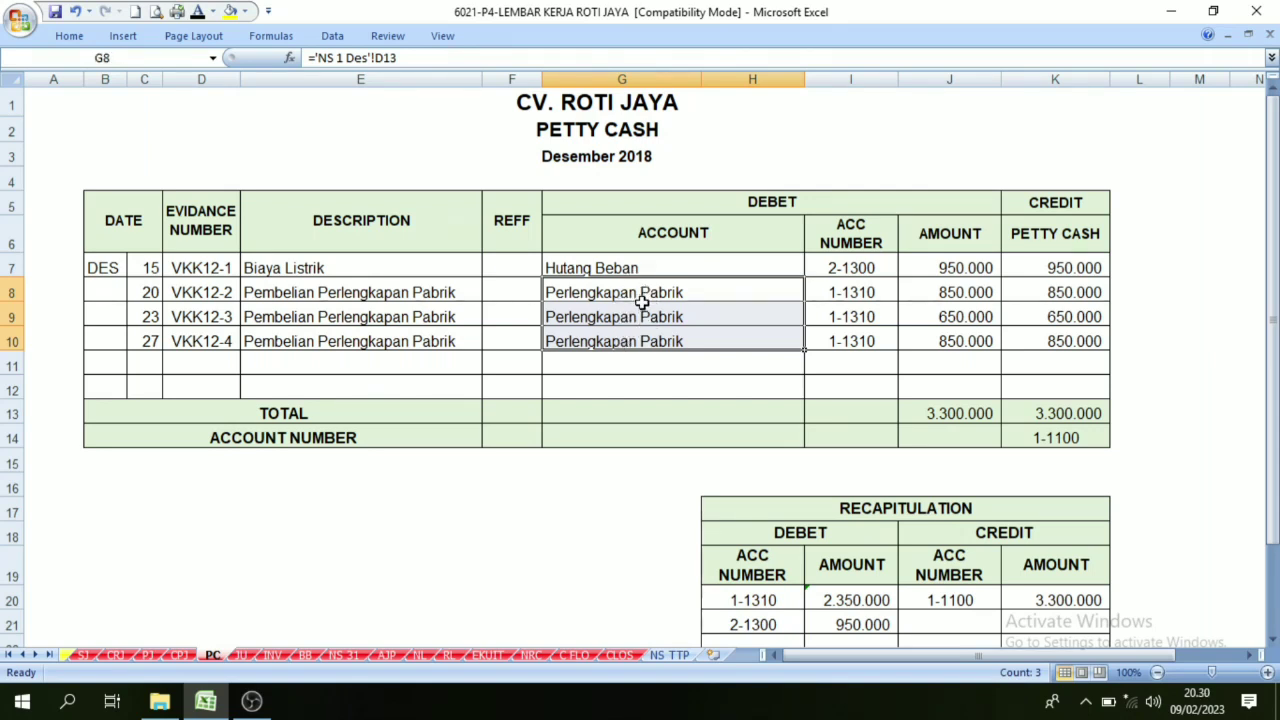
pyautogui.click(575, 655)
pyautogui.click(494, 471)
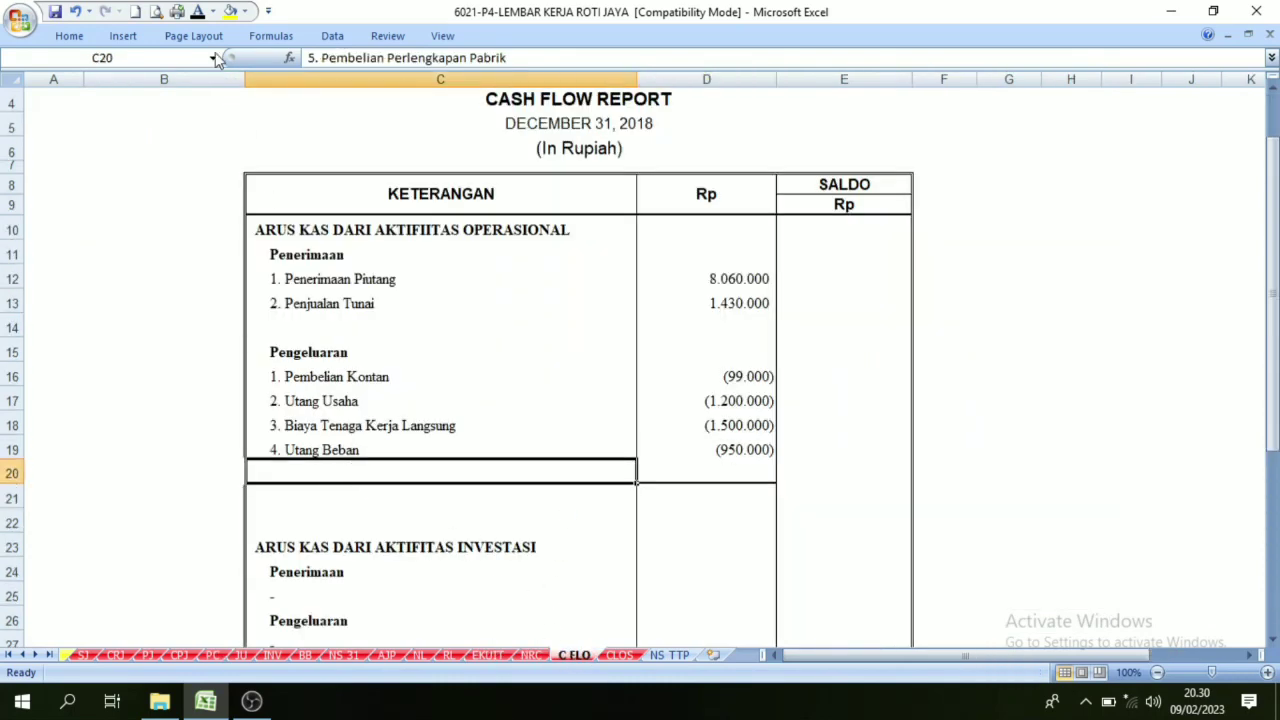
pyautogui.click(702, 477)
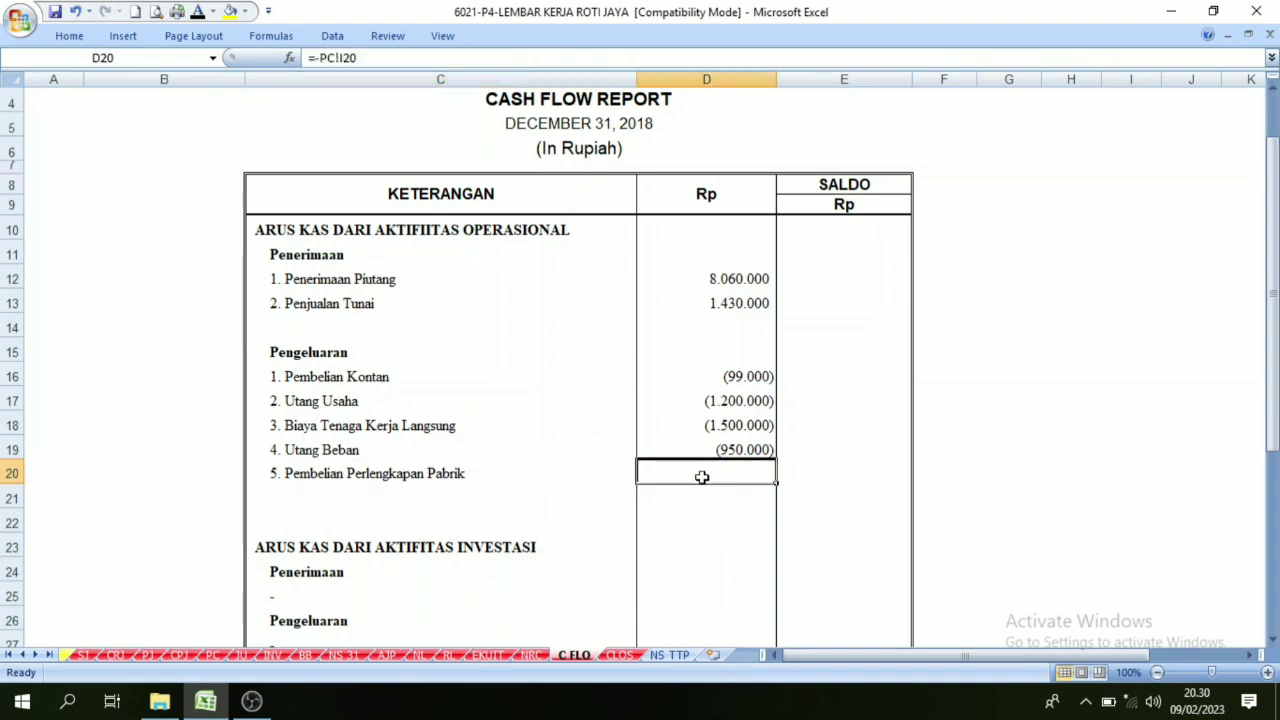
pyautogui.click(211, 655)
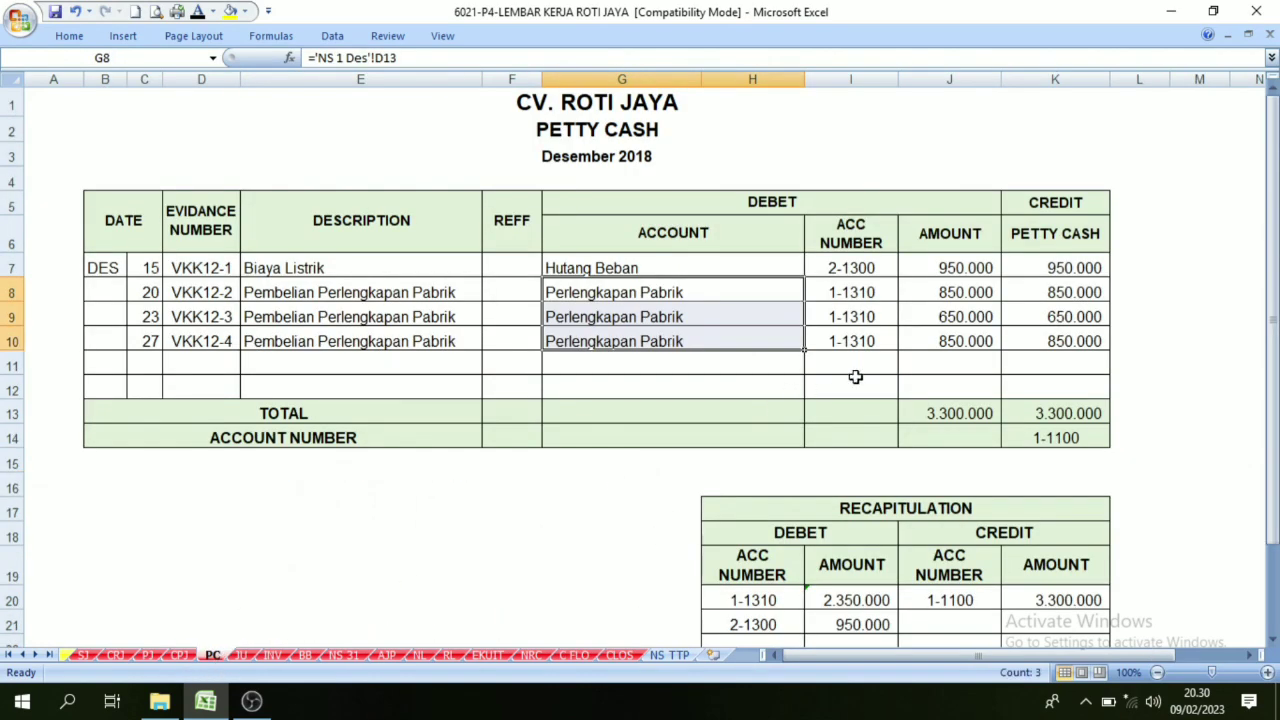
pyautogui.click(953, 292)
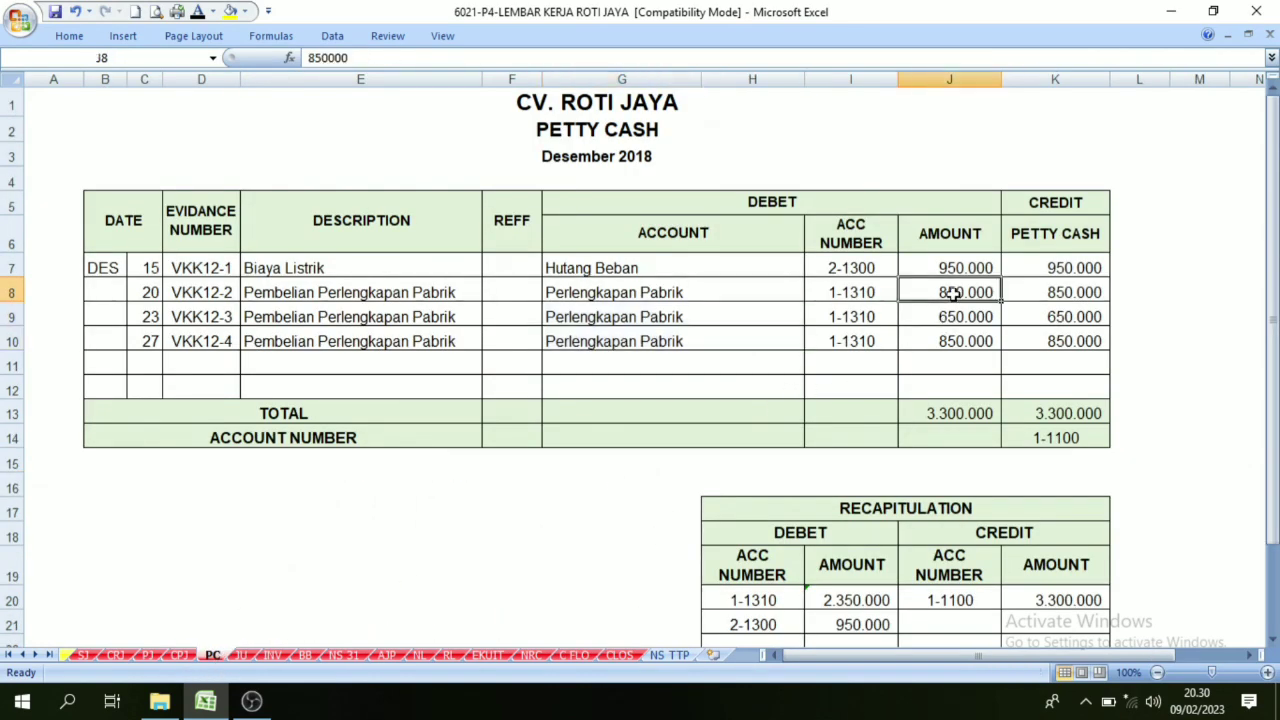
pyautogui.moveTo(953, 292); pyautogui.dragTo(953, 338)
pyautogui.click(577, 657)
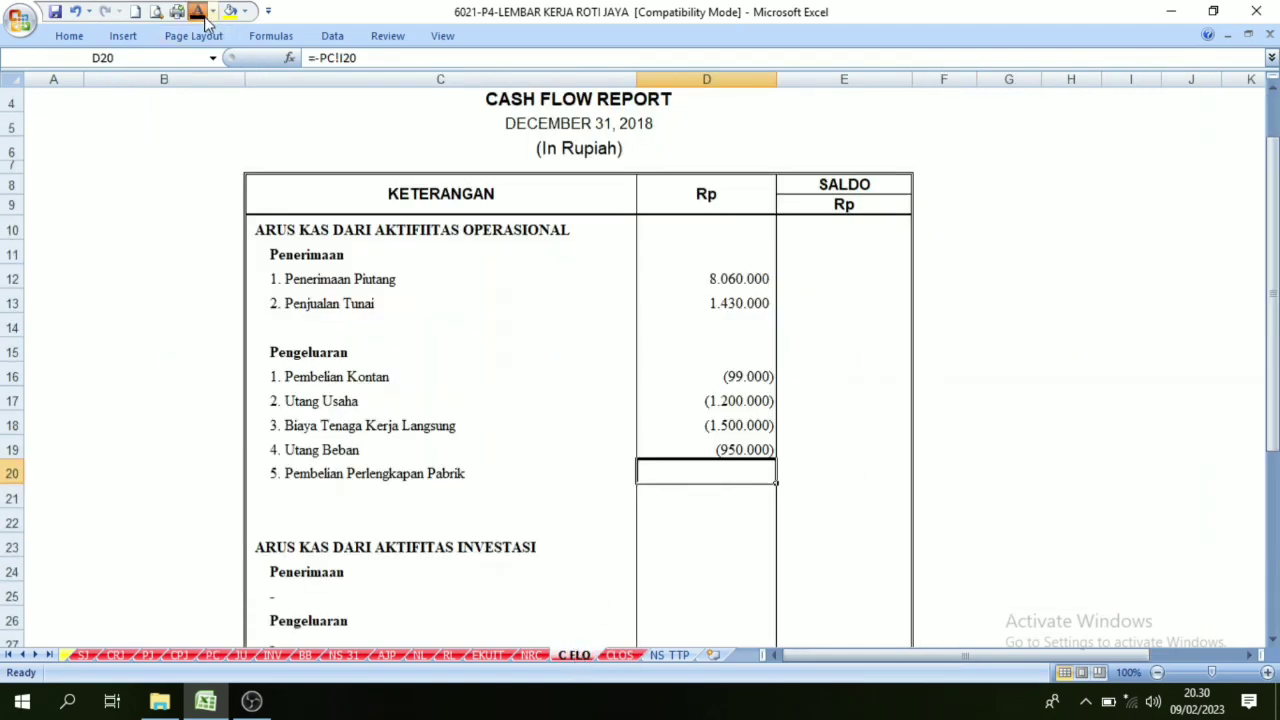
pyautogui.click(763, 500)
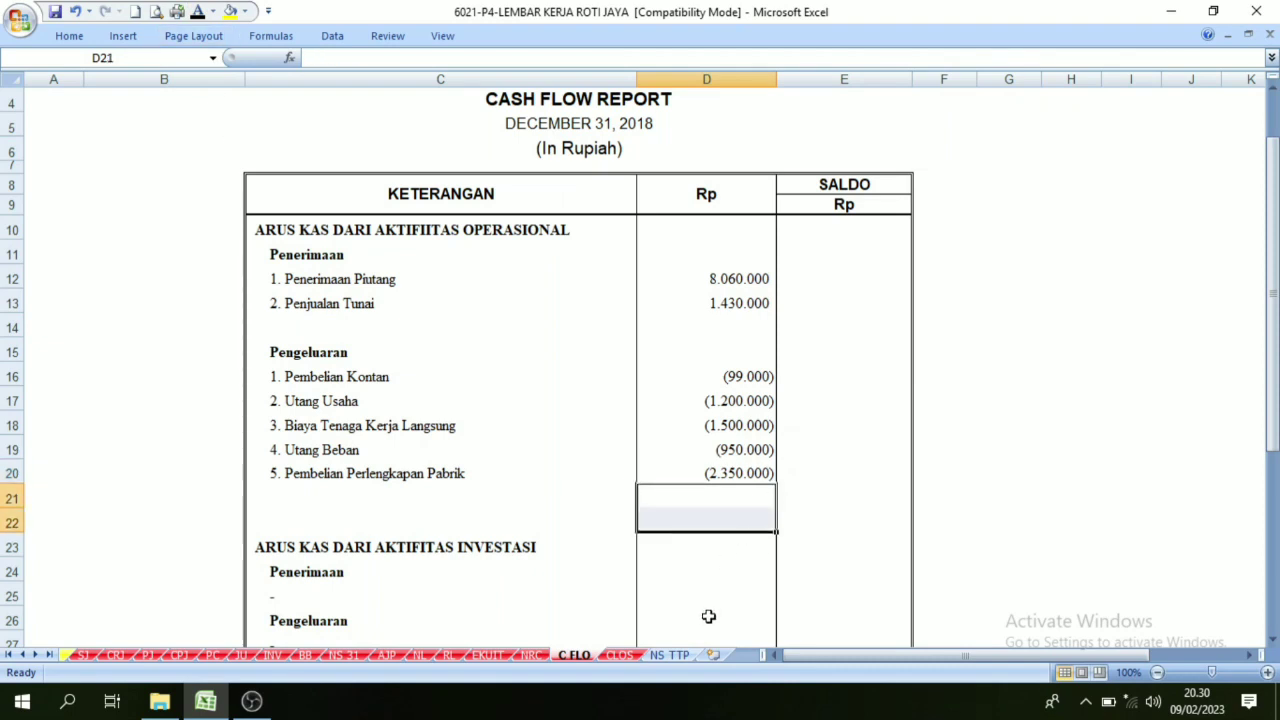
pyautogui.click(737, 598)
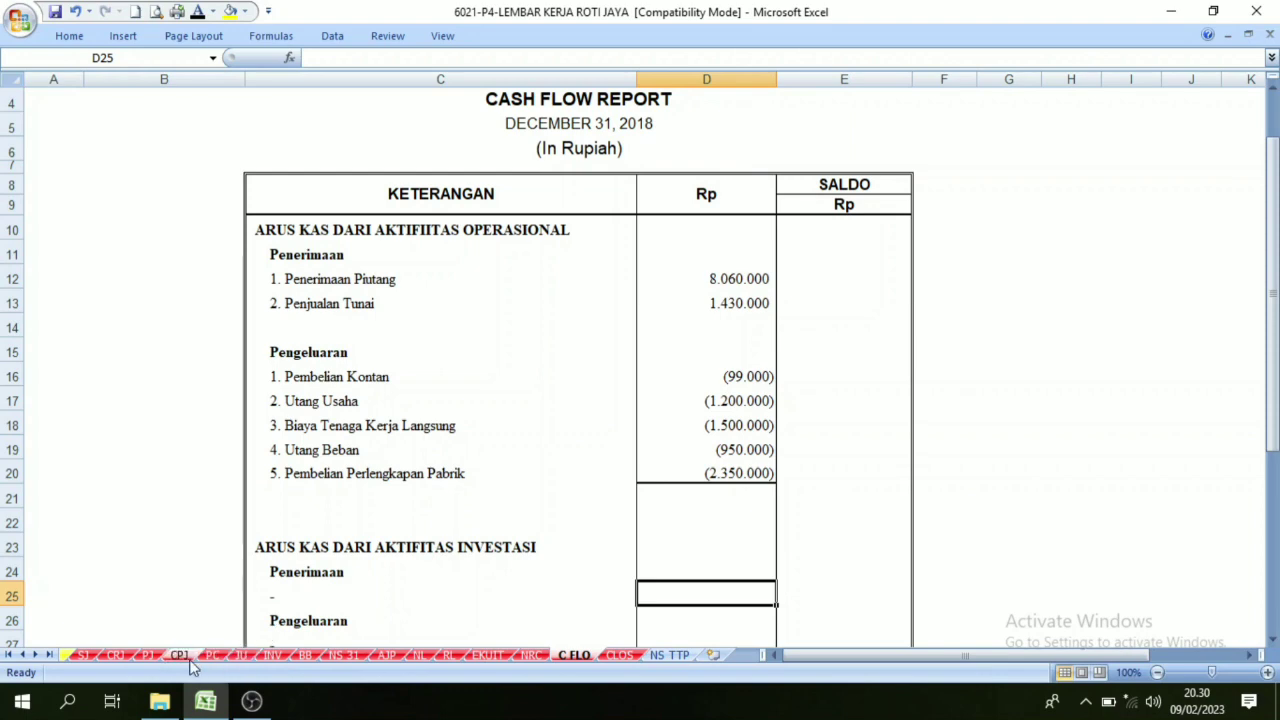
# Review the cash receipt journal, the adjusting journal and the Pengisian Dana Kas Ditangan amounts in the cash payment journal.
pyautogui.click(124, 656)
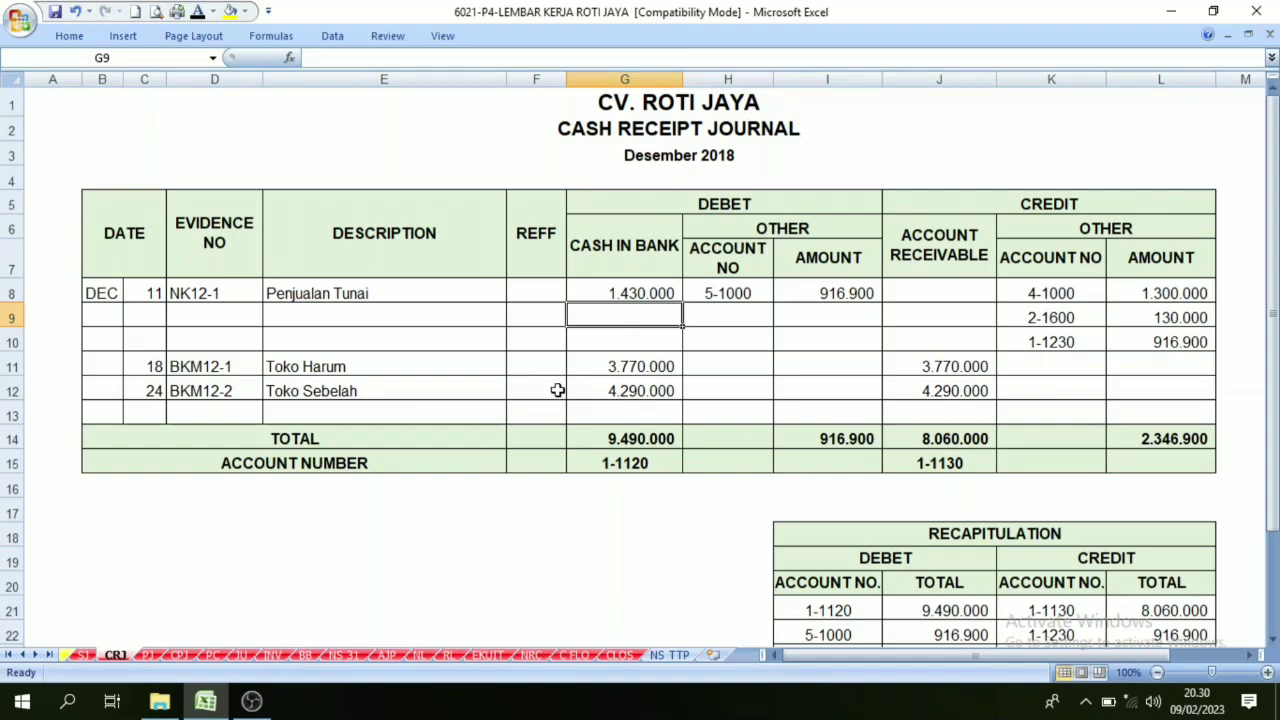
pyautogui.click(389, 655)
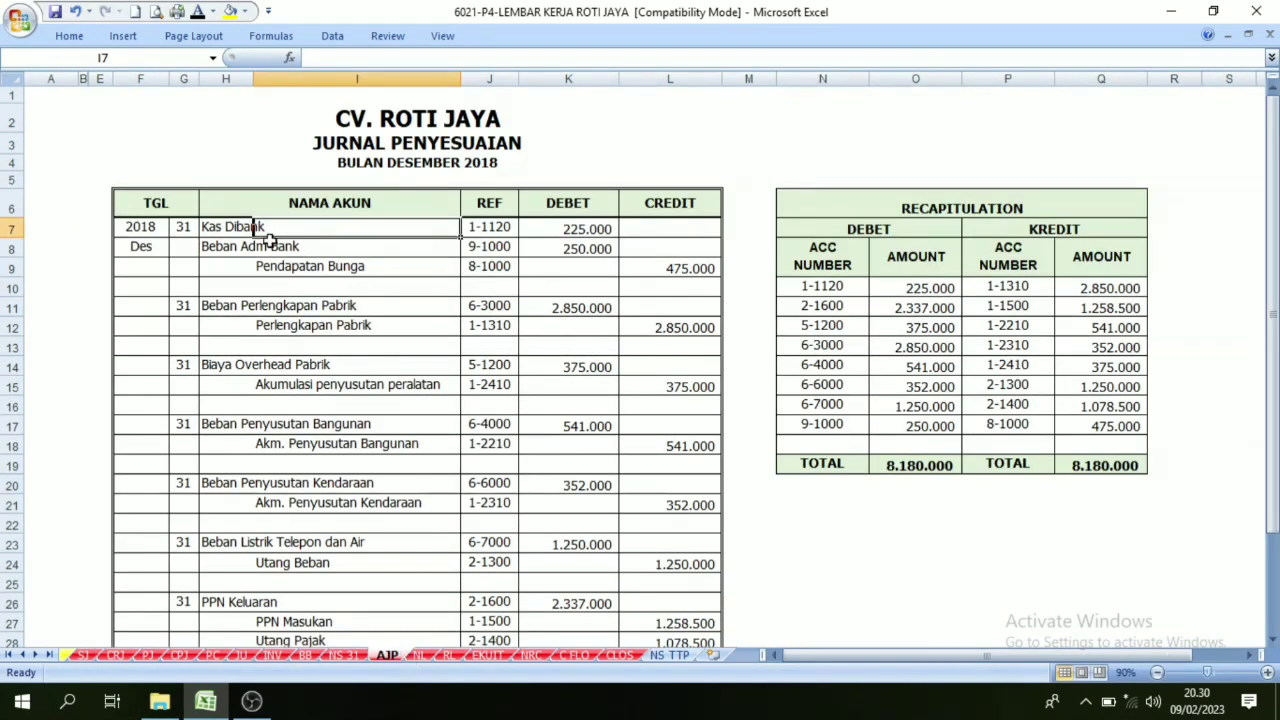
pyautogui.click(178, 655)
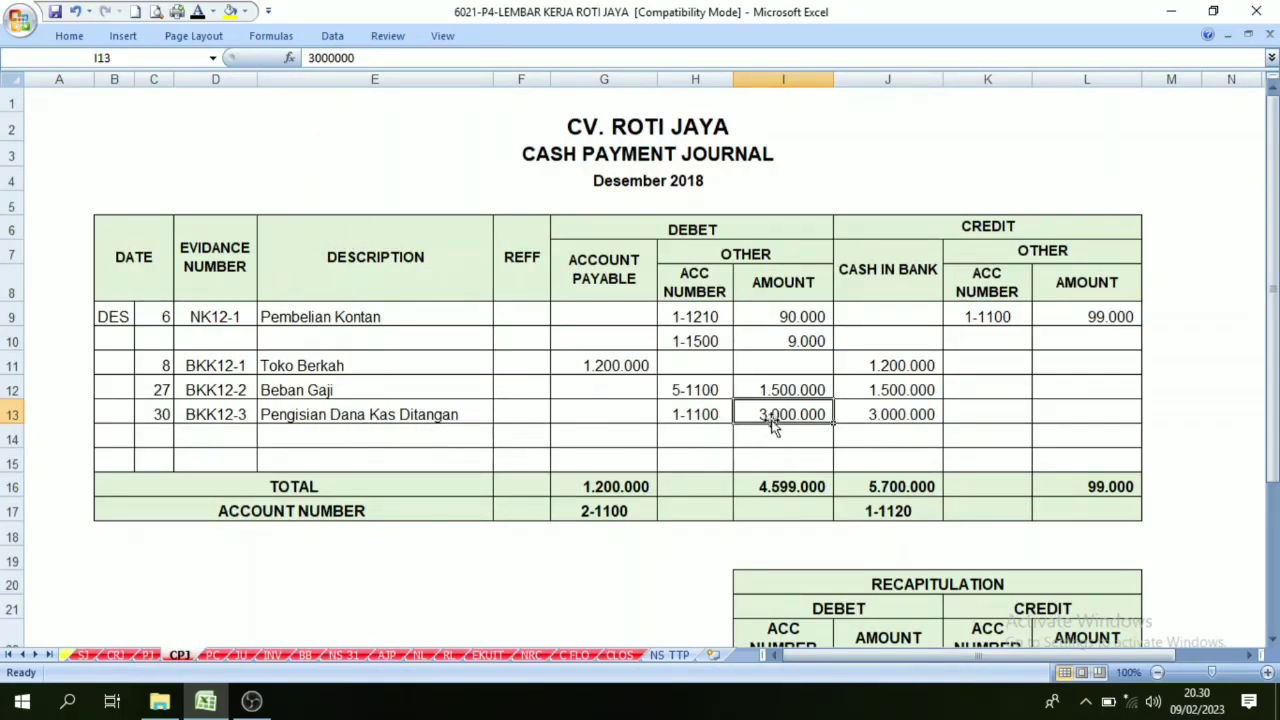
pyautogui.moveTo(772, 424); pyautogui.dragTo(893, 416)
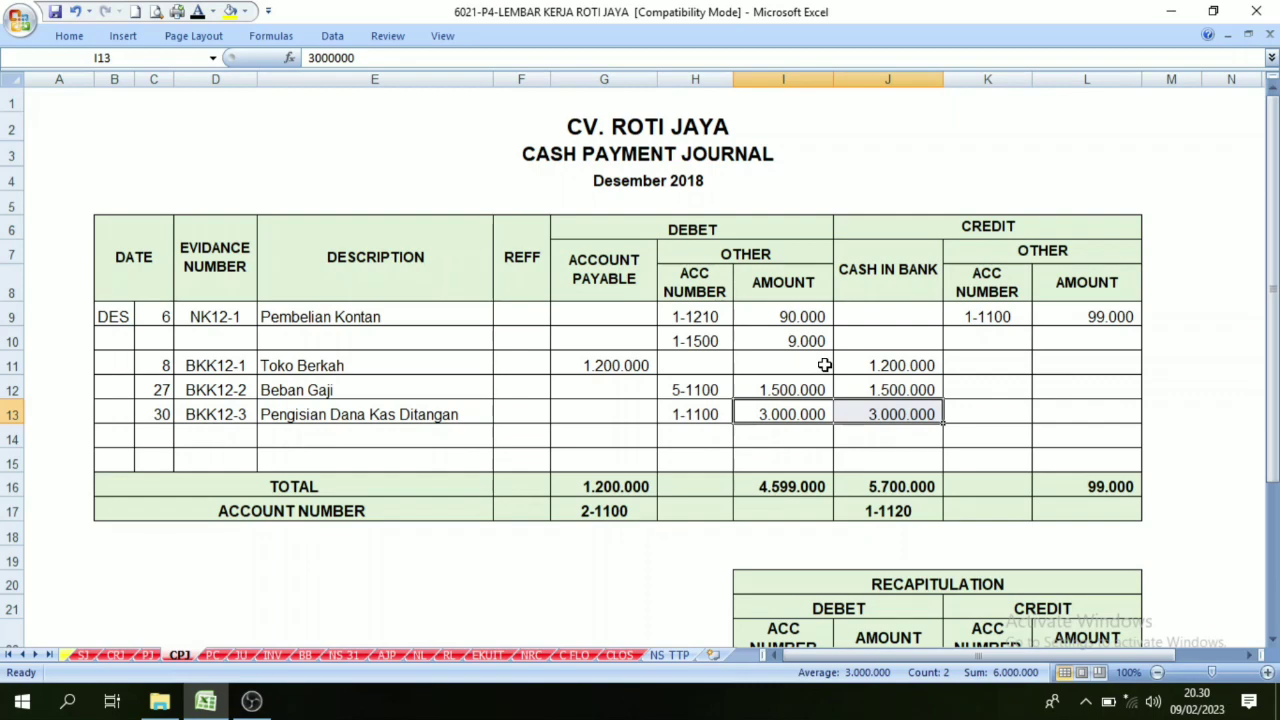
pyautogui.click(878, 414)
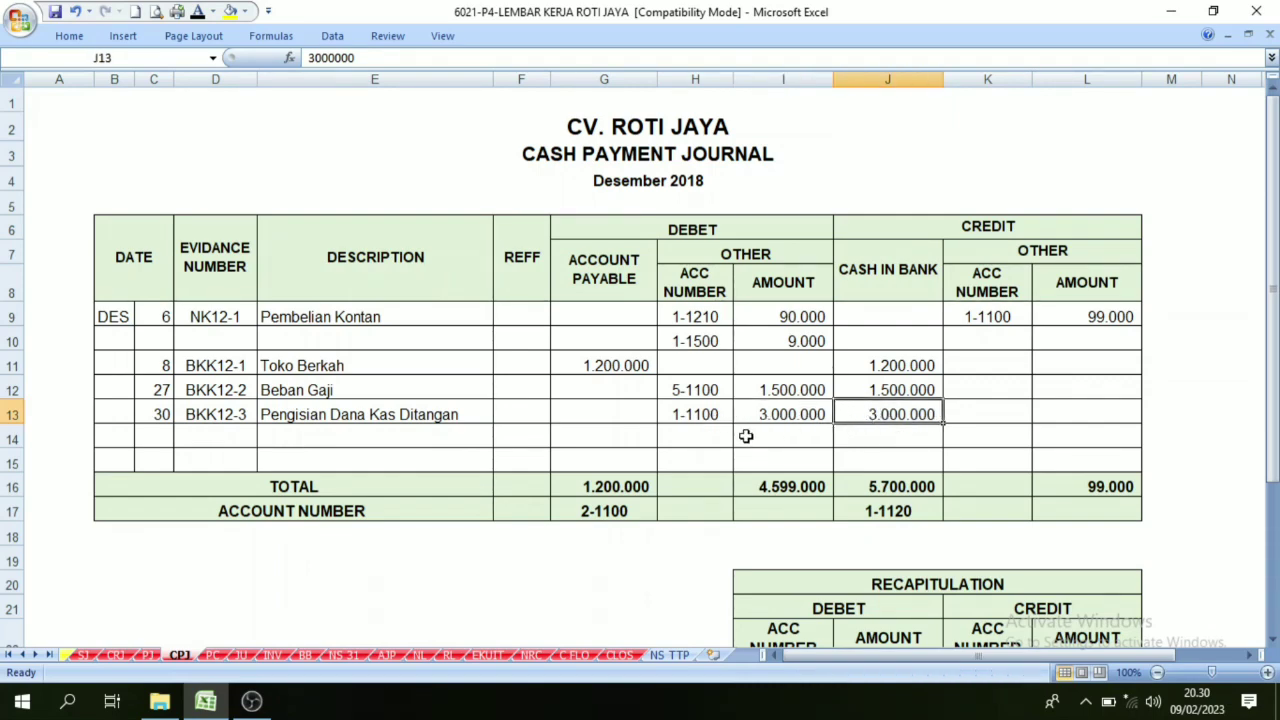
# Review the three Perlengkapan Pabrik debit entries in the petty cash journal.
pyautogui.click(219, 655)
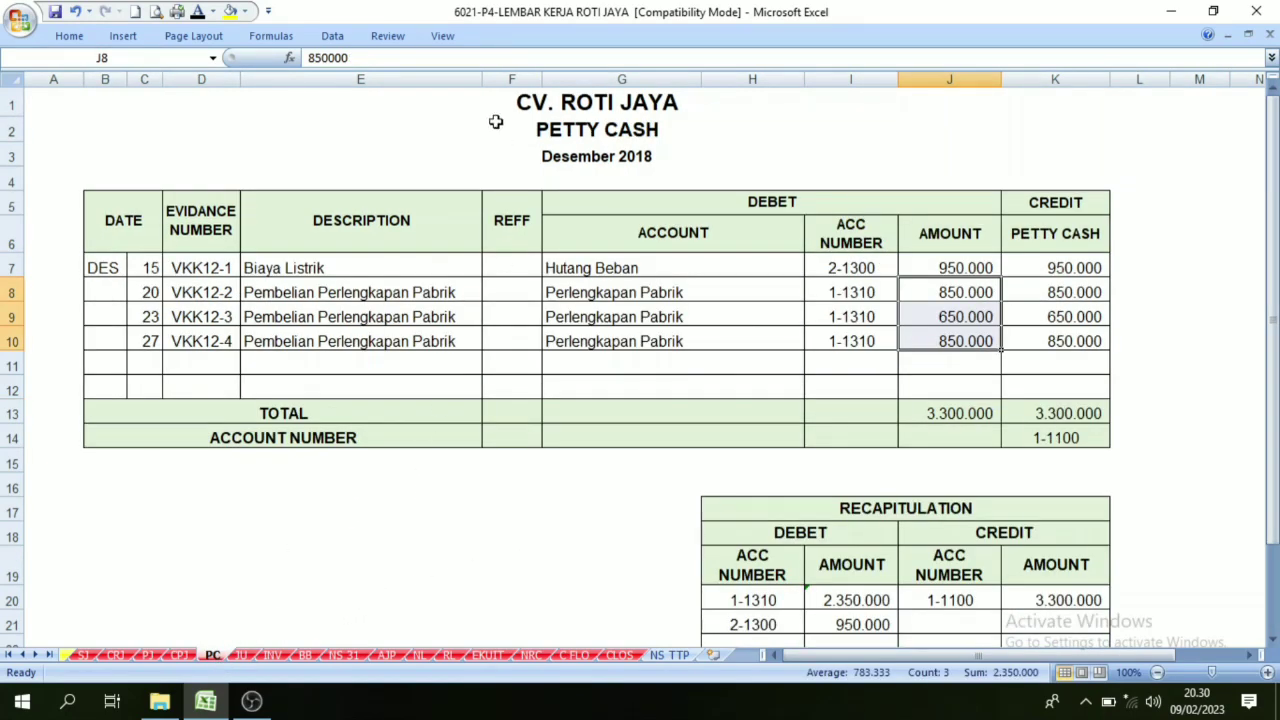
pyautogui.click(641, 292)
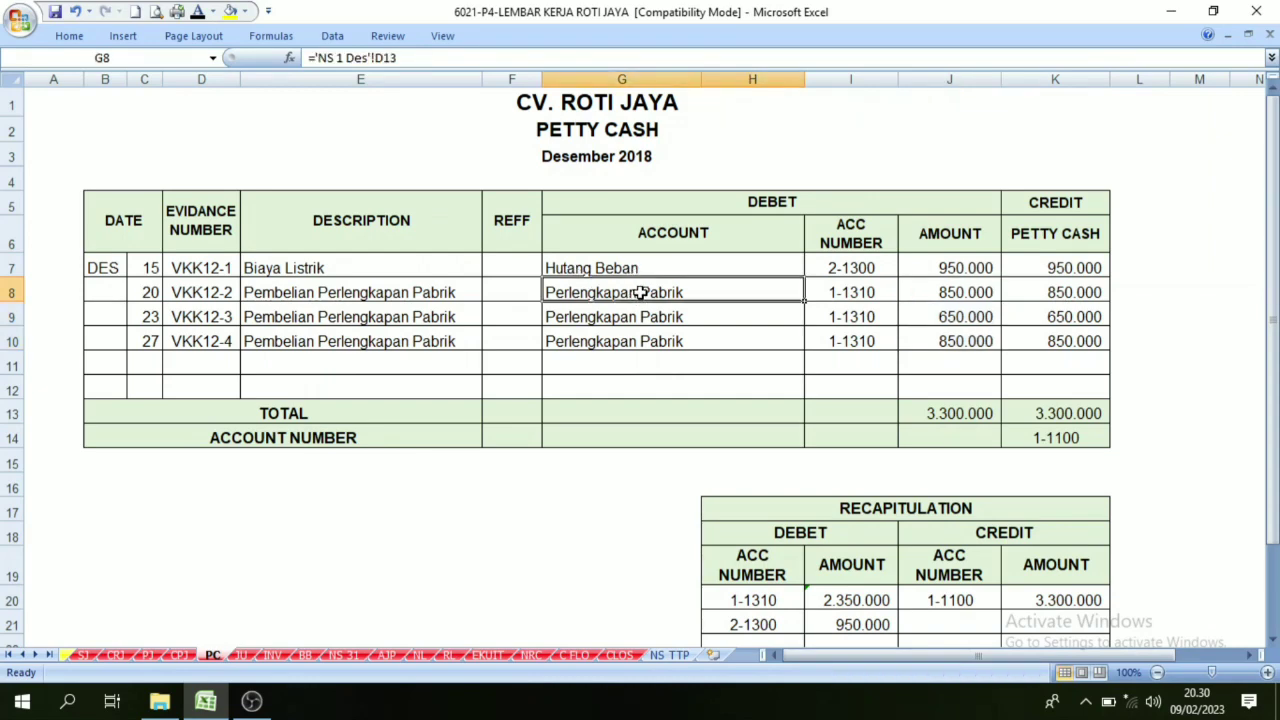
pyautogui.moveTo(641, 292); pyautogui.dragTo(640, 338)
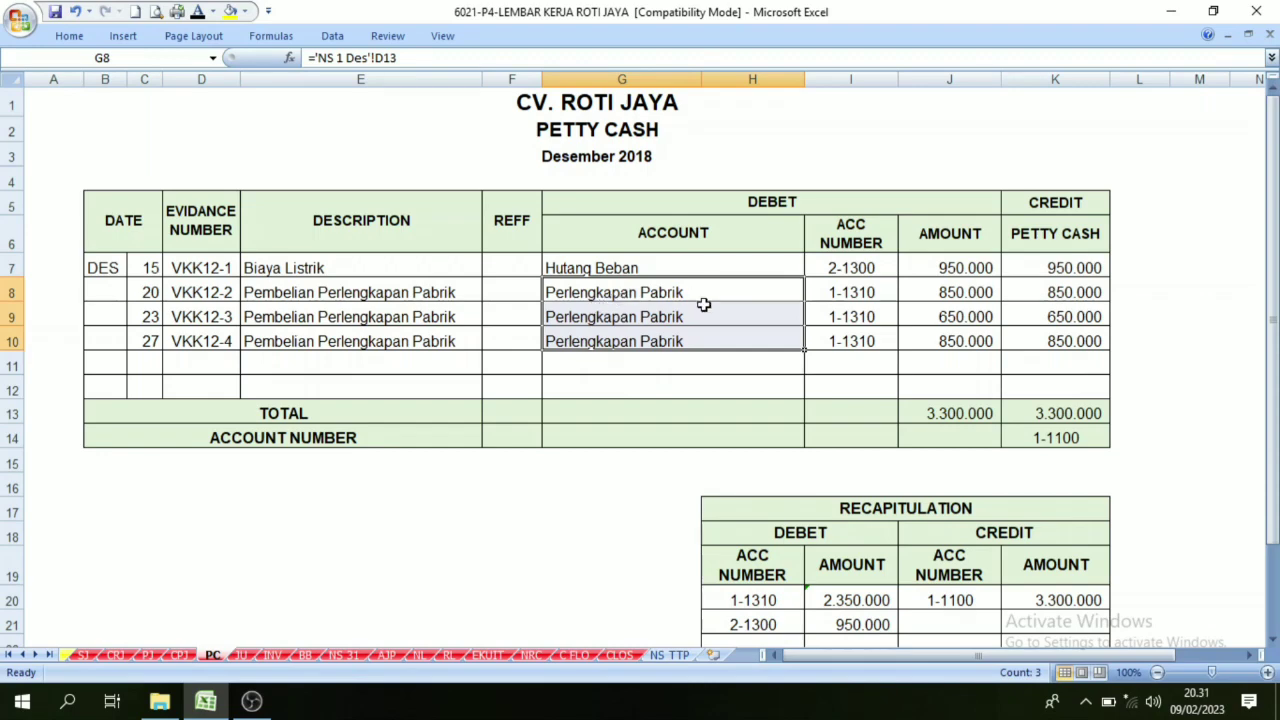
# Look over the cash flow report's operating, investing and financing sections.
pyautogui.click(558, 657)
pyautogui.scroll(-1, 650, 406)
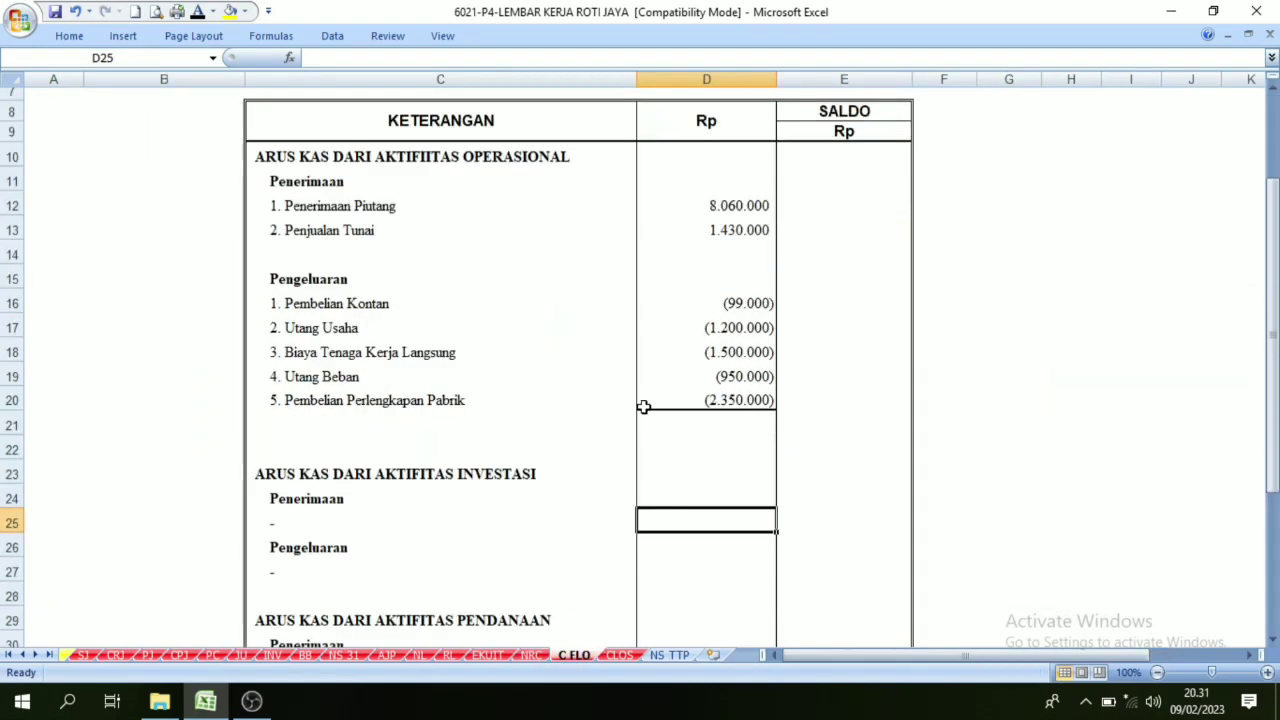
pyautogui.scroll(1, 514, 363)
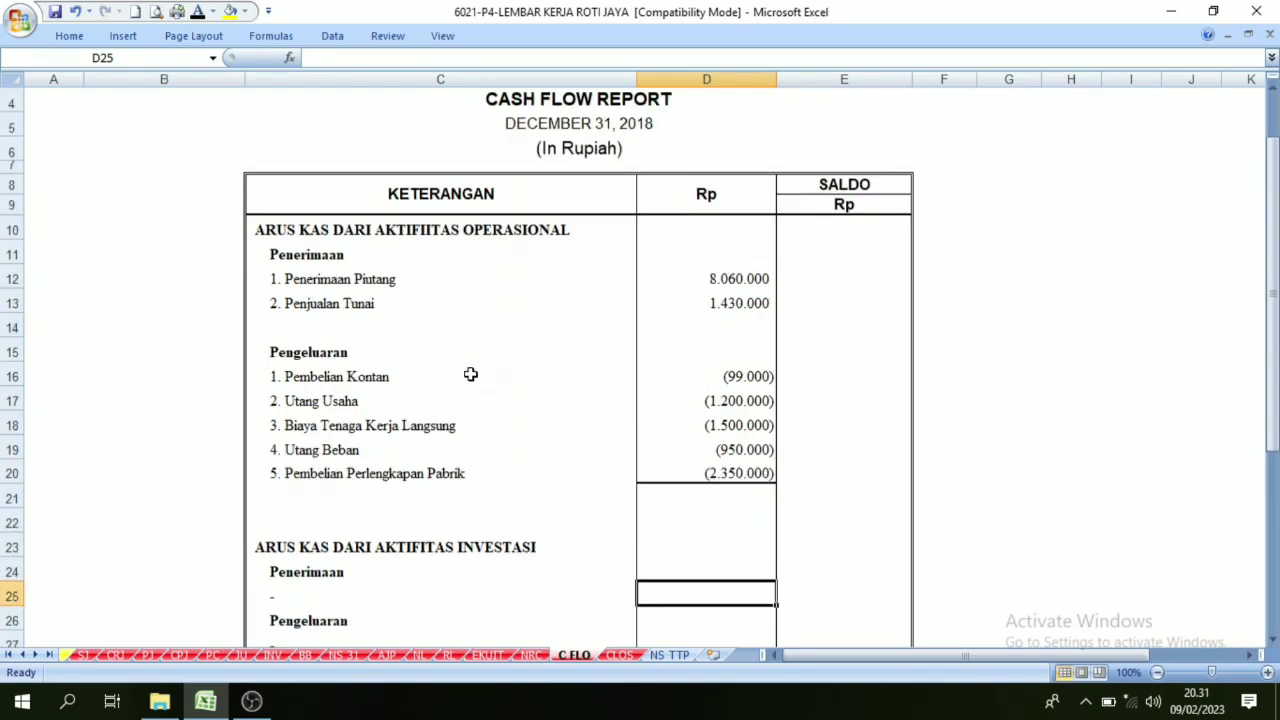
pyautogui.scroll(-1, 469, 374)
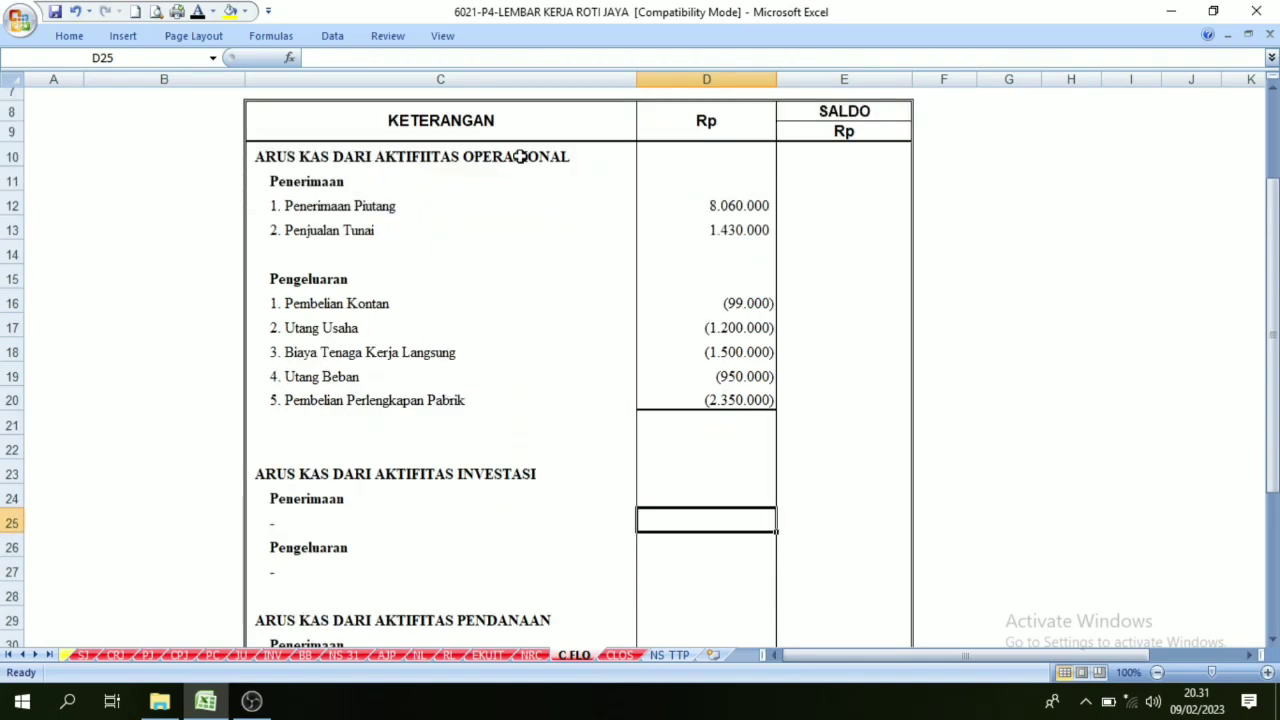
pyautogui.scroll(-3, 478, 518)
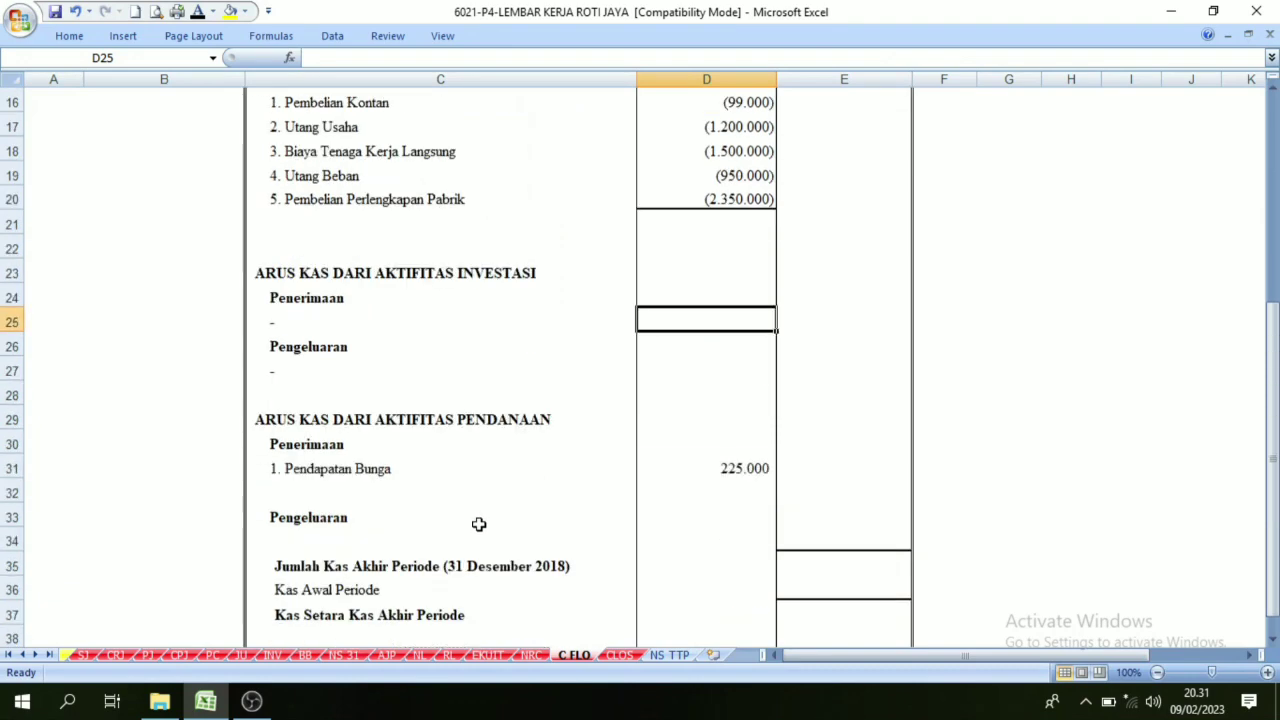
# Check the operating receipts and payments in D12:D20 and make their hidden total in E21 readable in black.
pyautogui.scroll(3, 477, 523)
pyautogui.click(855, 437)
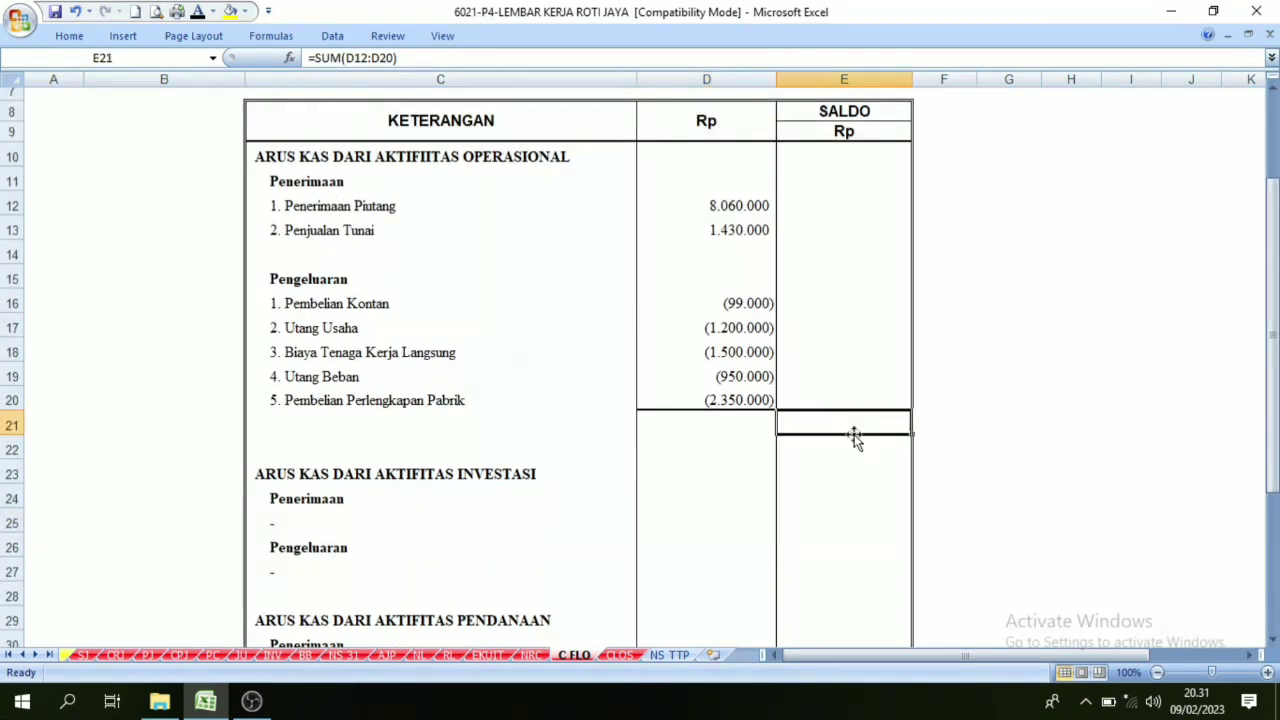
pyautogui.click(729, 264)
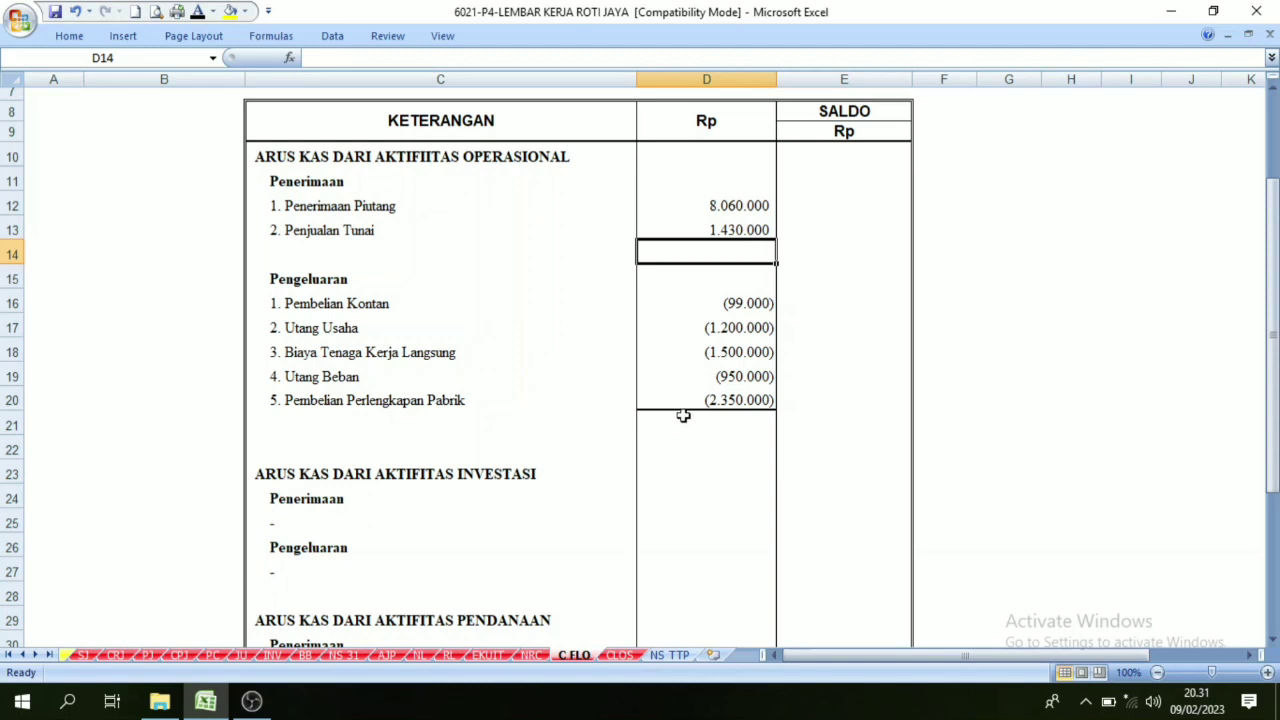
pyautogui.click(492, 157)
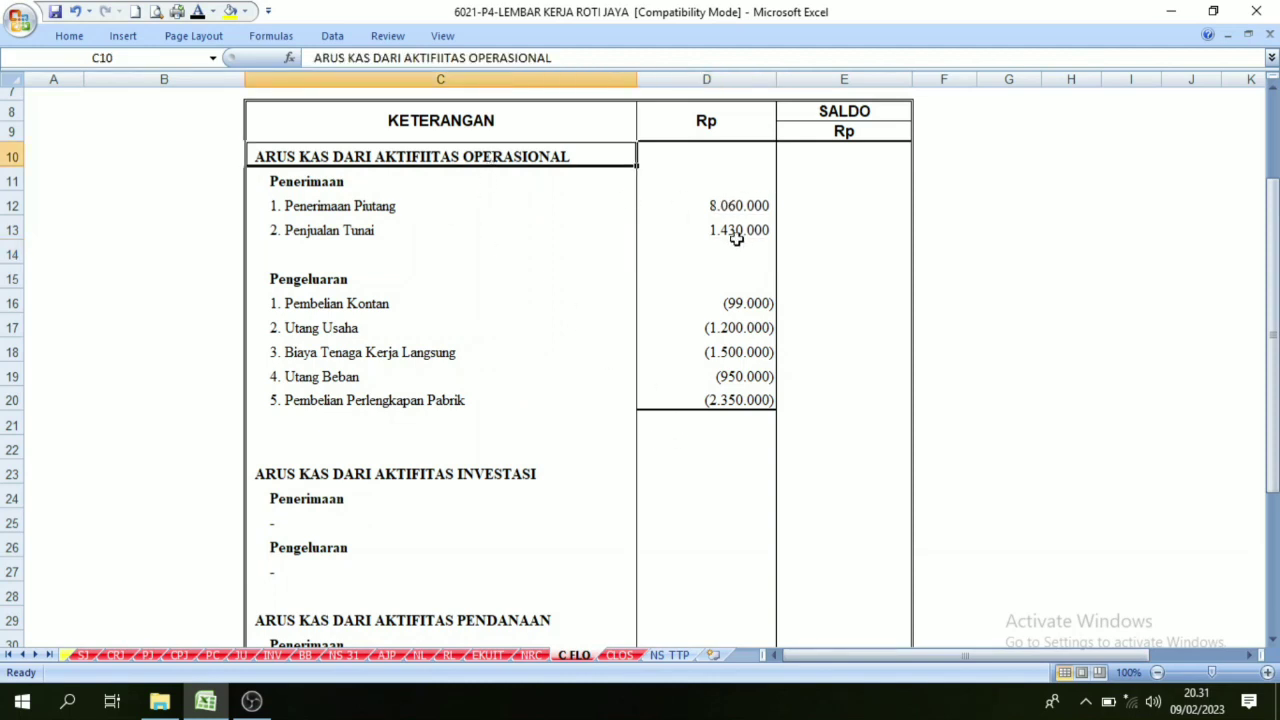
pyautogui.click(744, 299)
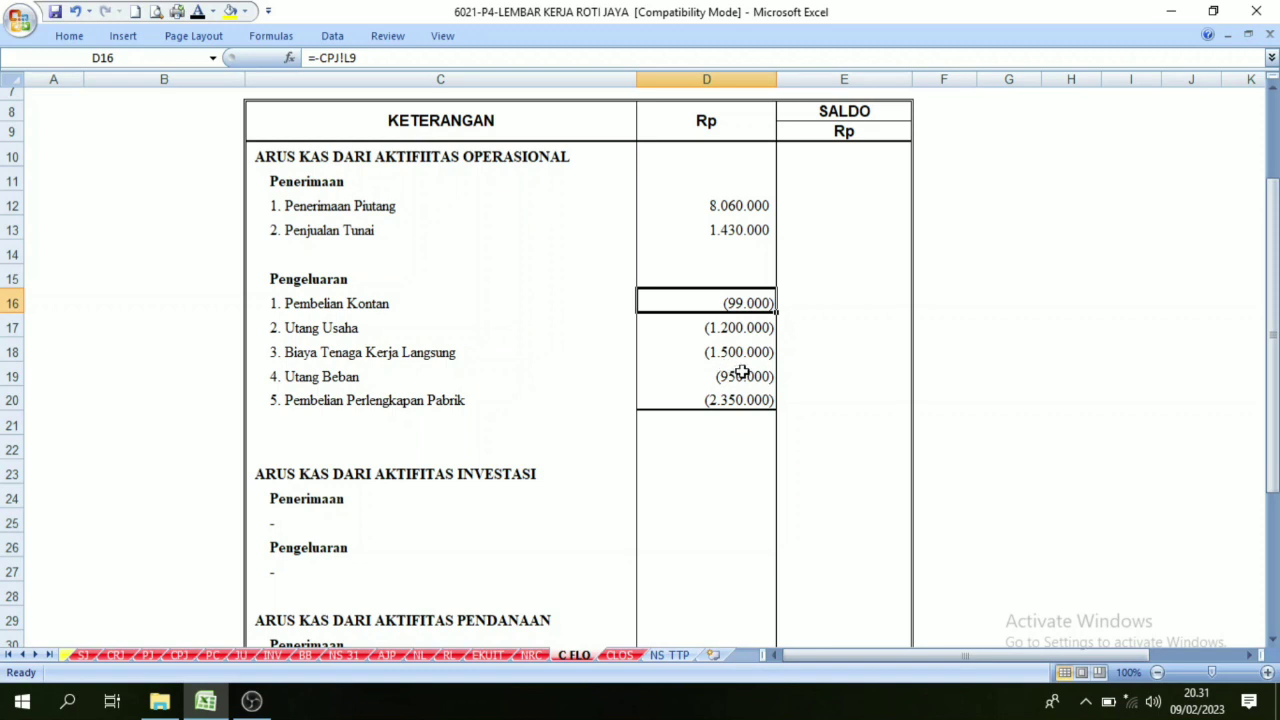
pyautogui.moveTo(742, 373); pyautogui.dragTo(736, 392)
pyautogui.click(724, 451)
pyautogui.click(724, 210)
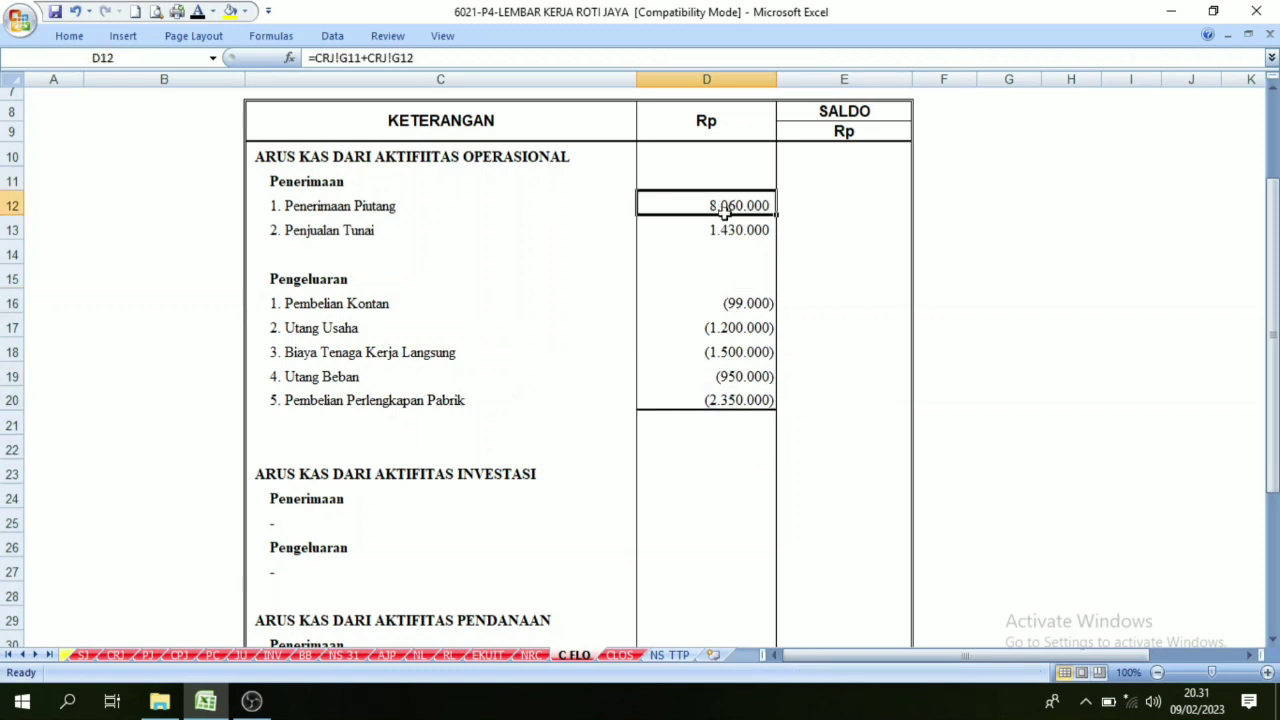
pyautogui.moveTo(724, 210); pyautogui.dragTo(726, 402)
pyautogui.click(862, 432)
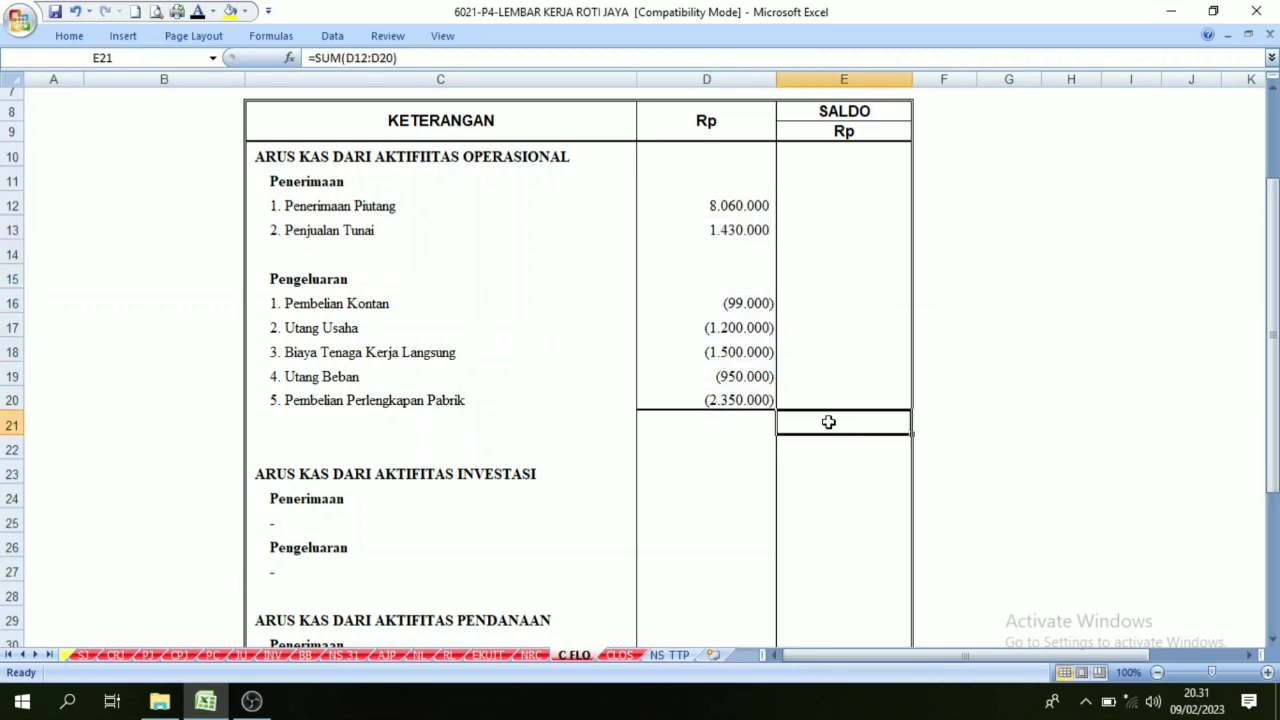
pyautogui.click(198, 13)
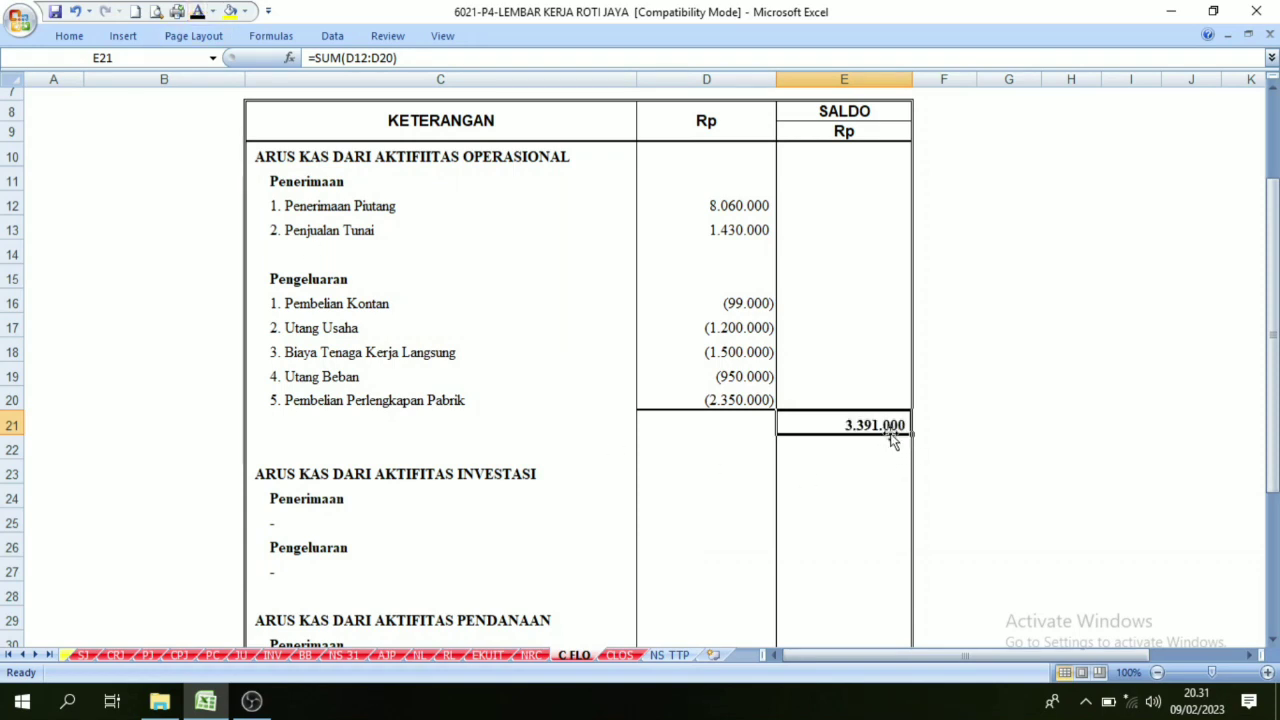
# Make the hidden label "Arus Kas Dari Aktifitas perasional" in C21 readable in black.
pyautogui.click(595, 428)
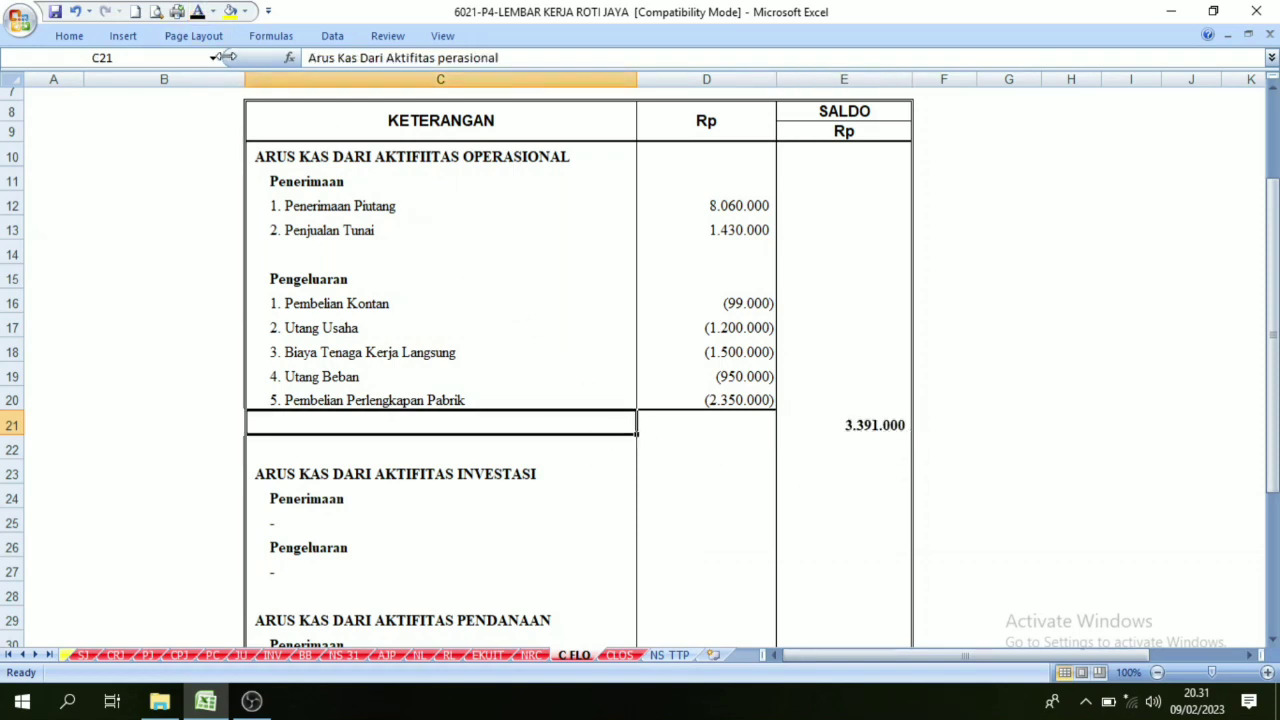
pyautogui.click(199, 17)
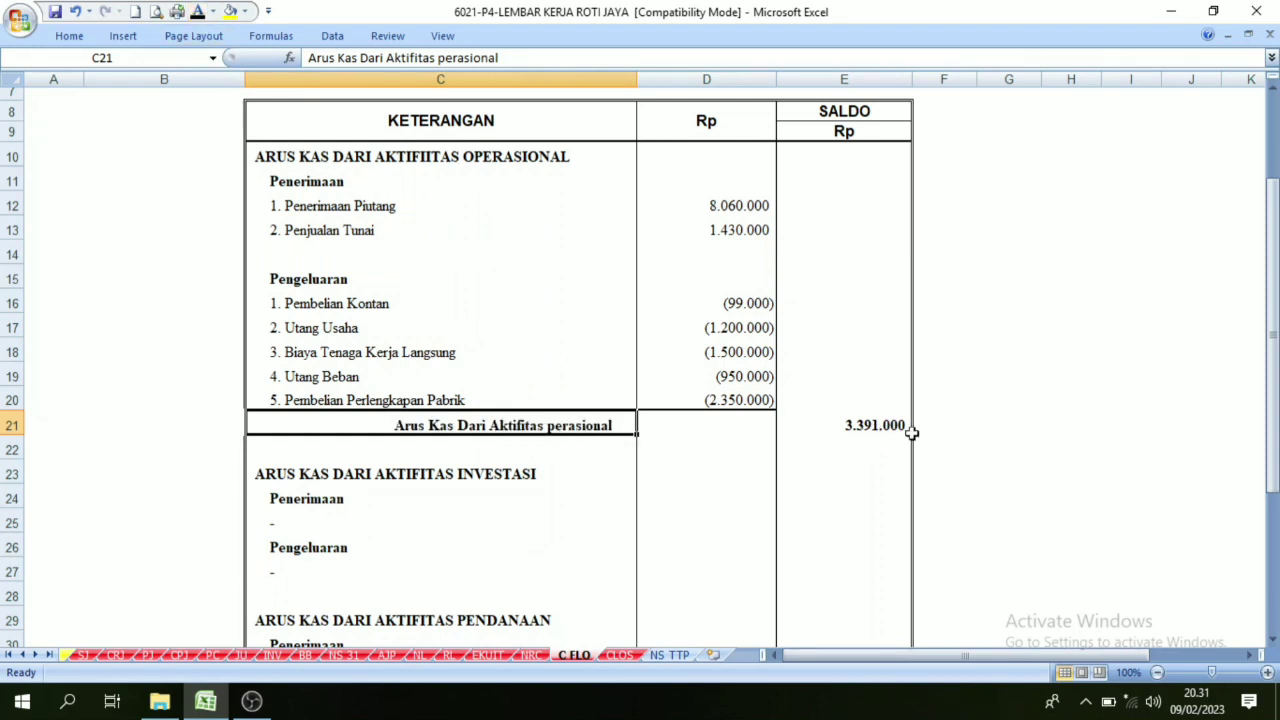
pyautogui.click(880, 432)
pyautogui.click(871, 452)
pyautogui.click(865, 490)
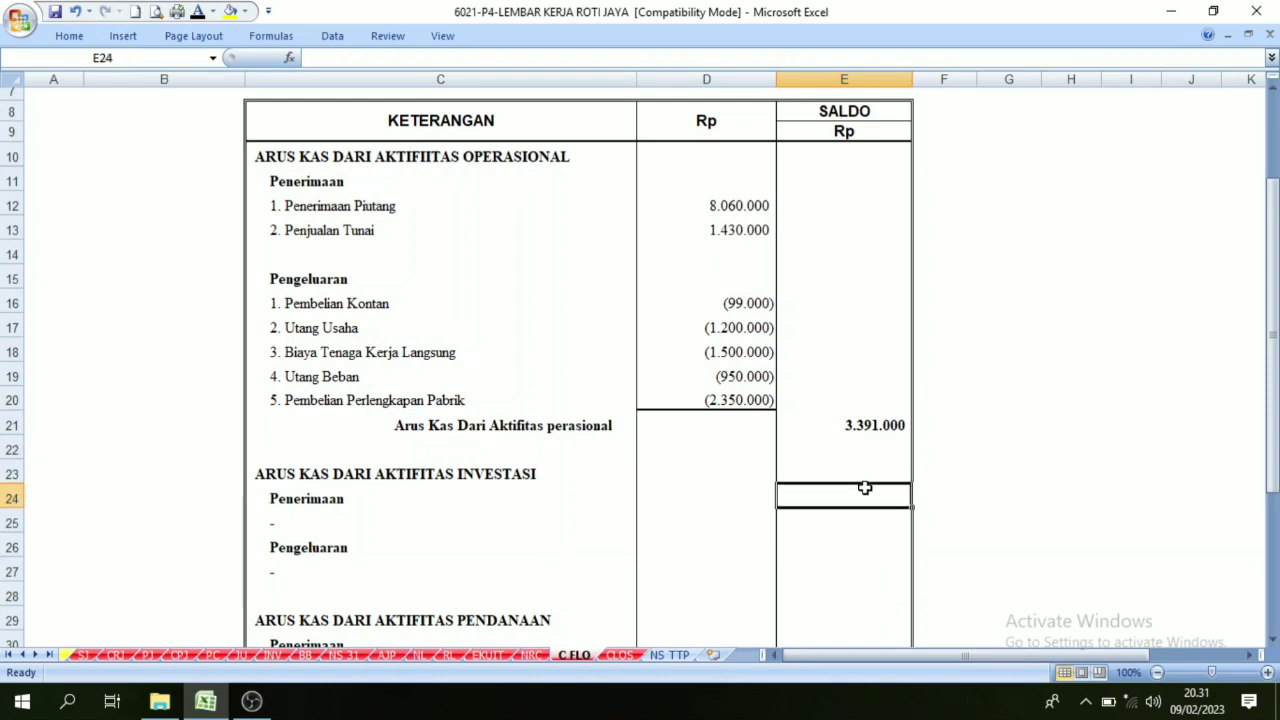
# Review the investing section's Penerimaan and Pengeluaran rows and their amount cells.
pyautogui.scroll(-1, 800, 463)
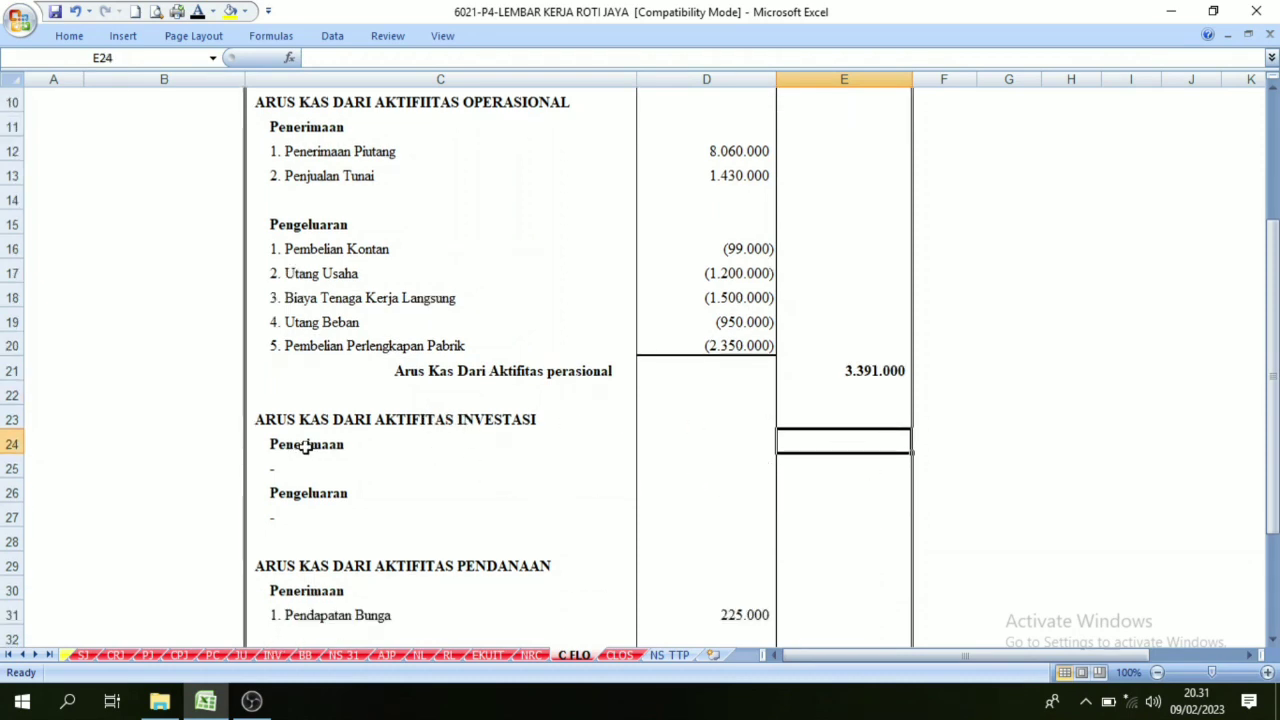
pyautogui.moveTo(306, 447); pyautogui.dragTo(367, 508)
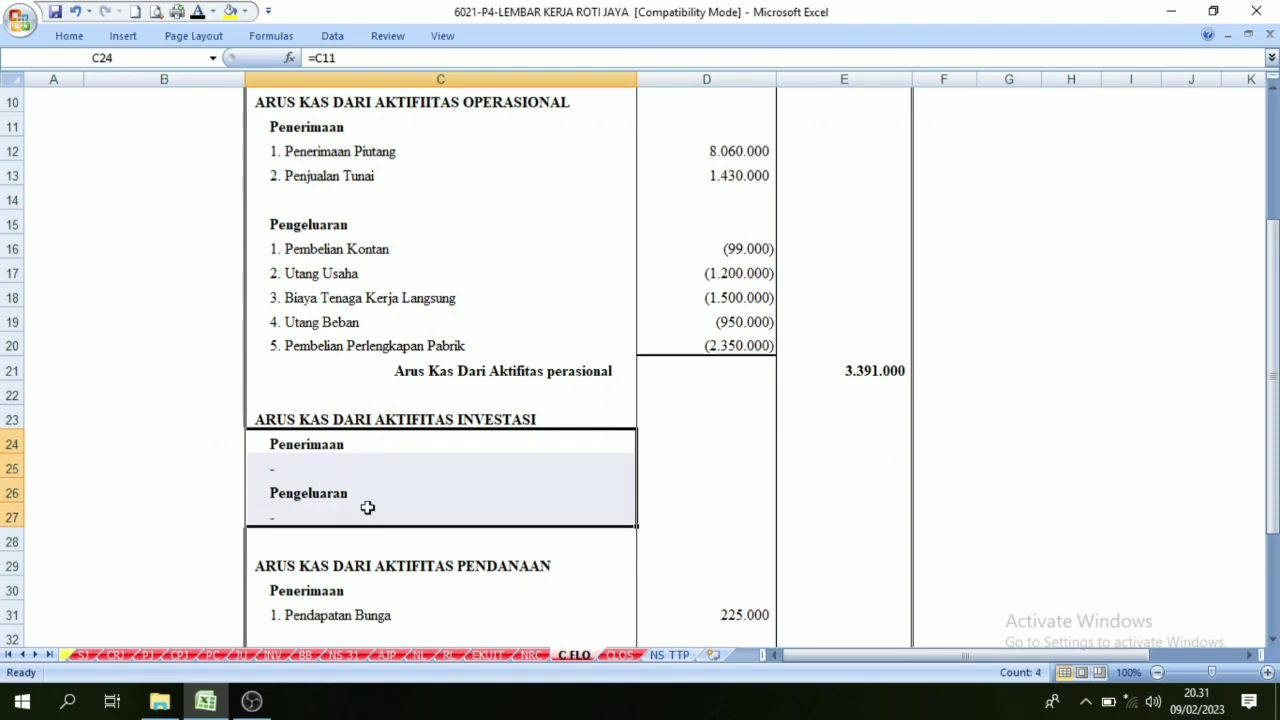
pyautogui.click(341, 458)
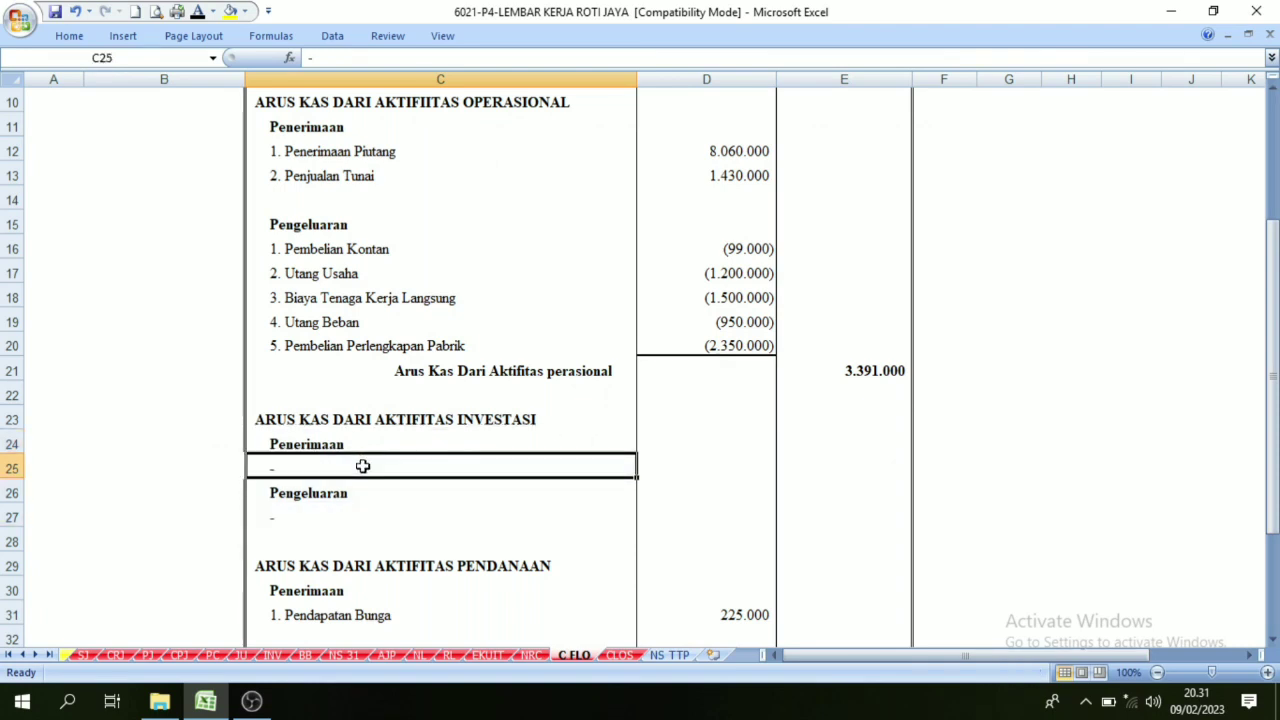
pyautogui.click(334, 509)
pyautogui.moveTo(343, 451); pyautogui.dragTo(359, 497)
pyautogui.moveTo(726, 450); pyautogui.dragTo(712, 541)
pyautogui.scroll(-2, 667, 540)
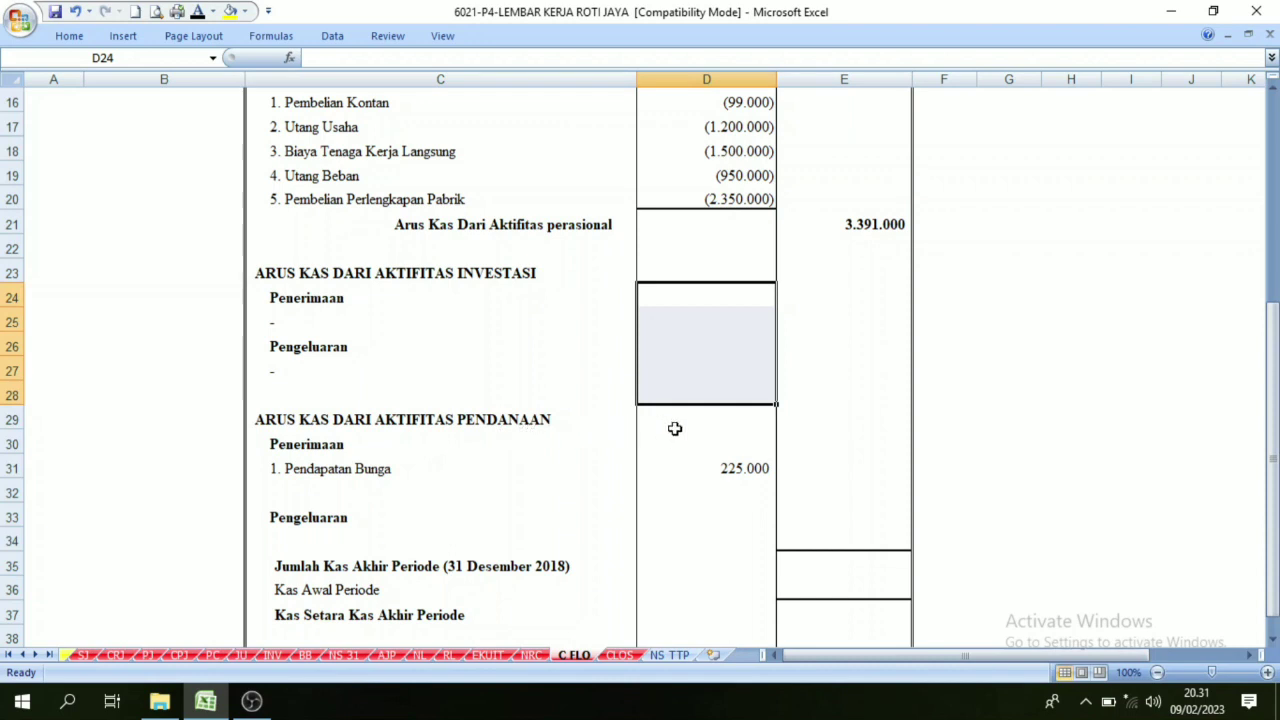
# Review the financing section's Pendapatan Bunga and Pengeluaran rows, and make the hidden financing balance in E31 readable in black.
pyautogui.click(716, 470)
pyautogui.click(341, 466)
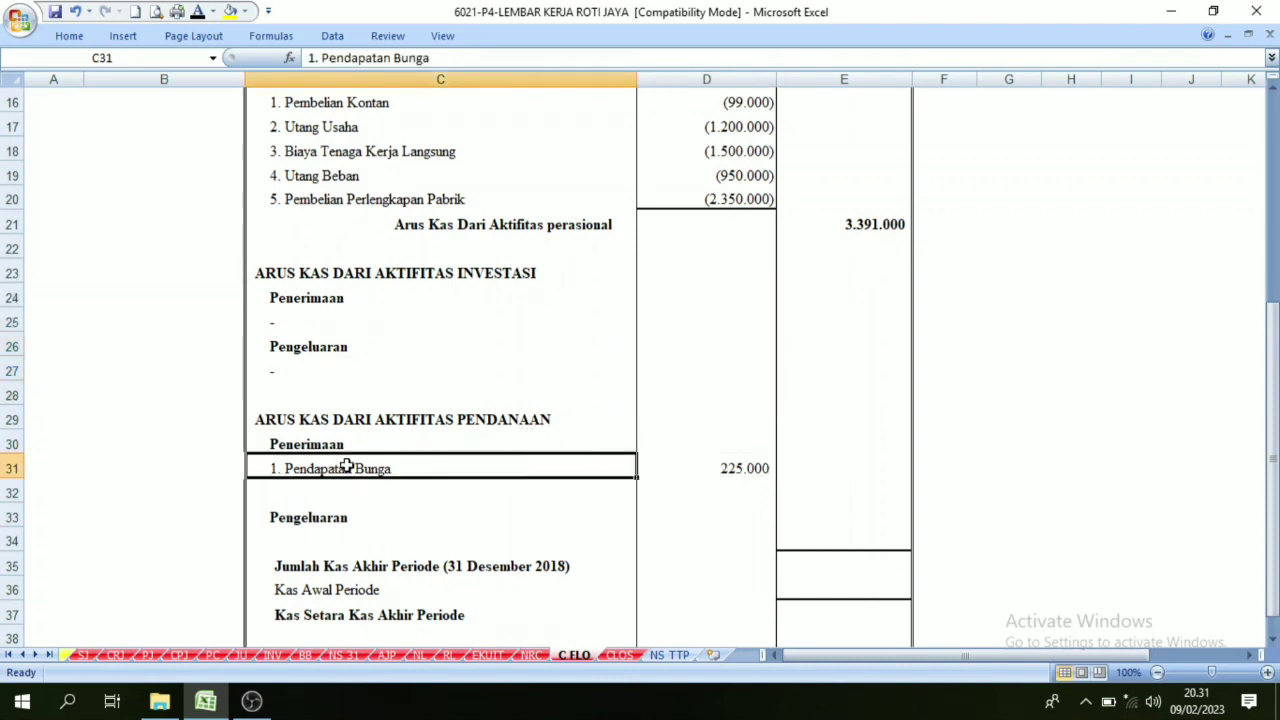
pyautogui.click(737, 467)
pyautogui.click(832, 464)
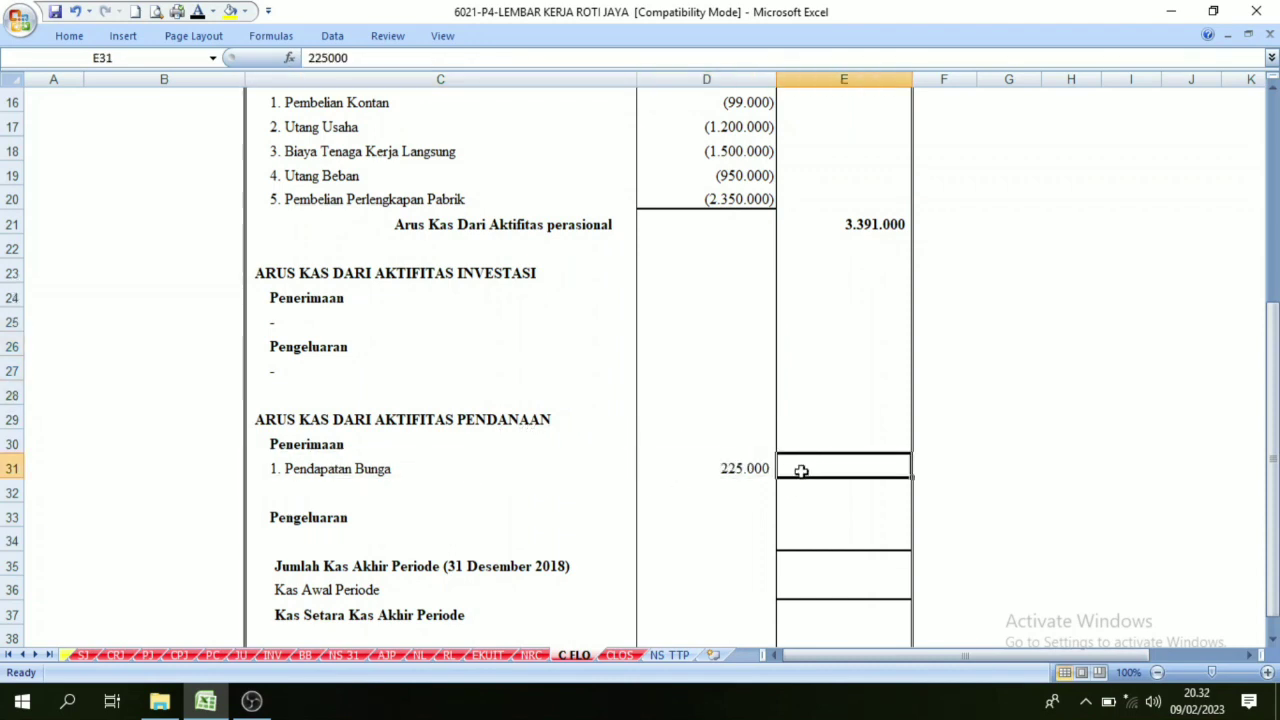
pyautogui.click(312, 536)
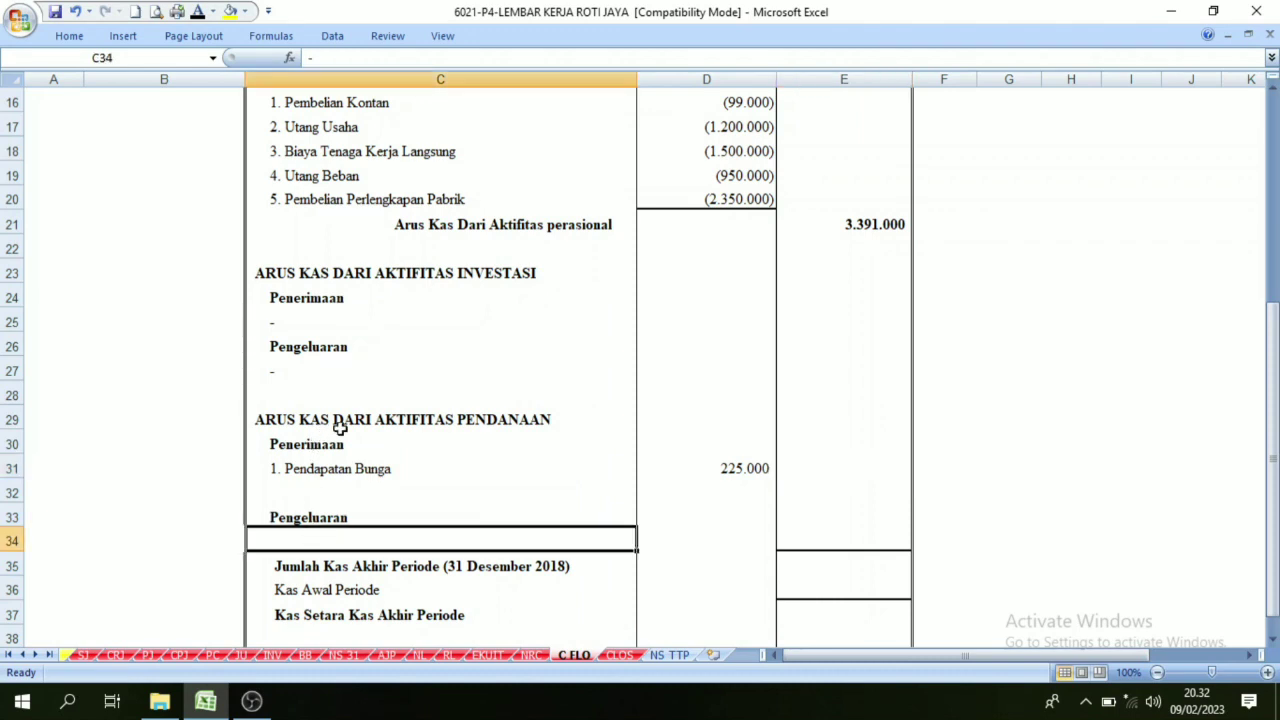
pyautogui.click(712, 518)
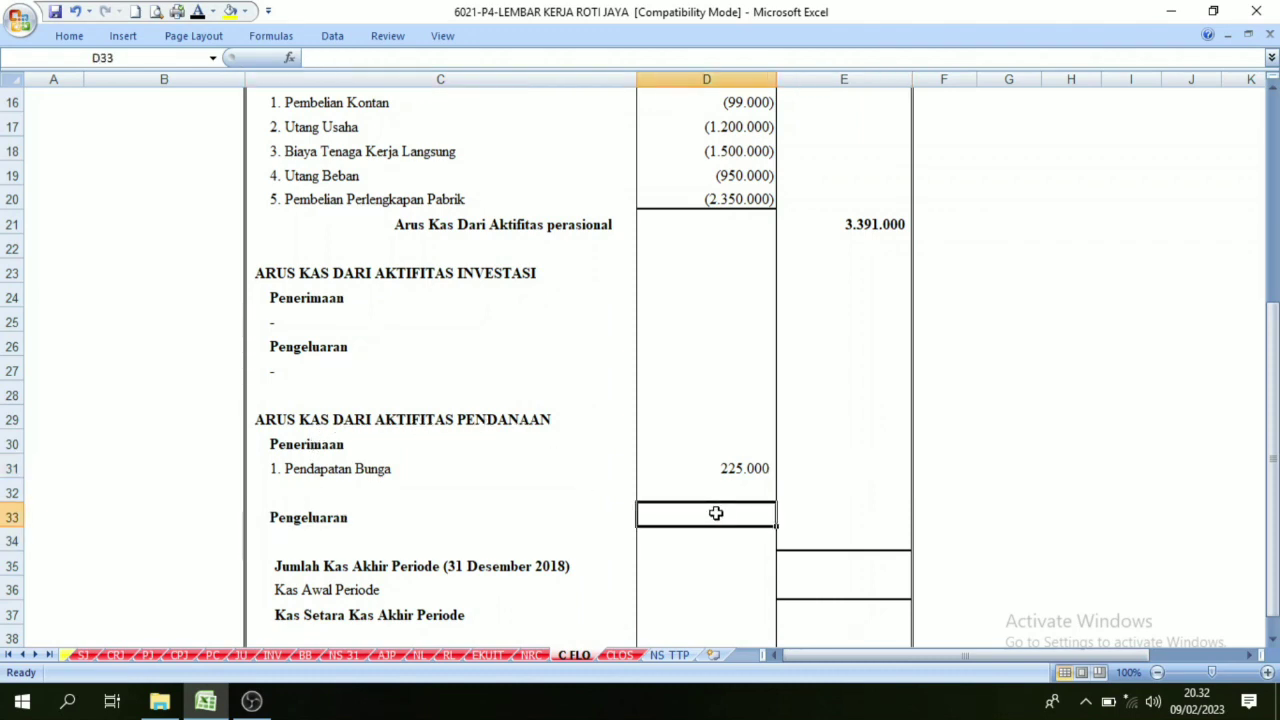
pyautogui.click(764, 471)
pyautogui.click(844, 472)
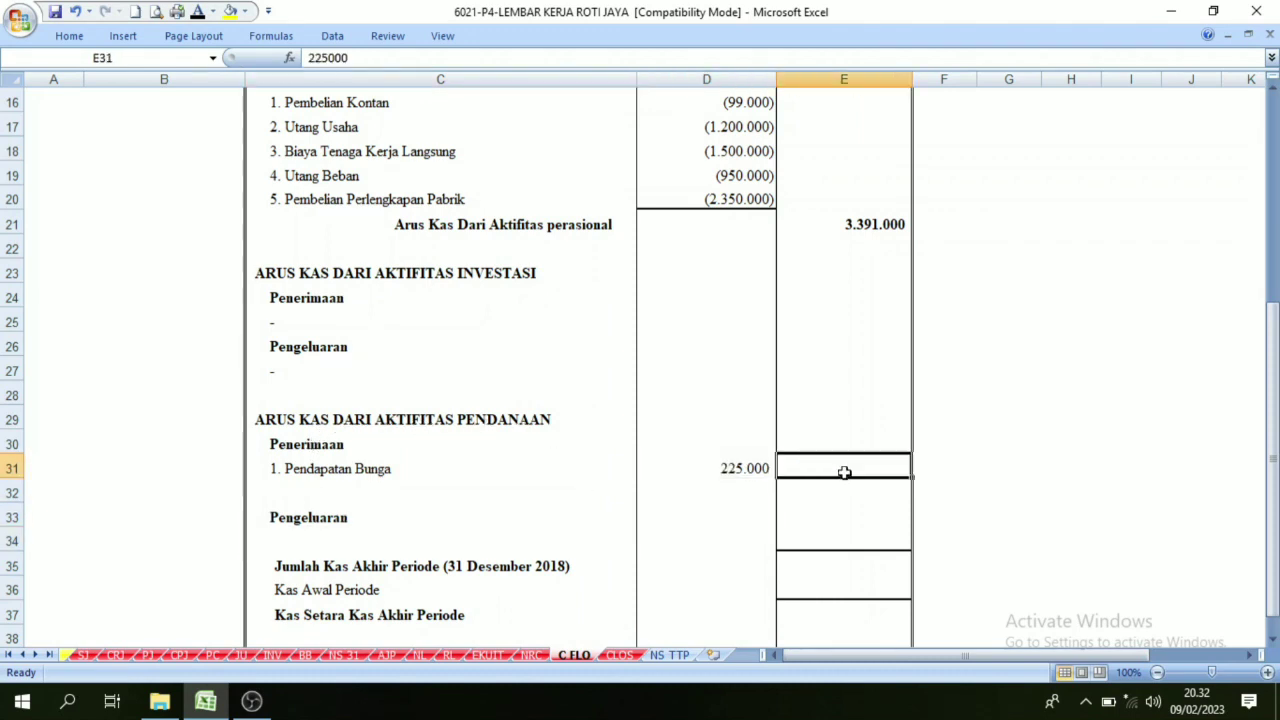
pyautogui.click(198, 12)
pyautogui.click(906, 514)
pyautogui.click(1042, 492)
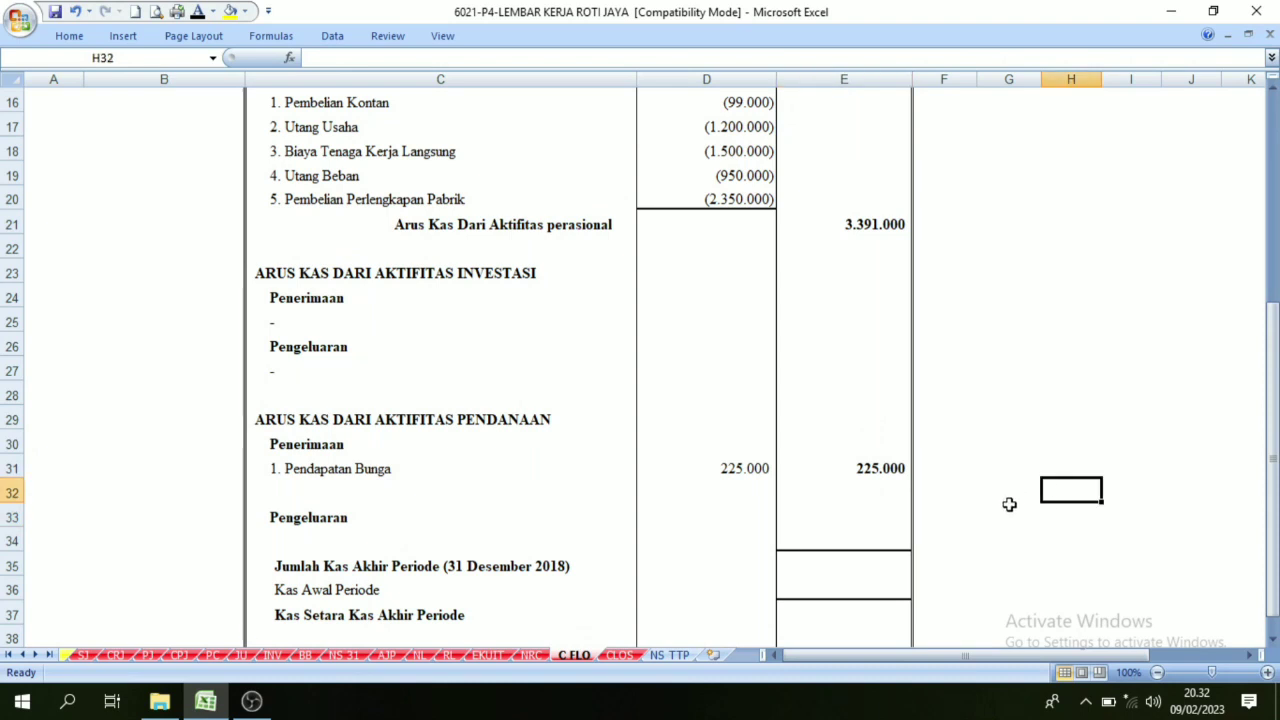
# Check the operating and financing balances in E21 and E31, and make their hidden sum in E35 readable in black.
pyautogui.scroll(2, 970, 485)
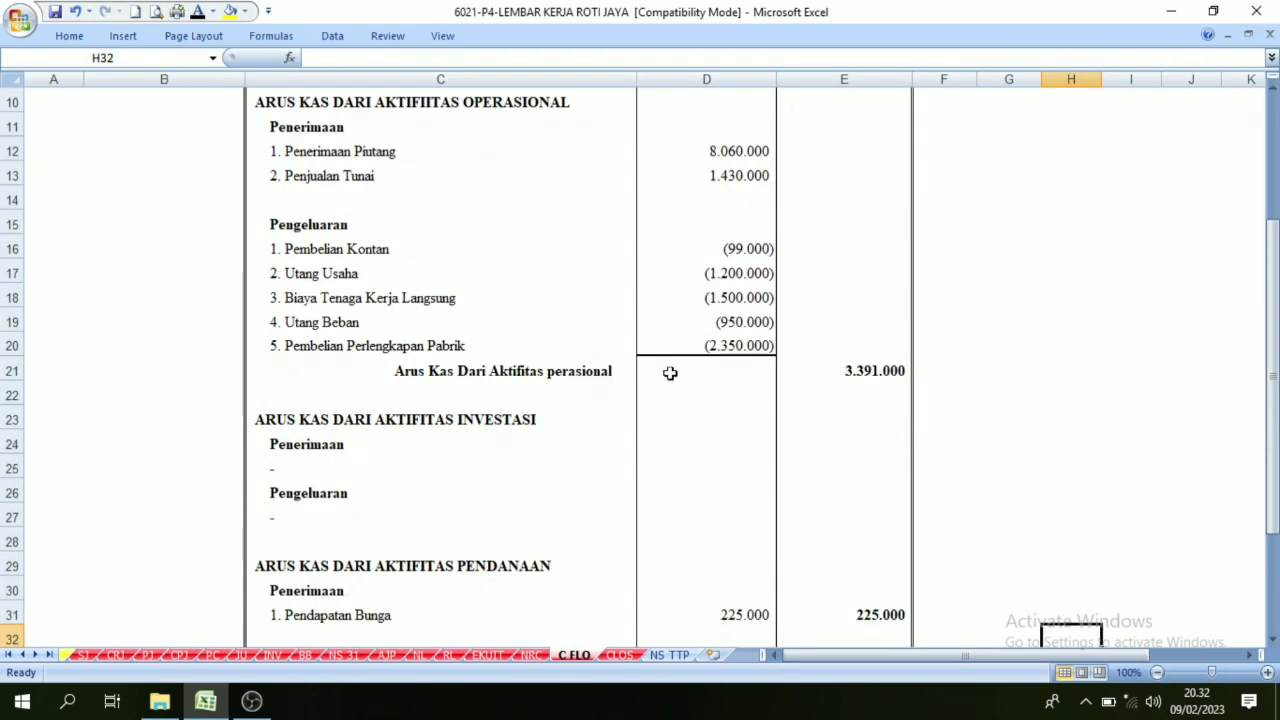
pyautogui.click(872, 368)
pyautogui.scroll(-3, 854, 394)
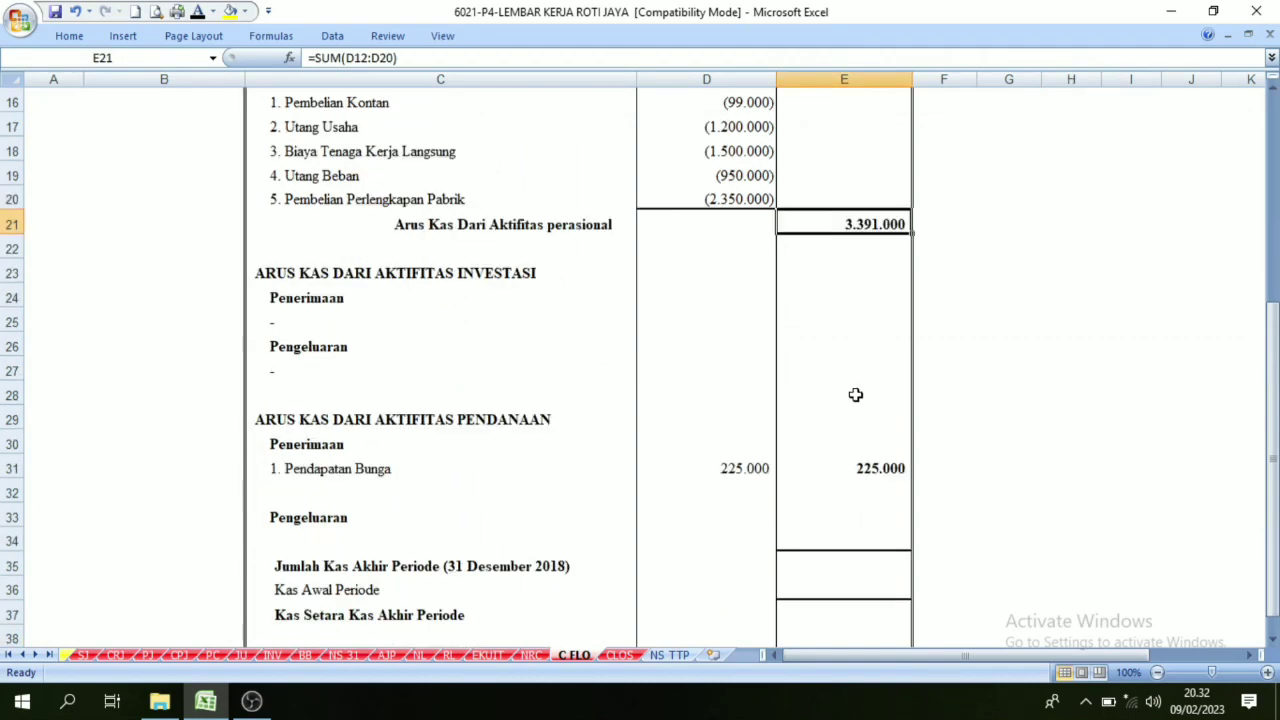
pyautogui.click(898, 398)
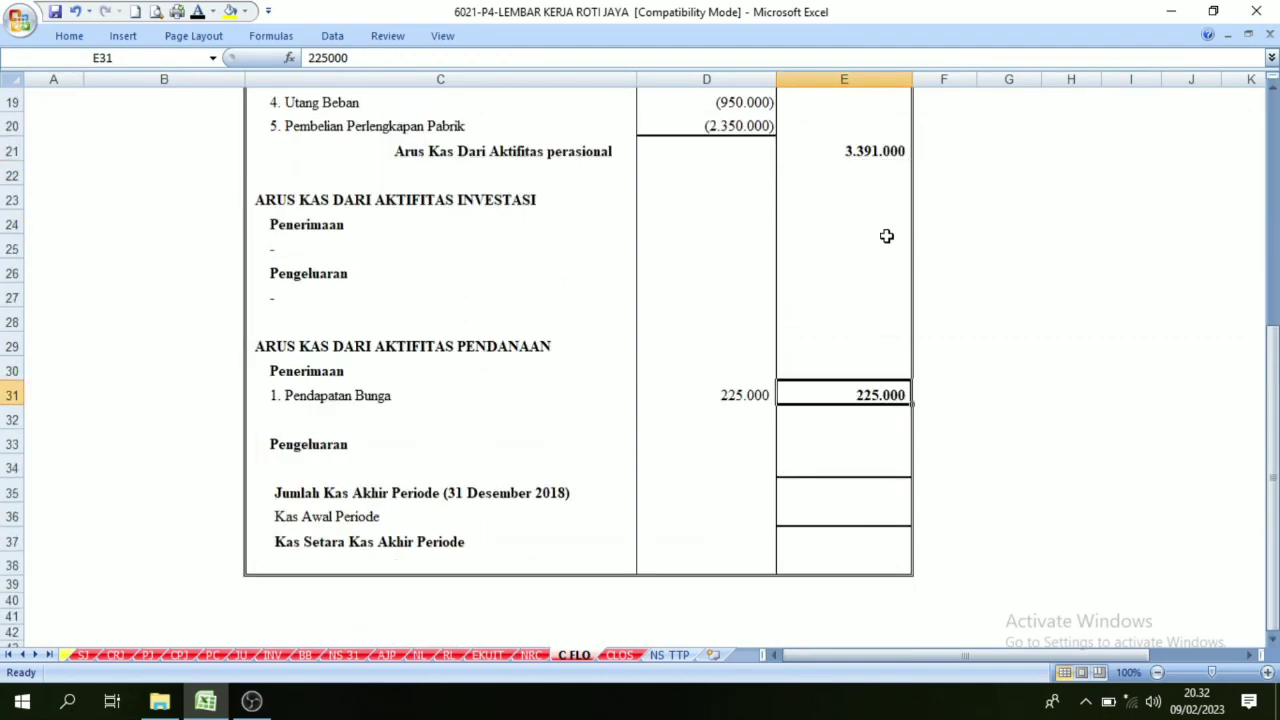
pyautogui.moveTo(876, 157); pyautogui.dragTo(863, 395)
pyautogui.click(923, 443)
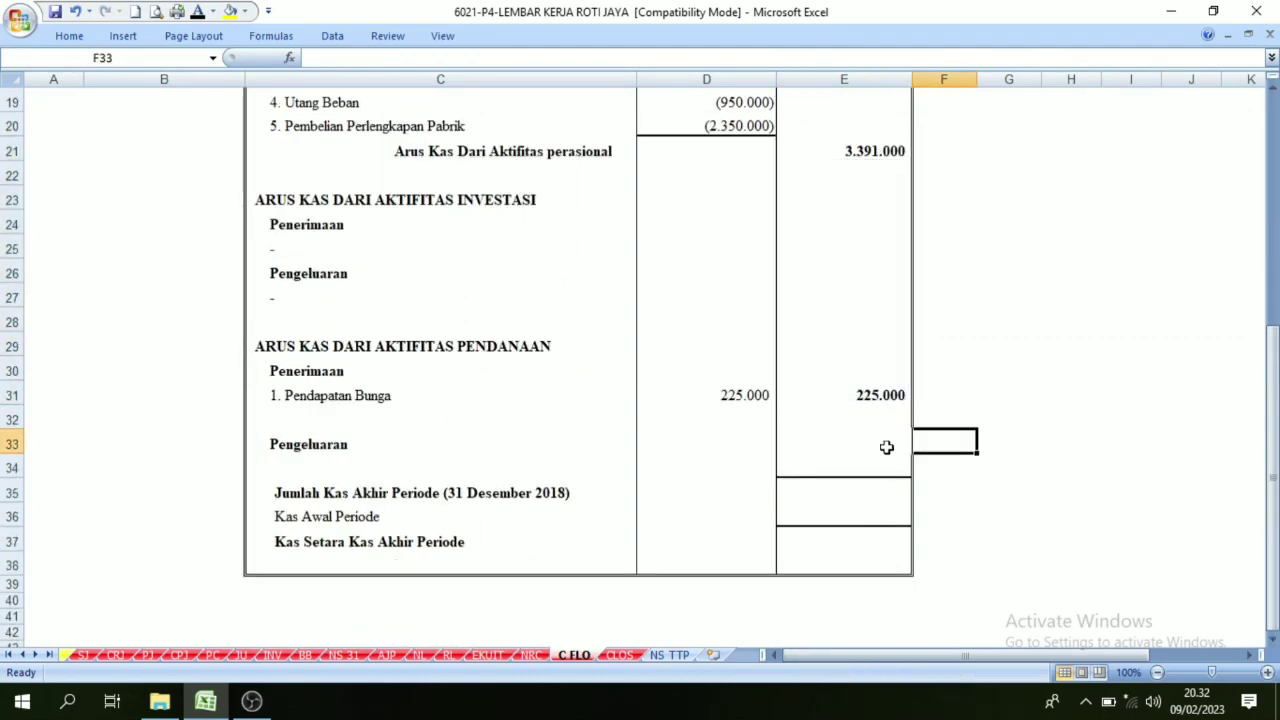
pyautogui.click(855, 498)
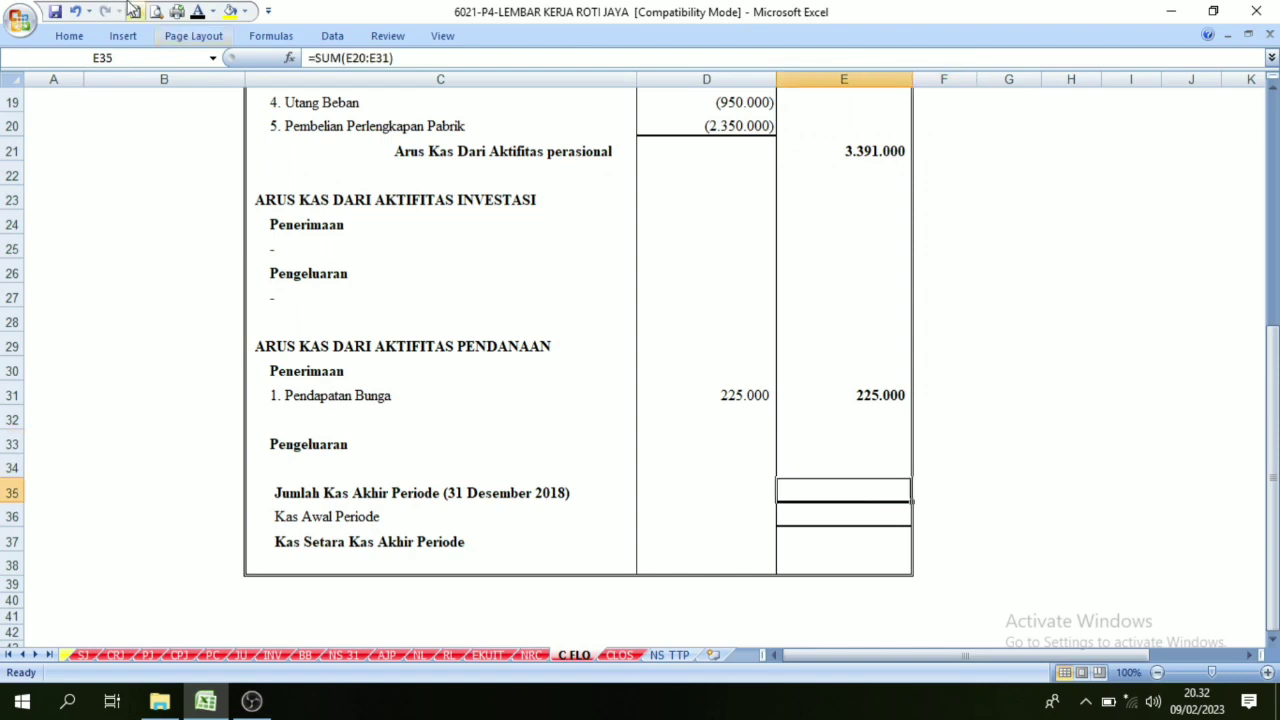
pyautogui.click(986, 400)
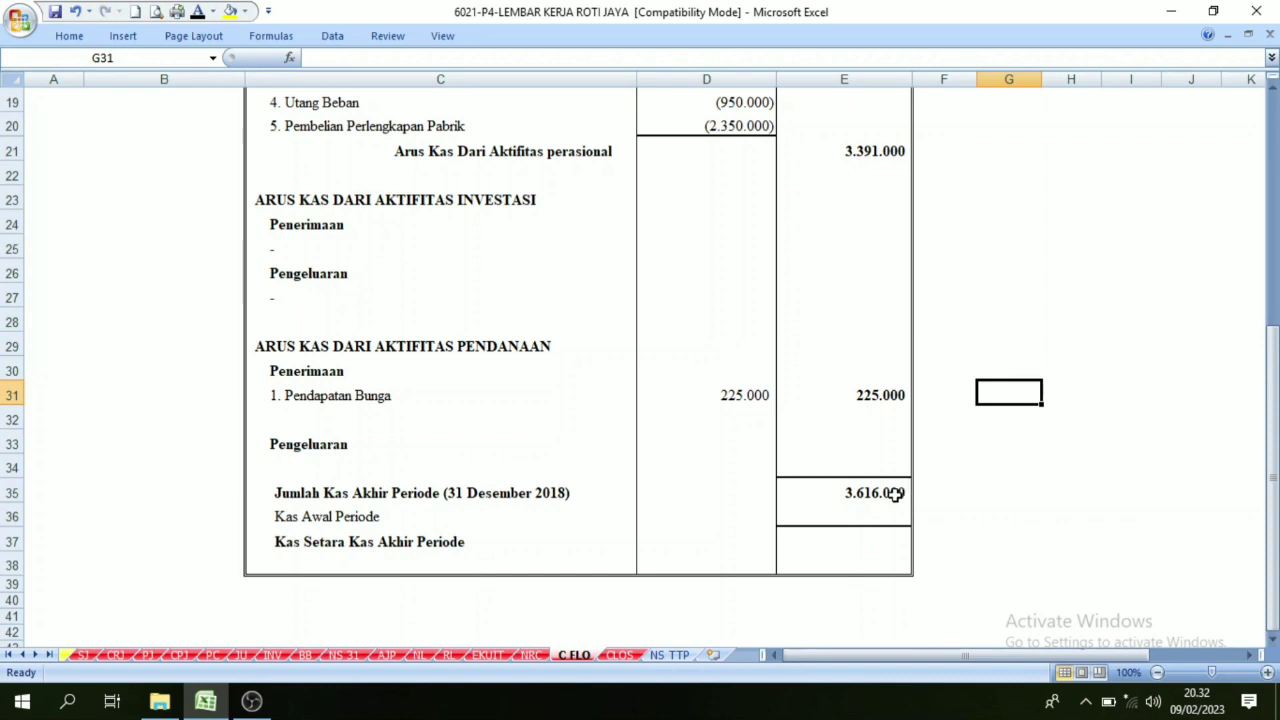
# Replace the "Jumlah Kas Akhir Periode (31 Desember 2018)" label in C35 with "Kenaikan Kas" and check it against the total in E35.
pyautogui.click(394, 494)
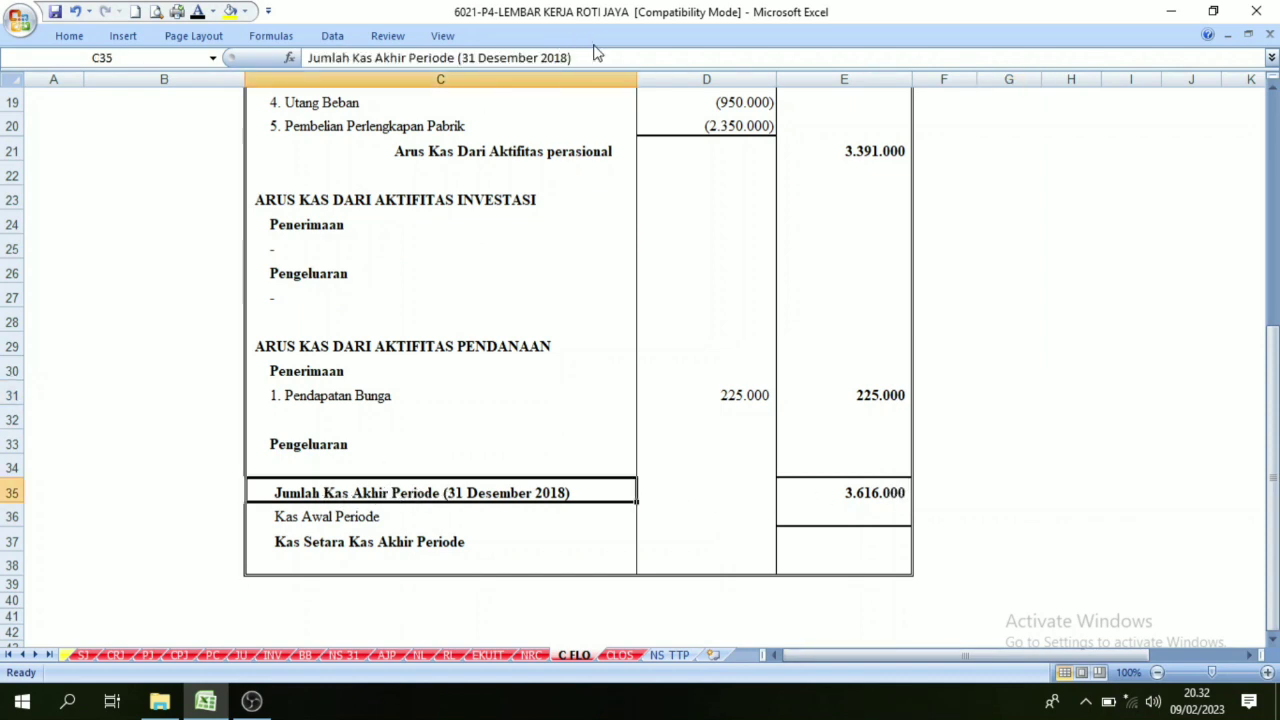
pyautogui.moveTo(591, 51); pyautogui.dragTo(308, 57)
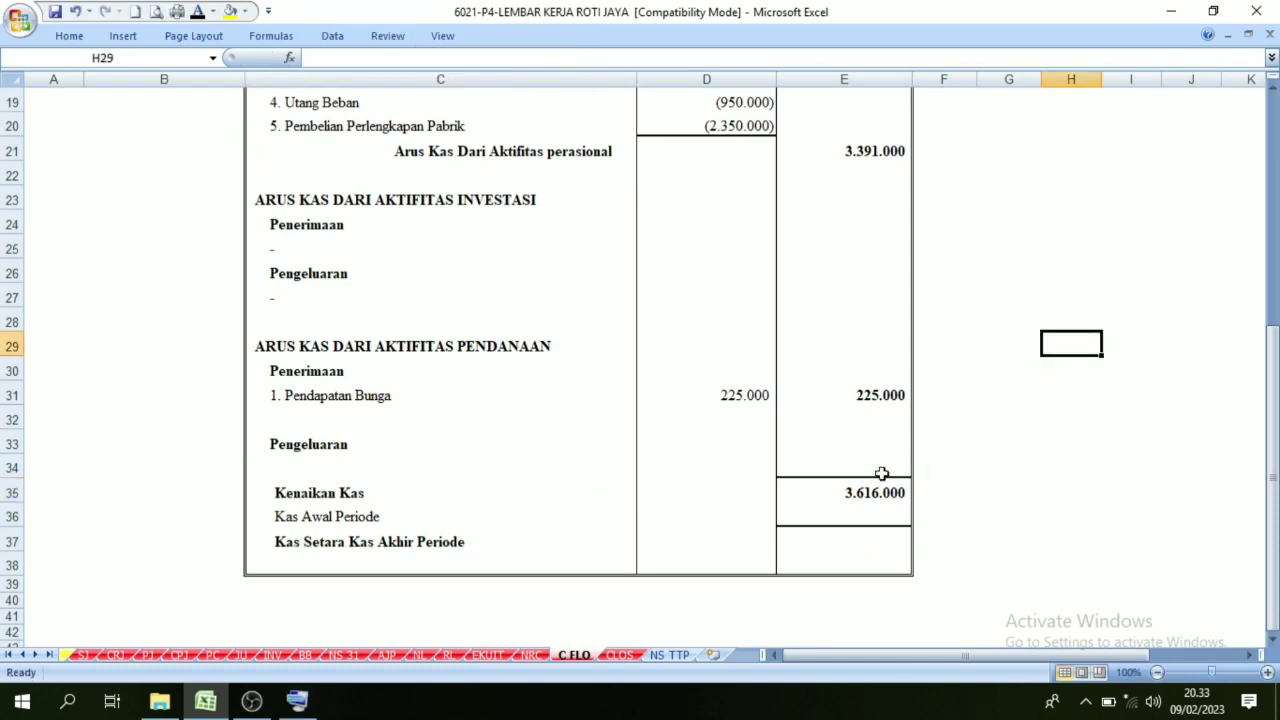
pyautogui.click(881, 474)
pyautogui.click(866, 492)
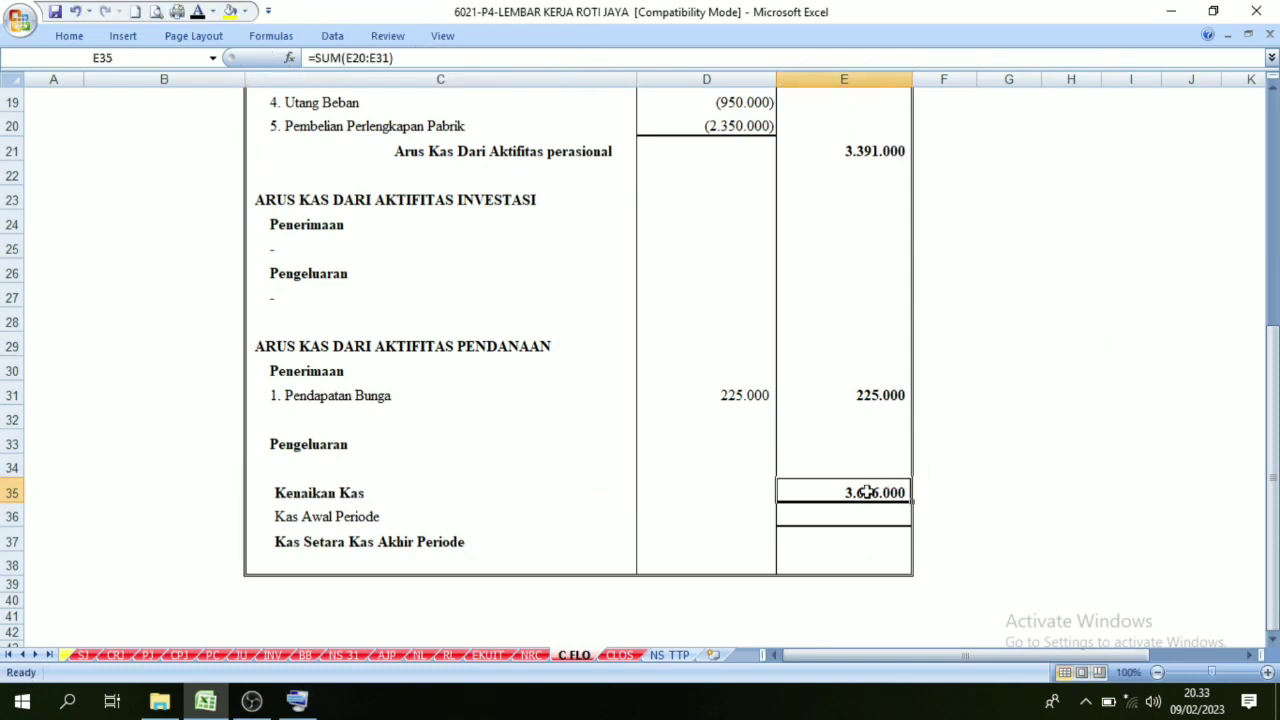
pyautogui.click(354, 489)
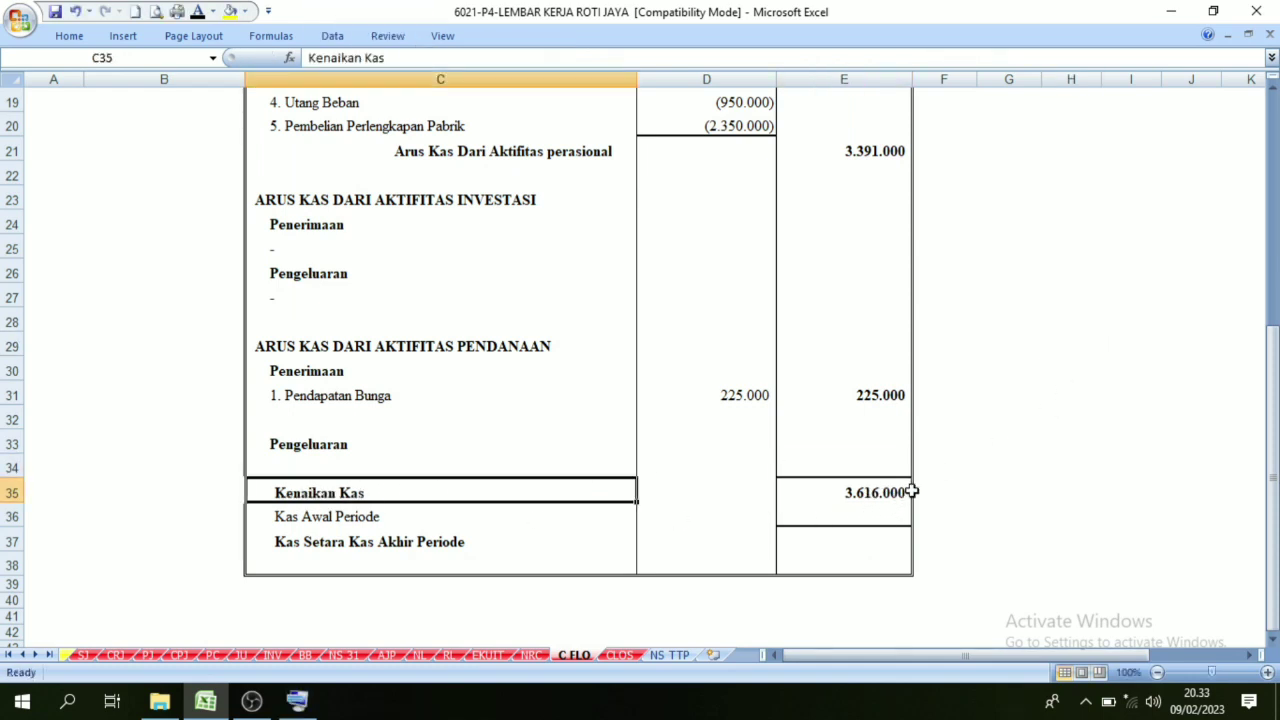
pyautogui.click(975, 490)
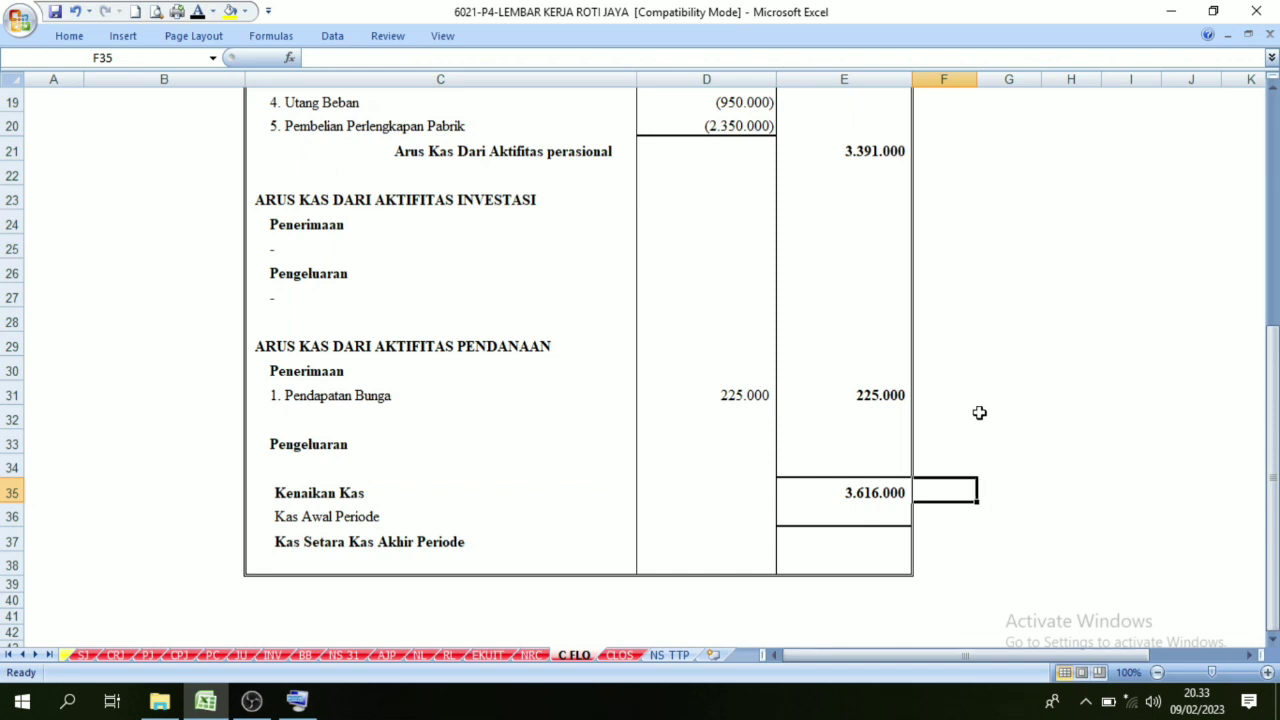
pyautogui.click(1060, 494)
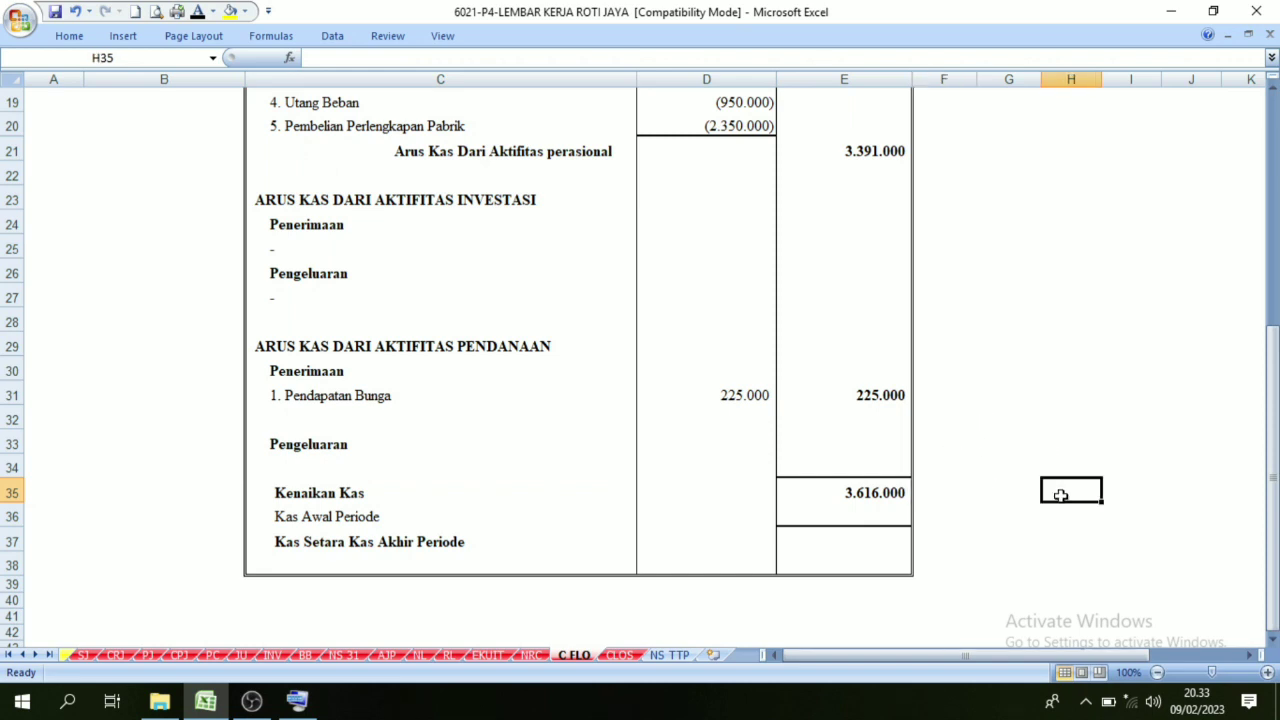
pyautogui.click(880, 493)
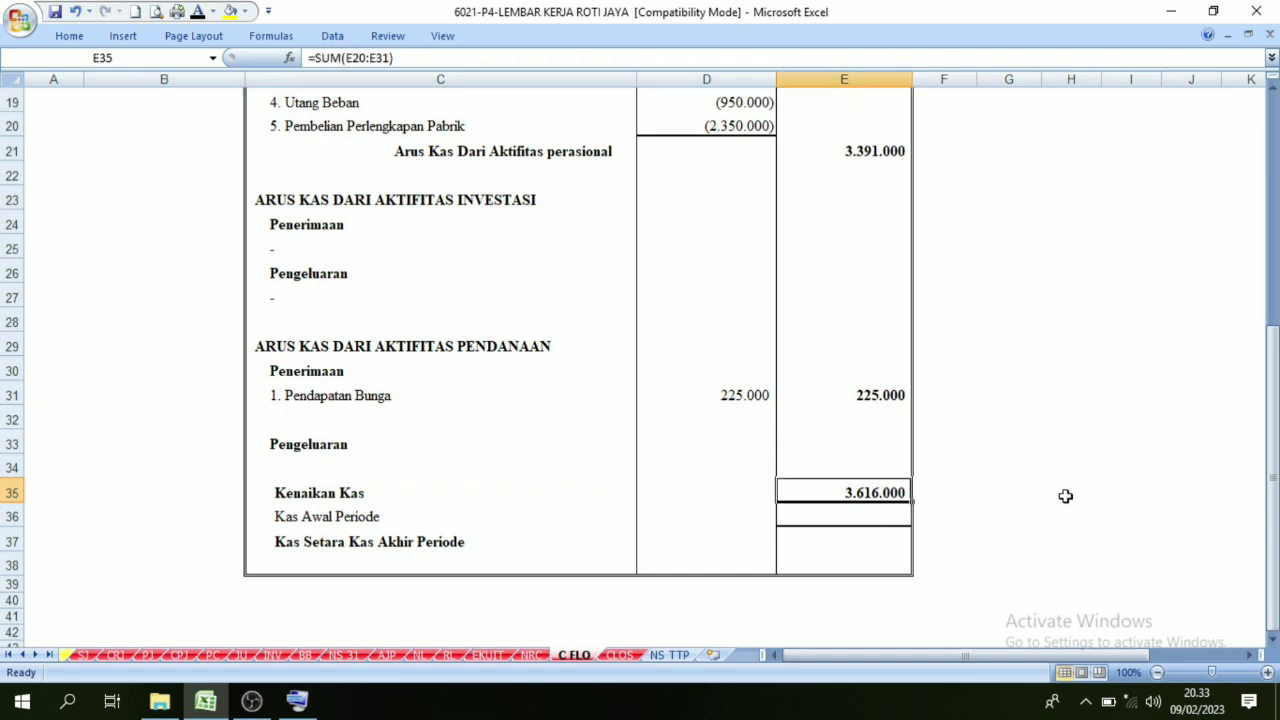
# Check the "Kas Awal Periode" row and the ledger references in its amount cell E36.
pyautogui.click(352, 515)
pyautogui.click(870, 494)
pyautogui.click(872, 511)
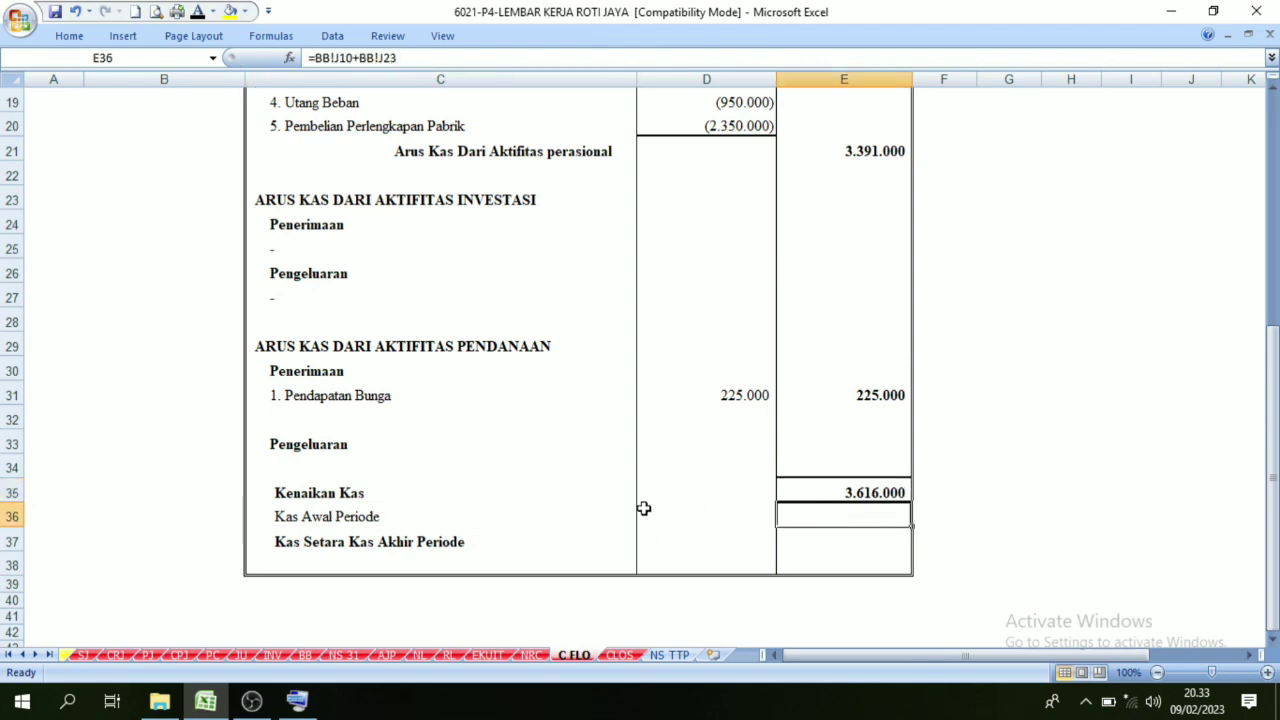
pyautogui.click(306, 512)
pyautogui.click(867, 515)
# Trace the opening cash to the 1 December opening balances of Kas Ditangan (J10) and Kas Bank (J23) on the BB sheet.
pyautogui.click(306, 655)
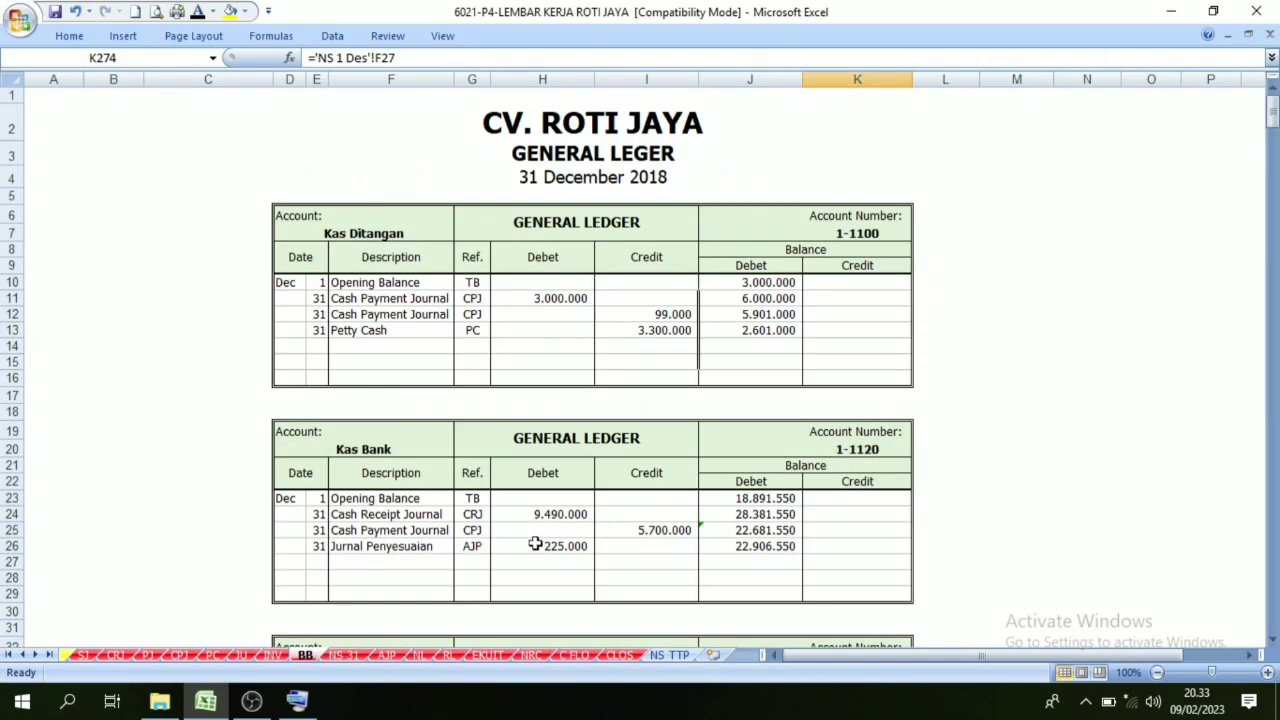
pyautogui.click(313, 282)
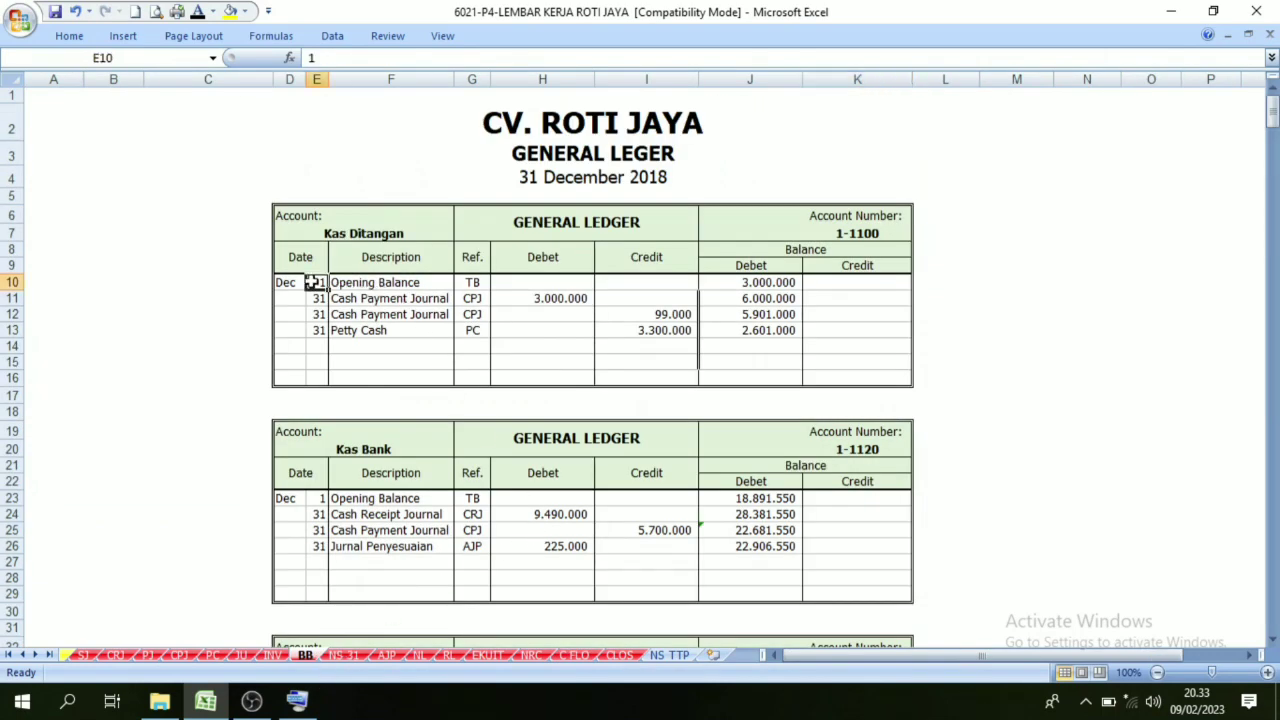
pyautogui.click(790, 283)
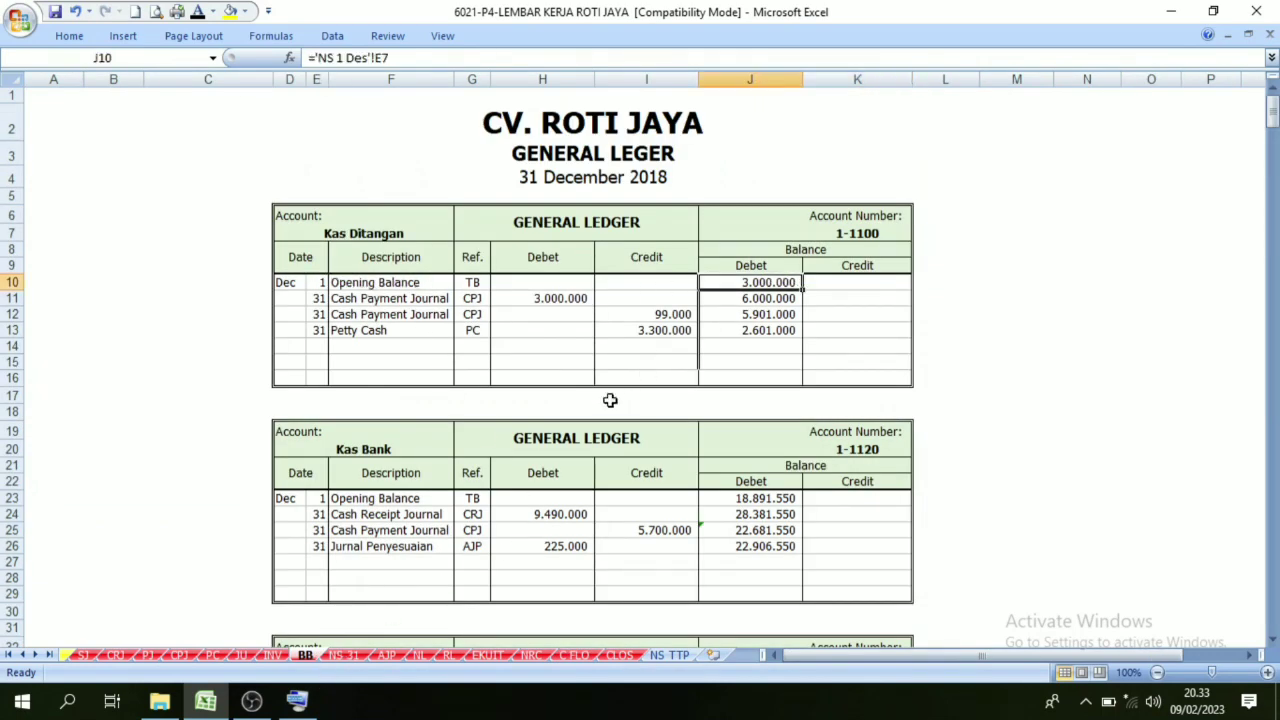
pyautogui.click(323, 497)
pyautogui.click(738, 499)
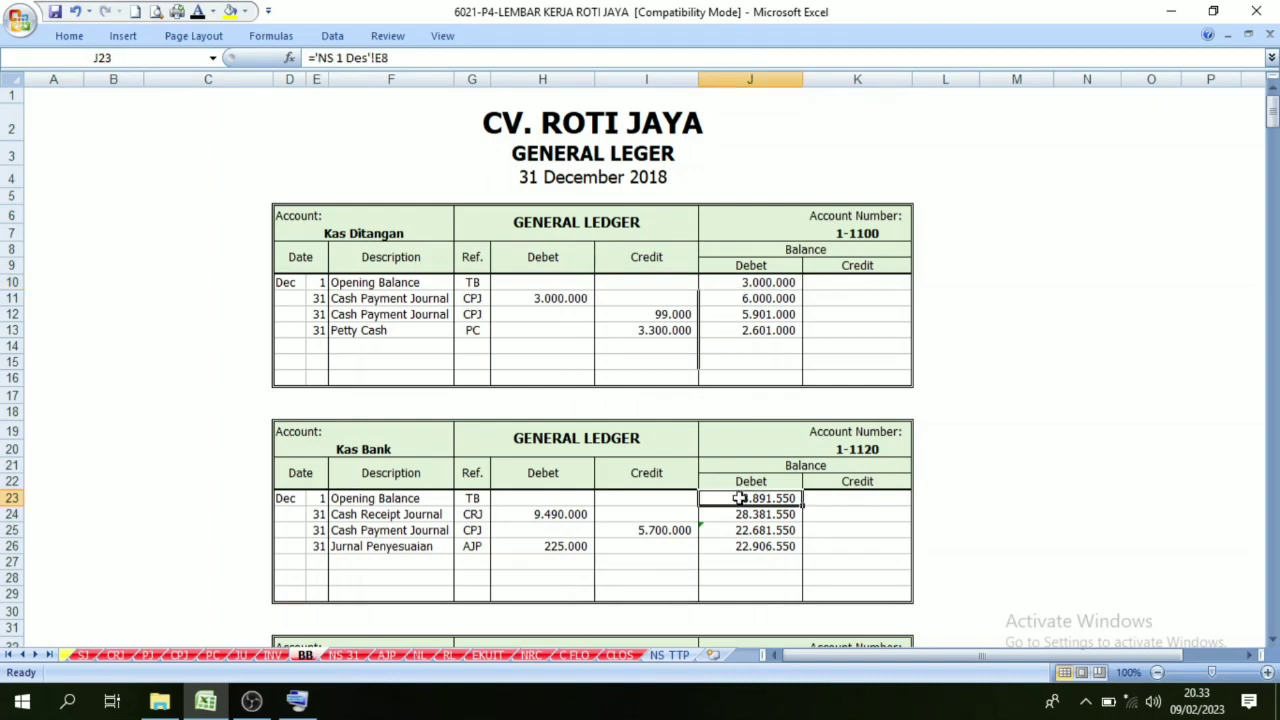
pyautogui.click(782, 284)
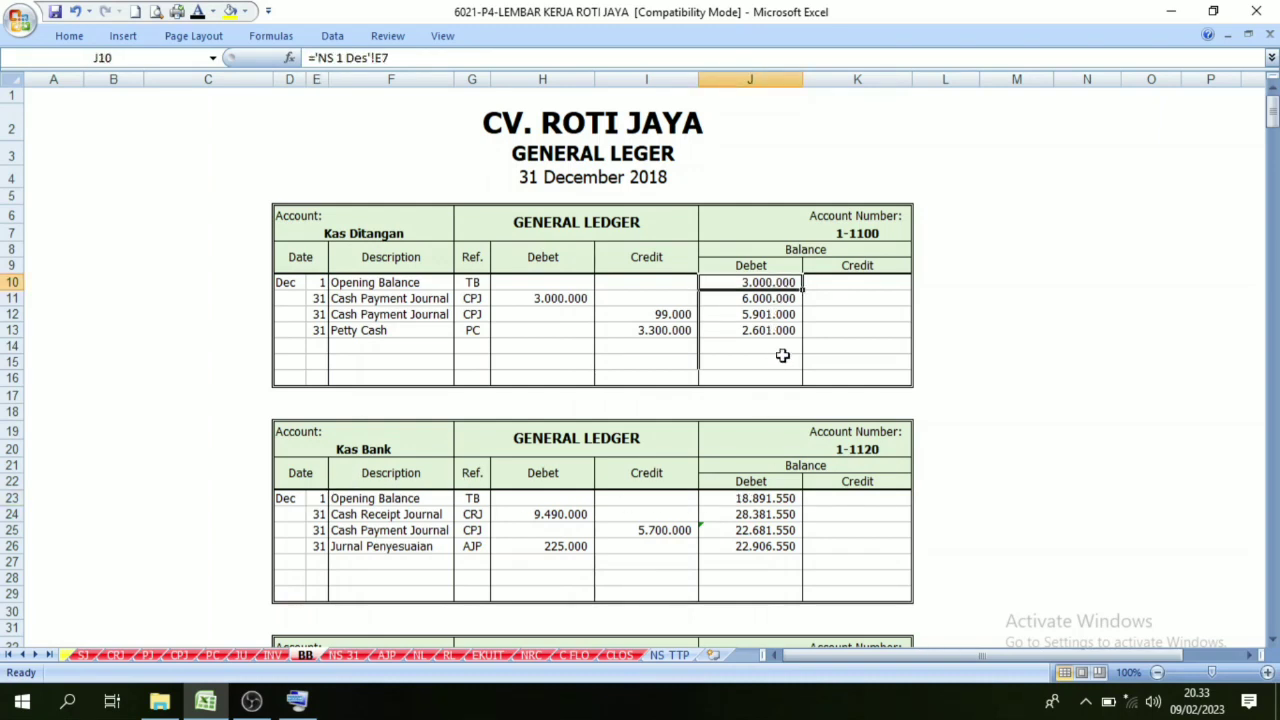
pyautogui.click(761, 498)
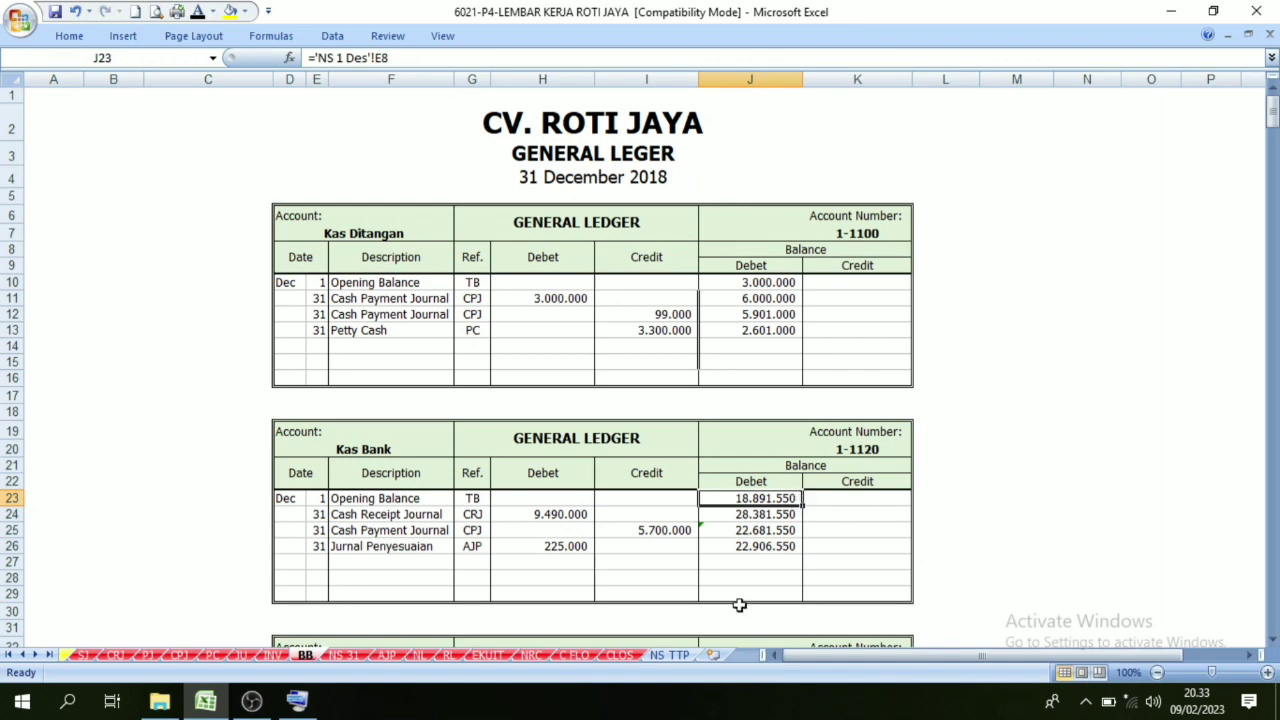
# Return to the C FLO sheet and make the hidden opening cash amount in E36 readable in black.
pyautogui.click(574, 655)
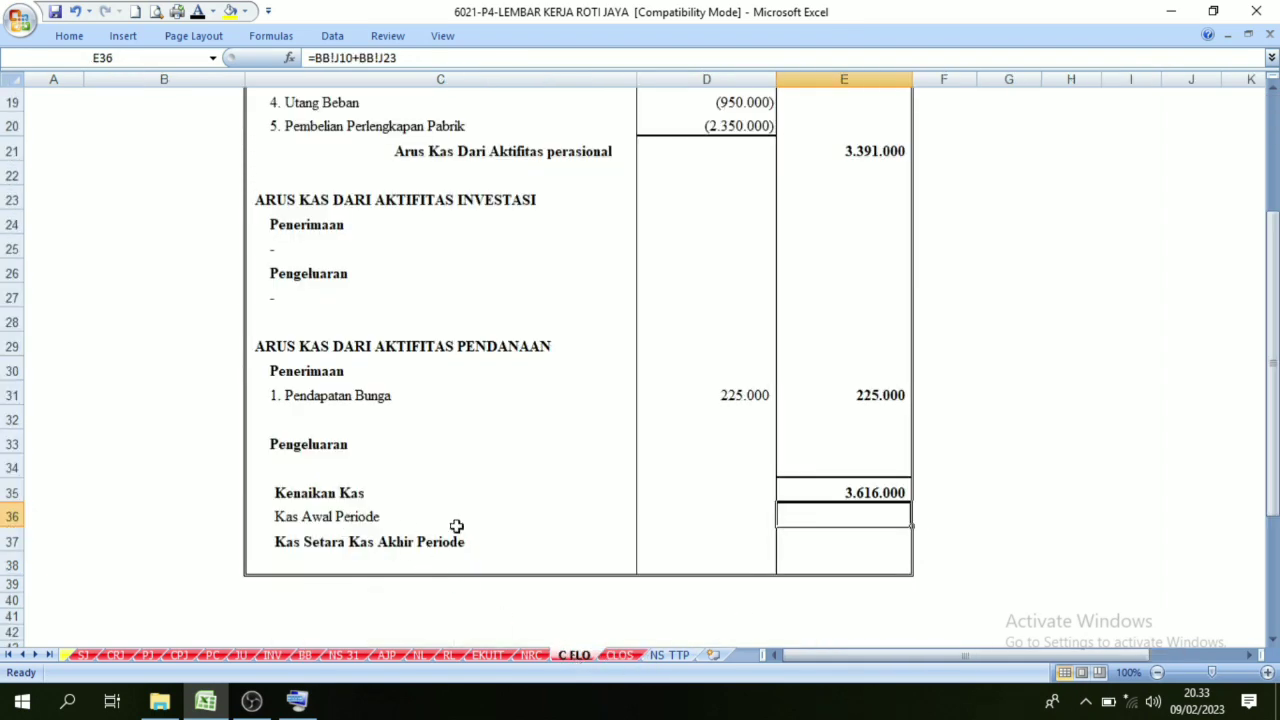
pyautogui.click(198, 12)
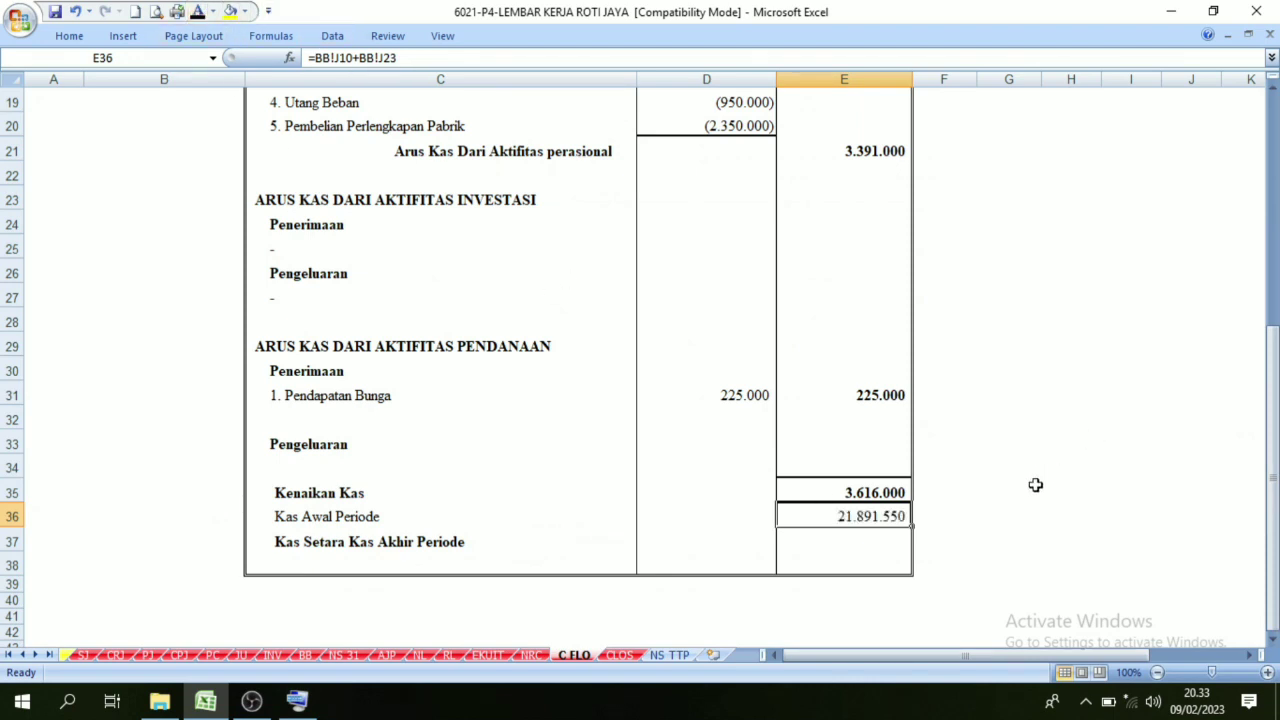
pyautogui.click(917, 560)
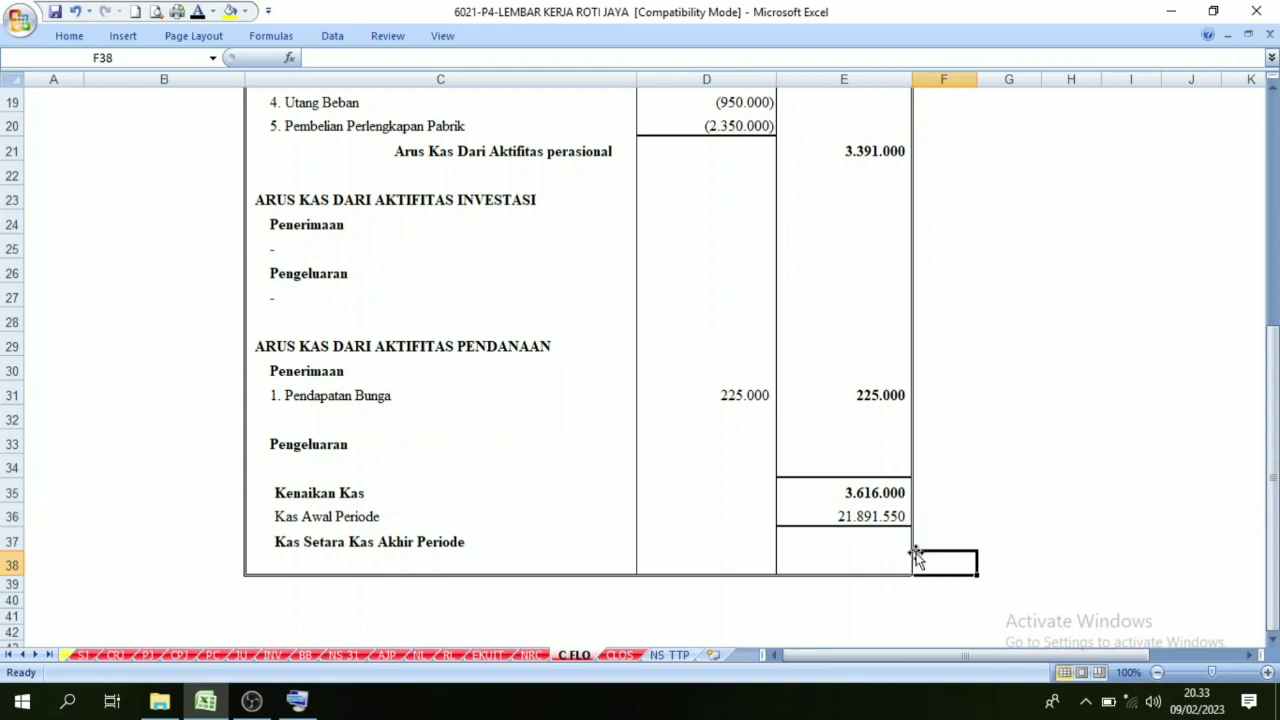
pyautogui.click(1048, 512)
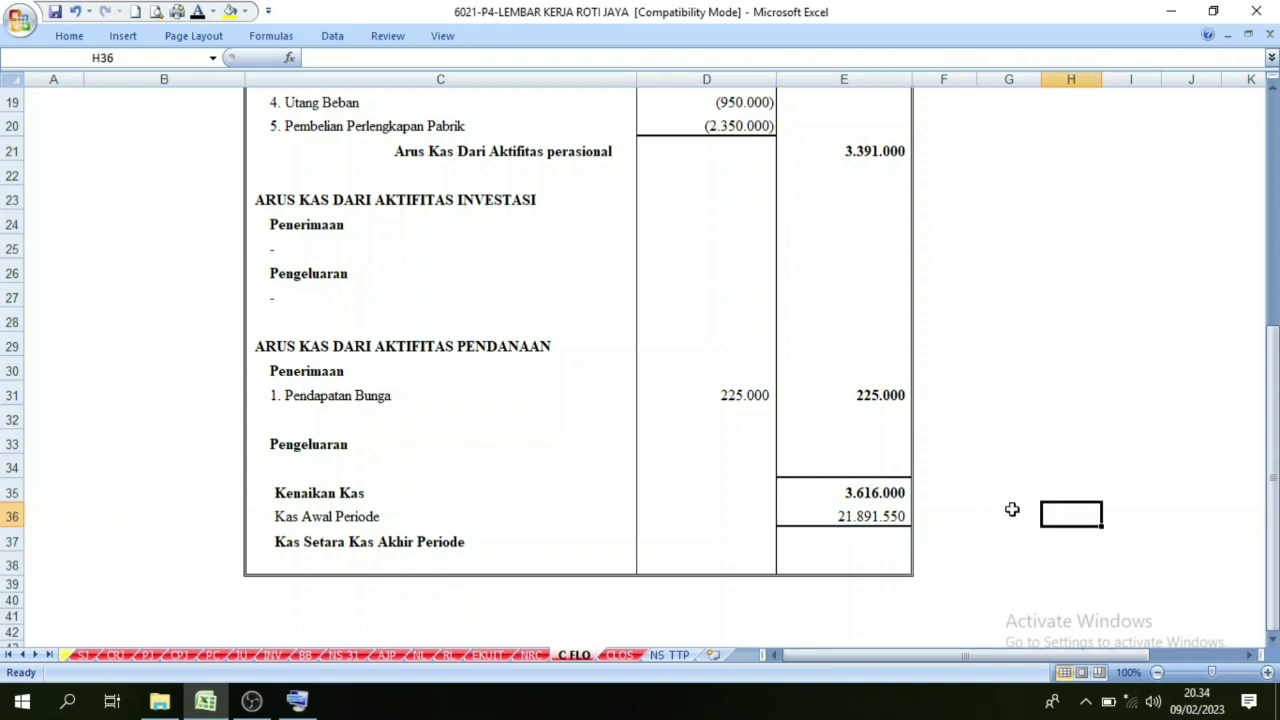
# Check the Kenaikan Kas and Kas Awal Periode amounts in E35:E36, and make their hidden sum in E37 readable in black.
pyautogui.click(875, 491)
pyautogui.click(427, 488)
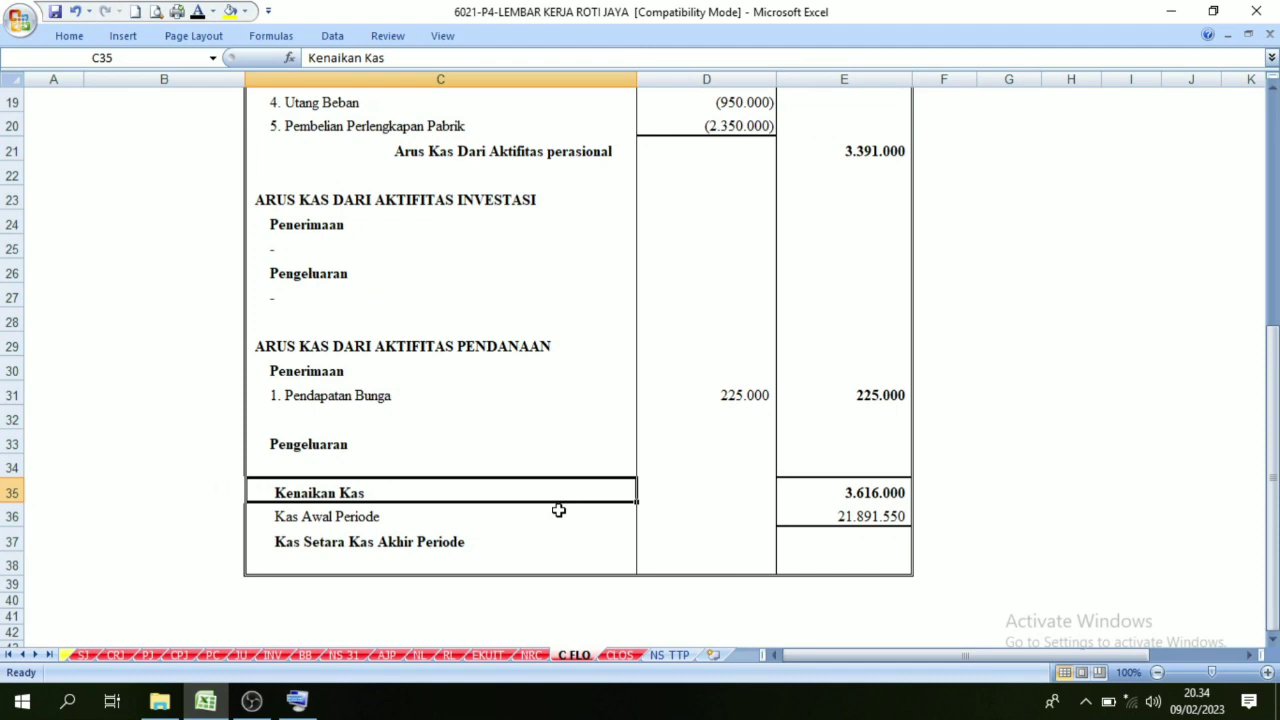
pyautogui.click(903, 518)
pyautogui.click(977, 490)
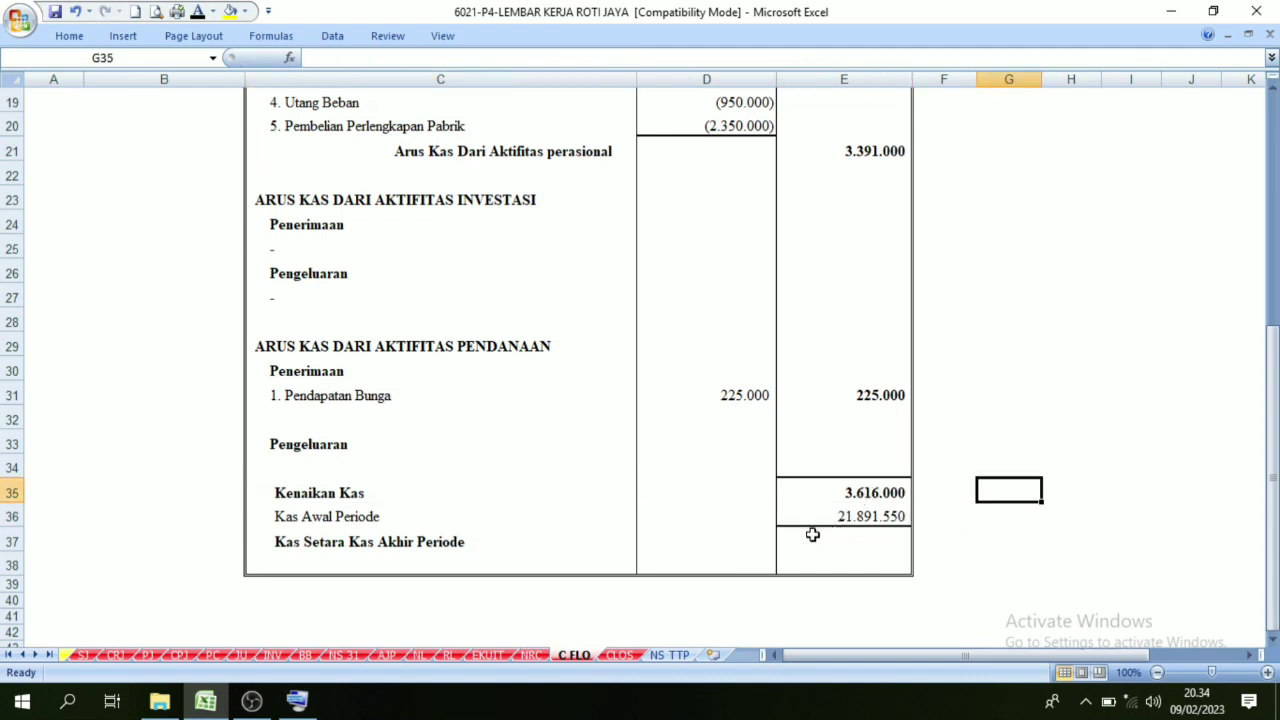
pyautogui.moveTo(851, 491); pyautogui.dragTo(854, 520)
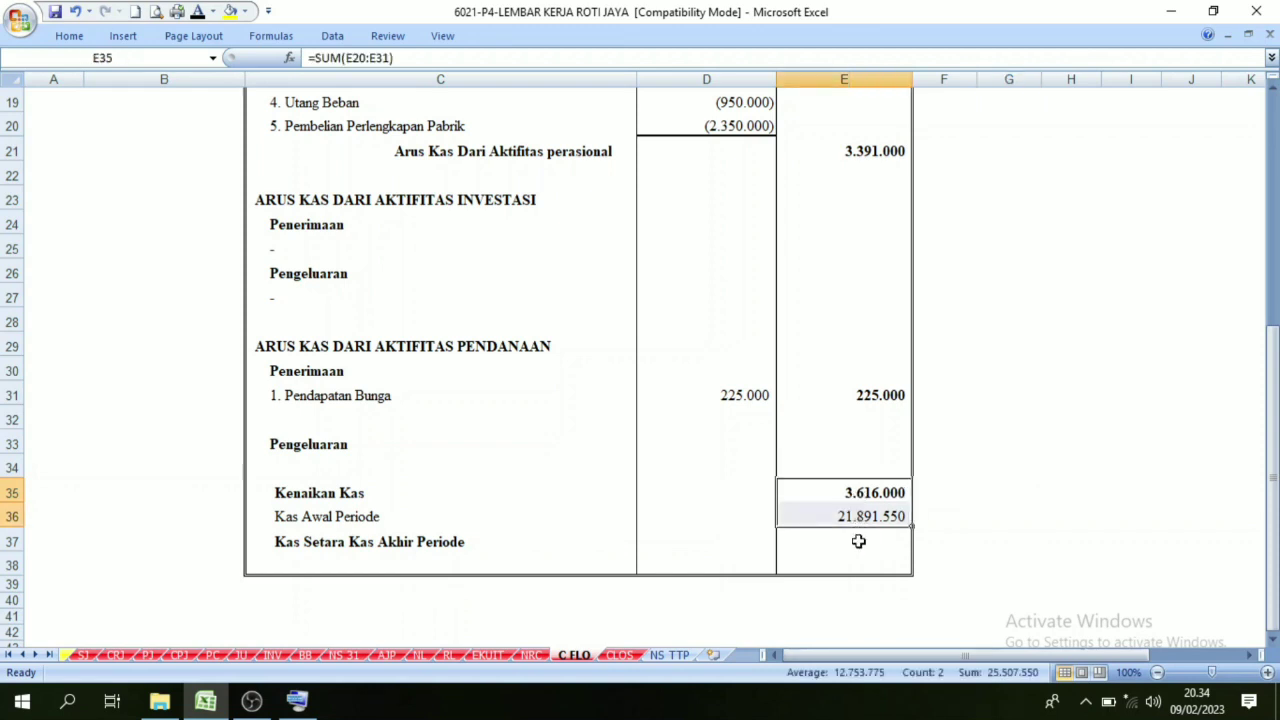
pyautogui.click(858, 542)
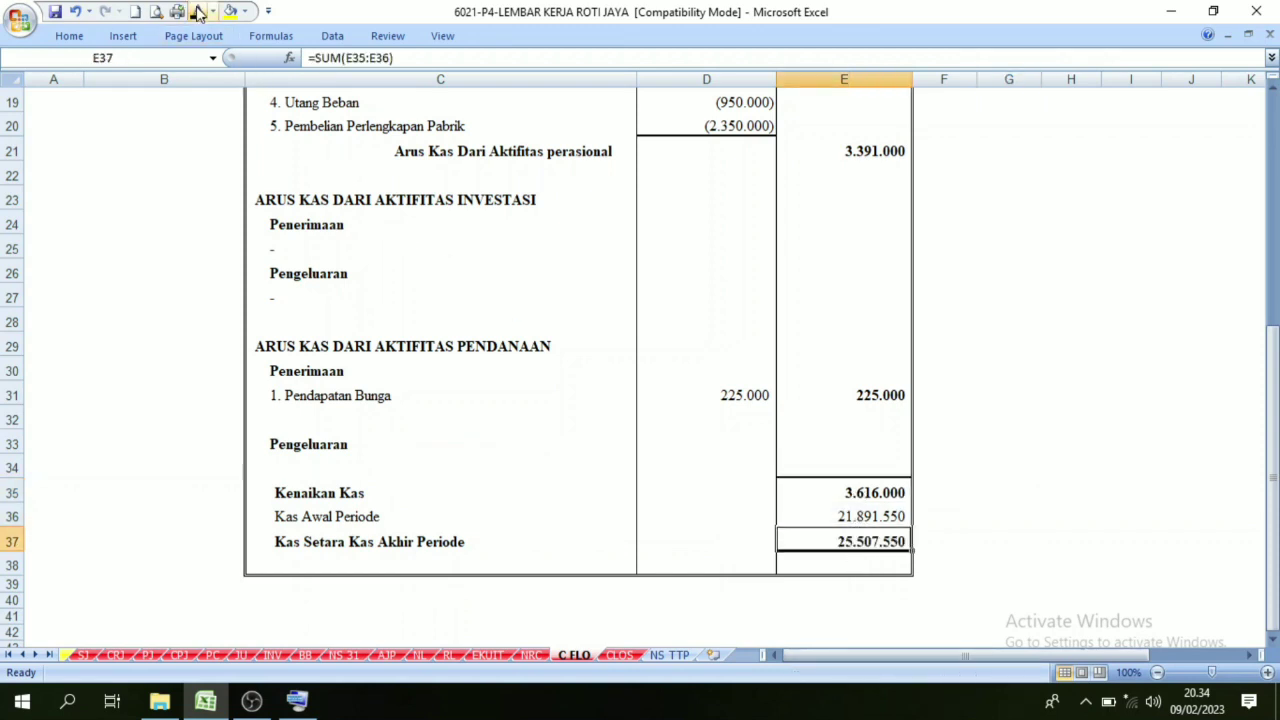
pyautogui.click(1120, 458)
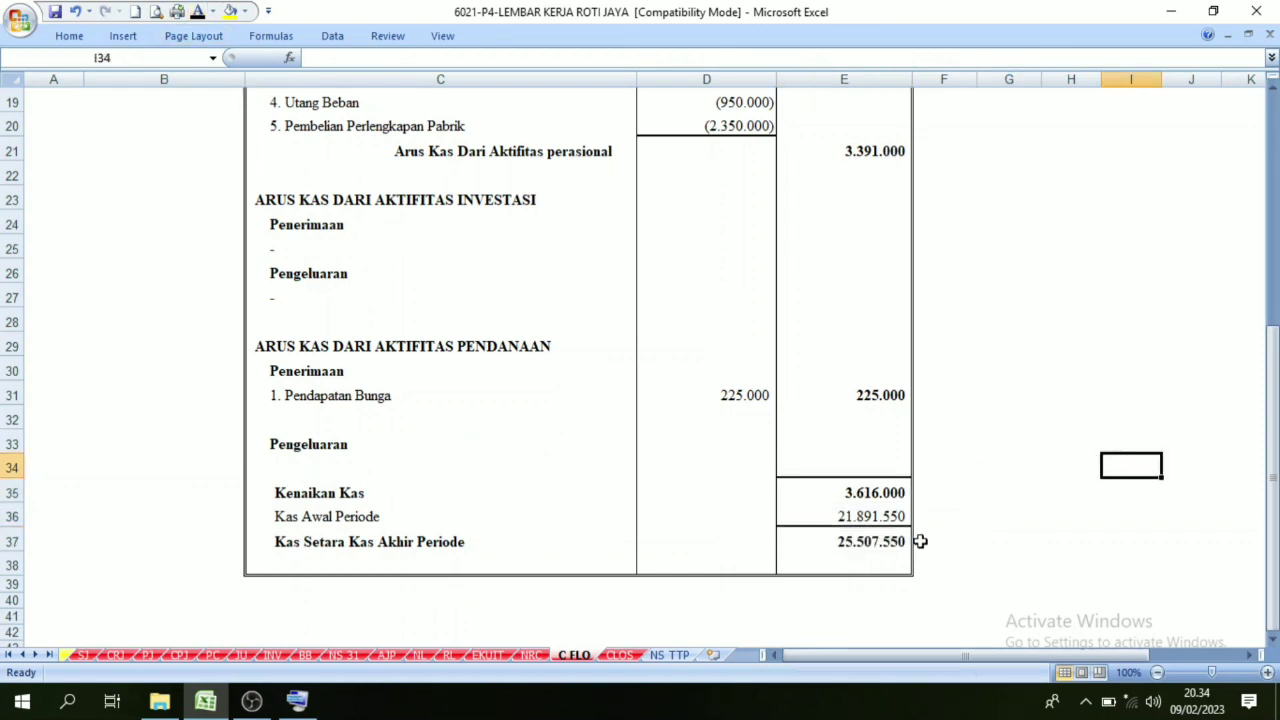